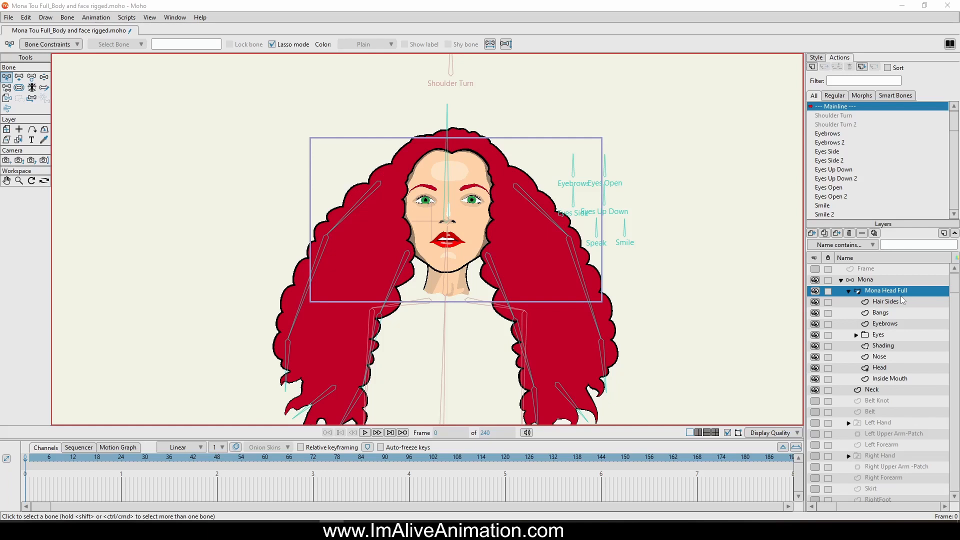
Add a vertical bone beside the upper left of the head and name it Head Turn.
left_click(19, 76)
left_click_drag(341, 152, 342, 105)
left_click(137, 47)
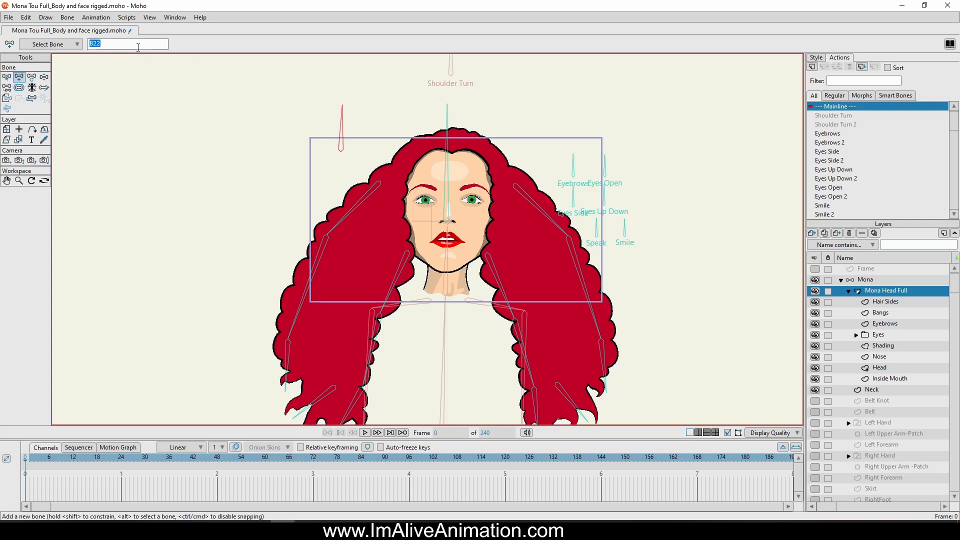
type("Head Turn")
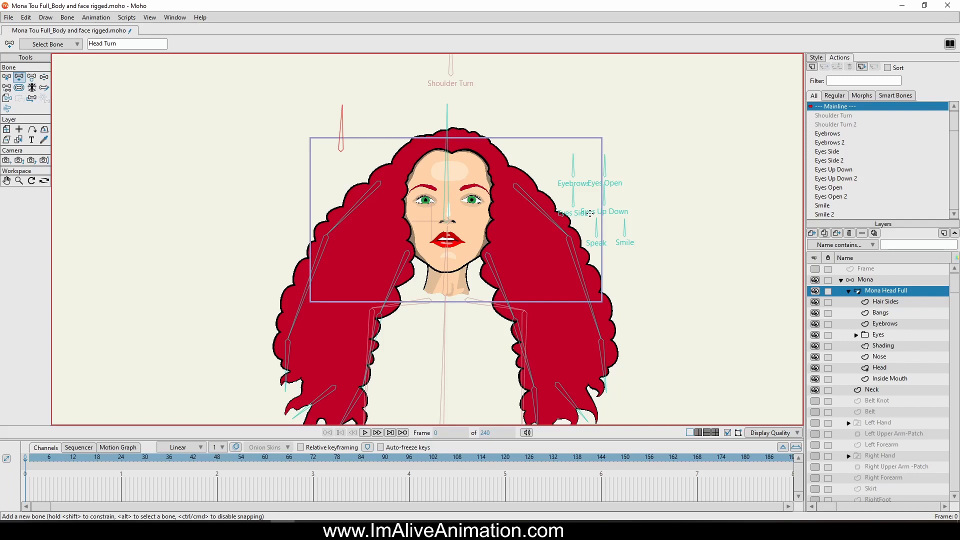
Hide the Hair Sides, Bangs, Shading, Eyebrows, Eyes and Inside Mouth layers.
left_click(815, 302)
left_click(816, 313)
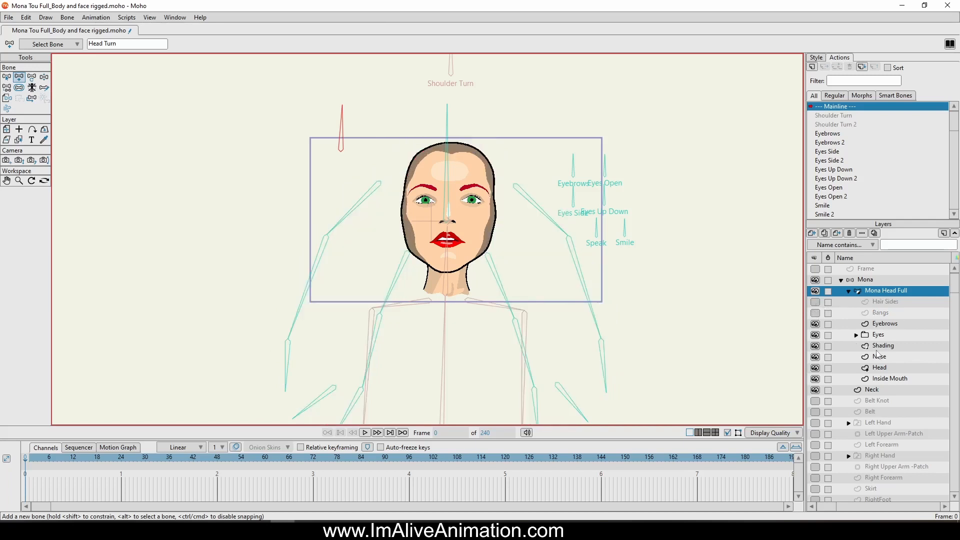
left_click(815, 346)
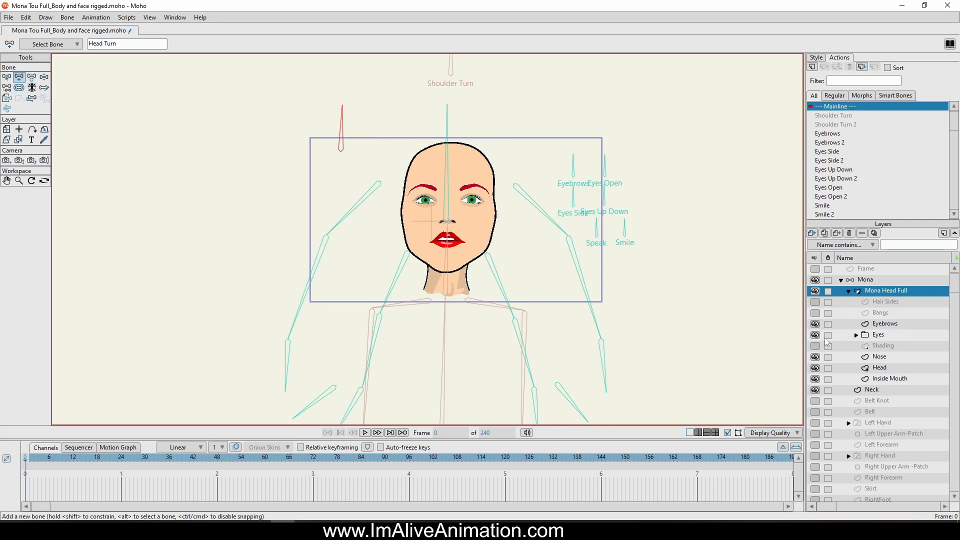
left_click(816, 324)
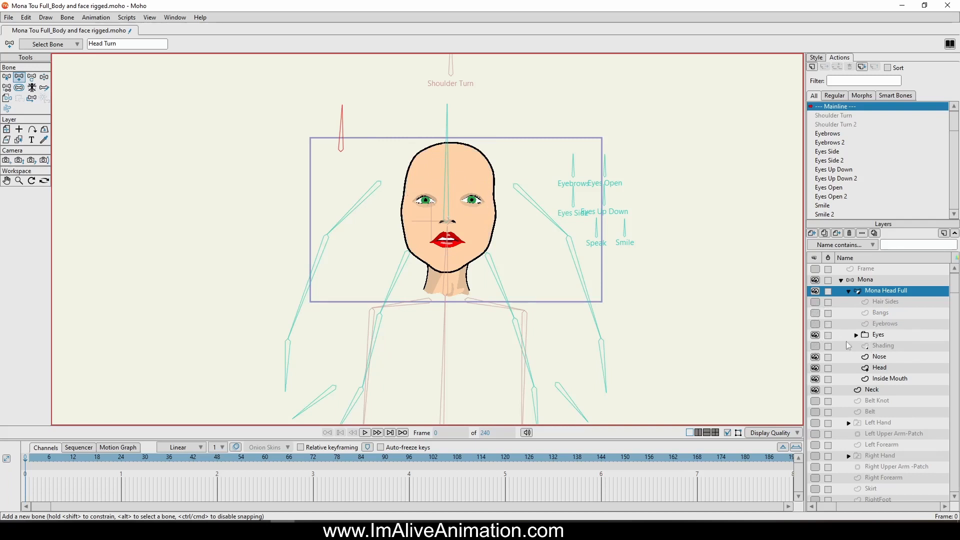
left_click(816, 336)
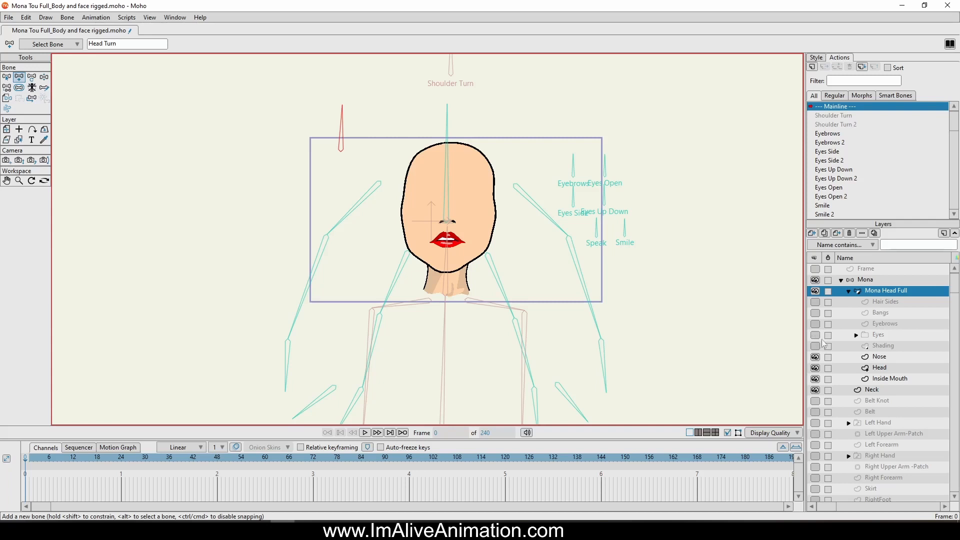
left_click(817, 380)
Make the Head Turn bone a smart bone dial with a duration of 120 frames and separate positive and negative actions.
left_click(6, 78)
left_click(68, 18)
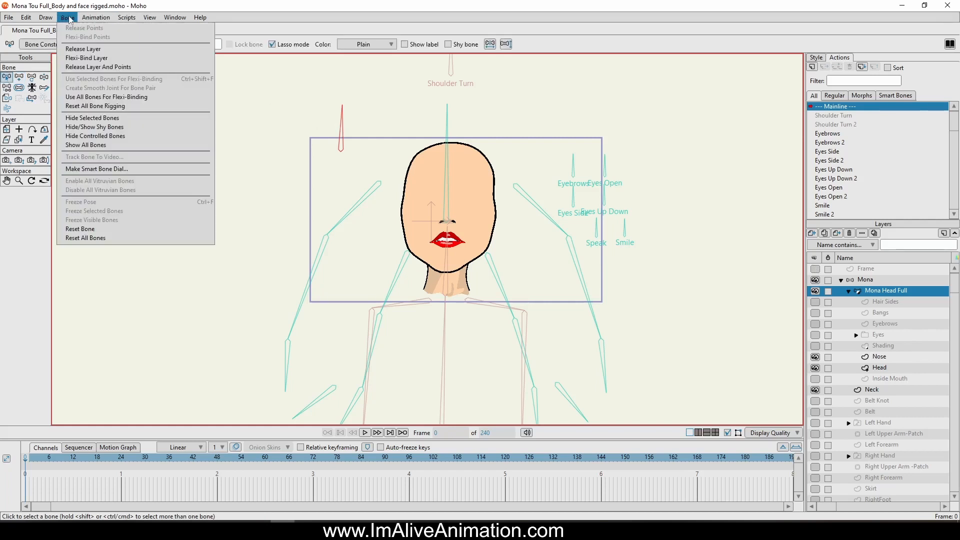
left_click(121, 171)
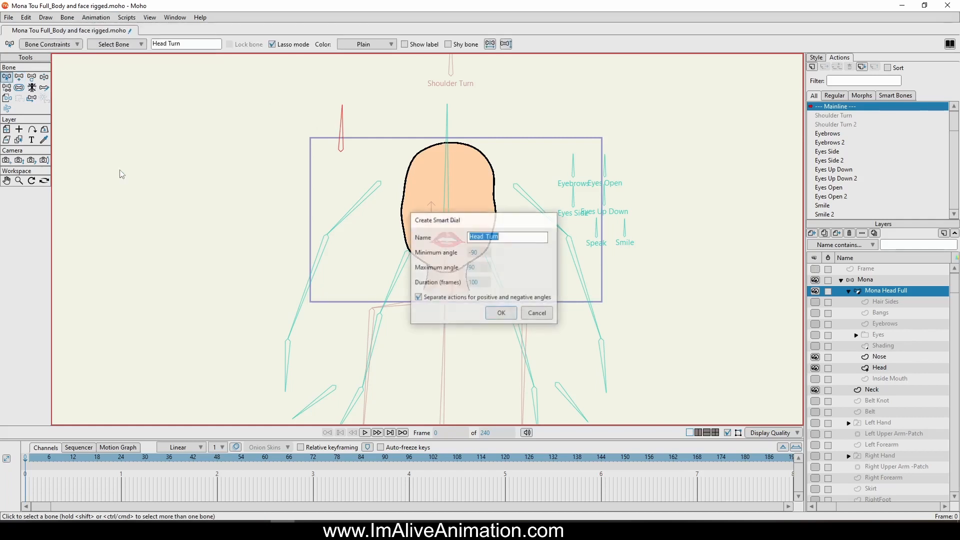
left_click(483, 287)
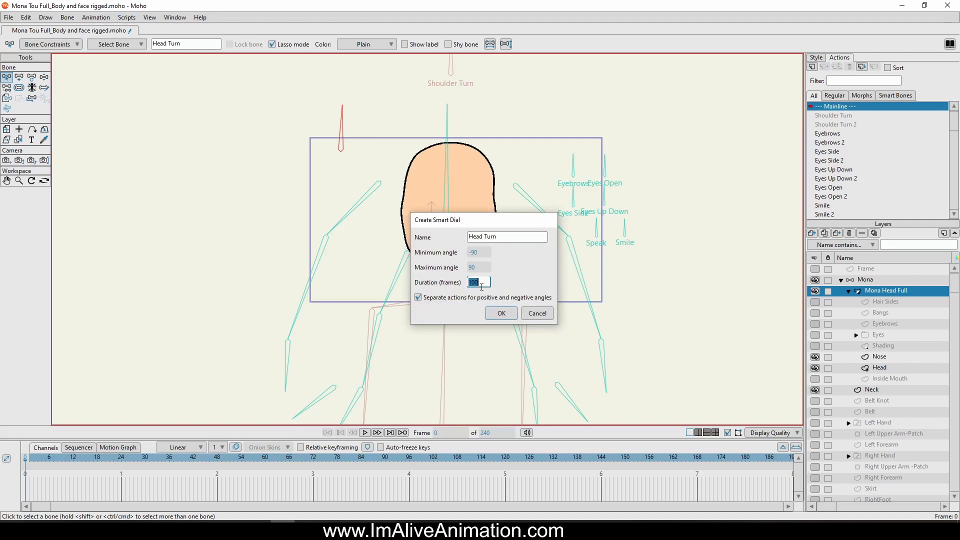
type("12")
left_click(501, 314)
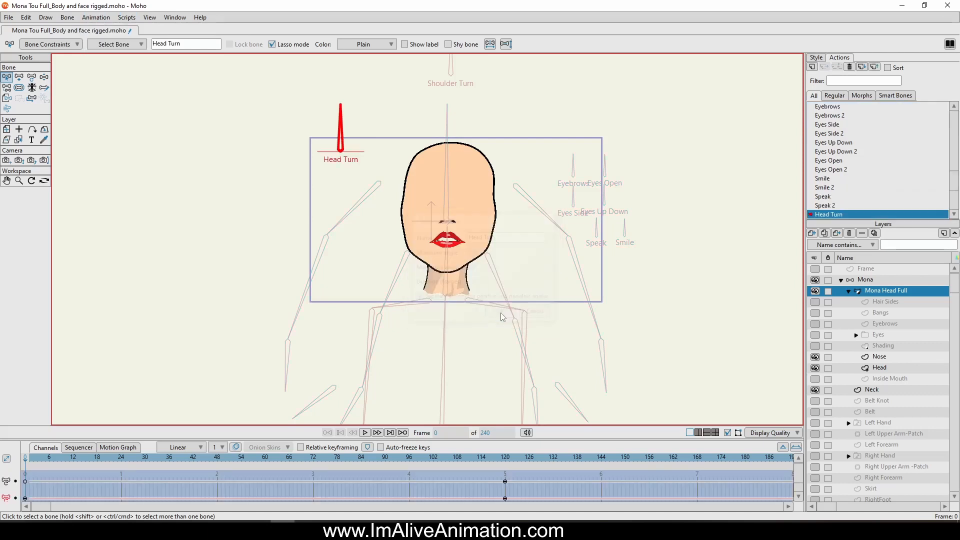
Go to frame 120 of the Head Turn action and set its bone keyframes at frames 0 and 120 to Linear.
left_click(507, 461)
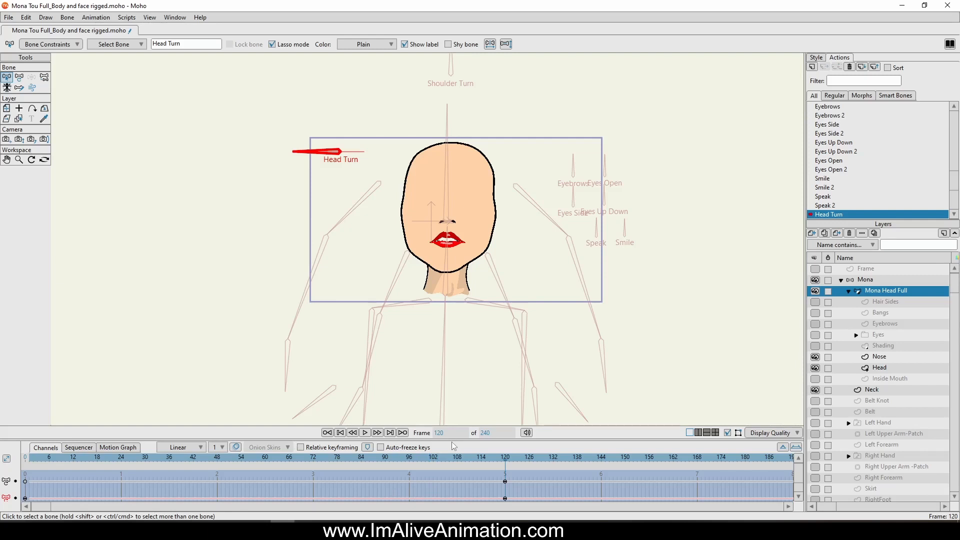
left_click_drag(452, 442, 451, 425)
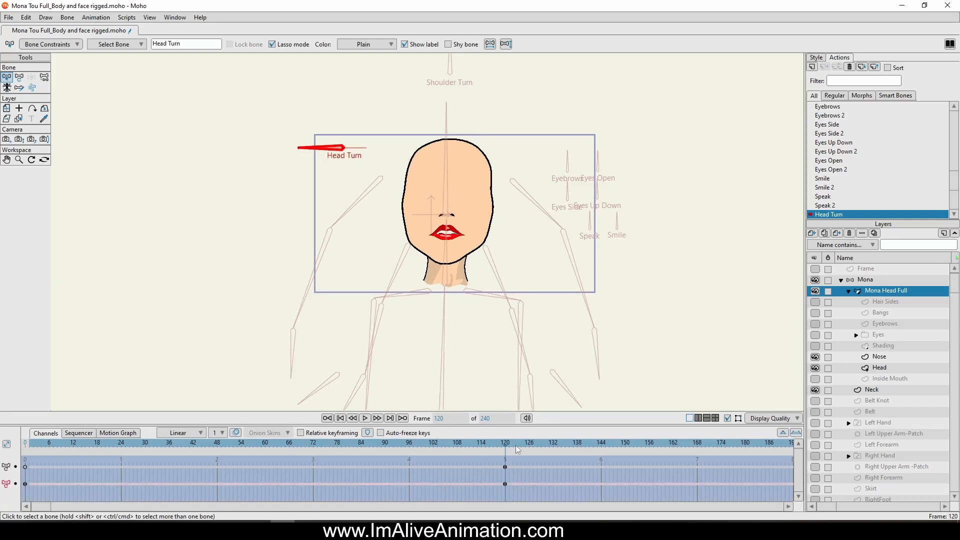
left_click_drag(532, 496, 26, 466)
right_click(25, 466)
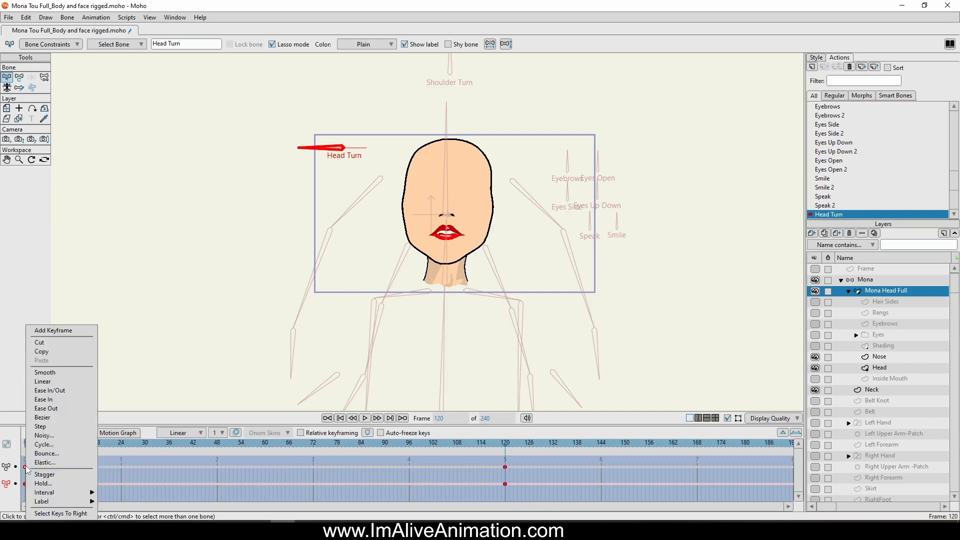
left_click(55, 384)
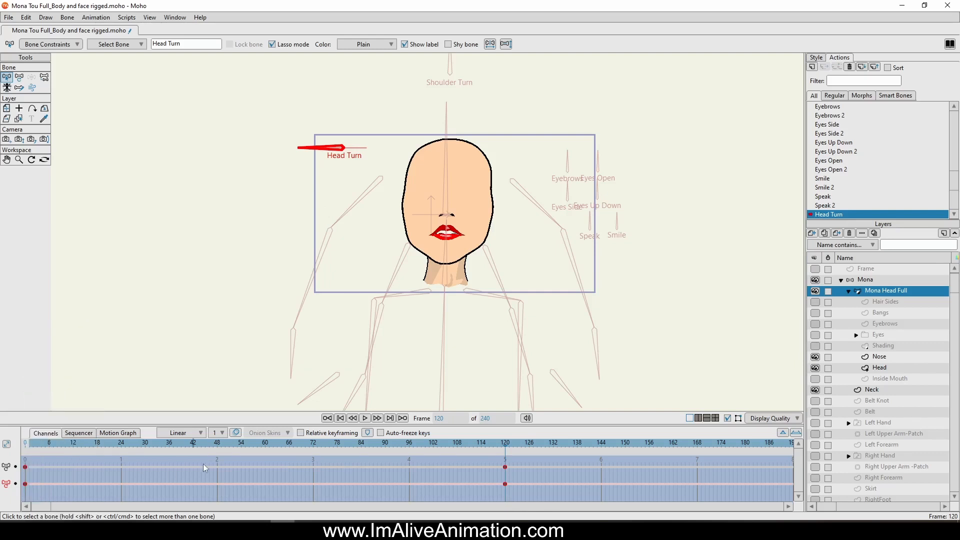
left_click(181, 437)
left_click(169, 437)
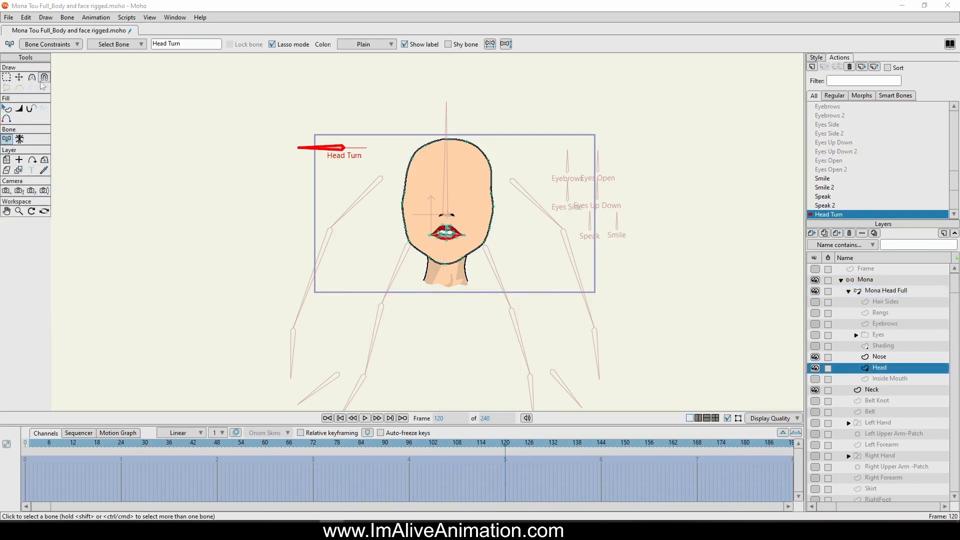
On the Head layer at frame 120, select the chin points and shift them horizontally toward the viewer's left.
left_click(19, 77)
scroll(448, 220, "up", 5)
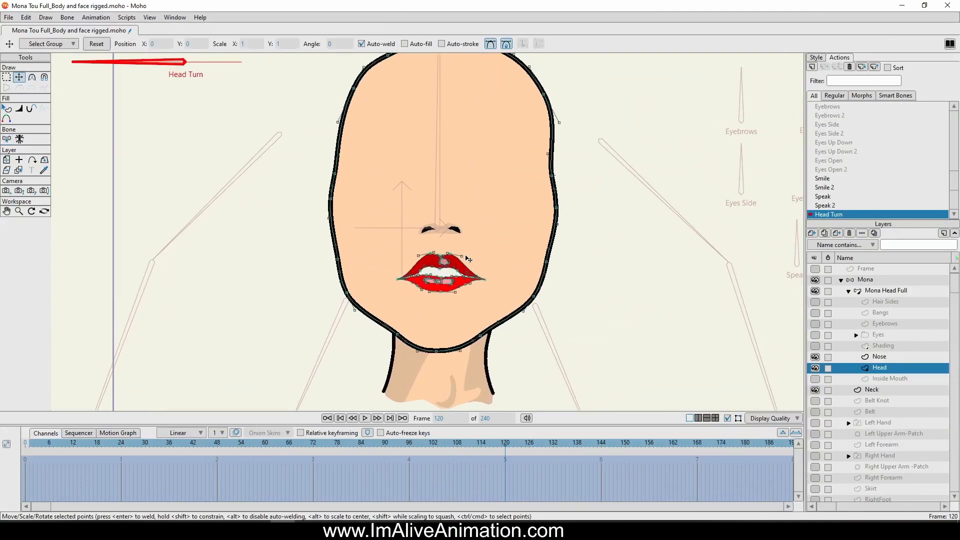
left_click_drag(460, 209, 442, 231)
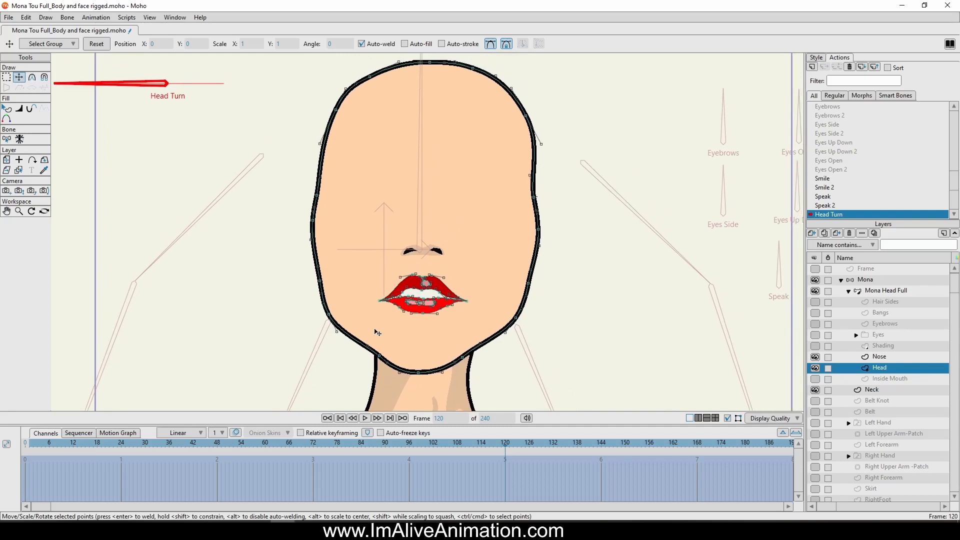
left_click(7, 77)
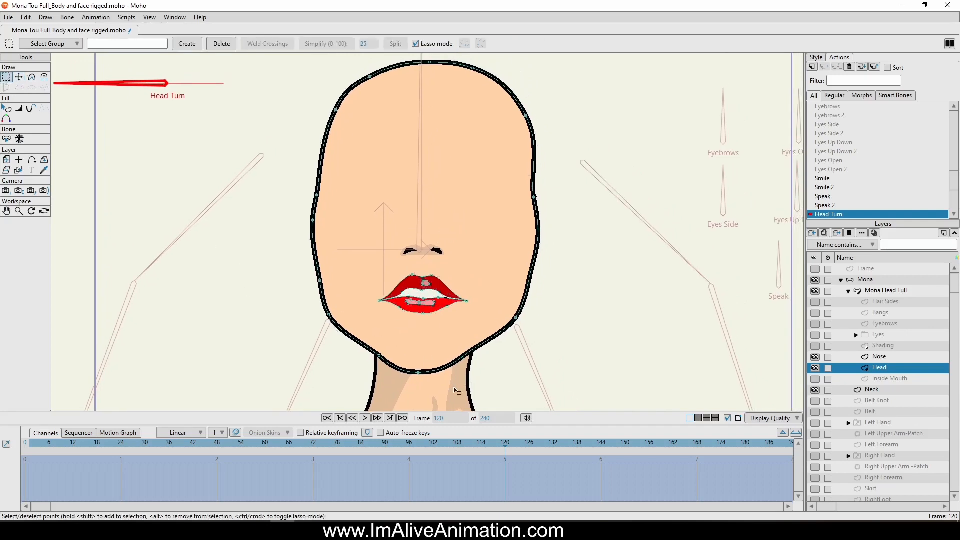
mouse_move(456, 390)
left_mouse_down()
mouse_move(482, 368)
mouse_move(417, 336)
mouse_move(350, 349)
mouse_move(402, 385)
mouse_move(480, 387)
left_mouse_up()
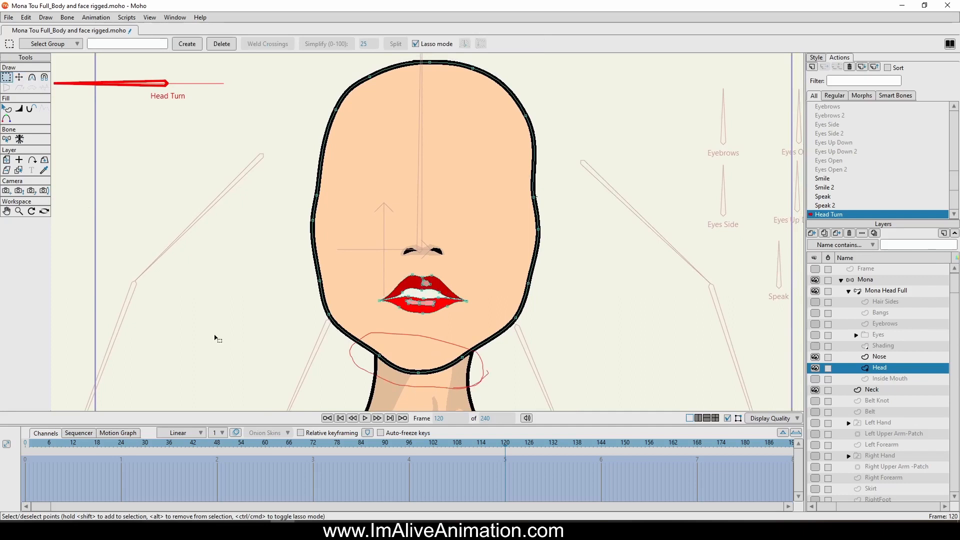
left_click(19, 77)
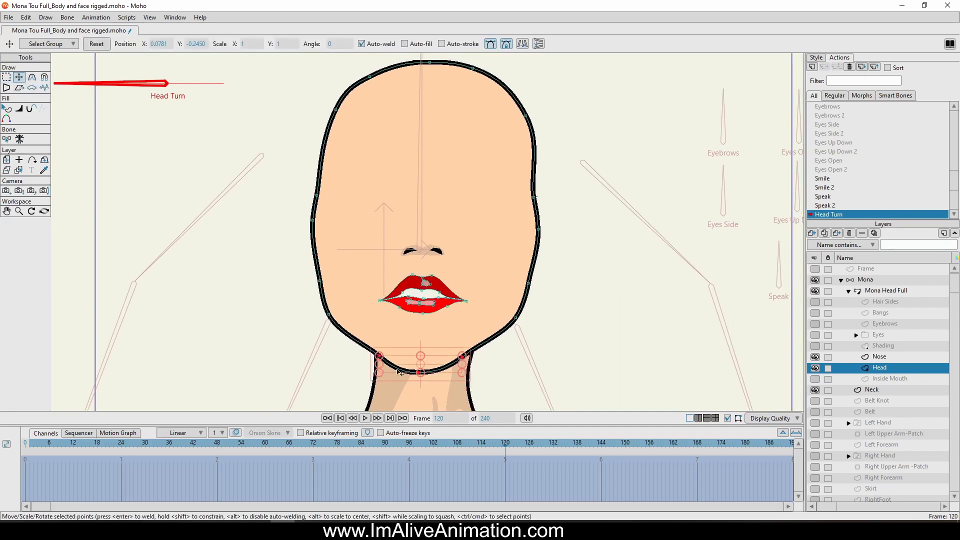
left_click_drag(510, 369, 489, 376)
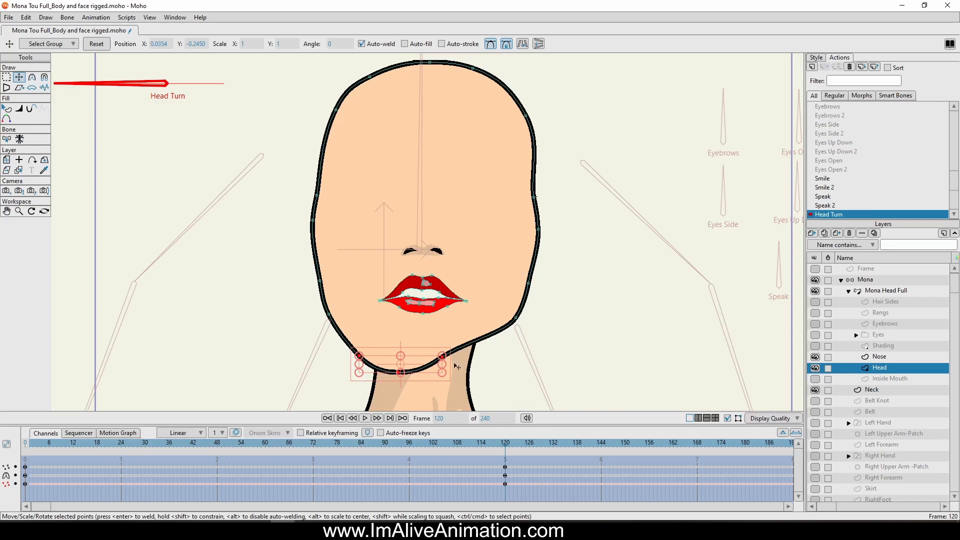
Smooth the chin curve and pull the jaw corner on the viewer's right inward.
scroll(457, 366, "up", 3)
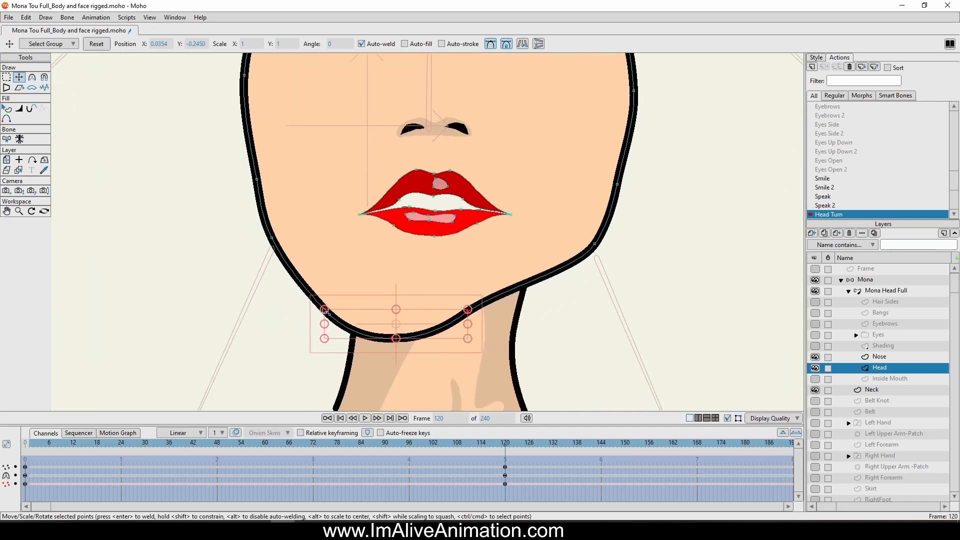
left_click(325, 311)
left_click_drag(392, 338, 418, 343)
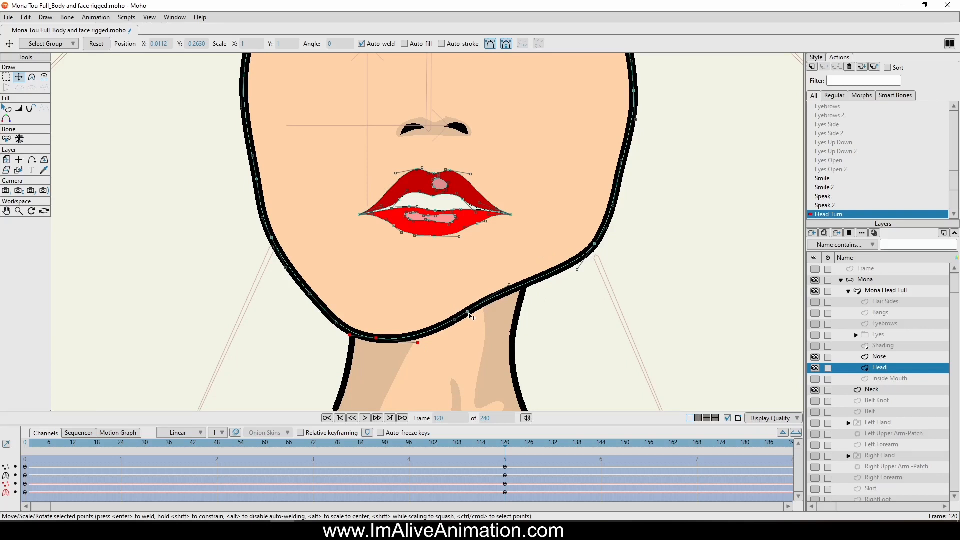
left_click_drag(468, 312, 468, 316)
left_click_drag(509, 288, 579, 245)
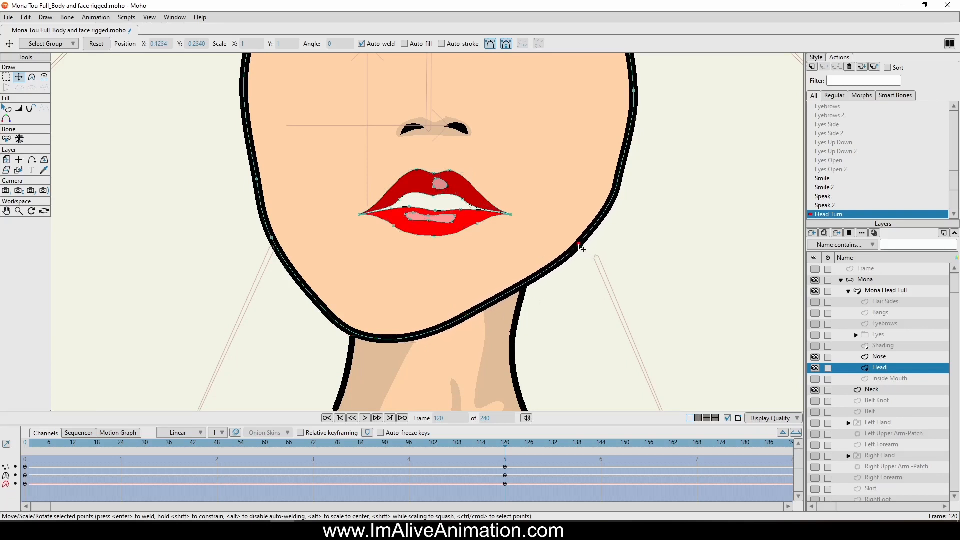
Move the cheek and temple points on the viewer's right inward and adjust their curve handles for a smooth face edge.
left_click_drag(619, 187, 607, 185)
left_click_drag(628, 125, 637, 176)
left_click_drag(634, 138, 607, 161)
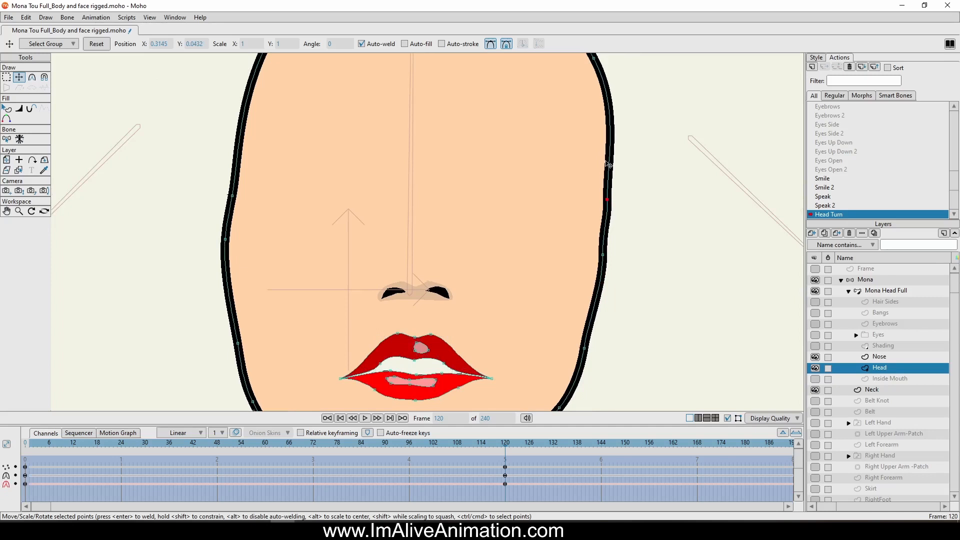
left_click(602, 255)
left_click_drag(599, 280, 601, 253)
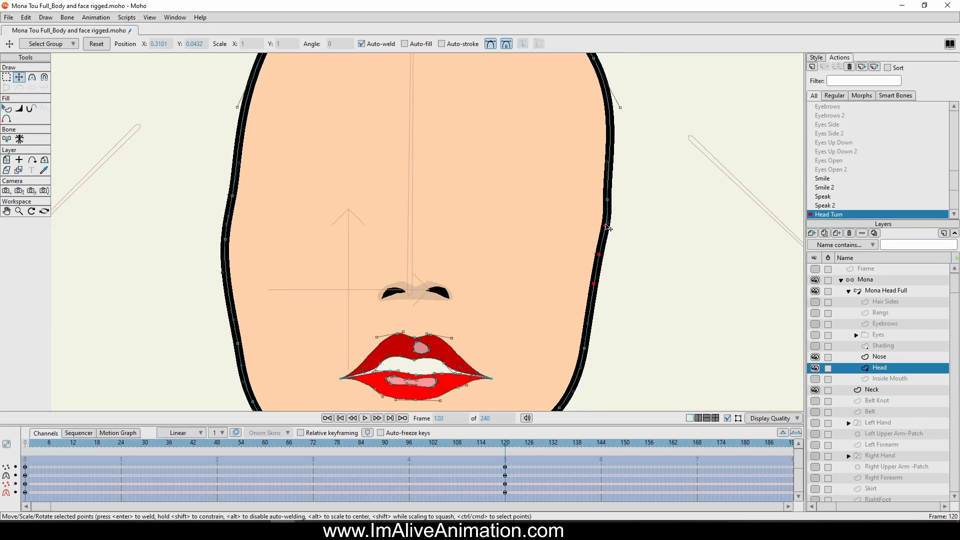
left_click(608, 201)
left_click_drag(607, 161, 612, 160)
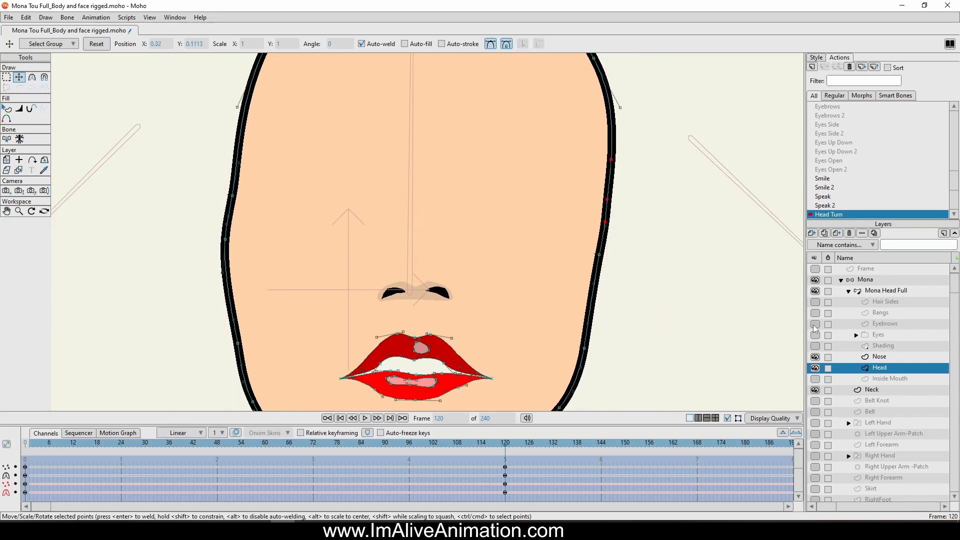
Check the reshaped head outline against the Hair Sides layer and preview the head turn on the timeline.
left_click(815, 301)
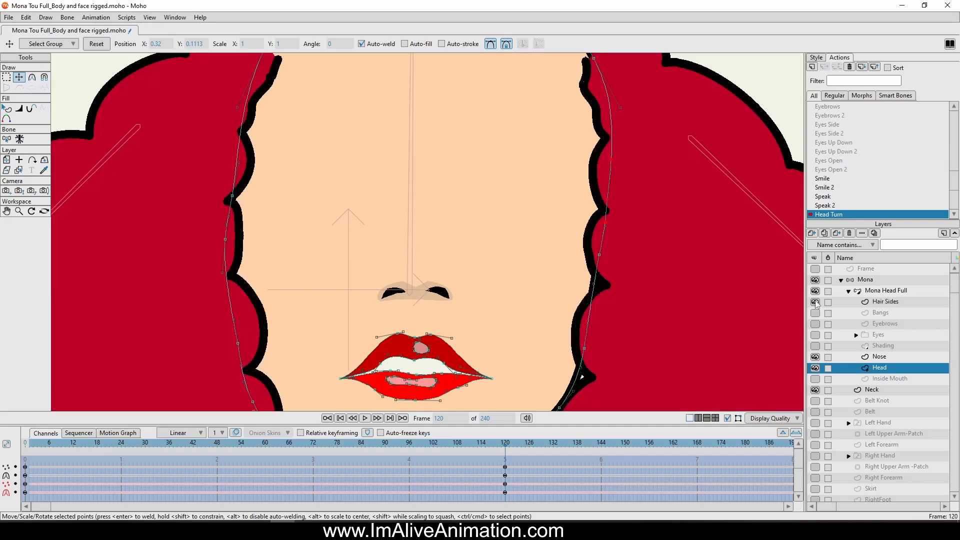
left_click(816, 301)
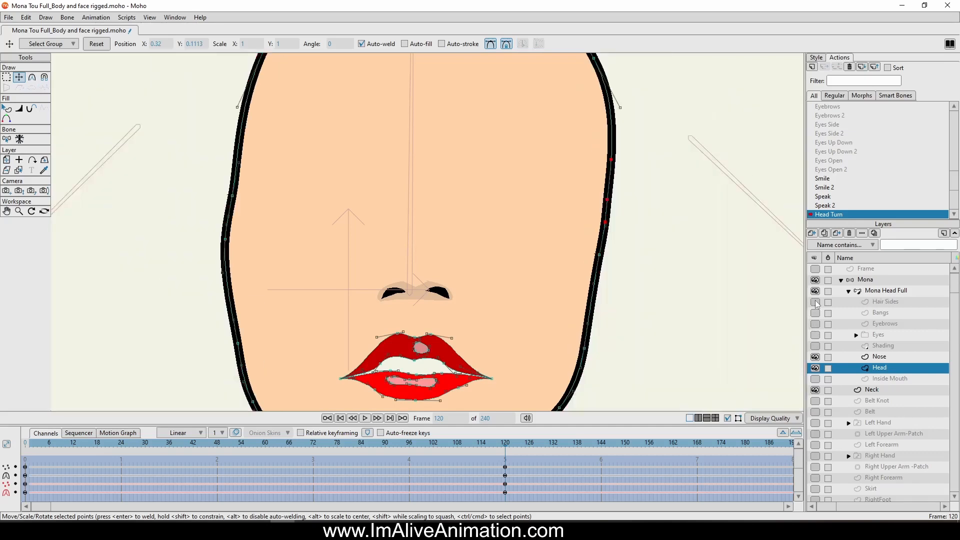
scroll(493, 236, "down", 3)
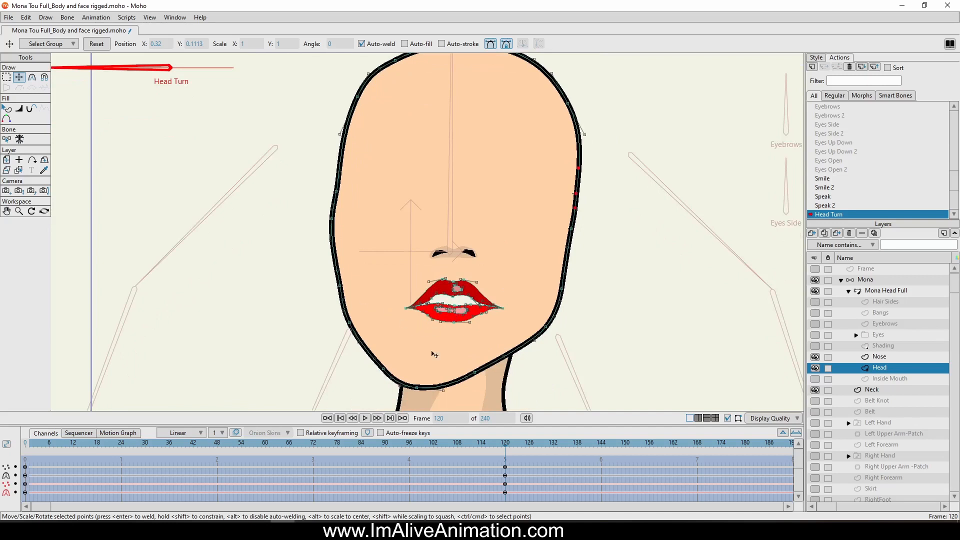
mouse_move(506, 447)
left_mouse_down()
mouse_move(78, 458)
mouse_move(464, 470)
mouse_move(143, 457)
mouse_move(458, 476)
mouse_move(515, 489)
mouse_move(27, 472)
mouse_move(386, 485)
mouse_move(485, 500)
left_mouse_up()
left_click(506, 495)
Adjust the jaw and cheek points on the viewer's left of the head outline into a smoother, straighter edge.
left_click(352, 325)
left_click_drag(352, 324, 347, 304)
left_click(340, 286)
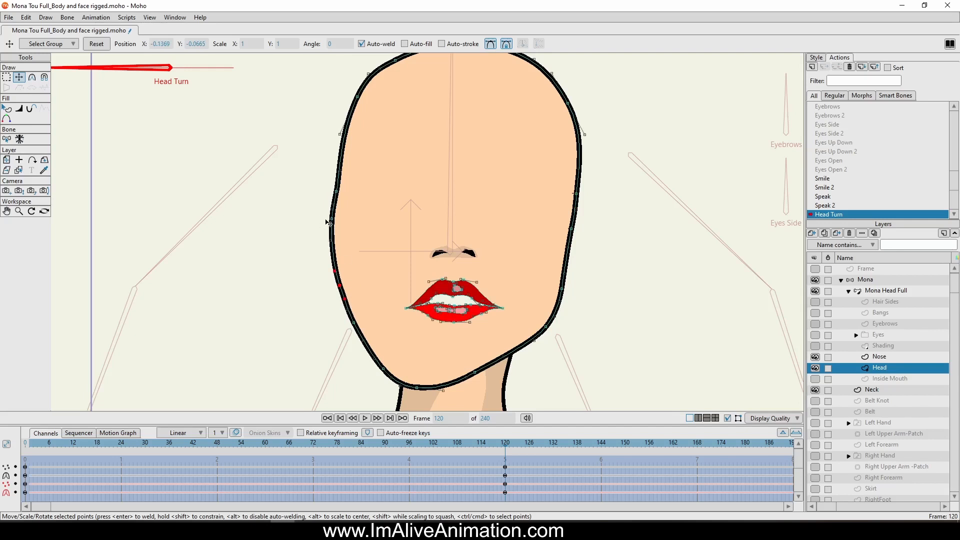
left_click_drag(330, 219, 334, 219)
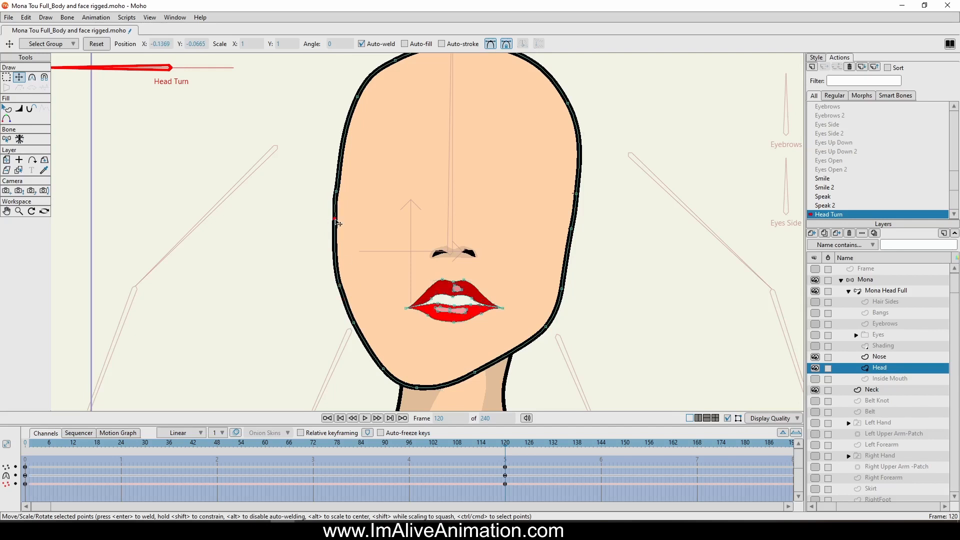
left_click(343, 286)
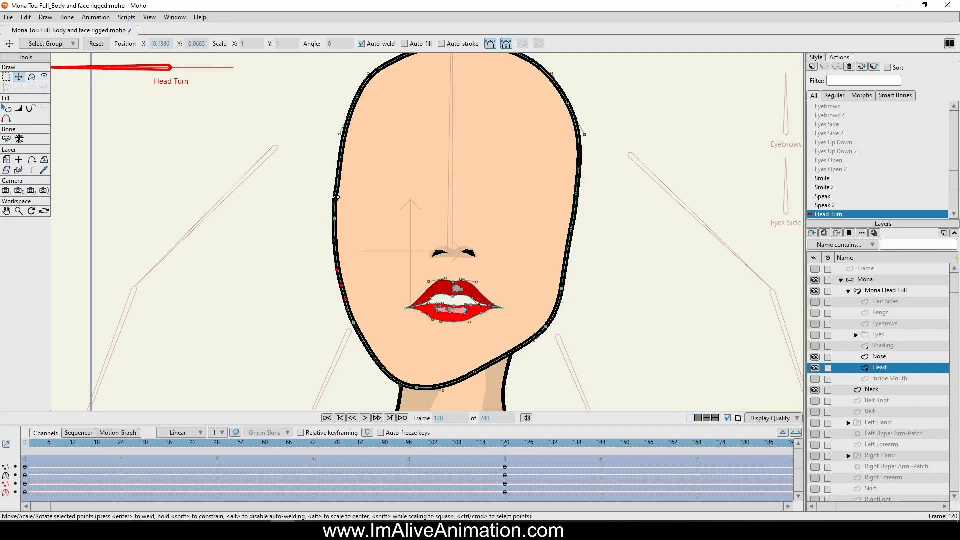
Adjust the temple and forehead points and curve handles on the viewer's left of the head outline into a smooth curve, and preview the turn.
mouse_move(335, 191)
left_mouse_down()
mouse_move(342, 168)
mouse_move(336, 191)
left_mouse_up()
left_click_drag(365, 102, 346, 159)
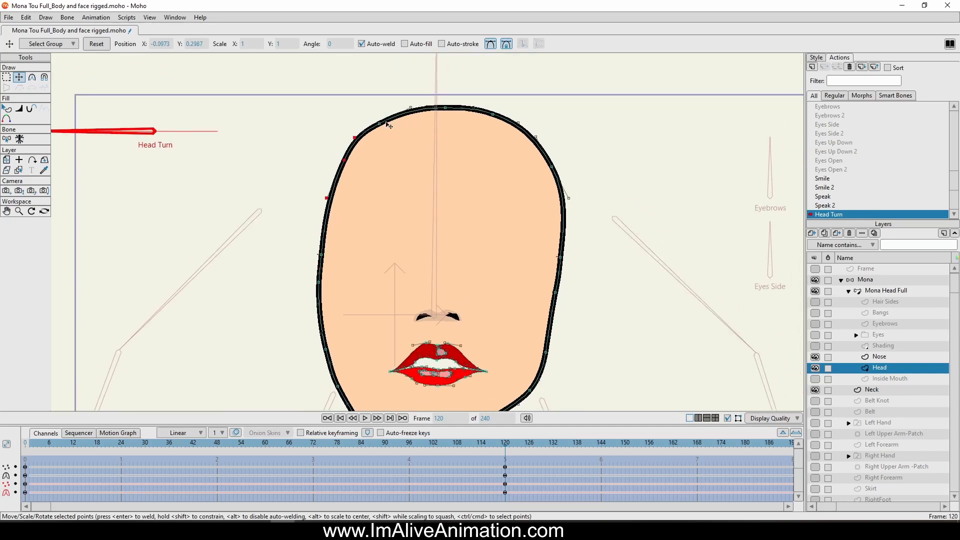
left_click_drag(385, 124, 407, 106)
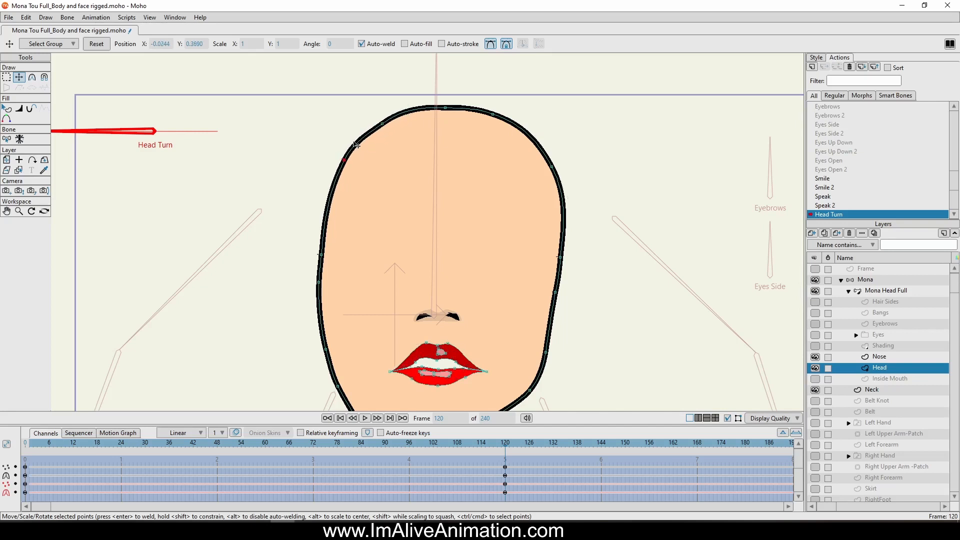
left_click(344, 160)
left_click_drag(349, 157, 352, 160)
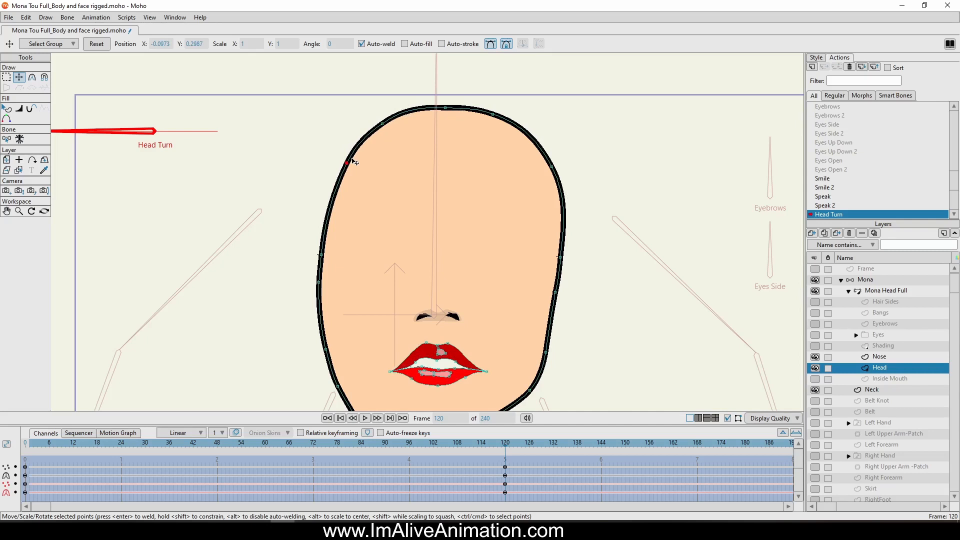
scroll(600, 155, "down", 3)
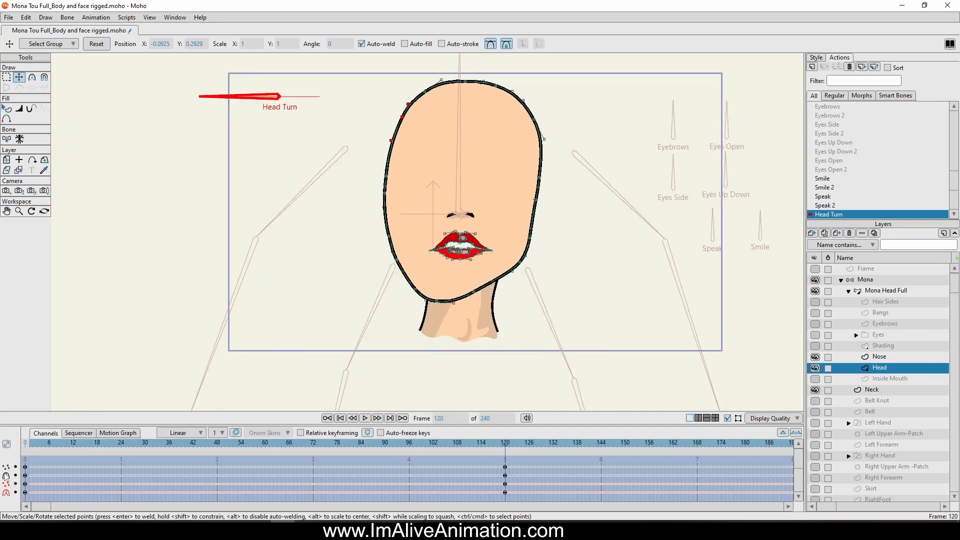
left_click_drag(32, 443, 506, 471)
Select all points of the Head layer and shift them toward the viewer's left to about X 0.0430 at frame 120, checking the turn.
key("ctrl+a")
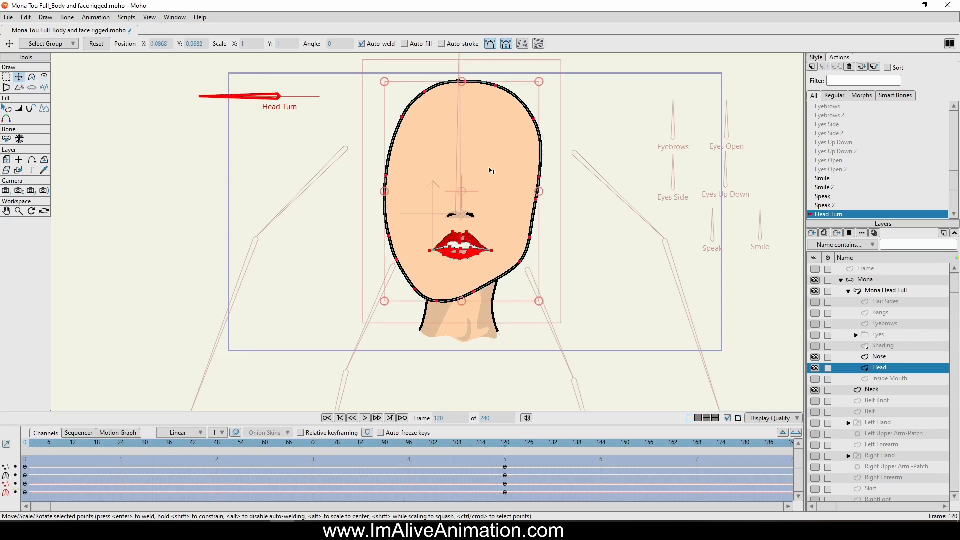
left_click_drag(491, 177, 480, 179)
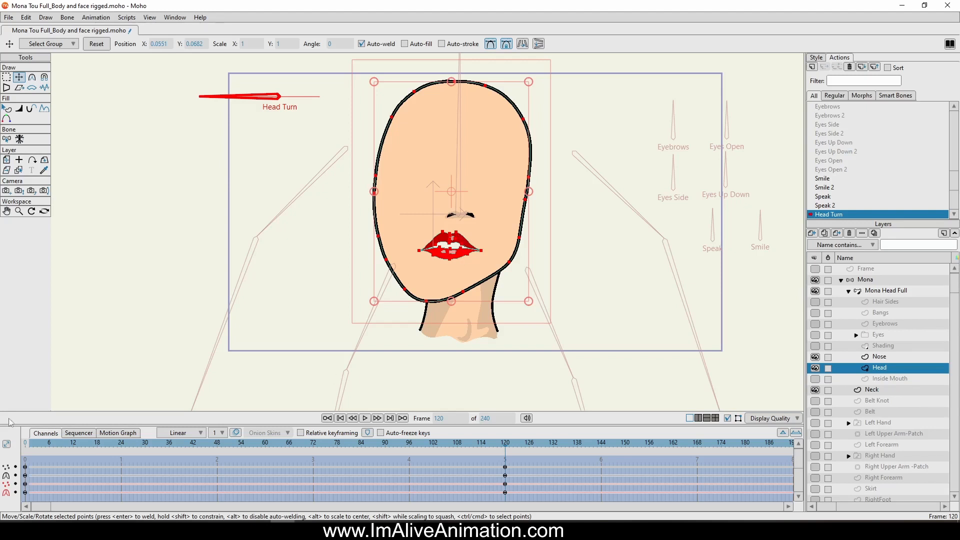
left_click(26, 444)
left_click_drag(61, 447, 504, 463)
left_click_drag(462, 186, 457, 186)
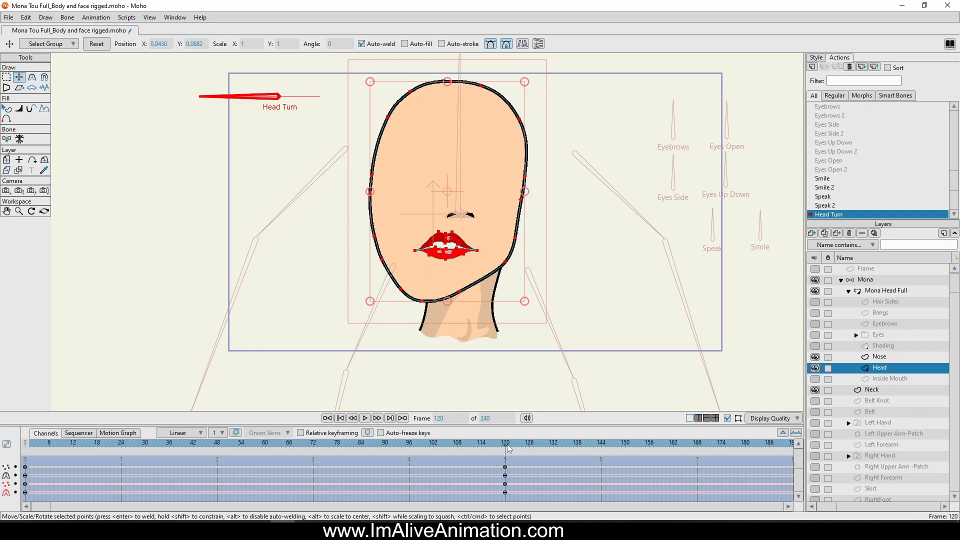
left_click_drag(506, 448, 502, 493)
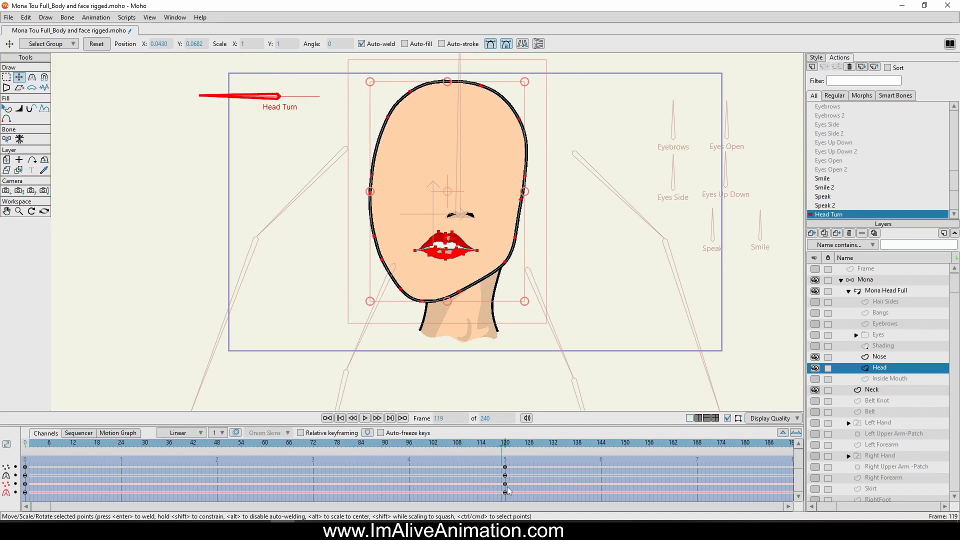
left_click(506, 445)
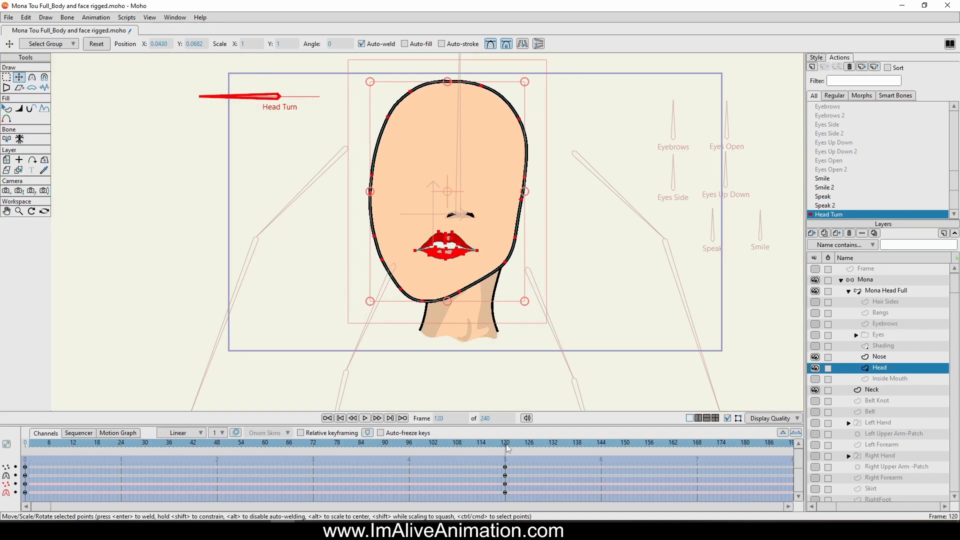
Hide the Nose layer and lasso-select only the lip points on the Head layer.
left_click(815, 356)
scroll(468, 173, "up", 3)
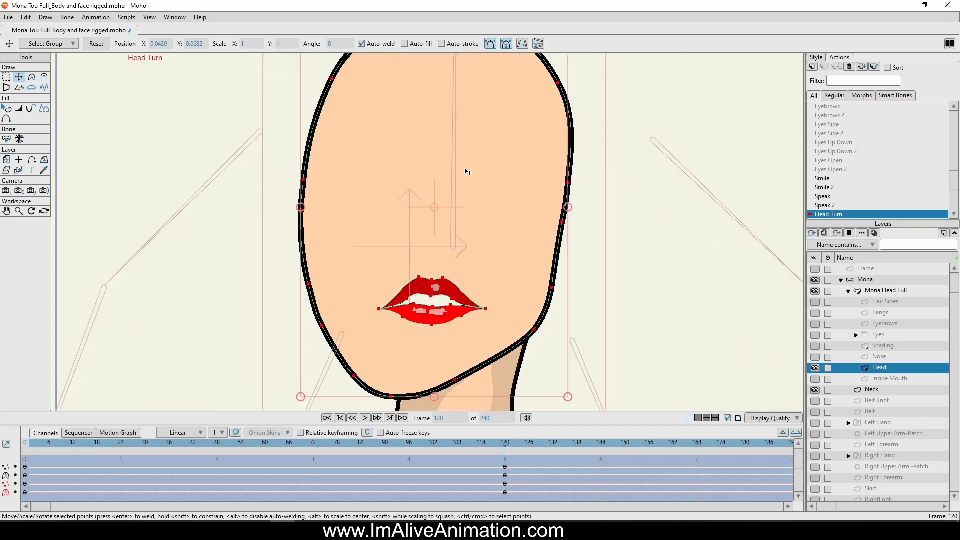
left_click(6, 78)
mouse_move(435, 214)
left_mouse_down()
mouse_move(364, 247)
mouse_move(468, 302)
mouse_move(470, 237)
mouse_move(400, 225)
left_mouse_up()
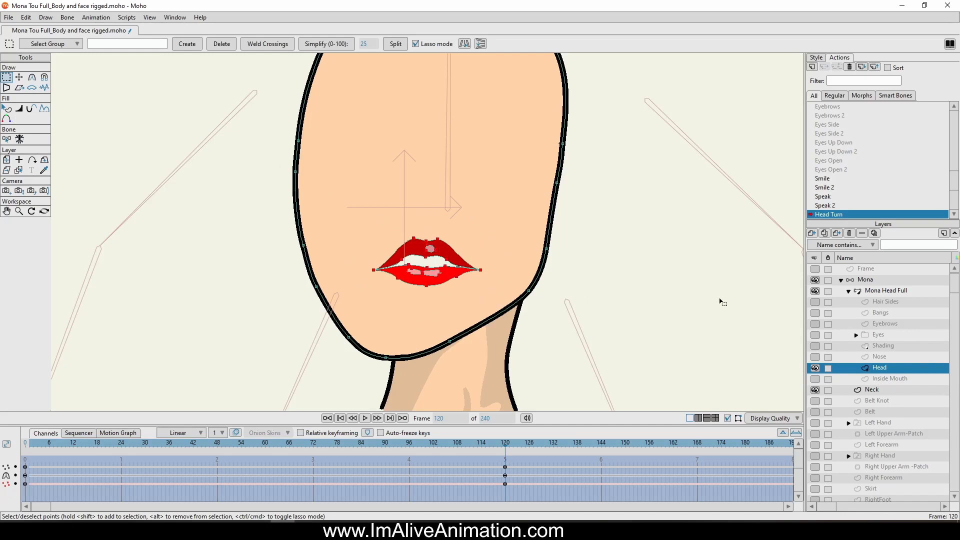
scroll(624, 217, "down", 2)
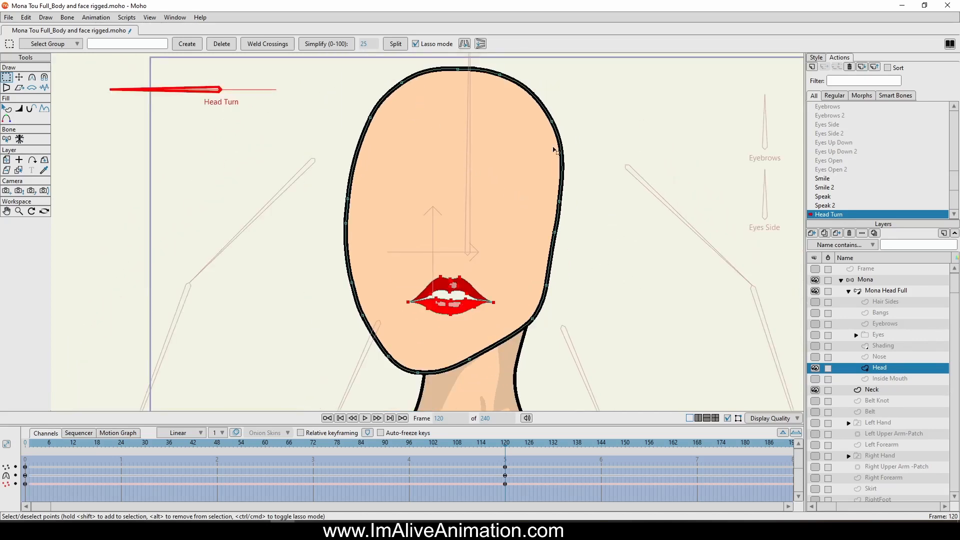
Show the Inside Mouth layer to check it against the lips, and hide it again.
scroll(483, 260, "up", 5)
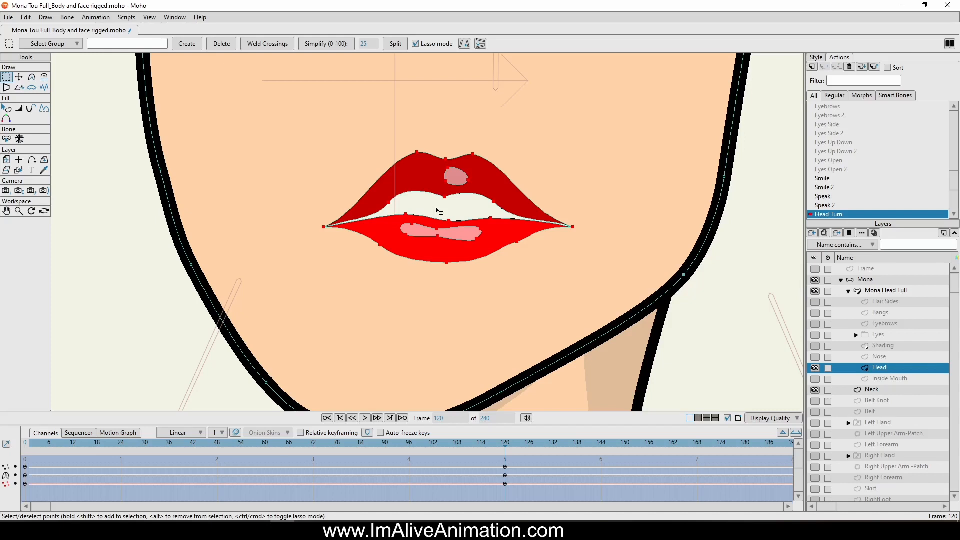
left_click(816, 379)
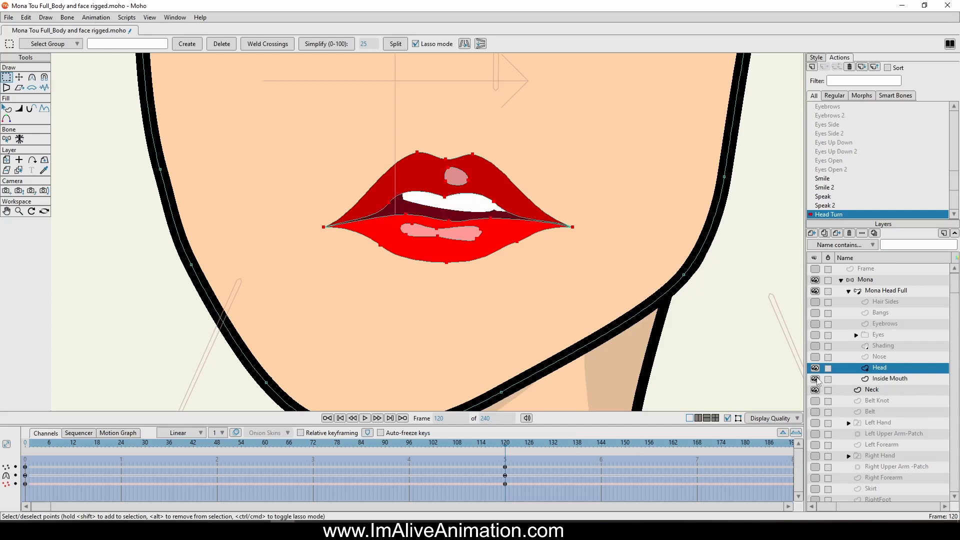
left_click(815, 379)
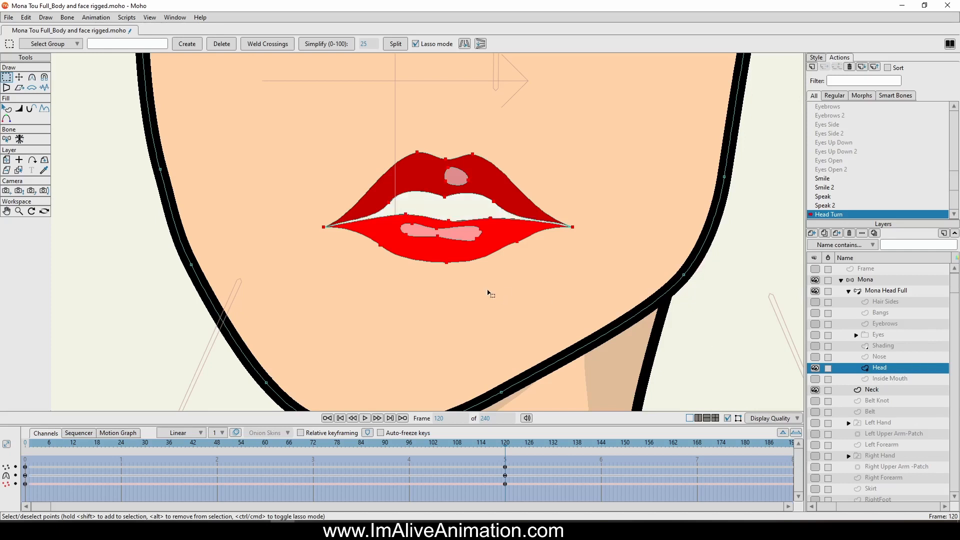
Move the selected lip points toward the viewer's left, to about X -0.0404, for the turned pose.
scroll(488, 295, "down", 3)
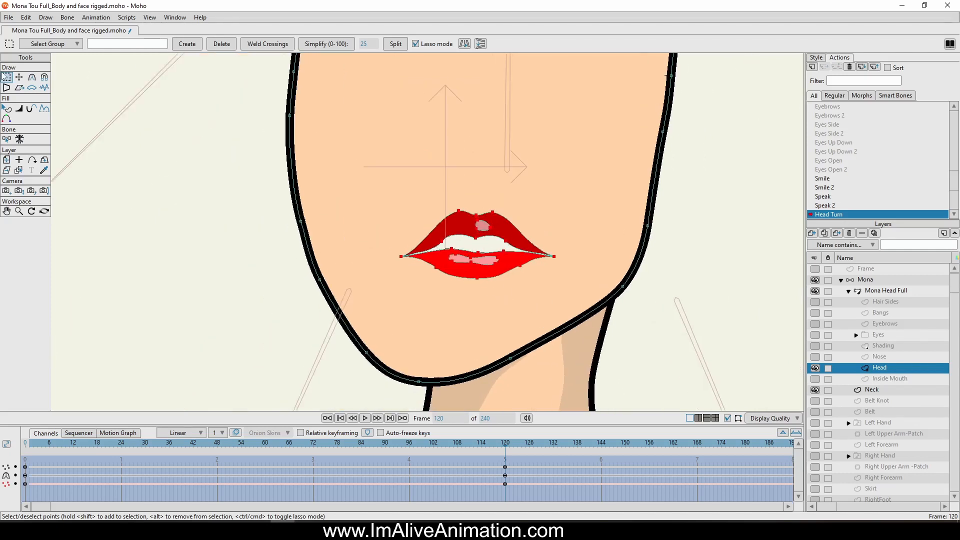
key("t")
left_click_drag(500, 316, 435, 323)
scroll(479, 334, "down", 3)
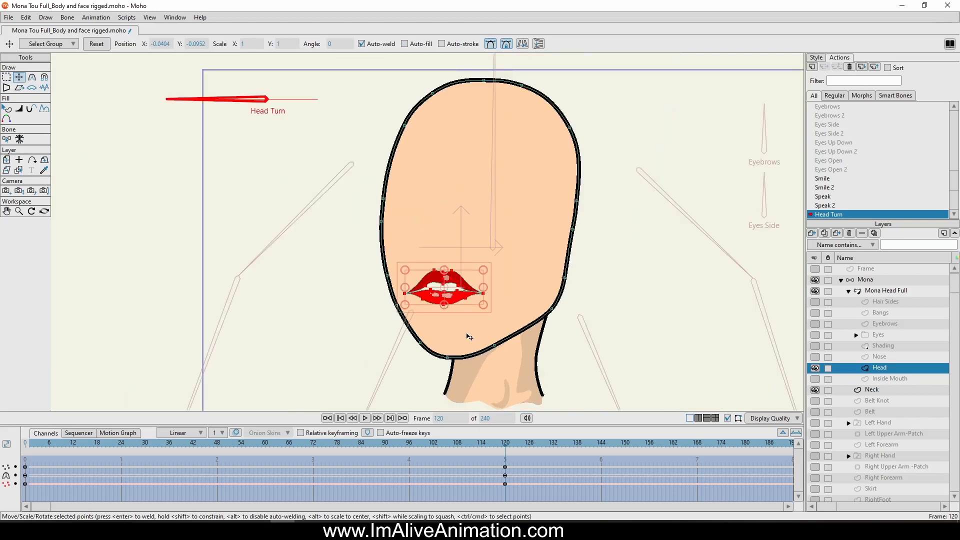
Preview how the lips and head outline move through the turn on the timeline, ending at frame 120.
left_click(502, 443)
scroll(448, 280, "up", 3)
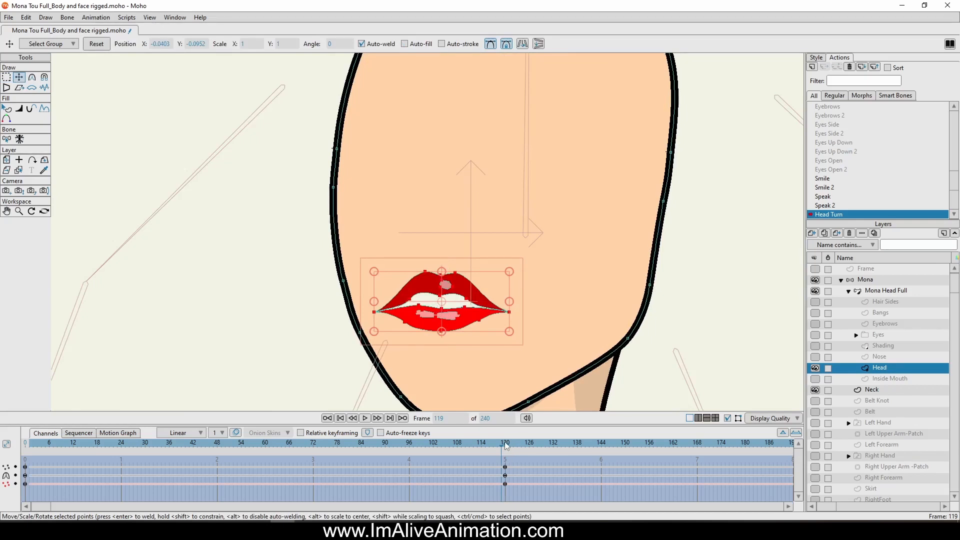
left_click_drag(504, 444, 365, 445)
left_click_drag(294, 457, 385, 444)
scroll(364, 204, "down", 3)
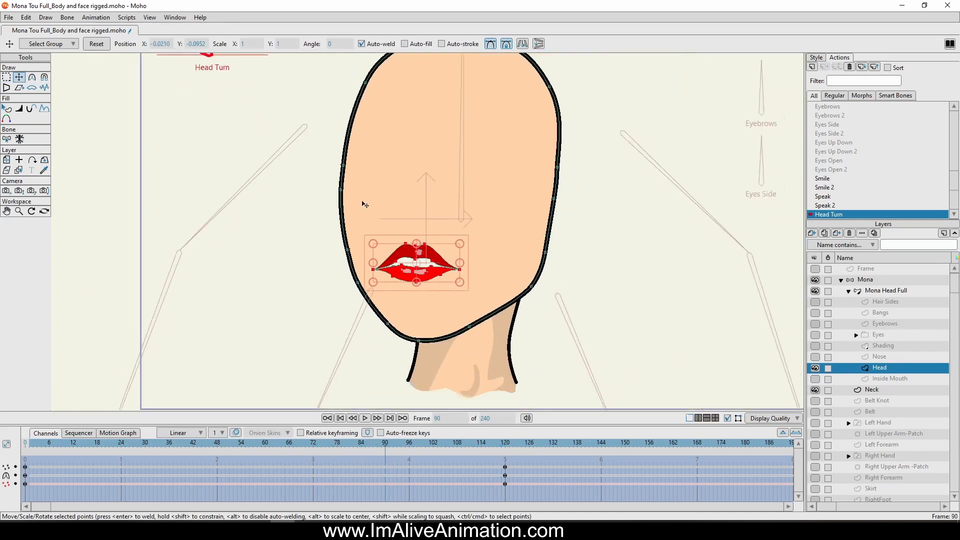
left_click_drag(364, 204, 360, 193)
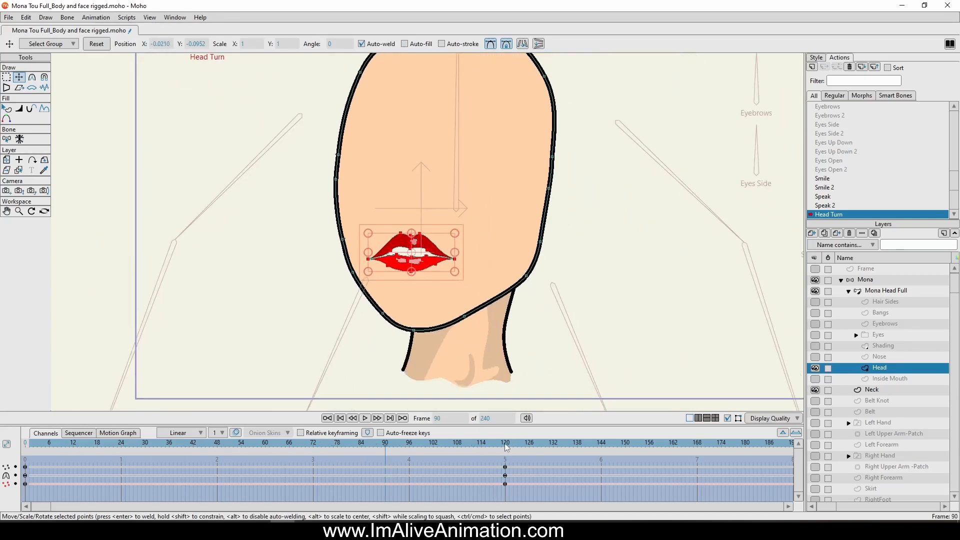
left_click(506, 444)
left_click_drag(506, 444, 369, 444)
left_click(505, 460)
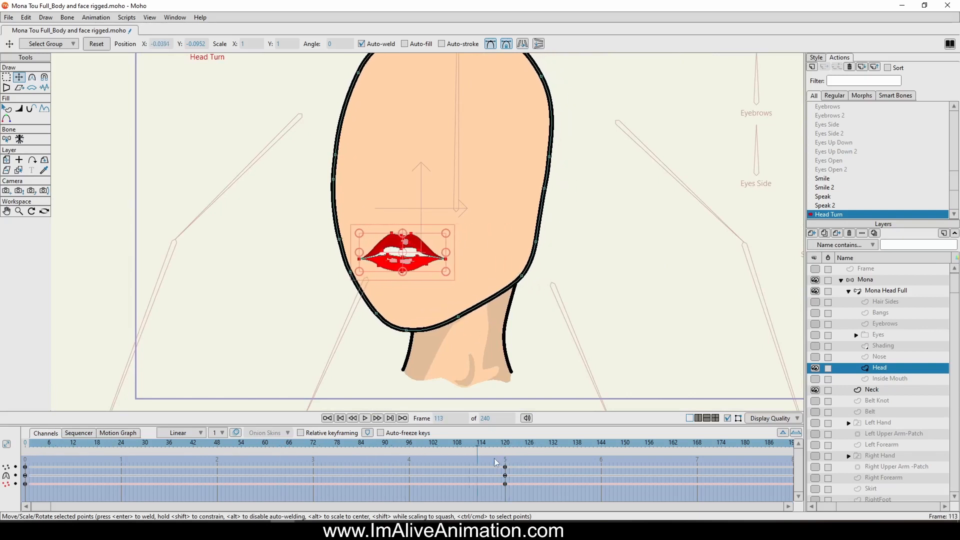
Nudge the chin points and the jaw corner on the viewer's right of the head outline into a smoother jawline at frame 120.
scroll(479, 314, "up", 3)
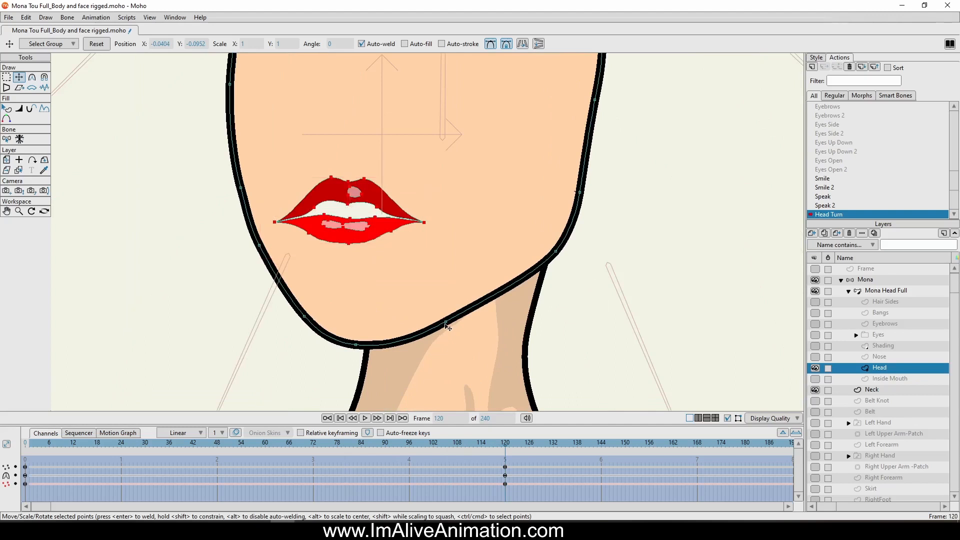
left_click(445, 322, "shift")
left_click(445, 322, "ctrl")
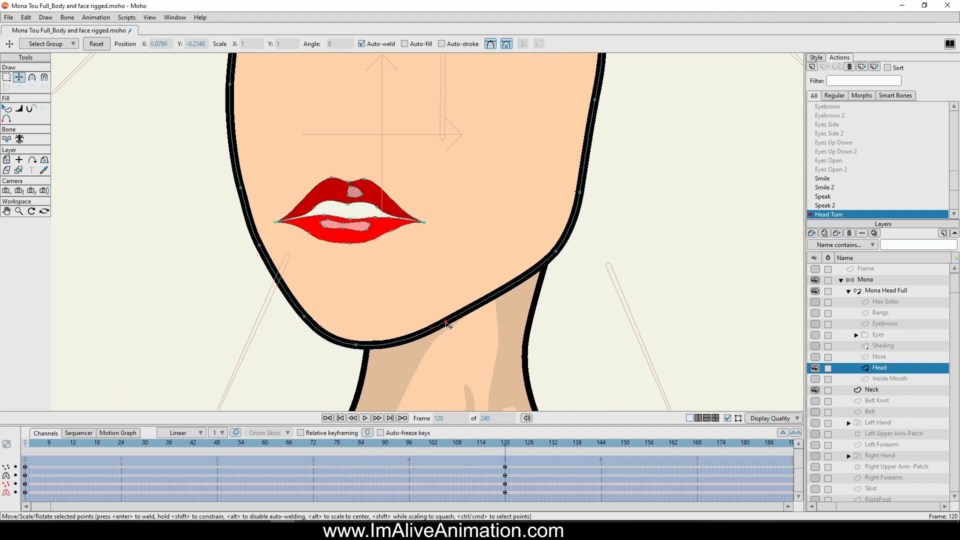
left_click_drag(445, 322, 437, 324)
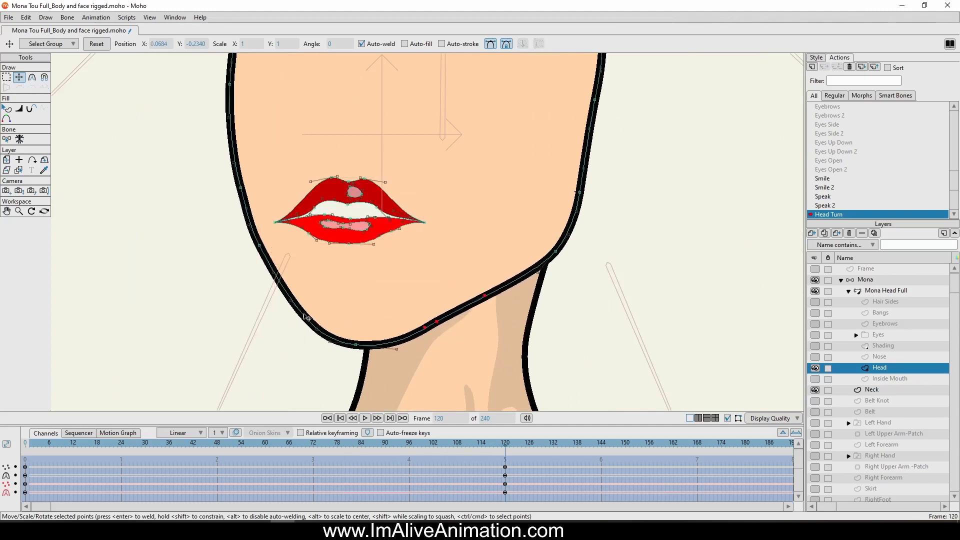
left_click_drag(305, 317, 312, 321)
left_click_drag(356, 345, 352, 345)
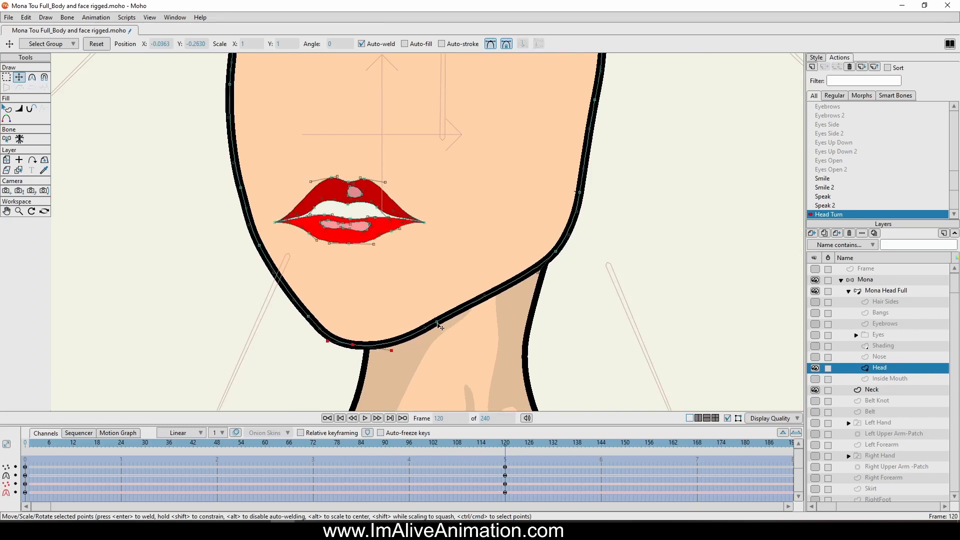
left_click_drag(436, 321, 434, 321)
left_click(556, 254)
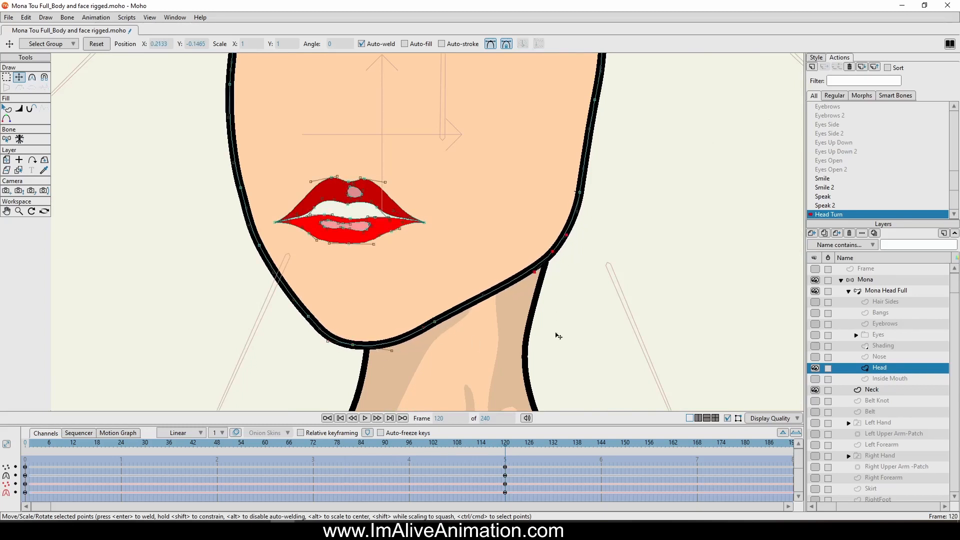
mouse_move(505, 445)
left_mouse_down()
mouse_move(212, 444)
mouse_move(107, 429)
mouse_move(427, 429)
mouse_move(49, 420)
mouse_move(507, 427)
mouse_move(125, 403)
mouse_move(485, 435)
mouse_move(101, 416)
mouse_move(505, 443)
left_mouse_up()
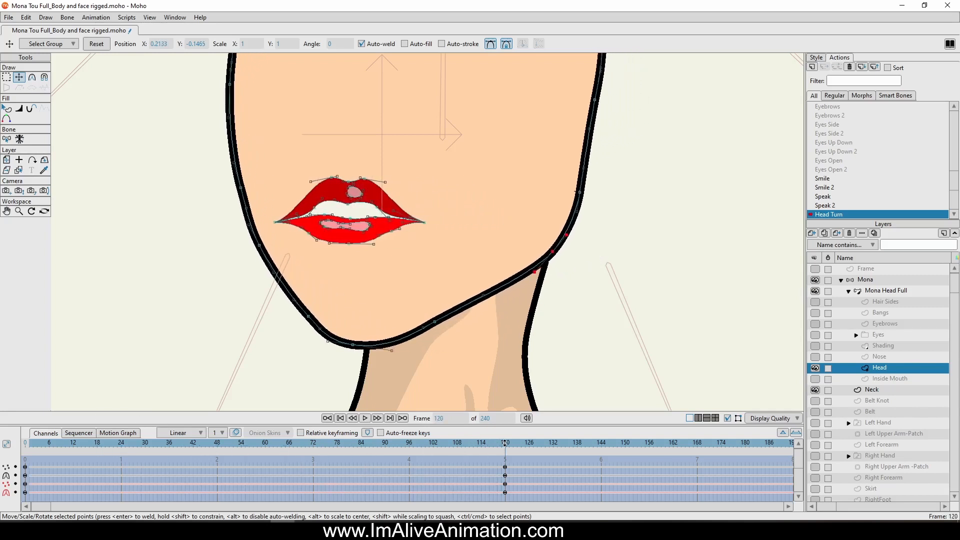
Move the lower cheek point on the viewer's left inward, refine the adjoining chin curve handles, and check the result on the timeline.
left_click(259, 245)
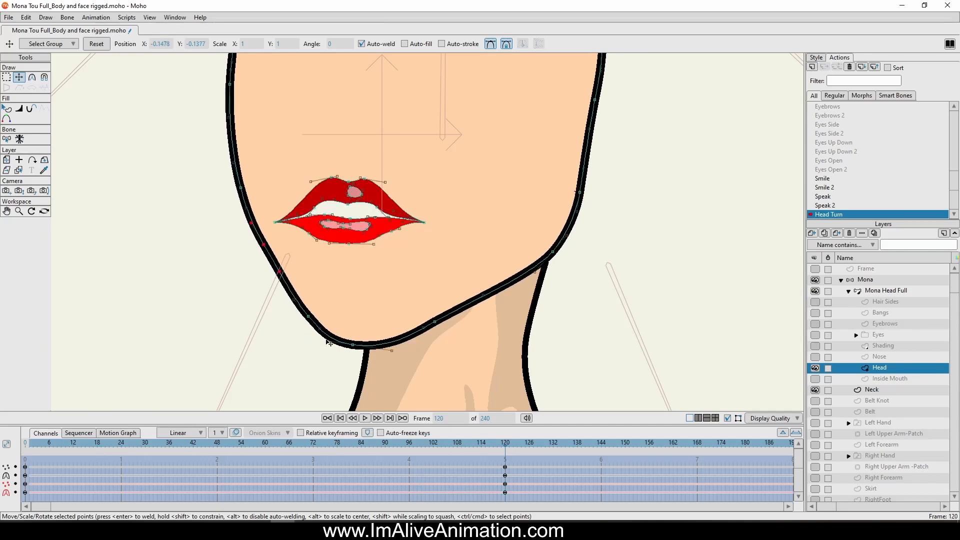
left_click(352, 344)
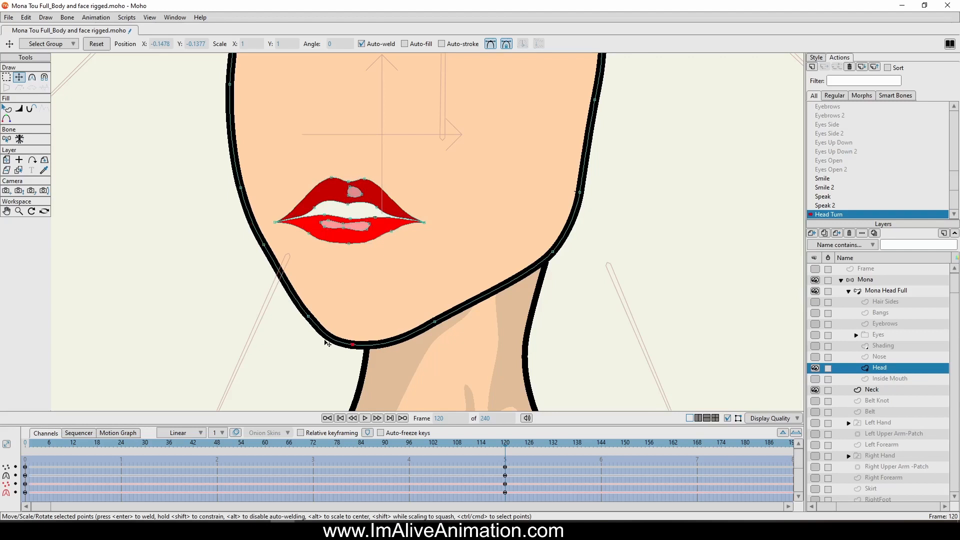
left_click(308, 316)
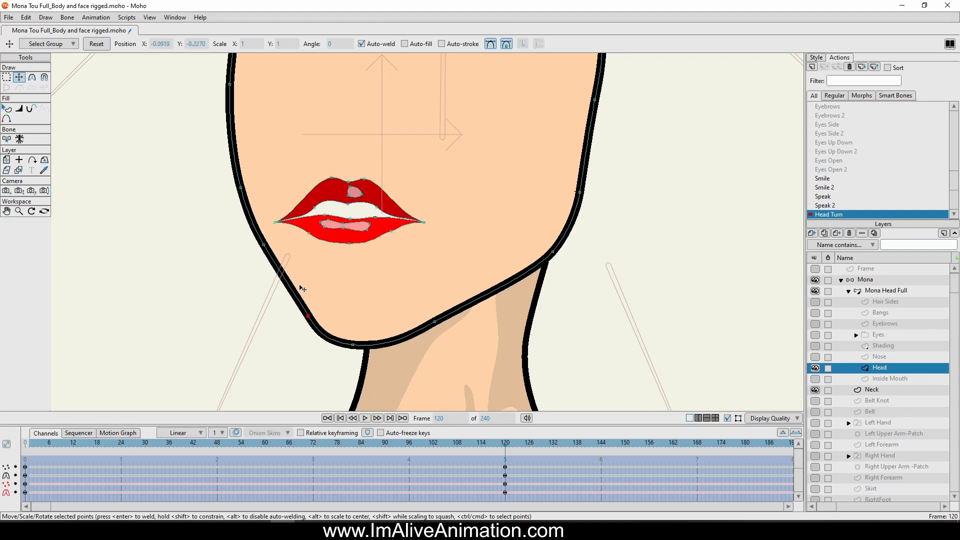
mouse_move(504, 444)
left_mouse_down()
mouse_move(1, 468)
mouse_move(278, 477)
mouse_move(505, 470)
mouse_move(50, 455)
mouse_move(215, 449)
mouse_move(422, 464)
mouse_move(25, 450)
mouse_move(332, 435)
mouse_move(474, 457)
mouse_move(511, 475)
mouse_move(198, 464)
mouse_move(150, 453)
mouse_move(413, 443)
mouse_move(507, 453)
left_mouse_up()
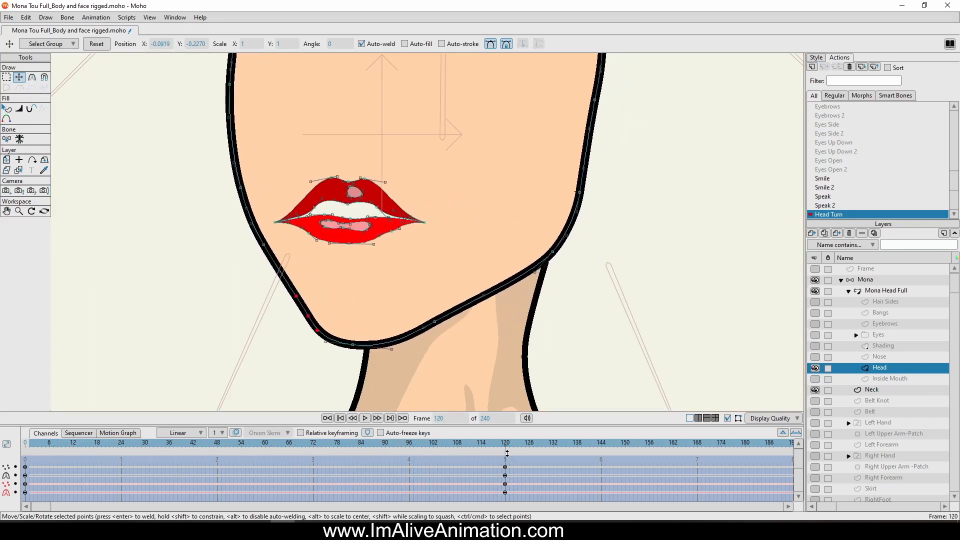
Lasso-select the lip points, move them slightly back toward the viewer's right to about X -0.0335, and preview the change.
left_click(6, 77)
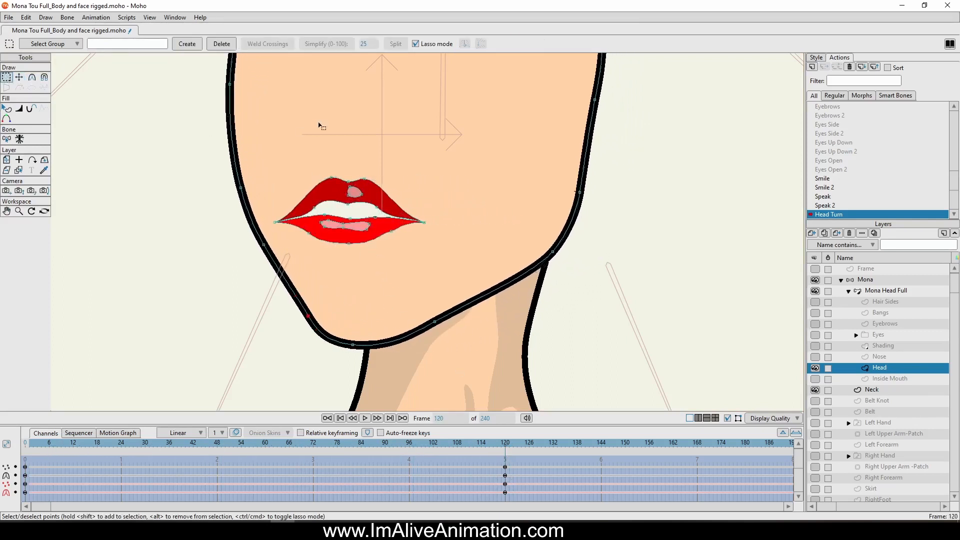
mouse_move(315, 143)
left_mouse_down()
mouse_move(292, 160)
mouse_move(264, 225)
mouse_move(288, 246)
mouse_move(384, 260)
mouse_move(424, 194)
mouse_move(421, 184)
mouse_move(381, 135)
mouse_move(316, 143)
left_mouse_up()
mouse_move(310, 143)
left_mouse_down()
mouse_move(399, 178)
mouse_move(410, 258)
mouse_move(273, 240)
mouse_move(370, 160)
mouse_move(342, 159)
left_mouse_up()
left_click(19, 77)
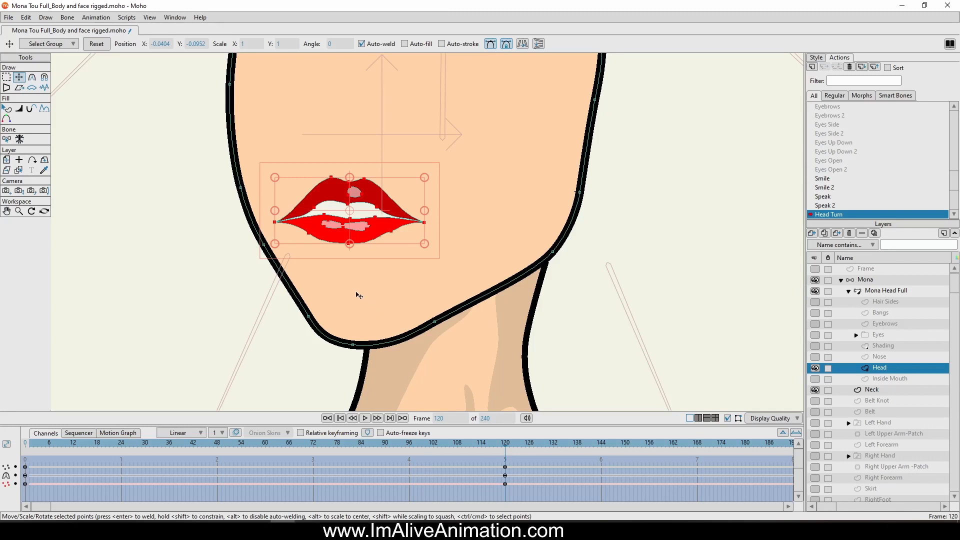
left_click_drag(358, 294, 370, 289)
mouse_move(507, 445)
left_mouse_down()
mouse_move(40, 448)
mouse_move(513, 451)
left_mouse_up()
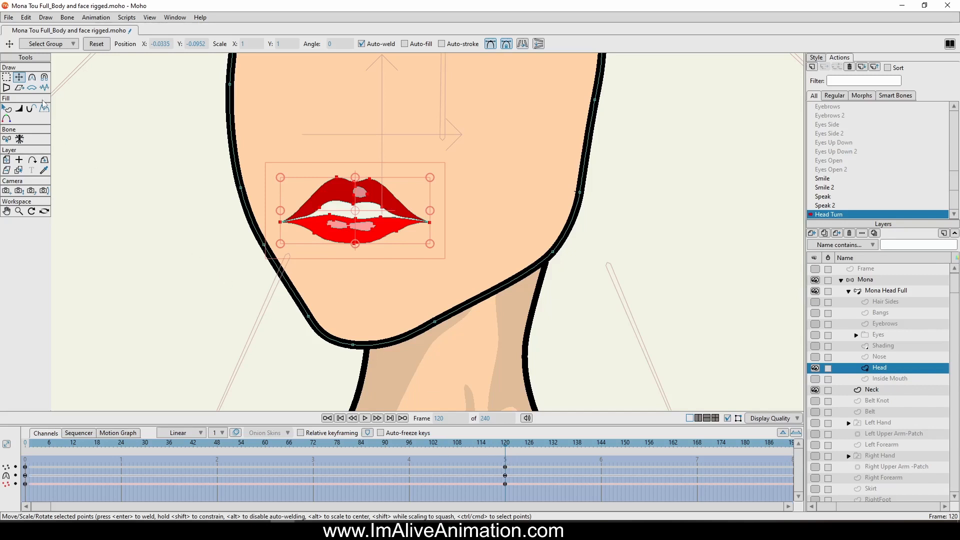
Apply horizontal perspective to the selected lip points to suit the turned pose at frame 120, and check the result on the timeline.
left_click(7, 88)
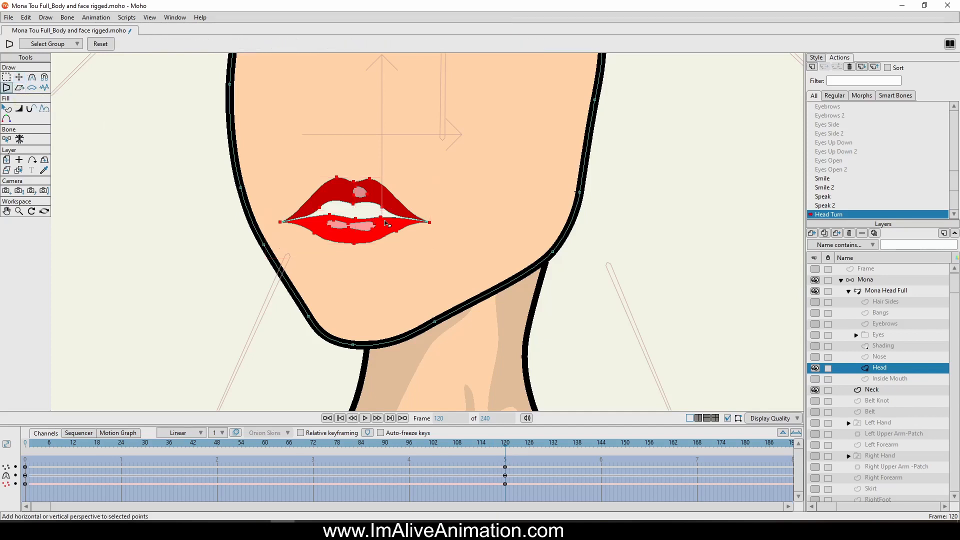
left_click_drag(375, 223, 351, 227)
left_click_drag(350, 226, 344, 228)
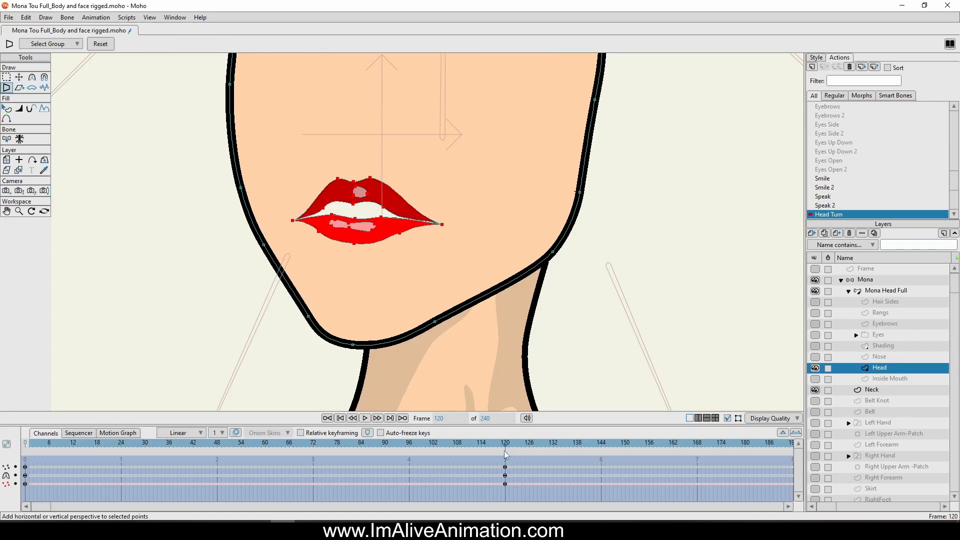
left_click_drag(504, 451, 505, 490)
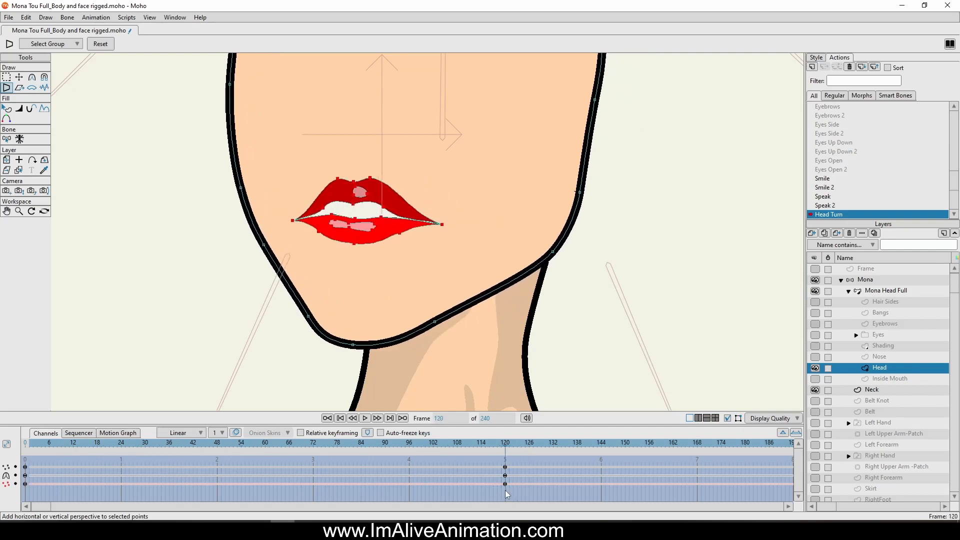
Narrow the lips from the viewer's right side, bringing their centre to about X -0.0298, and preview the head turn back to frame 120.
left_click(19, 77)
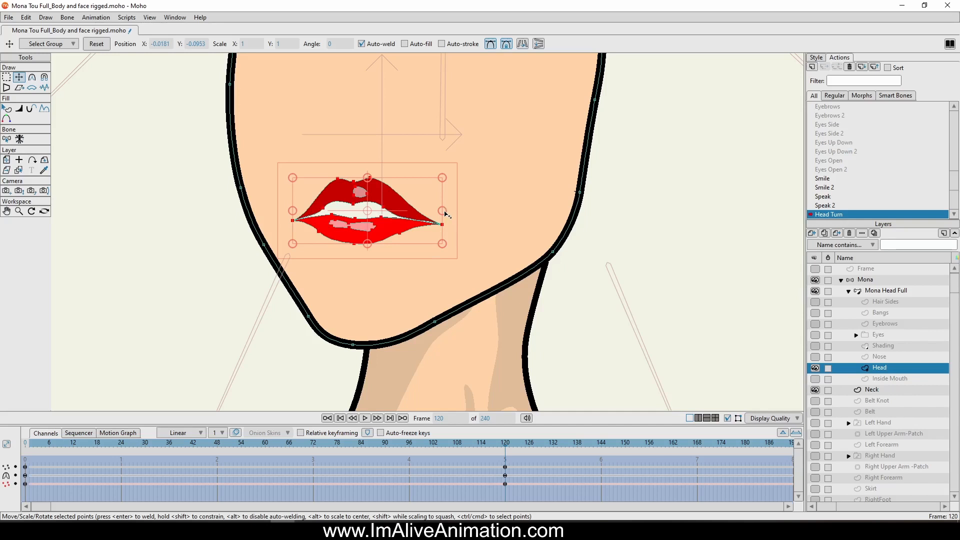
left_click_drag(446, 214, 427, 216)
left_click_drag(506, 441, 174, 498)
scroll(375, 280, "down", 3)
scroll(374, 340, "up", 2)
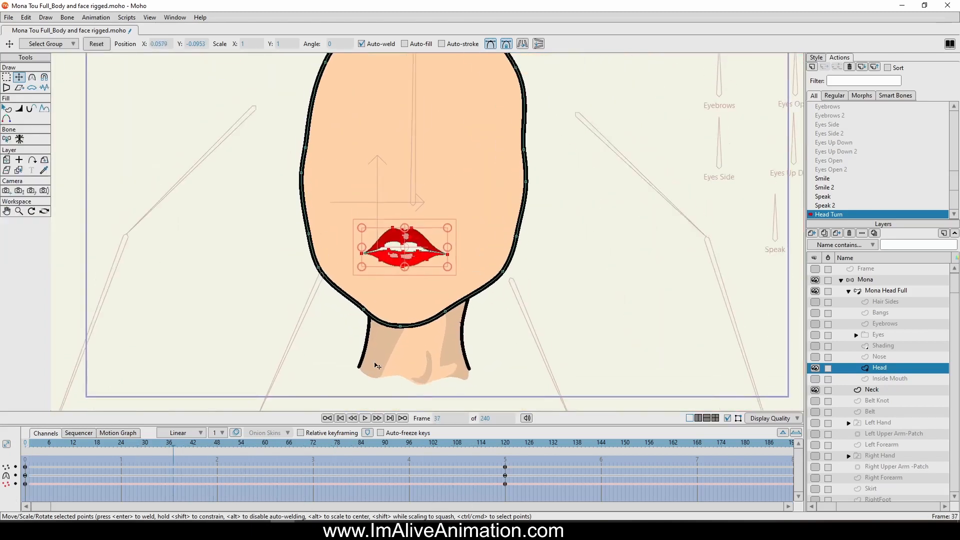
mouse_move(511, 446)
left_mouse_down()
mouse_move(156, 456)
mouse_move(466, 443)
mouse_move(505, 453)
left_mouse_up()
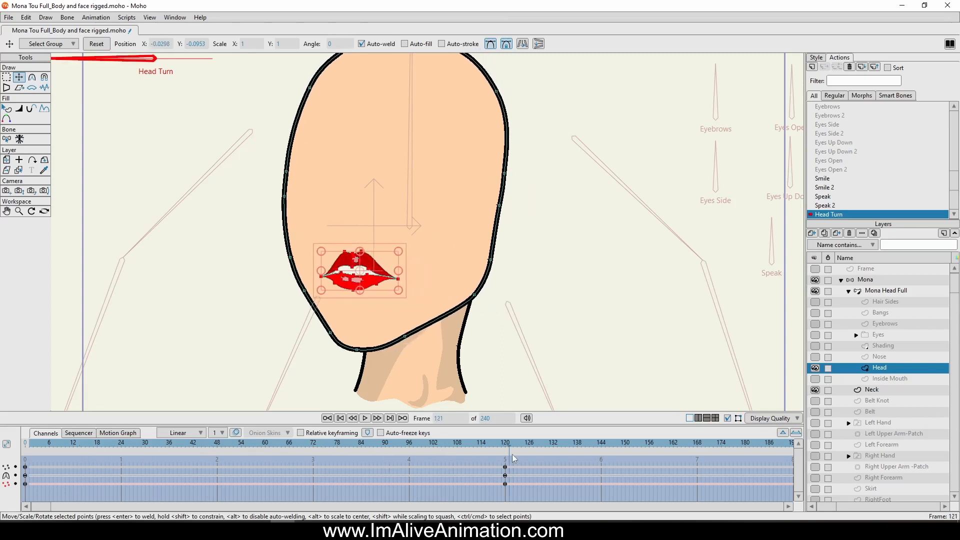
Stretch the lips slightly wider on both sides, centring them at about X -0.0296, and review the head turn.
scroll(315, 289, "up", 4)
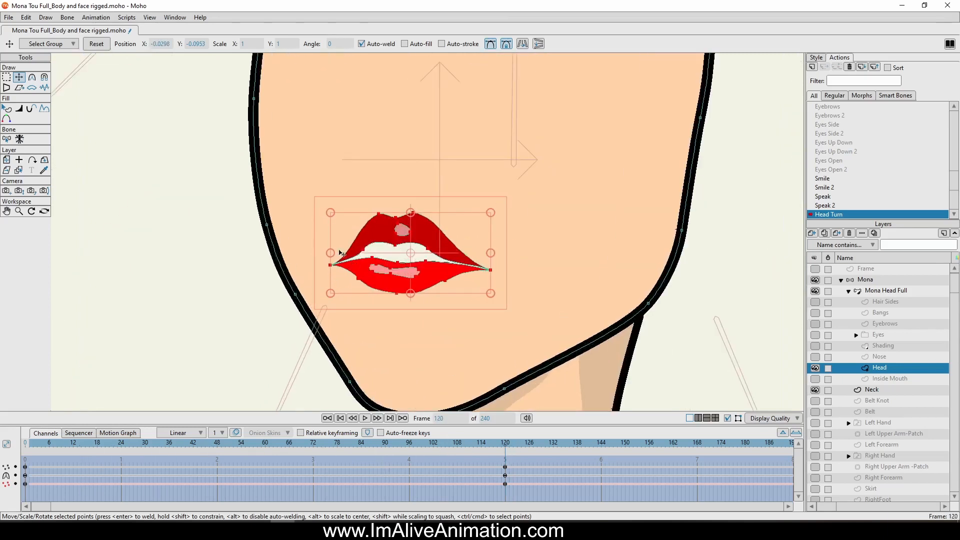
left_click_drag(331, 256, 328, 257)
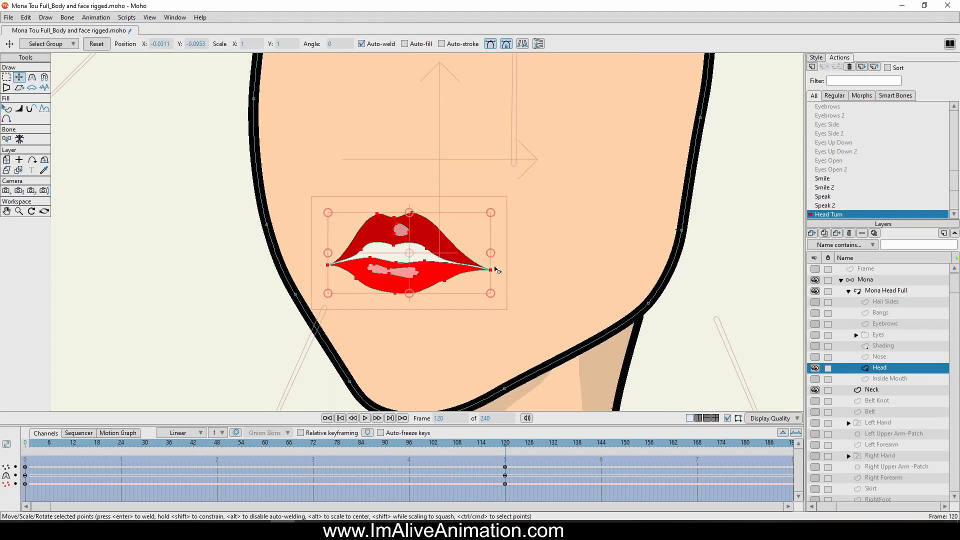
left_click_drag(493, 257, 496, 257)
scroll(510, 280, "down", 4)
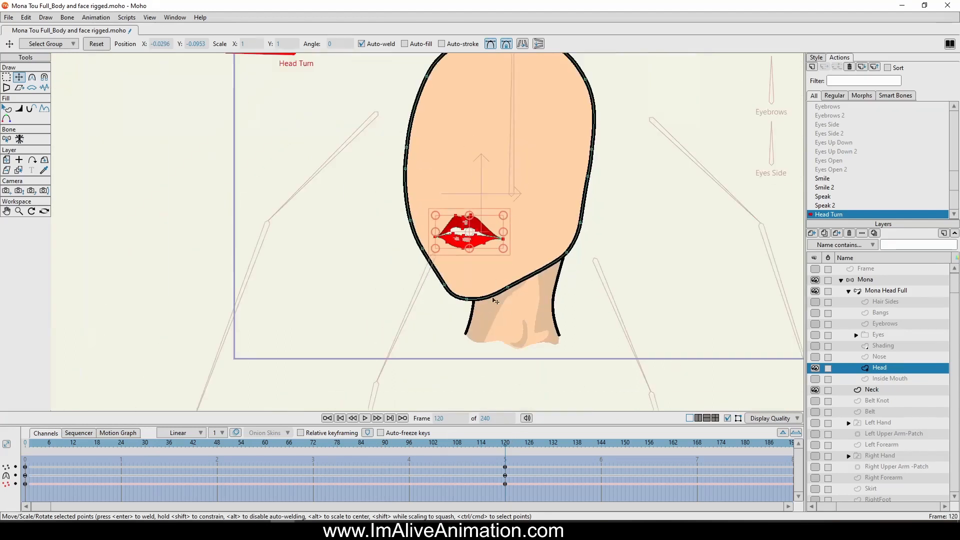
mouse_move(504, 445)
left_mouse_down()
mouse_move(77, 463)
mouse_move(505, 447)
left_mouse_up()
scroll(520, 245, "up", 4)
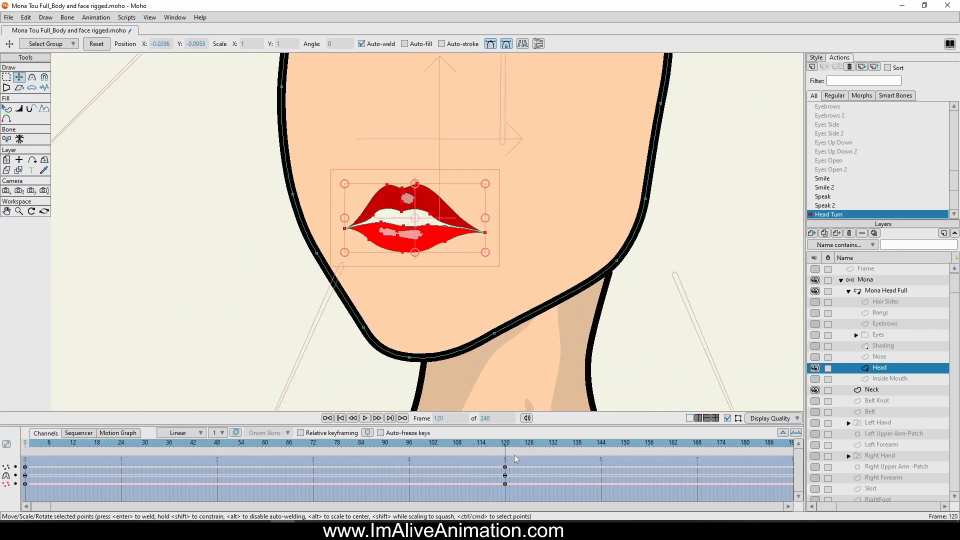
scroll(488, 265, "down", 2)
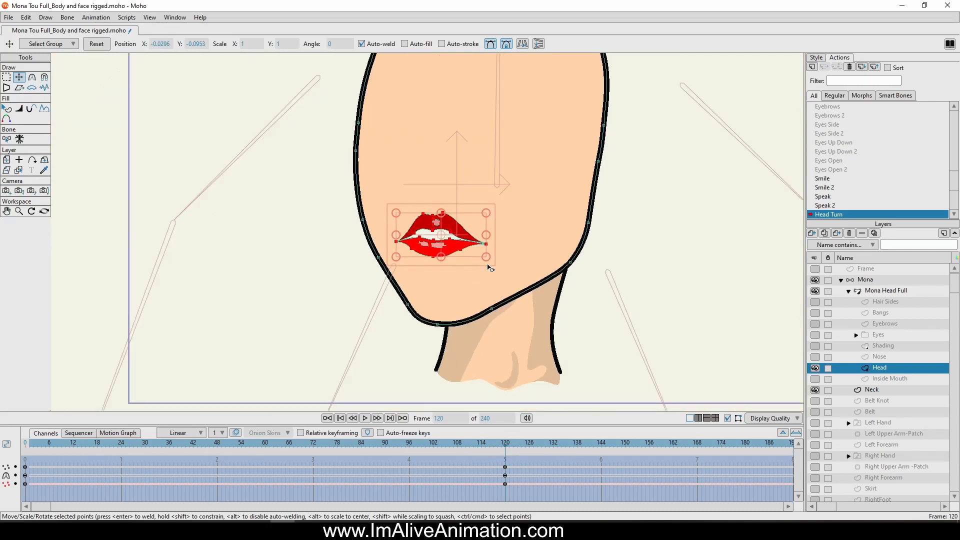
scroll(489, 268, "down", 3)
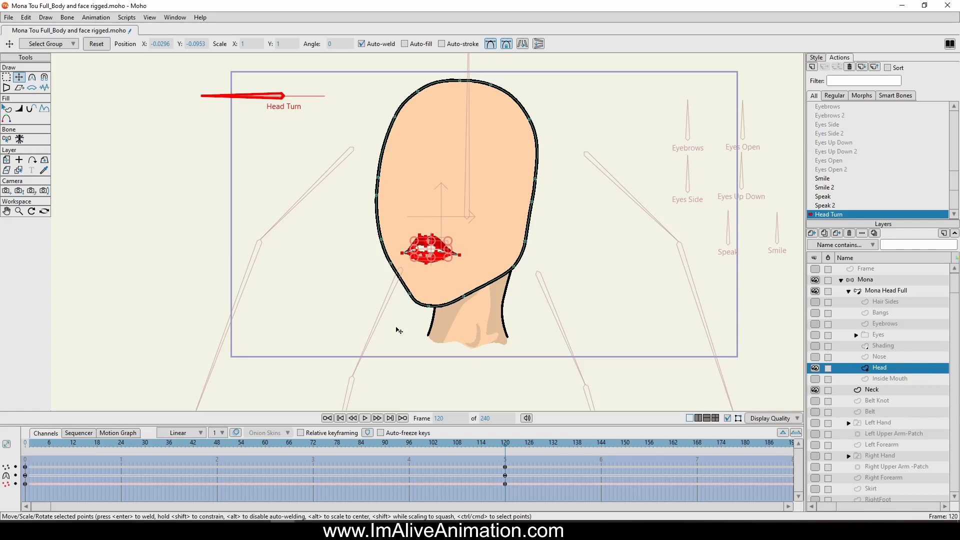
Show the Nose layer and move its points toward the viewer's left to about X -0.0415 at frame 120.
left_click(883, 357)
left_click(816, 357)
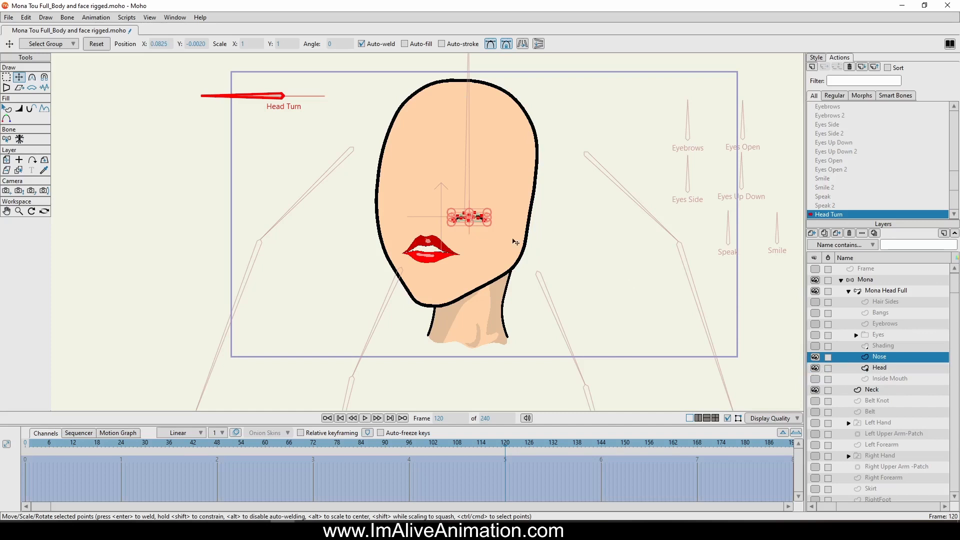
scroll(466, 242, "up", 5)
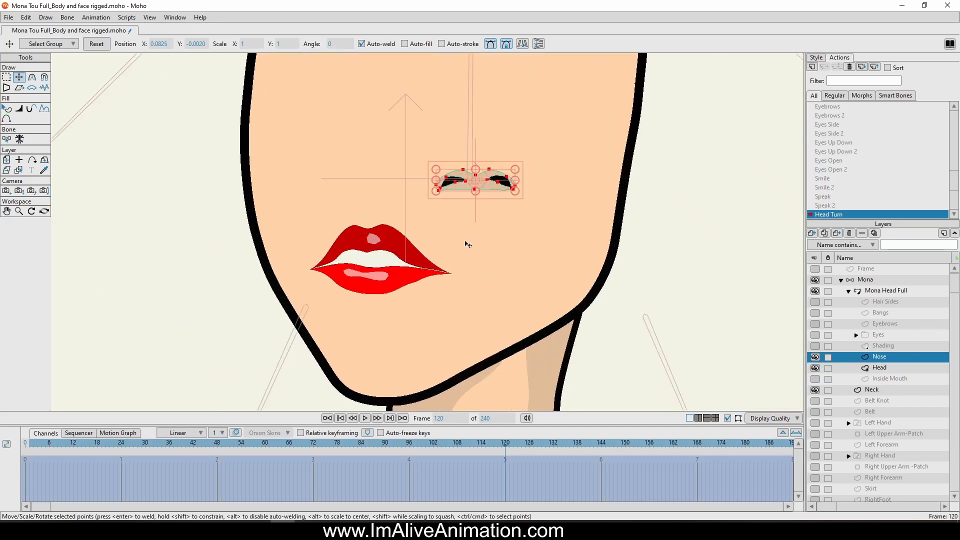
left_click_drag(497, 228, 398, 240)
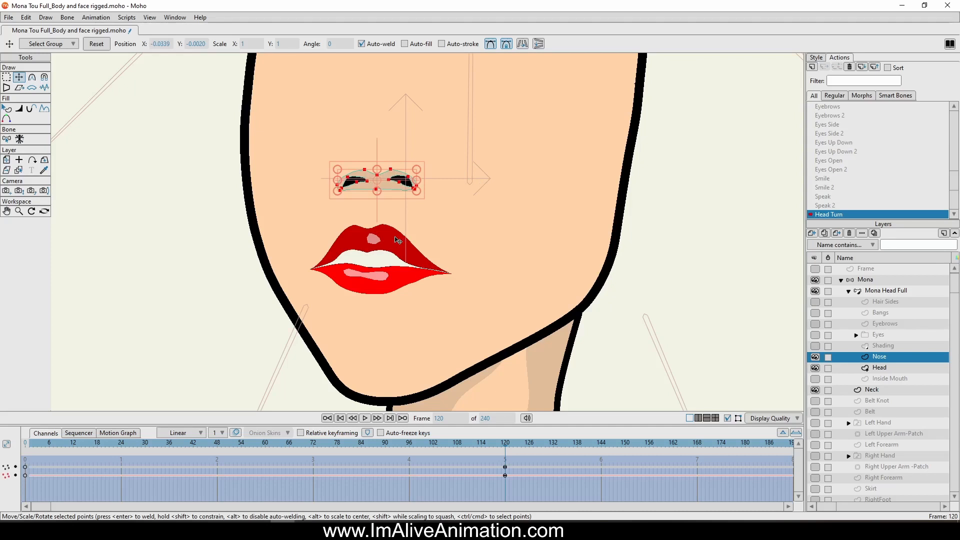
left_click_drag(415, 246, 408, 244)
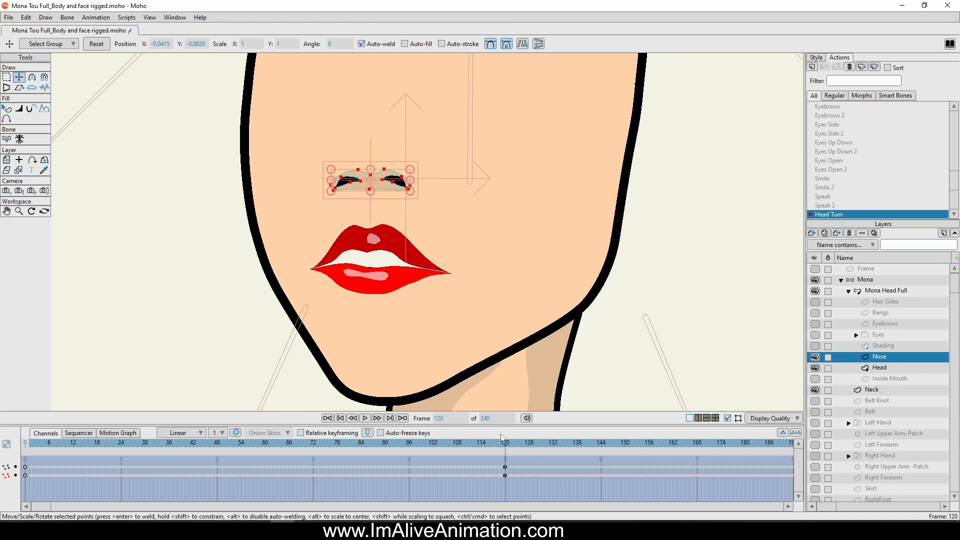
mouse_move(504, 444)
left_mouse_down()
mouse_move(130, 468)
mouse_move(13, 459)
mouse_move(505, 459)
left_mouse_up()
scroll(370, 191, "up", 4)
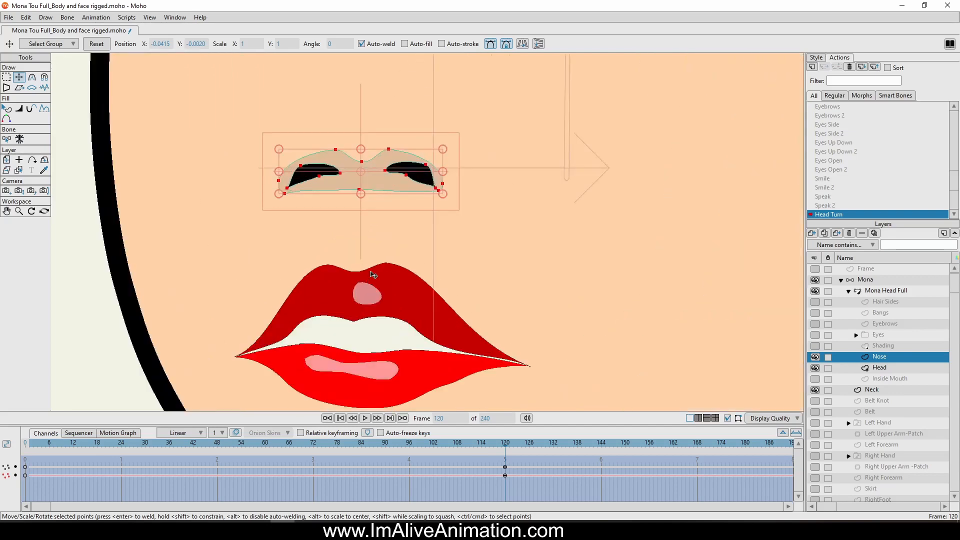
Shear the nose points horizontally for the turned angle, shift the nose to about X -0.0432, and preview the motion.
scroll(375, 192, "down", 3)
scroll(417, 209, "up", 2)
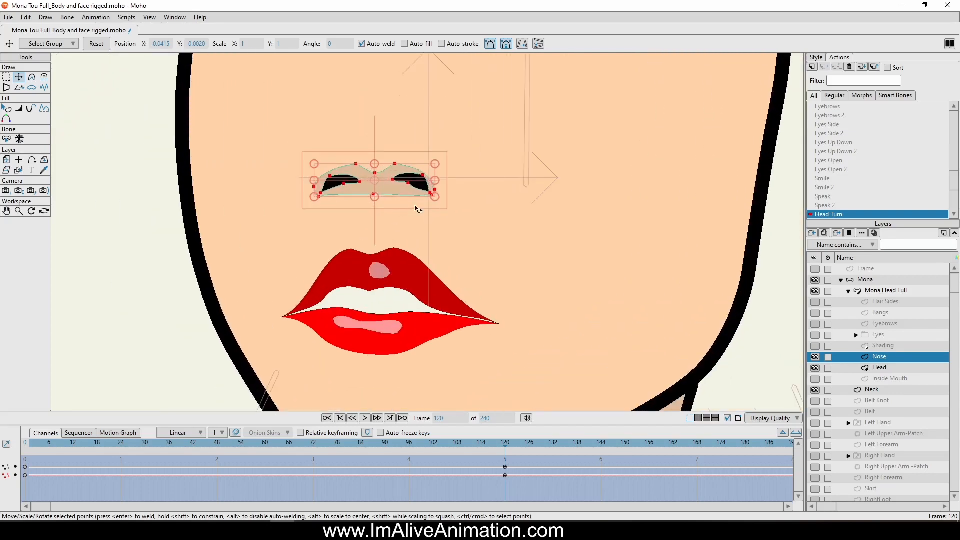
scroll(400, 206, "up", 2)
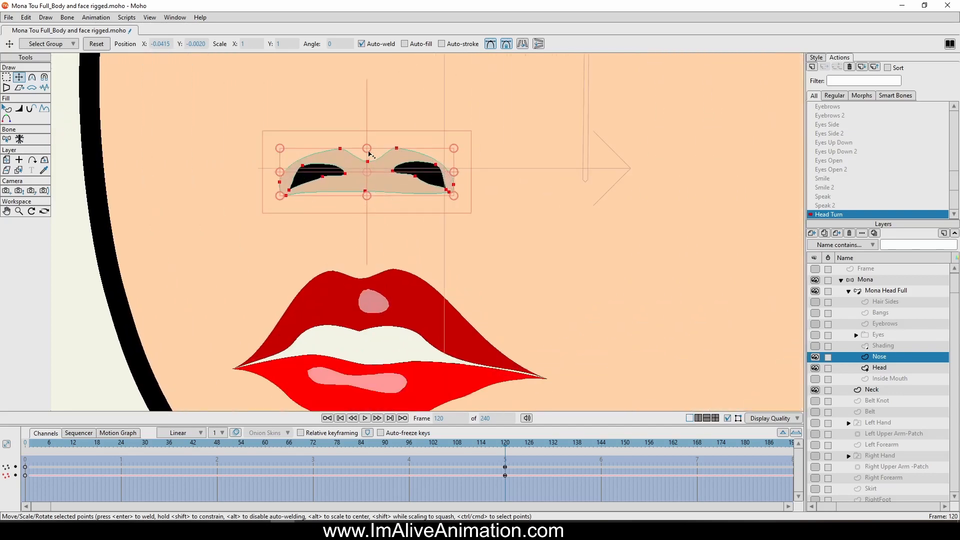
scroll(361, 217, "down", 1)
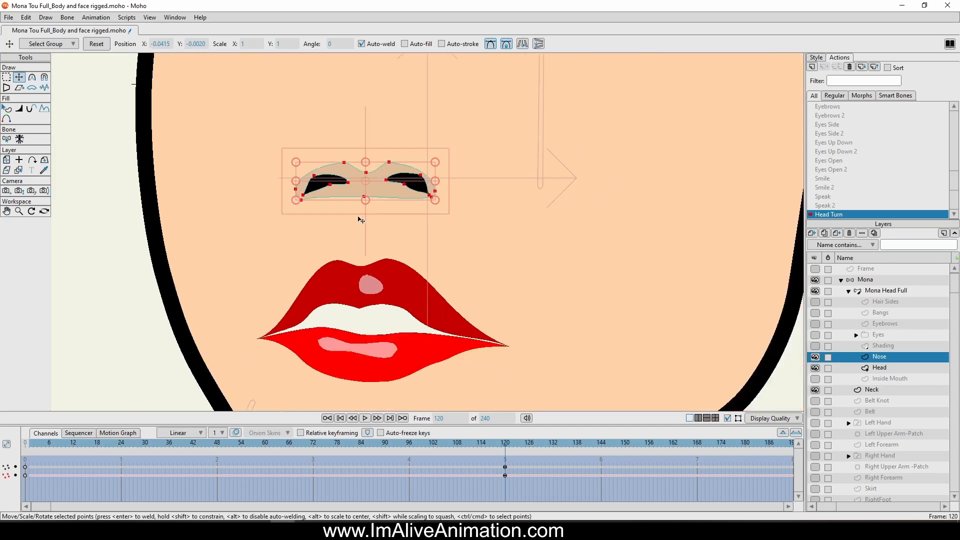
left_click(19, 88)
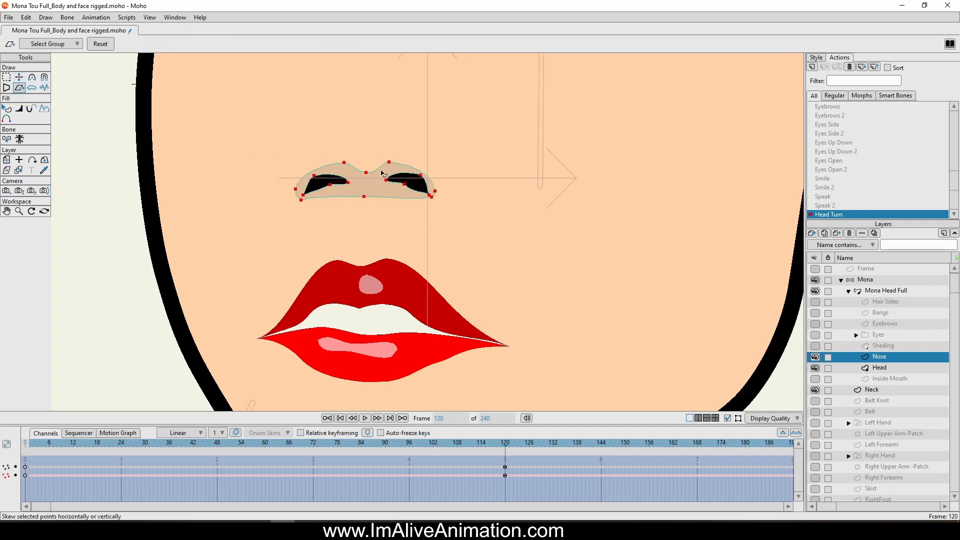
left_click_drag(382, 174, 364, 176)
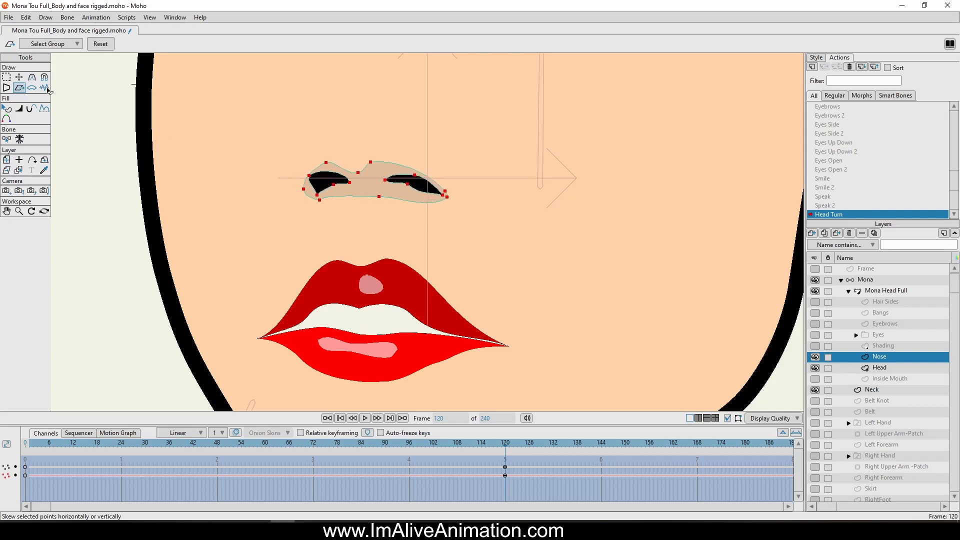
left_click(19, 77)
mouse_move(386, 234)
left_mouse_down()
mouse_move(376, 235)
mouse_move(383, 230)
left_mouse_up()
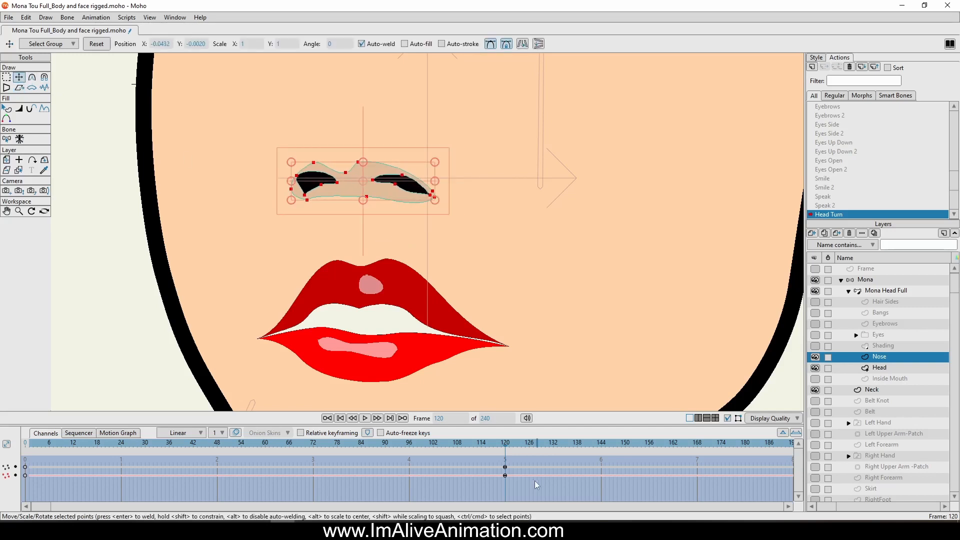
left_click_drag(506, 444, 149, 450)
scroll(481, 236, "down", 4)
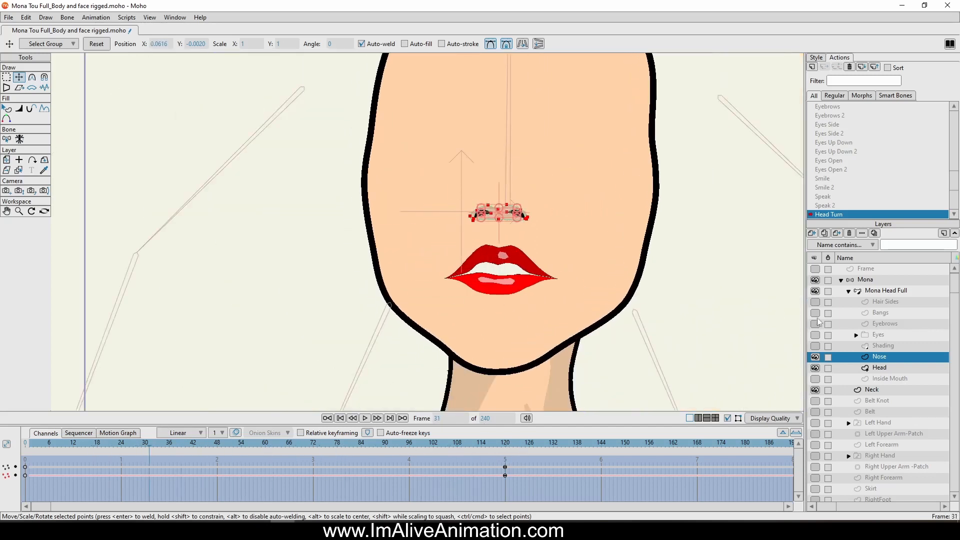
Select the Shading layer and scrub through the head turn to examine the nose and lips, ending at frame 120.
left_click(880, 346)
left_click_drag(506, 448, 177, 458)
left_click_drag(245, 443, 505, 465)
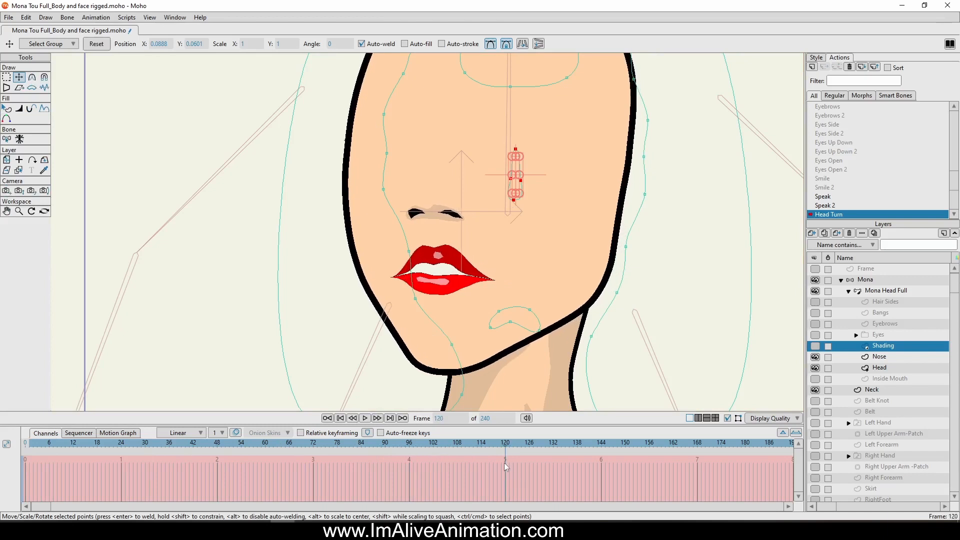
scroll(410, 195, "up", 3)
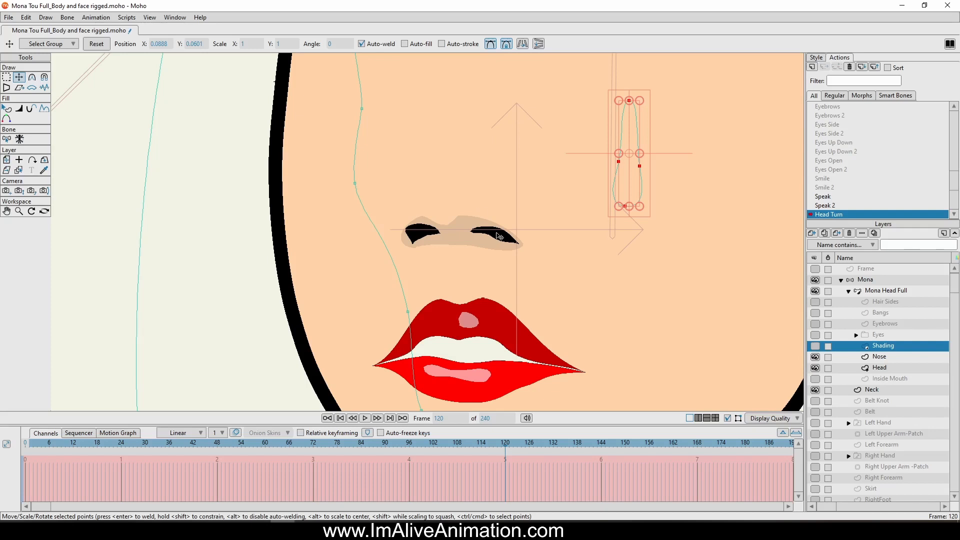
scroll(499, 237, "down", 3)
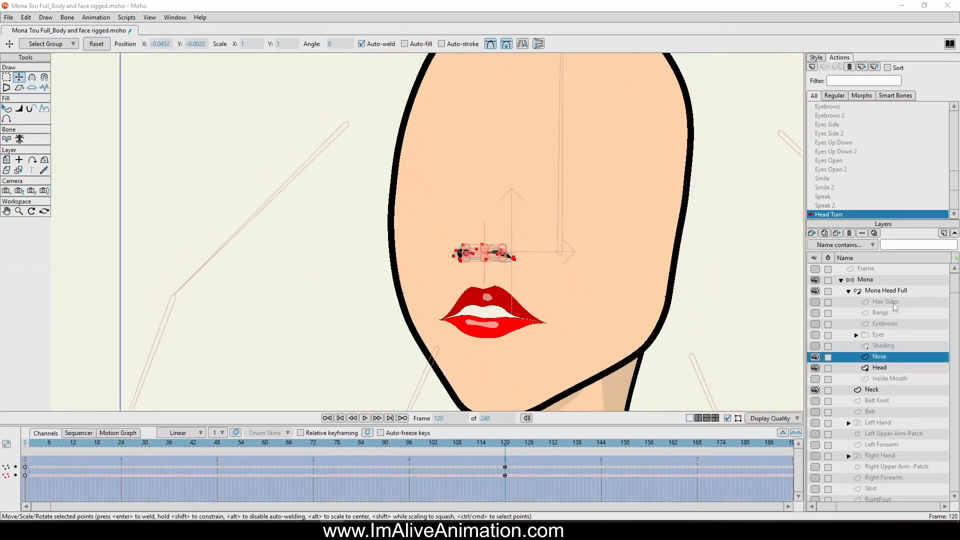
Shrink the nostril on the viewer's left within the nose shape, centring it at about X -0.0697, Y -0.0073.
scroll(535, 238, "up", 2)
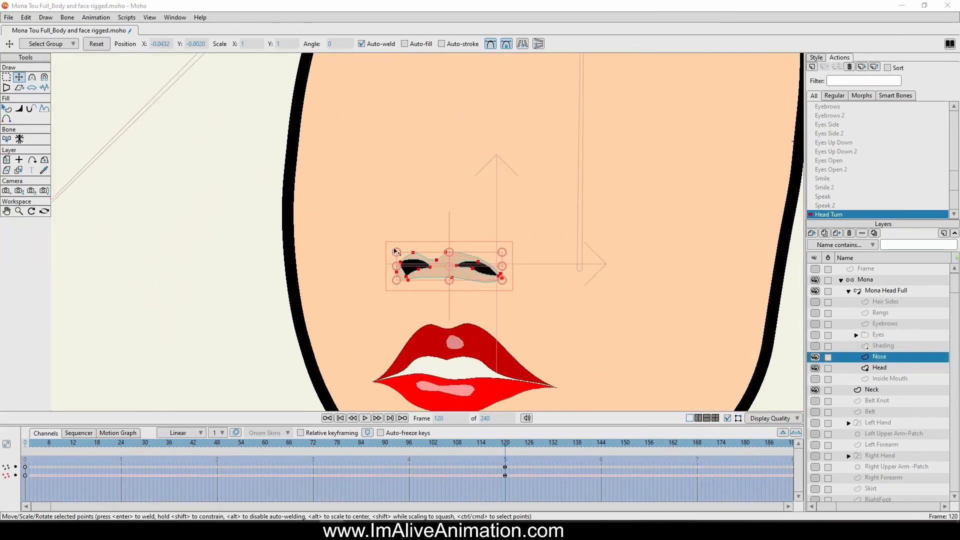
scroll(448, 182, "up", 3)
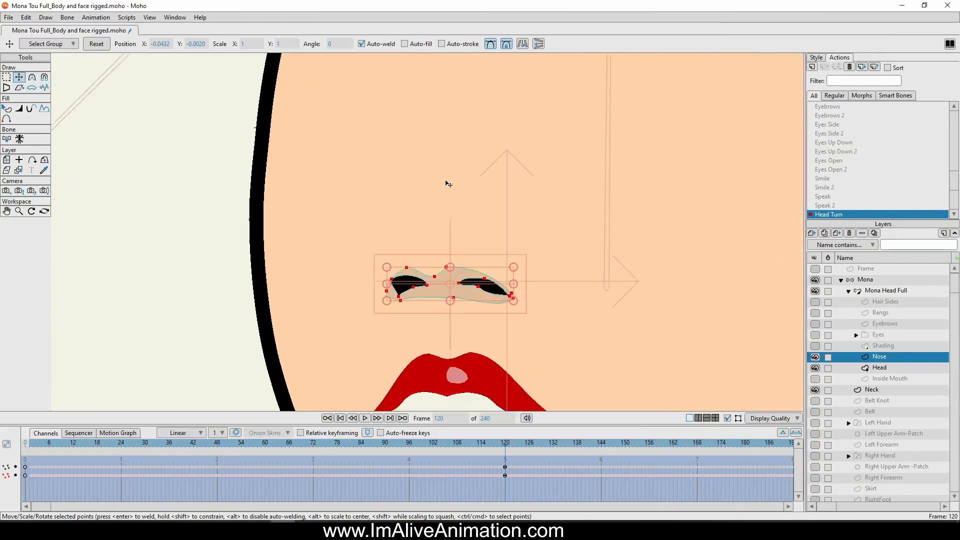
scroll(354, 225, "up", 2)
left_click(379, 265)
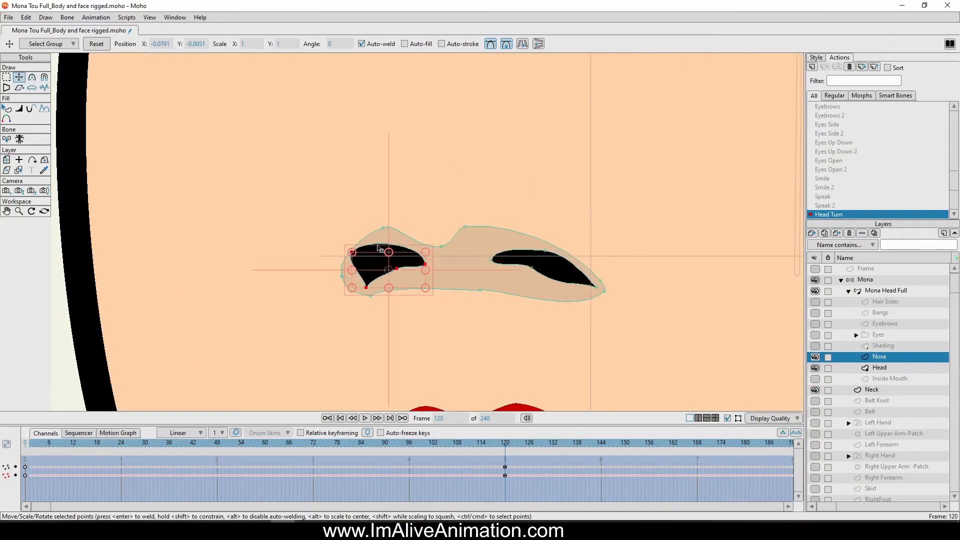
left_click_drag(352, 252, 376, 263)
left_click_drag(421, 307, 404, 304)
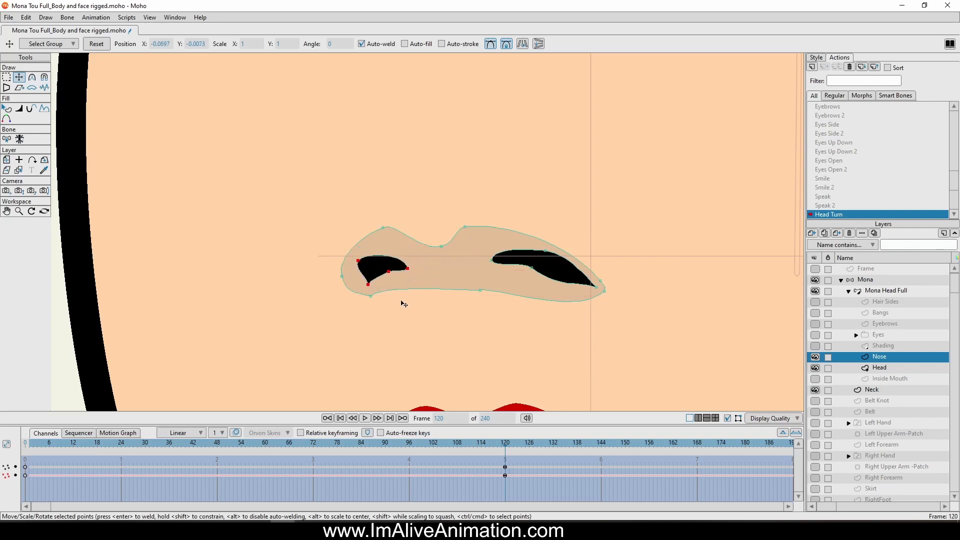
Move the nostril on the viewer's right slightly down and inward to about X -0.0191, Y -0.0064, and check the turn at frame 120.
double_click(552, 269)
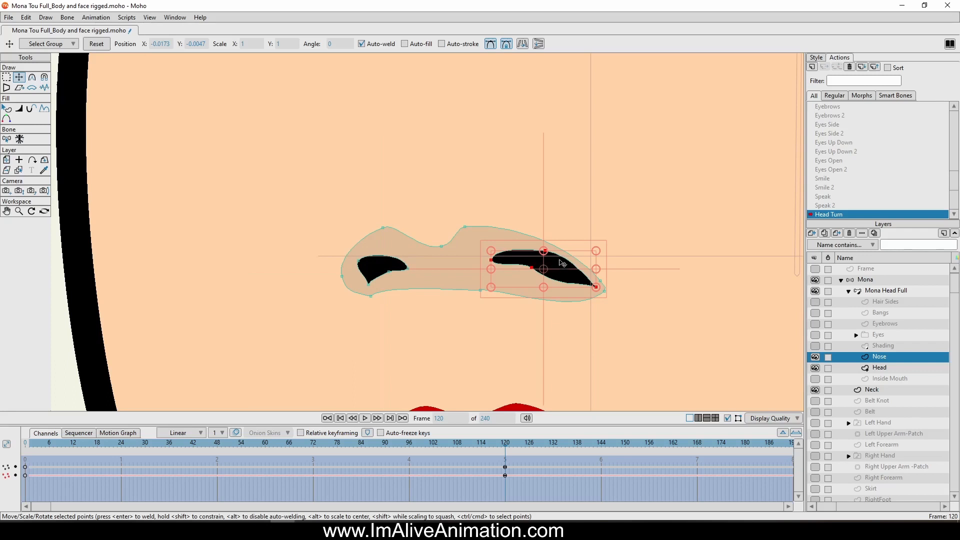
left_click_drag(557, 264, 552, 269)
scroll(460, 357, "down", 3)
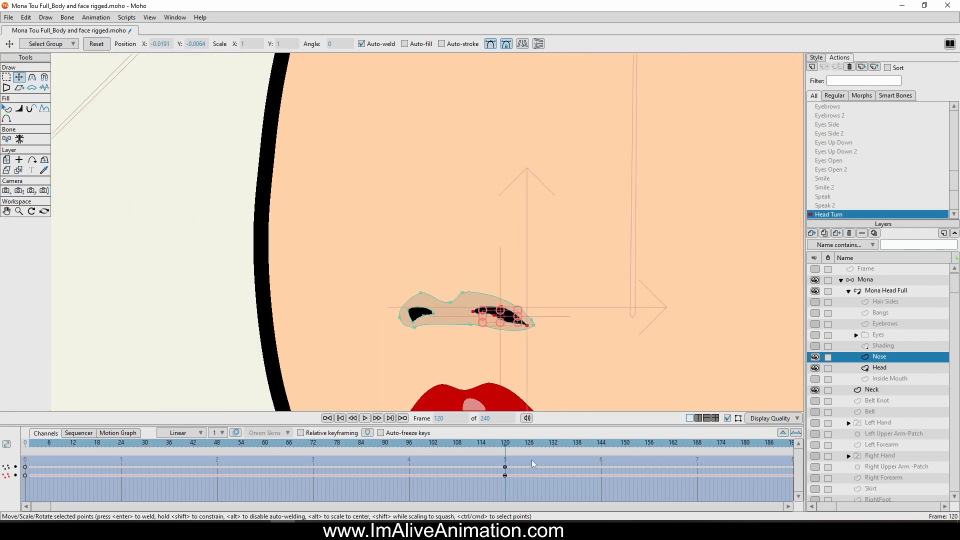
left_click_drag(493, 450, 506, 469)
scroll(506, 293, "down", 3)
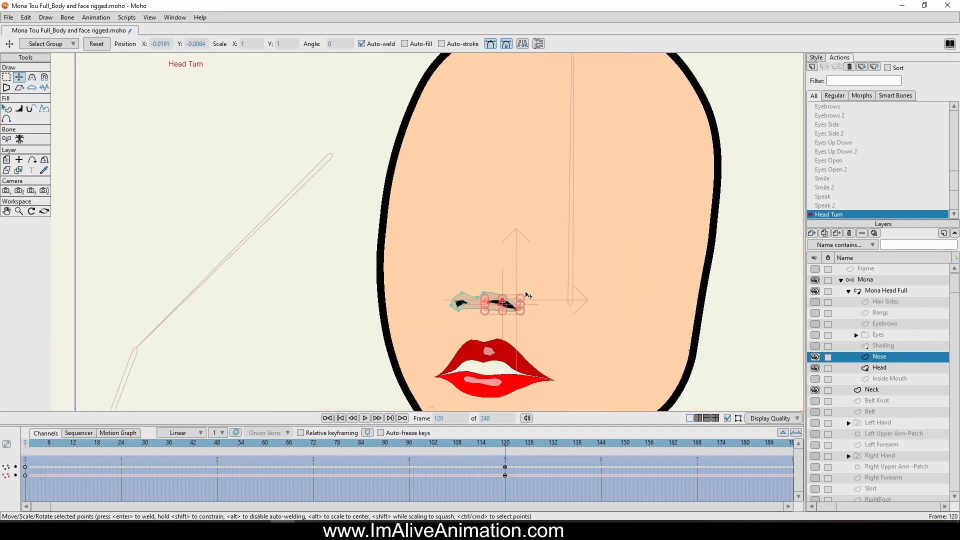
scroll(526, 286, "up", 2)
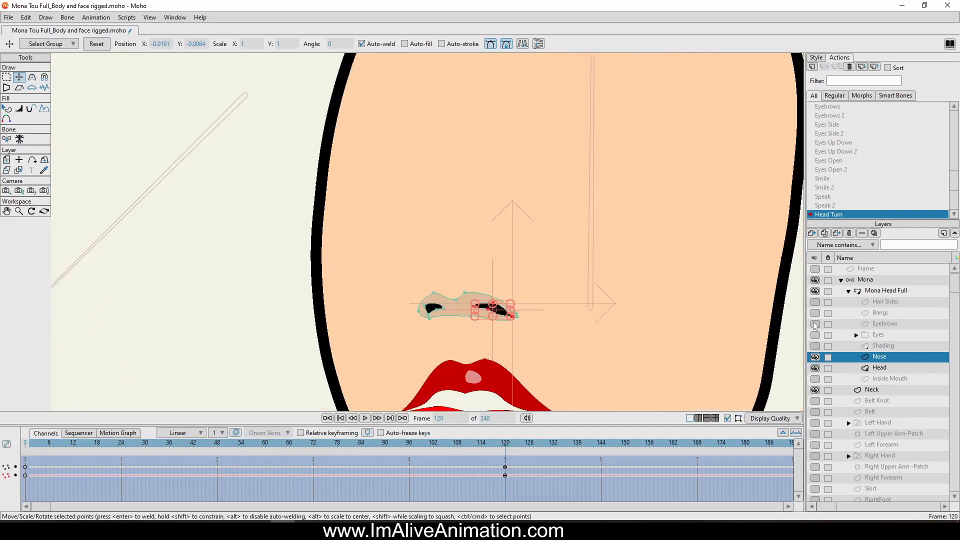
Show the Eyes group, expand its sublayers, and select the Eye Lashes layer close up on the viewer's-left eye.
left_click(883, 337)
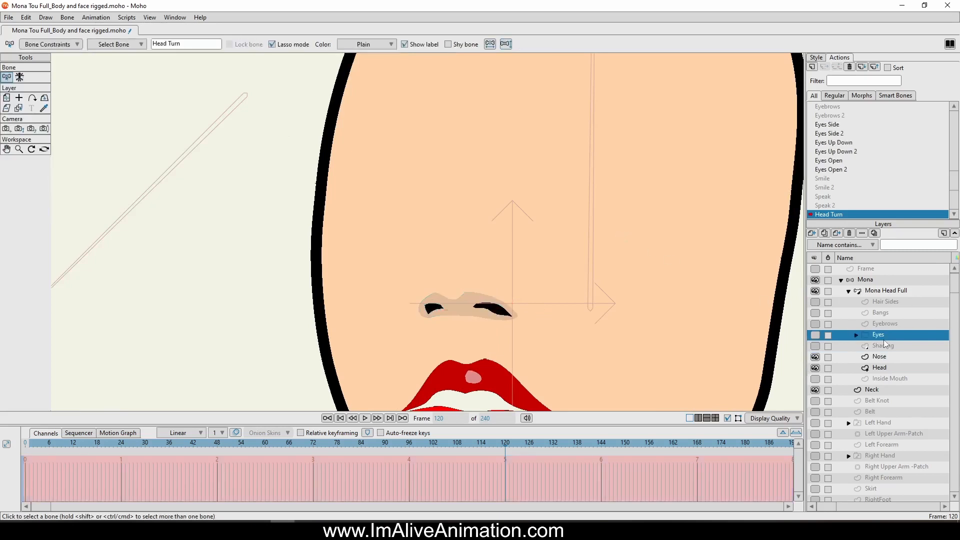
left_click(815, 335)
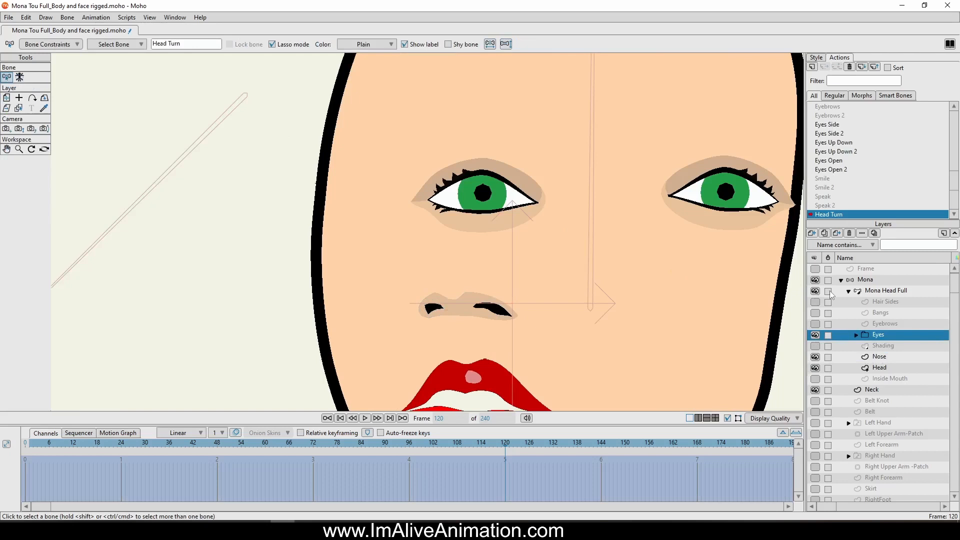
left_click(856, 334)
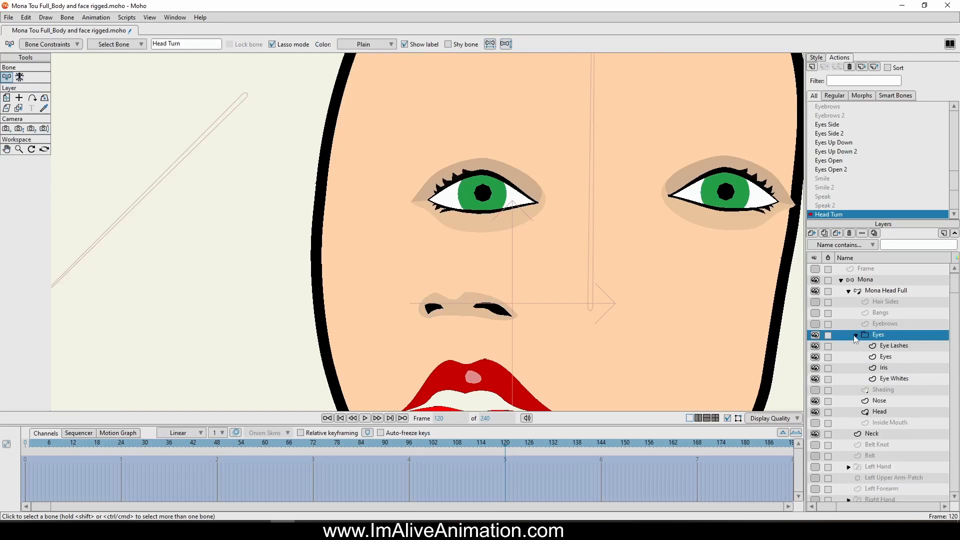
left_click(895, 347)
scroll(479, 186, "up", 6)
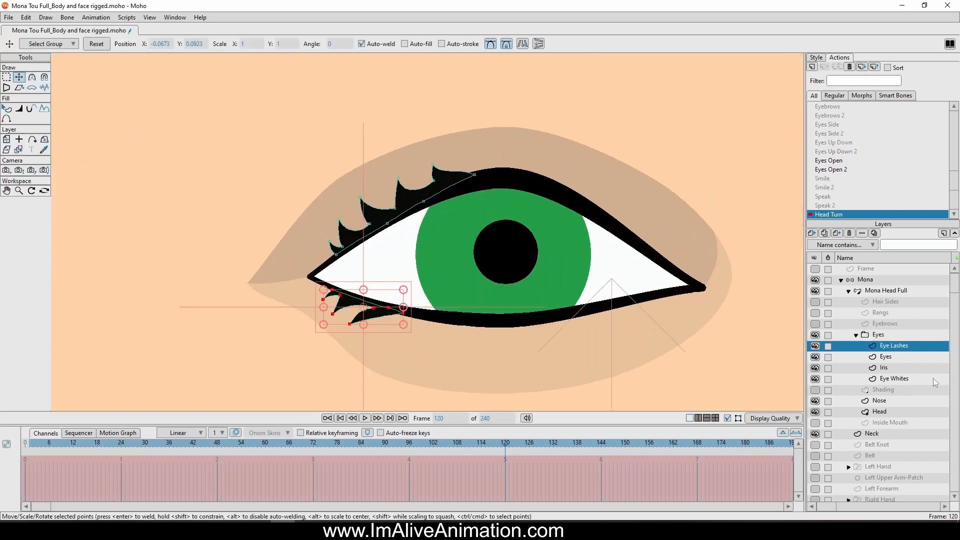
Select the Eyes layer and toggle the Iris, Eye Whites and Eyes layers off and on to examine what each contains.
left_click(899, 358)
scroll(536, 249, "down", 1)
left_click_drag(601, 259, 529, 190)
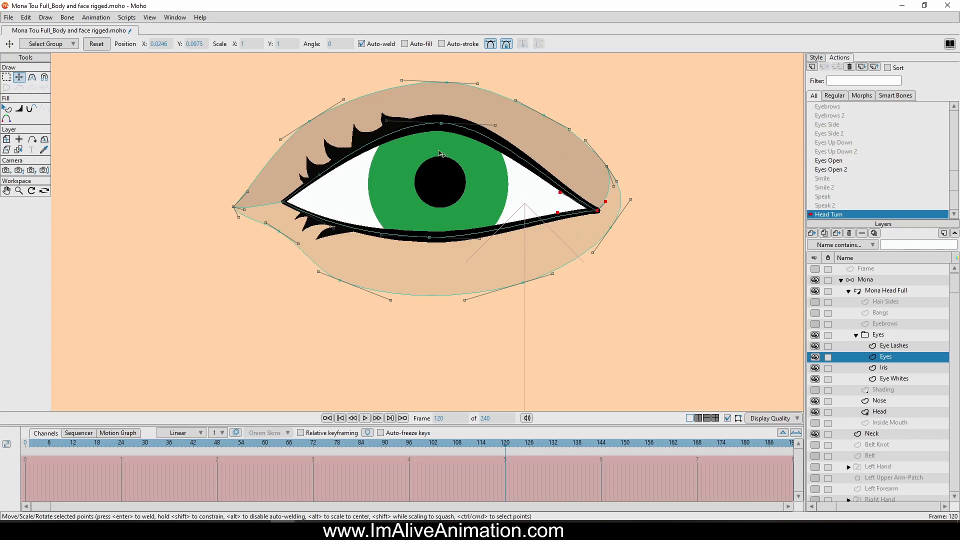
left_click(815, 368)
left_click(815, 368)
left_click(816, 368)
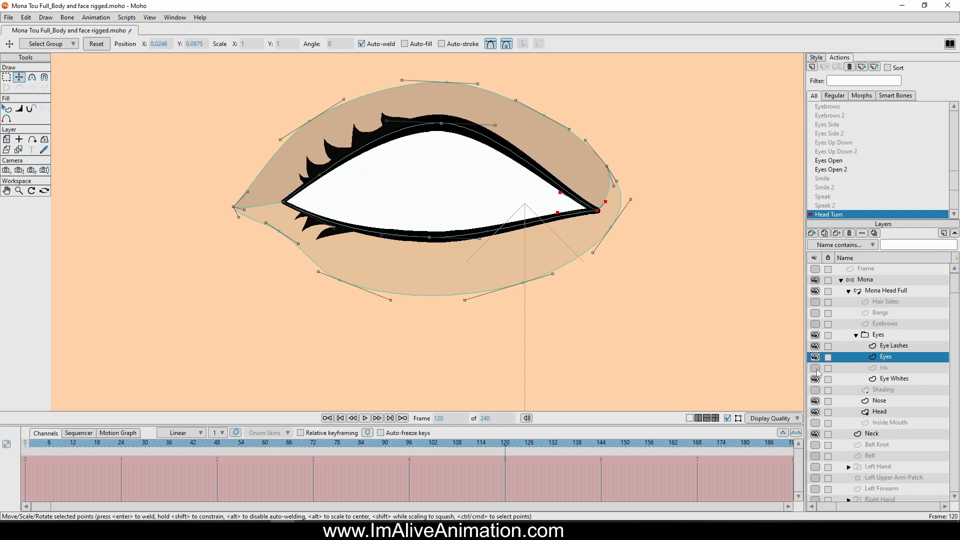
left_click(816, 368)
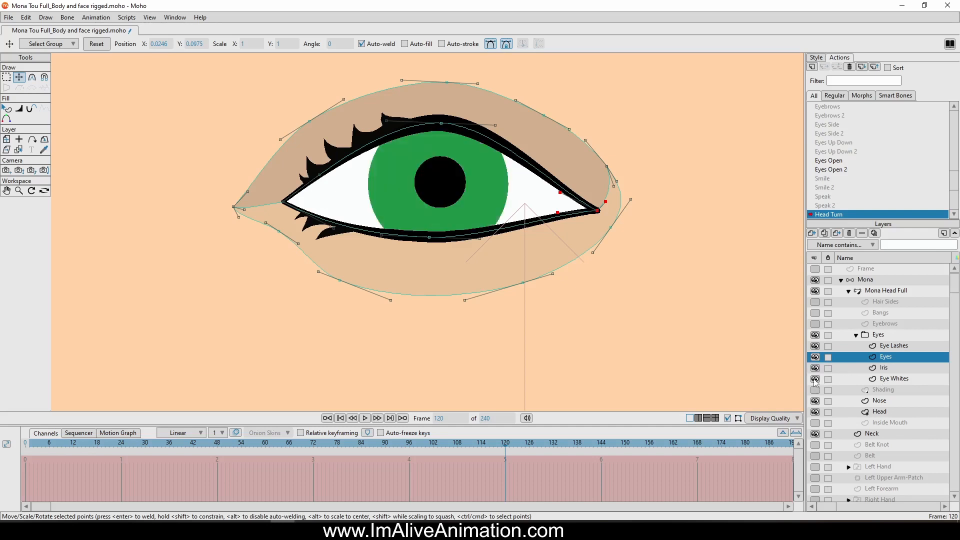
left_click(815, 379)
left_click(816, 380)
left_click(816, 357)
left_click(816, 357)
Select all points of the eye outline on the viewer's left and apply horizontal perspective to them with Perspective Points.
scroll(643, 262, "down", 5)
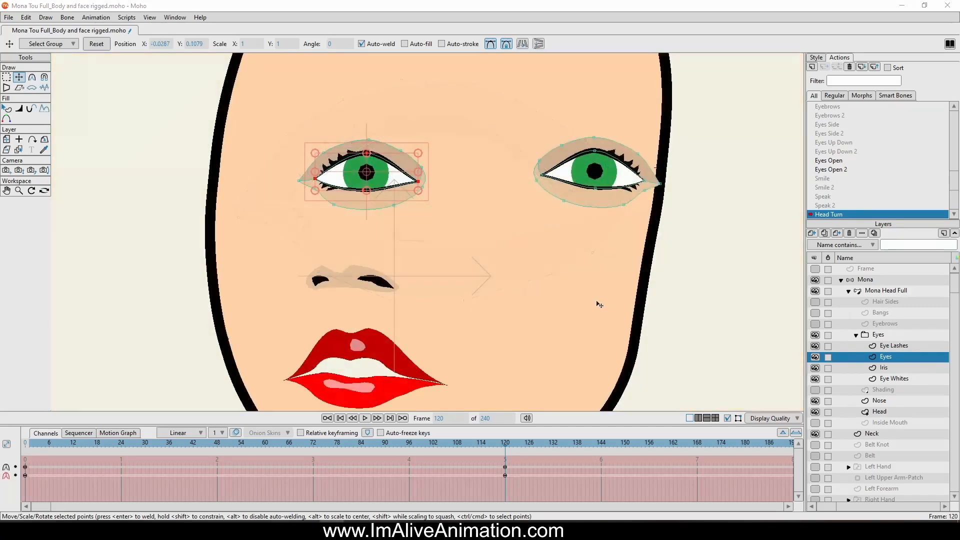
left_click(7, 77)
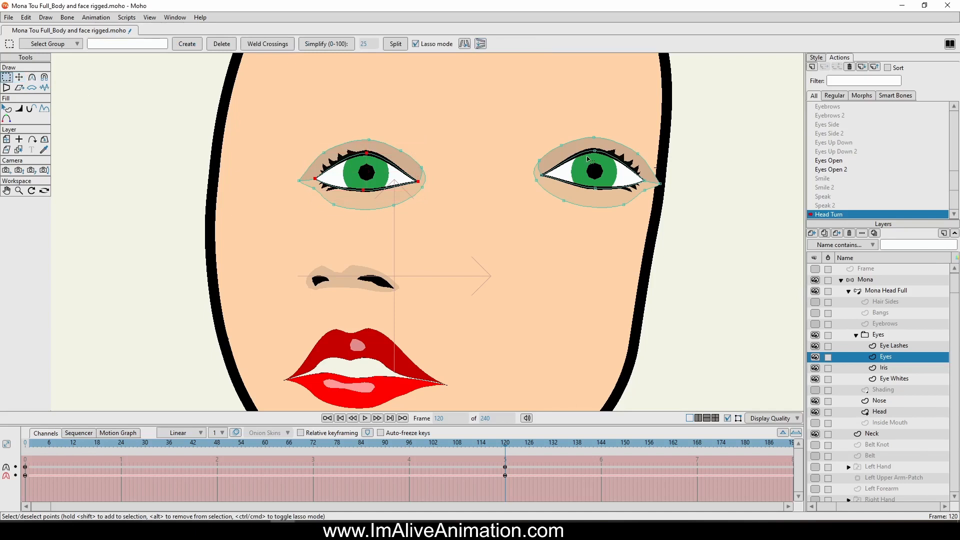
mouse_move(403, 129)
left_mouse_down()
mouse_move(358, 116)
mouse_move(292, 139)
mouse_move(271, 196)
mouse_move(319, 228)
mouse_move(457, 206)
mouse_move(467, 162)
mouse_move(403, 127)
left_mouse_up()
left_click(6, 88)
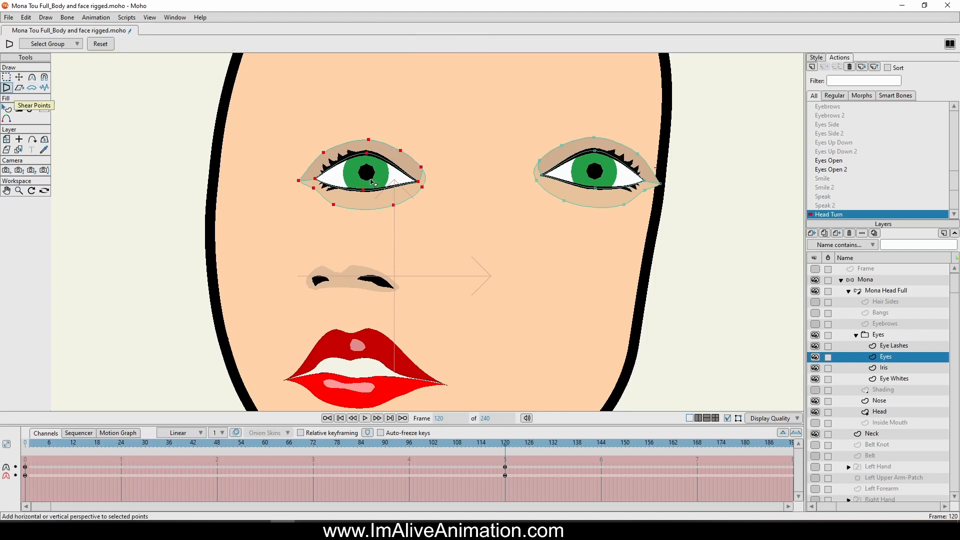
left_click_drag(378, 178, 350, 176)
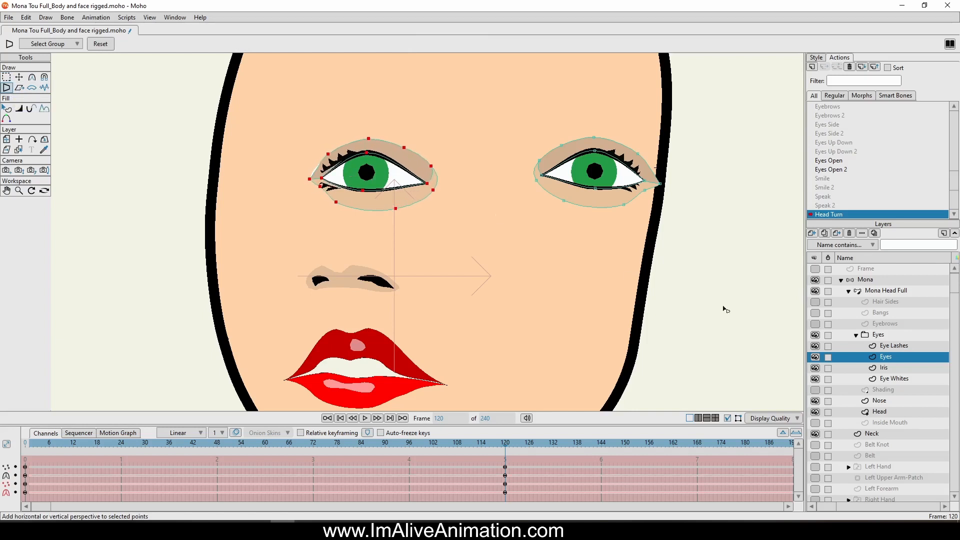
Hide the Eye Lashes, Iris and Eye Whites layers so only the eye outlines remain visible.
left_click(816, 346)
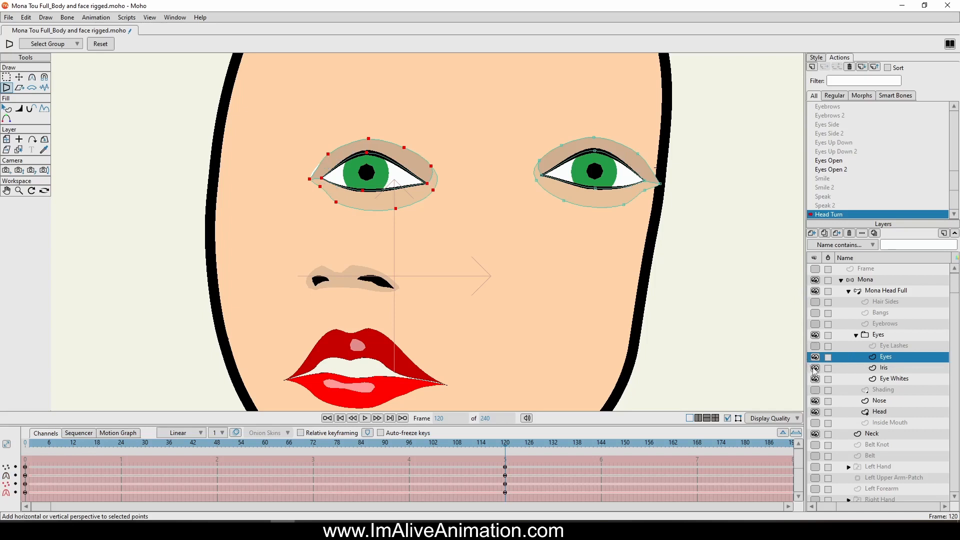
left_click(816, 368)
left_click(816, 379)
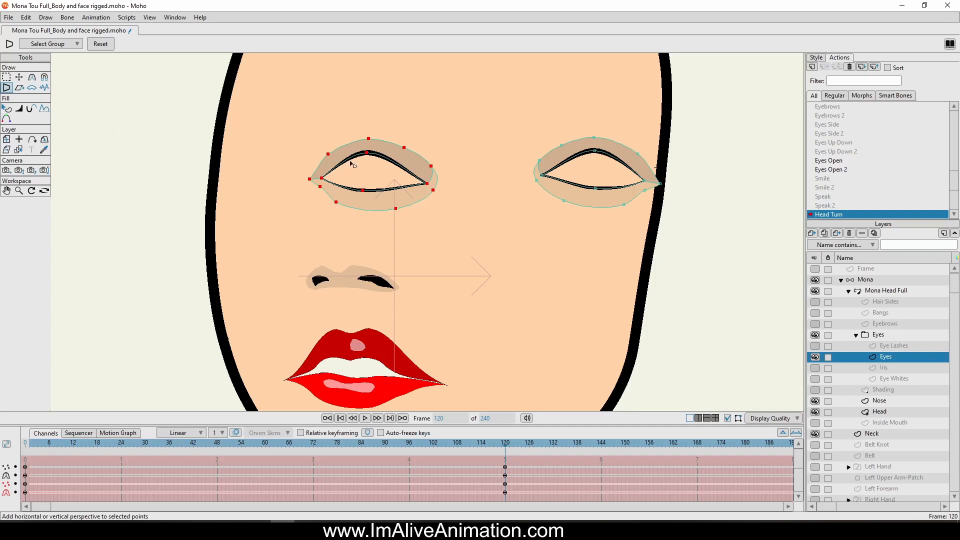
Add more perspective to the viewer's-left eye outline, shrink it, and move it outward to about X -0.0989, Y 0.1123.
left_click_drag(369, 166, 360, 172)
left_click(19, 77)
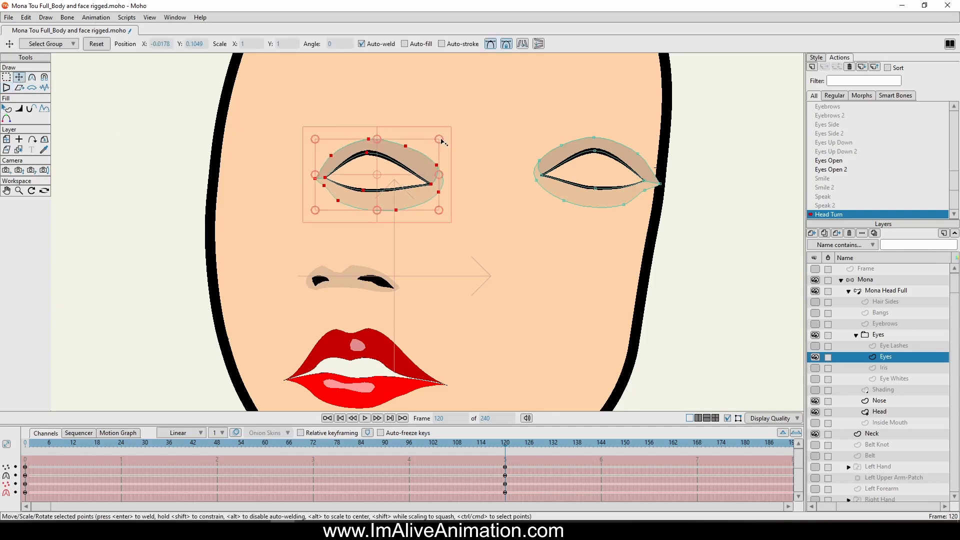
left_click_drag(441, 142, 406, 150)
left_click_drag(391, 241, 336, 231)
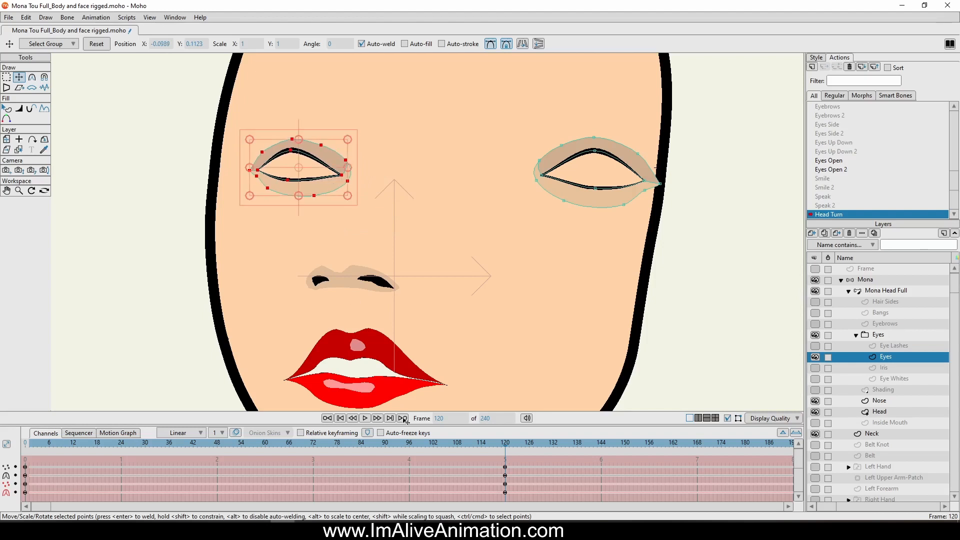
Scrub the turn back to frame 120 and nudge the viewer's-left eye outline slightly farther toward the face edge.
left_click_drag(511, 444, 306, 470)
left_click(501, 464)
left_click_drag(345, 220, 333, 221)
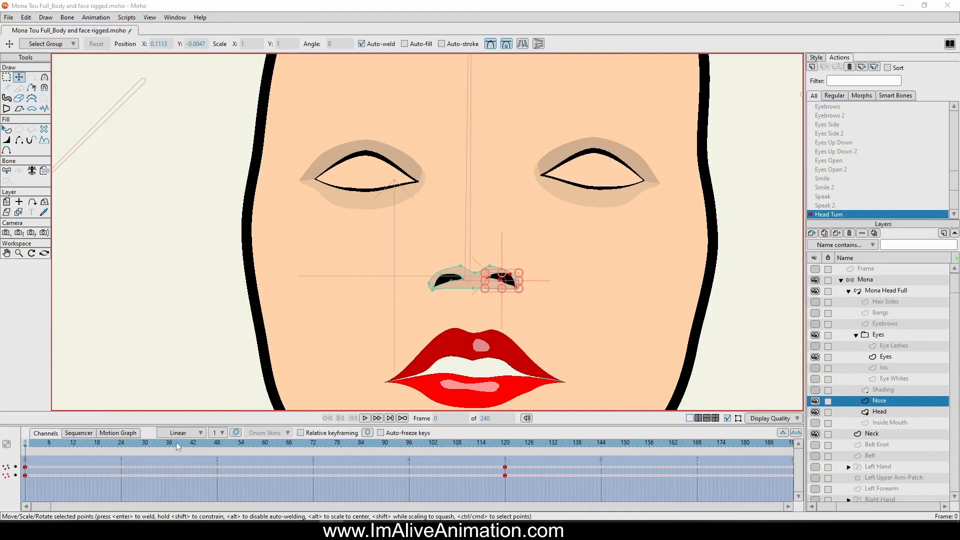
Try Smooth interpolation on the nose keyframes, switch them back to Linear, and return to frame 120.
right_click(26, 470)
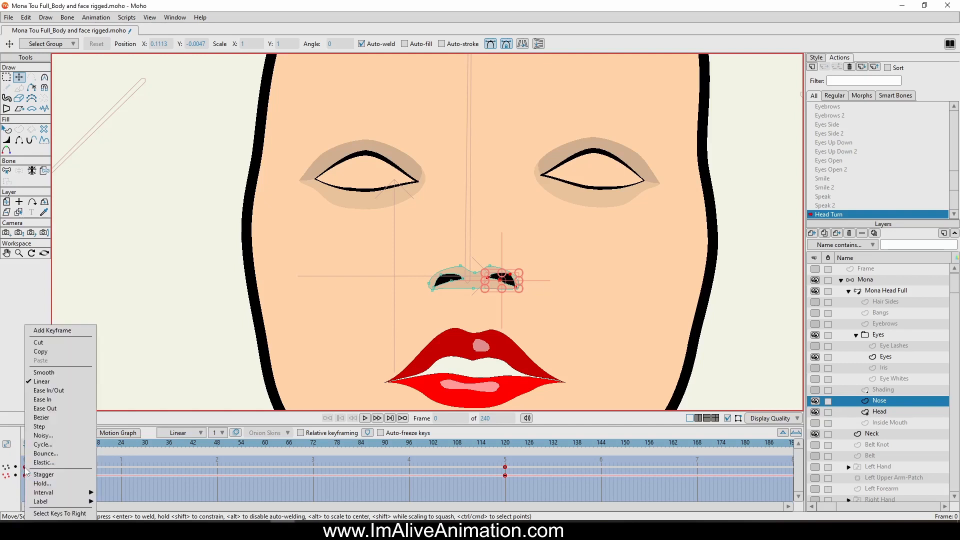
left_click(48, 373)
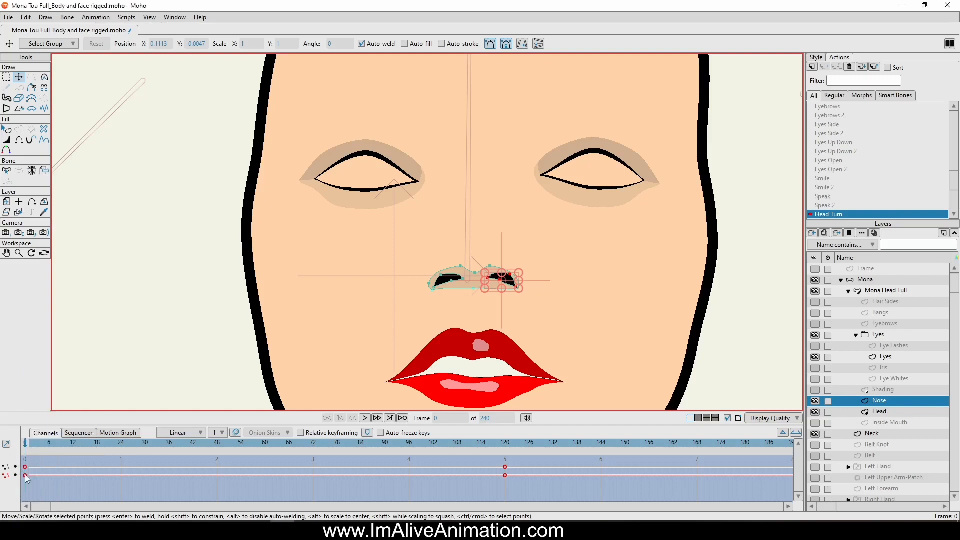
right_click(25, 475)
left_click(37, 381)
left_click_drag(28, 446, 520, 516)
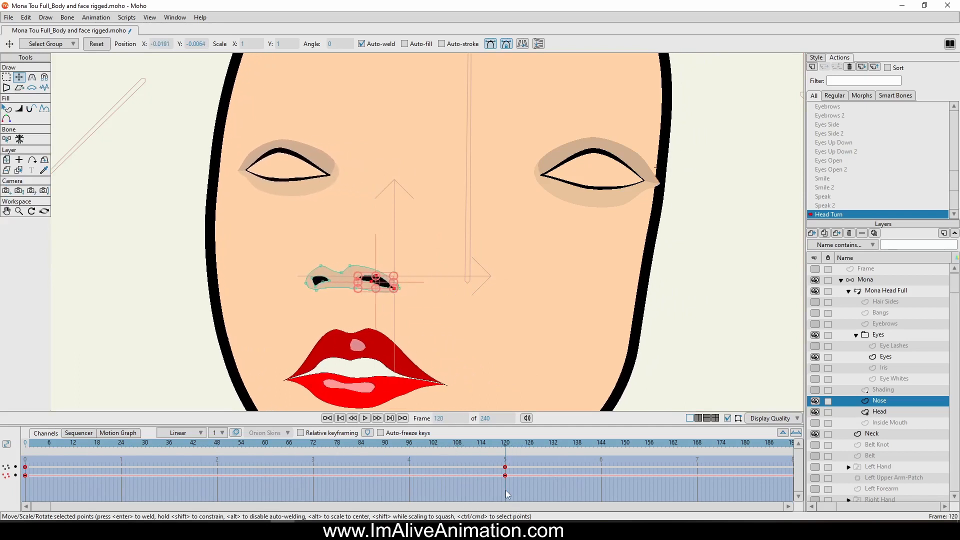
Move the eye outline on the viewer's right inward to about X 0.0957, Y 0.1087, and check the turn at frame 120.
left_click(886, 357)
left_click(8, 79)
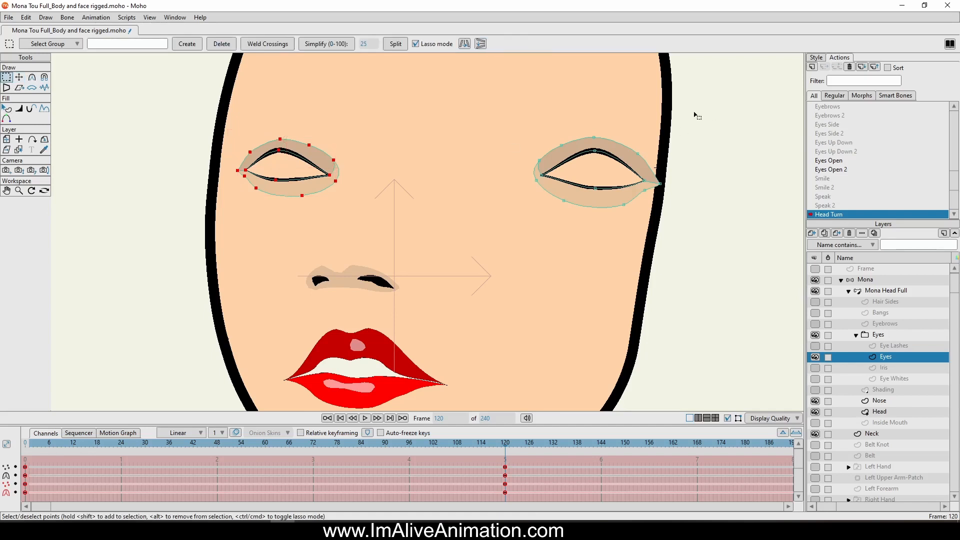
mouse_move(694, 111)
left_mouse_down()
mouse_move(694, 208)
mouse_move(690, 130)
left_mouse_up()
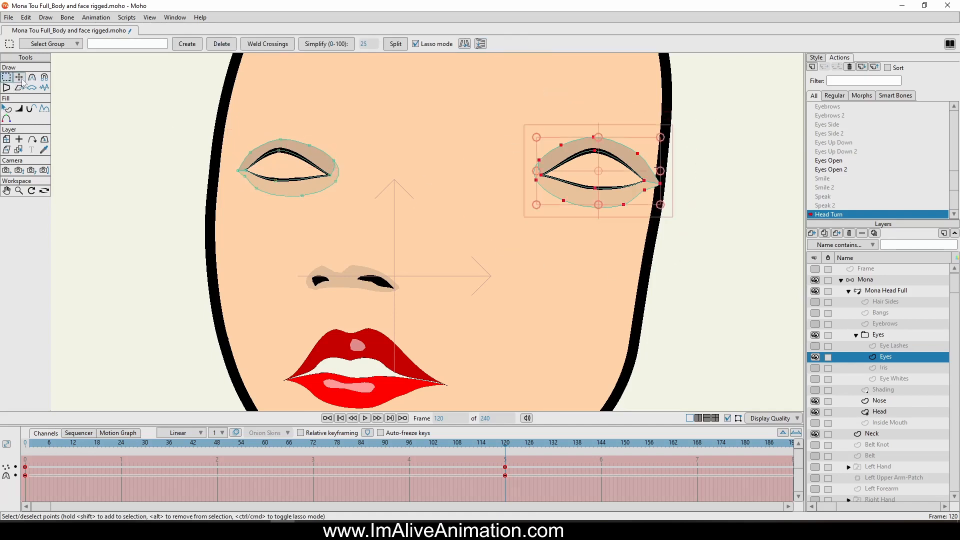
key("t")
left_click_drag(620, 263, 493, 267)
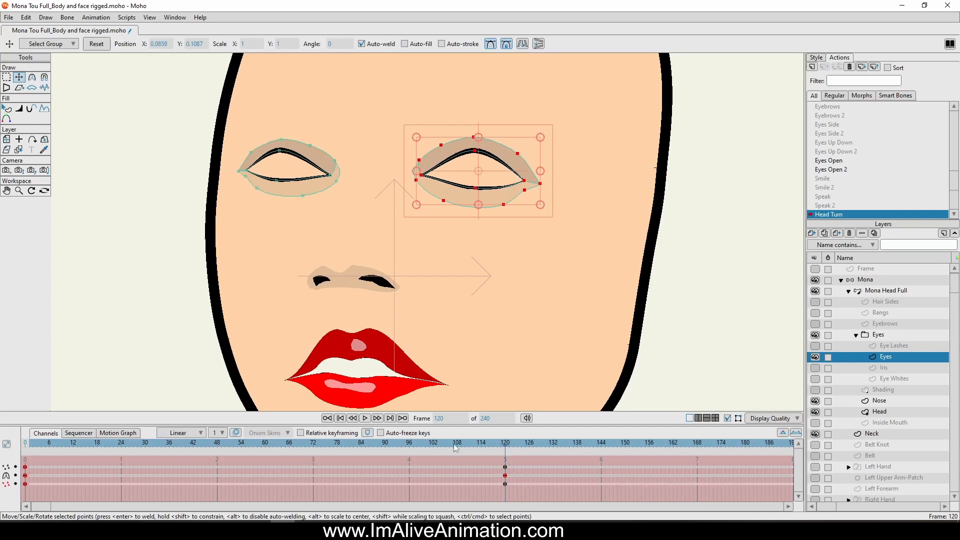
left_click_drag(456, 448, 507, 459)
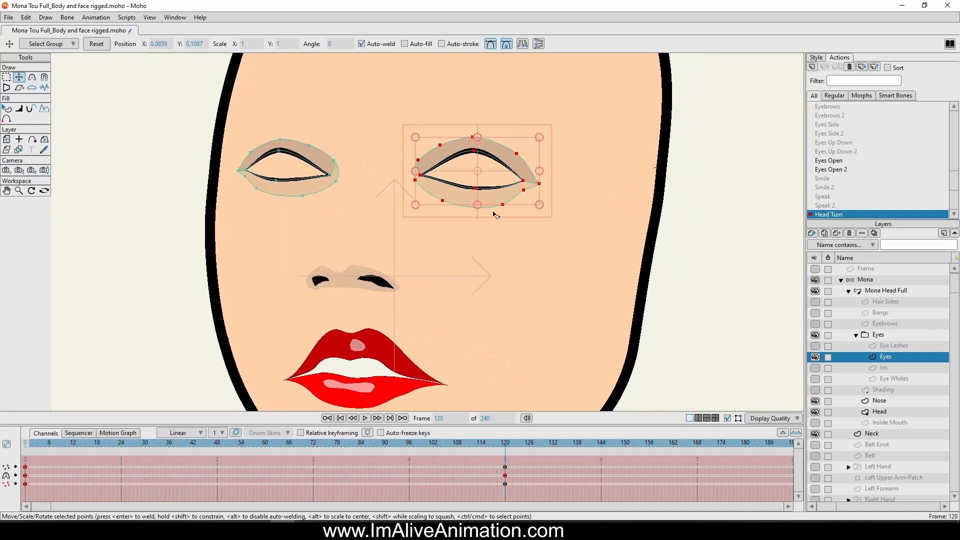
left_click_drag(483, 257, 492, 257)
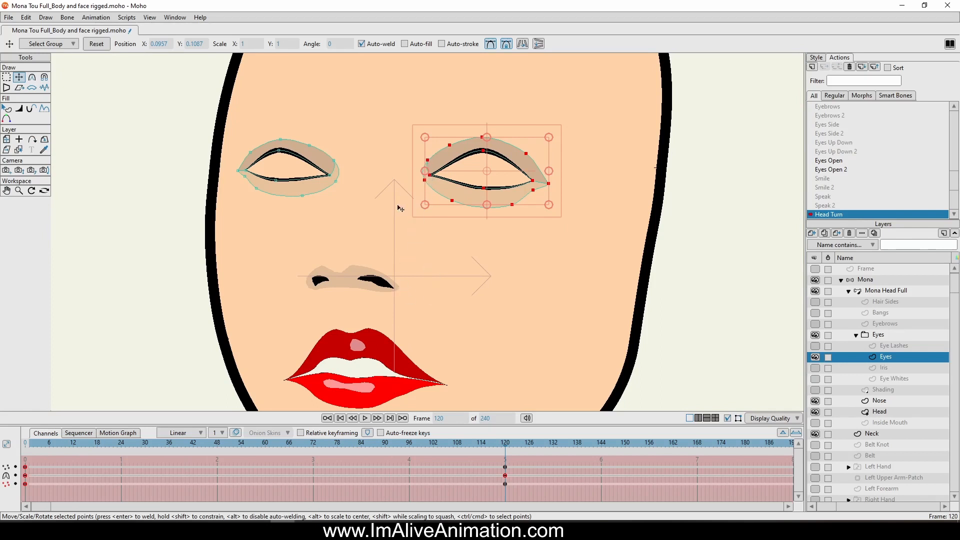
mouse_move(506, 445)
left_mouse_down()
mouse_move(400, 465)
mouse_move(236, 476)
mouse_move(26, 475)
mouse_move(481, 500)
left_mouse_up()
left_click_drag(401, 502, 506, 502)
Reselect the viewer's-left eye outline, enlarge it slightly, place it at about X -0.1173, Y 0.1071, and scrub the turn.
left_click(7, 77)
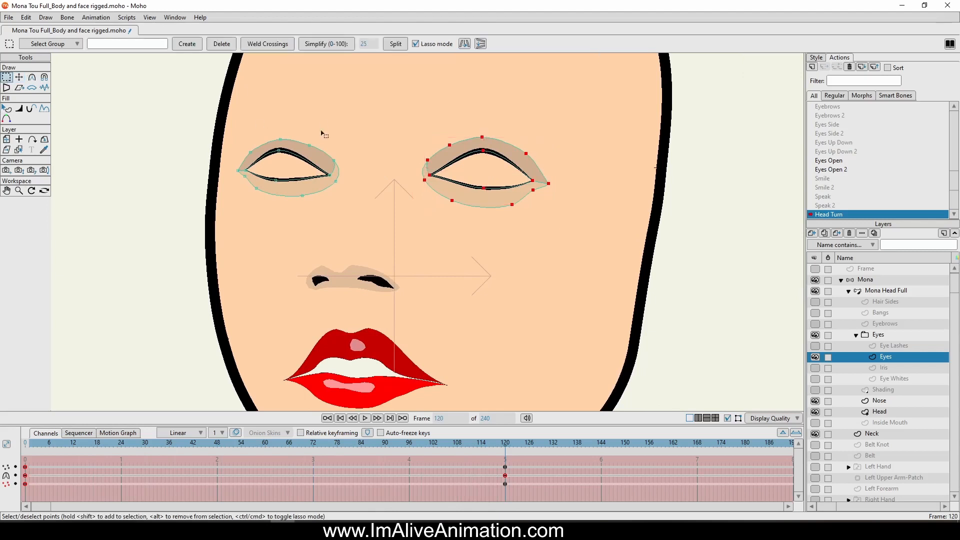
mouse_move(321, 132)
left_mouse_down()
mouse_move(264, 124)
mouse_move(228, 162)
mouse_move(271, 219)
mouse_move(340, 205)
mouse_move(335, 134)
mouse_move(231, 112)
left_mouse_up()
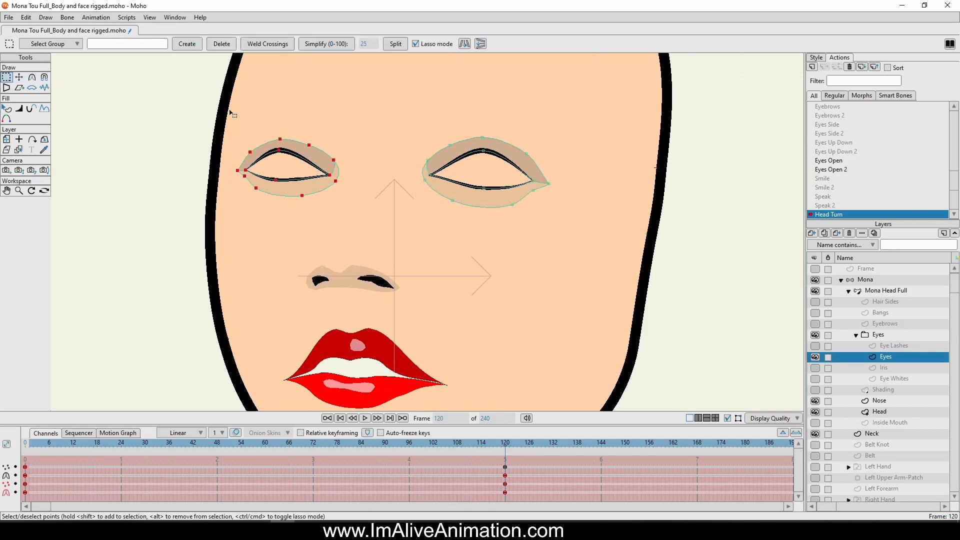
left_click(20, 78)
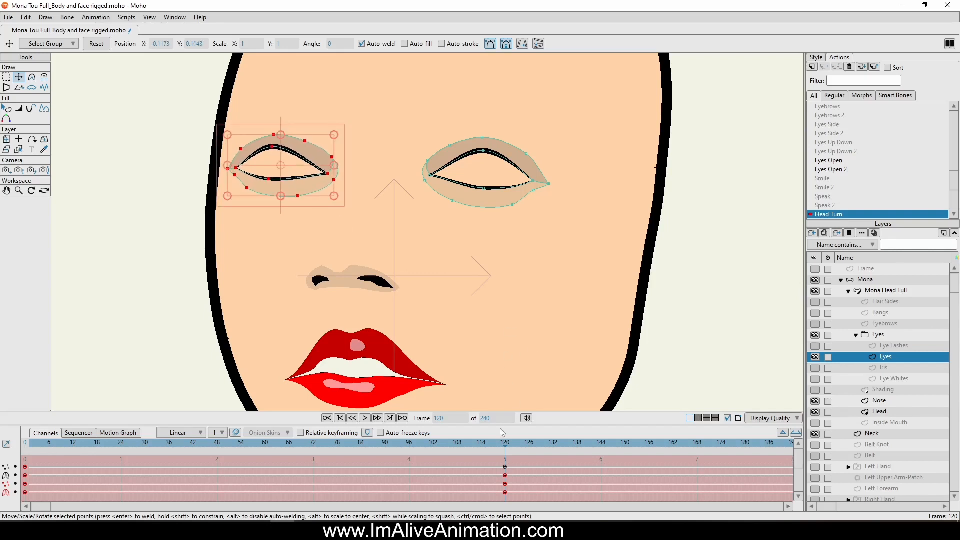
left_click_drag(505, 444, 505, 500)
left_click_drag(265, 253, 265, 253)
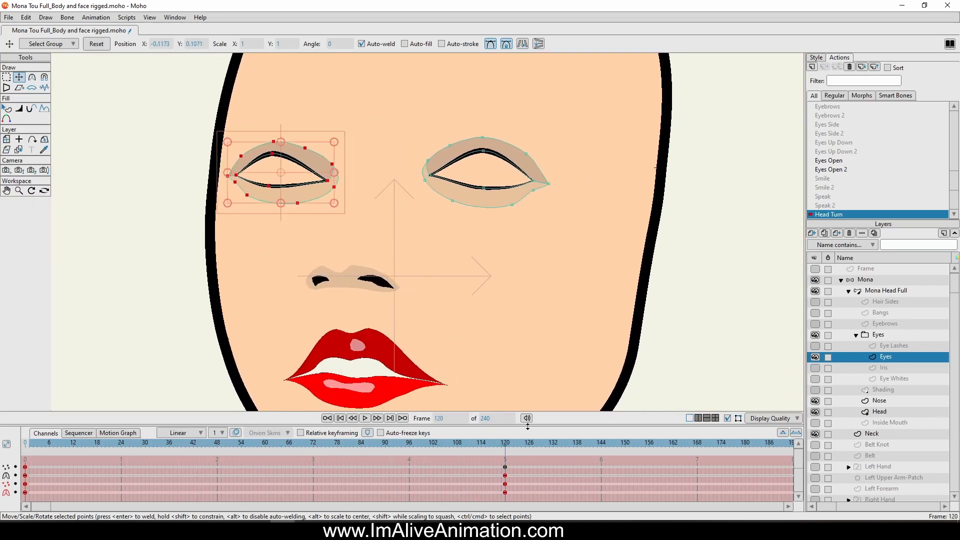
left_click_drag(507, 445, 555, 448)
Move the viewer's-left eye white behind its eye outline and shrink it to fit, centred at about X -0.1126, Y 0.1082.
left_click(898, 378)
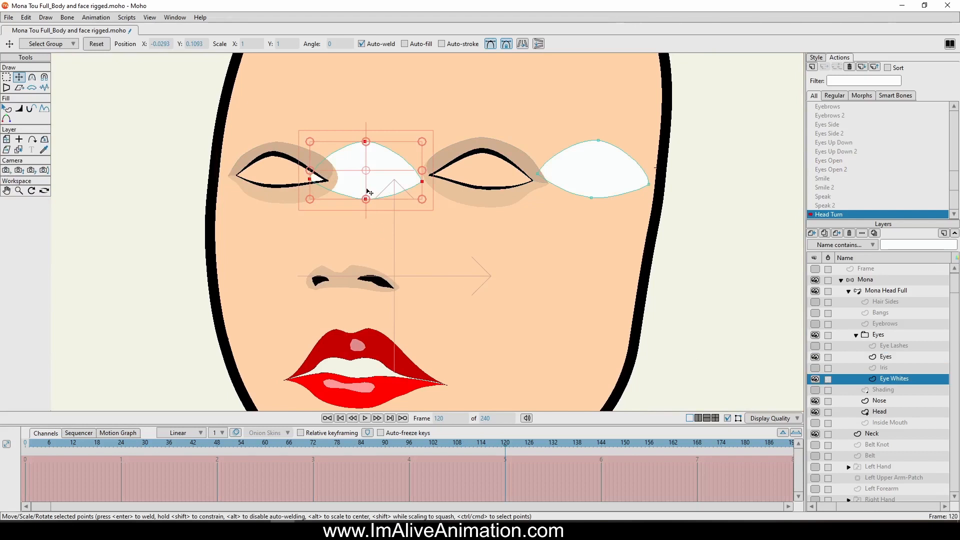
left_click_drag(376, 180, 305, 180)
scroll(304, 172, "up", 3)
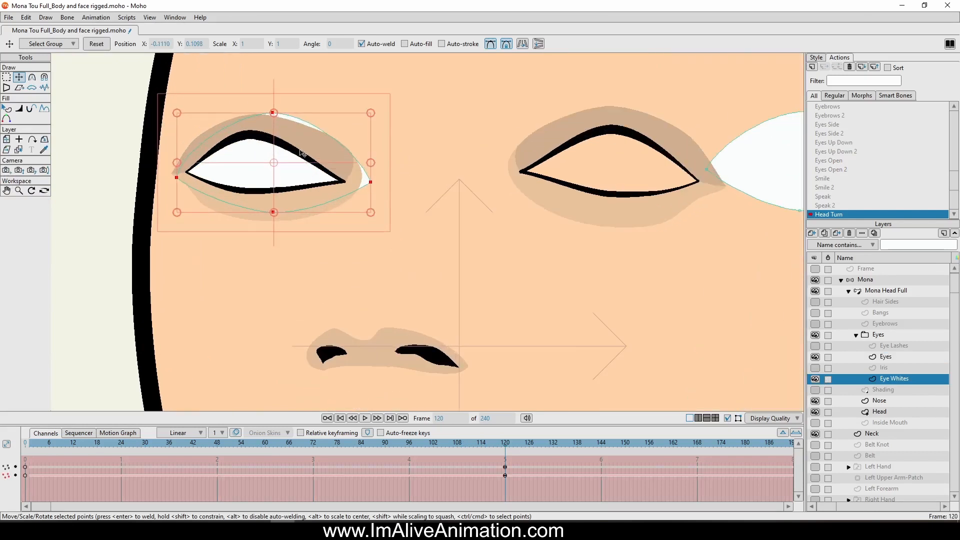
left_click_drag(371, 114, 354, 119)
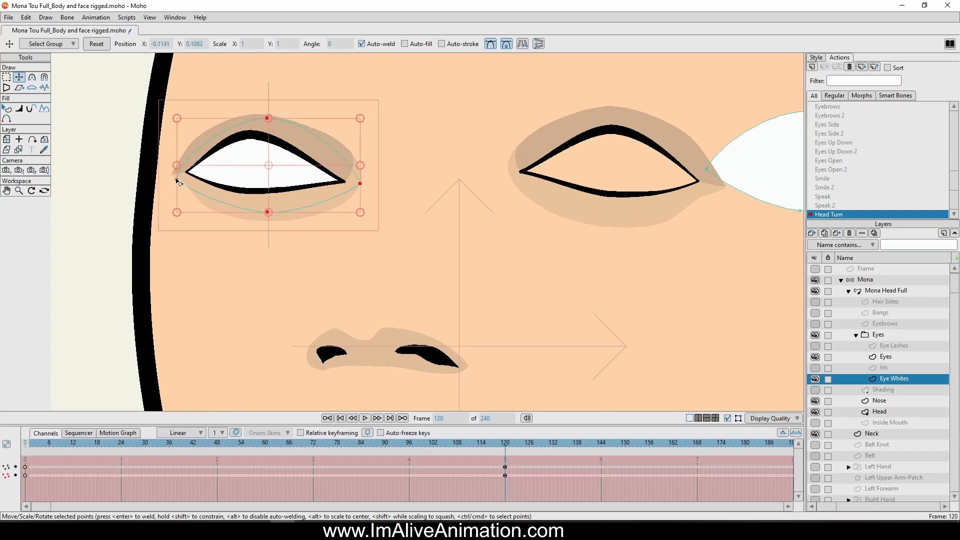
left_click_drag(177, 165, 183, 173)
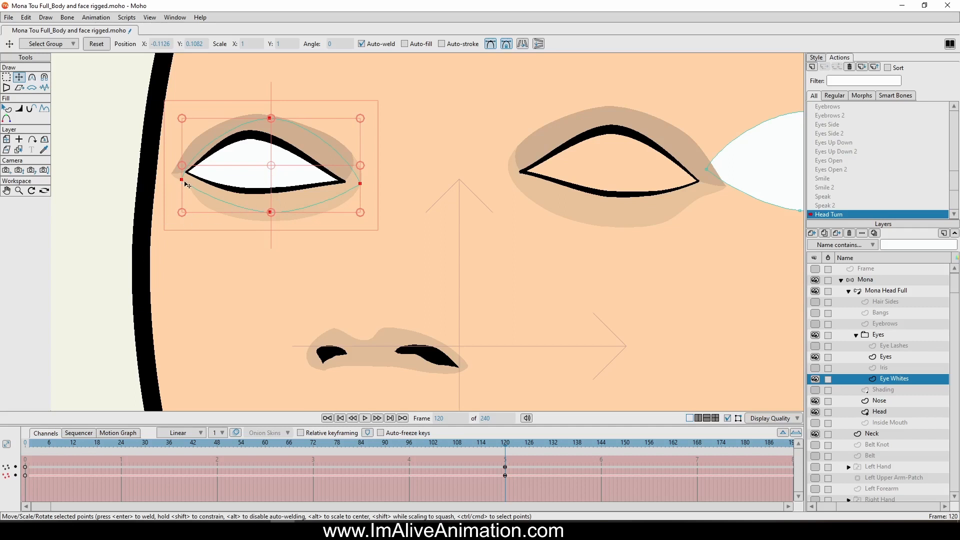
Adjust the corner and top points of the viewer's-left eye white to fit the eye shape, placing the top at about X -0.1178, Y 0.1352.
left_click_drag(183, 181, 183, 176)
left_click_drag(363, 186, 360, 185)
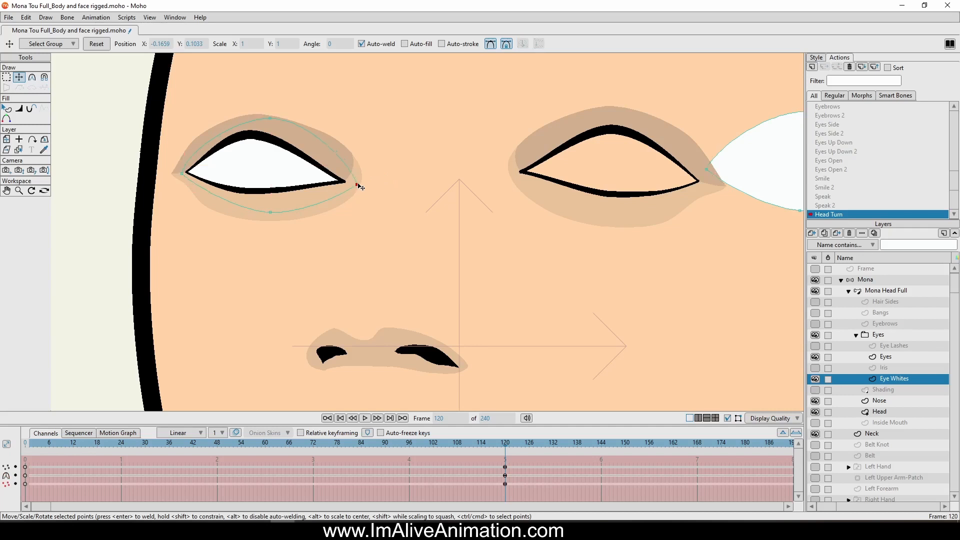
left_click_drag(270, 120, 263, 123)
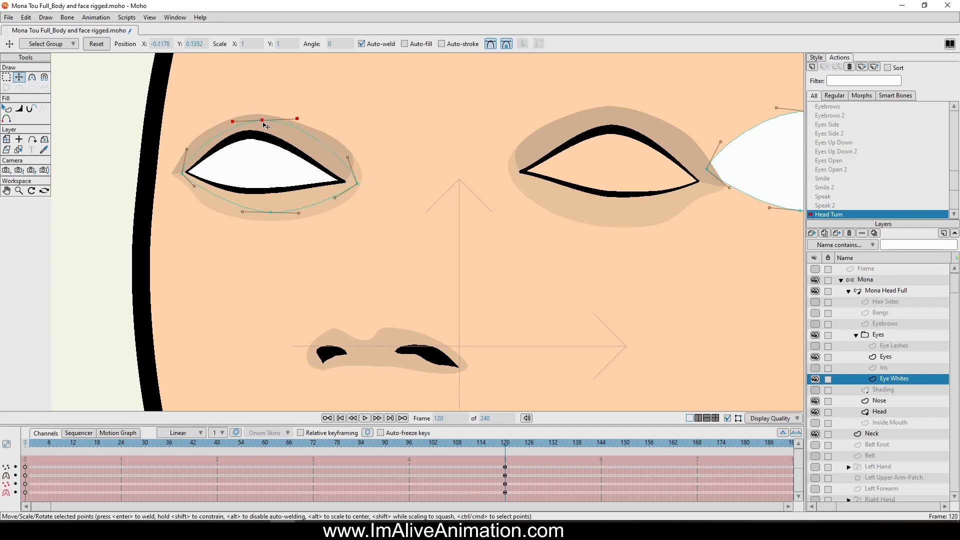
scroll(430, 203, "down", 4)
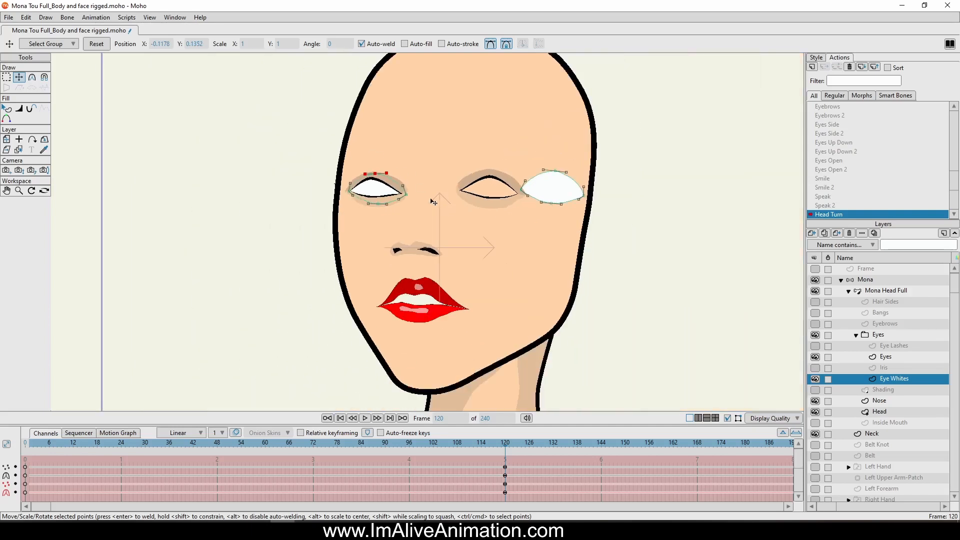
Move the viewer's-right eye white inward behind its eye outline, centred at about X 0.0903, Y 0.1107.
scroll(384, 194, "up", 4)
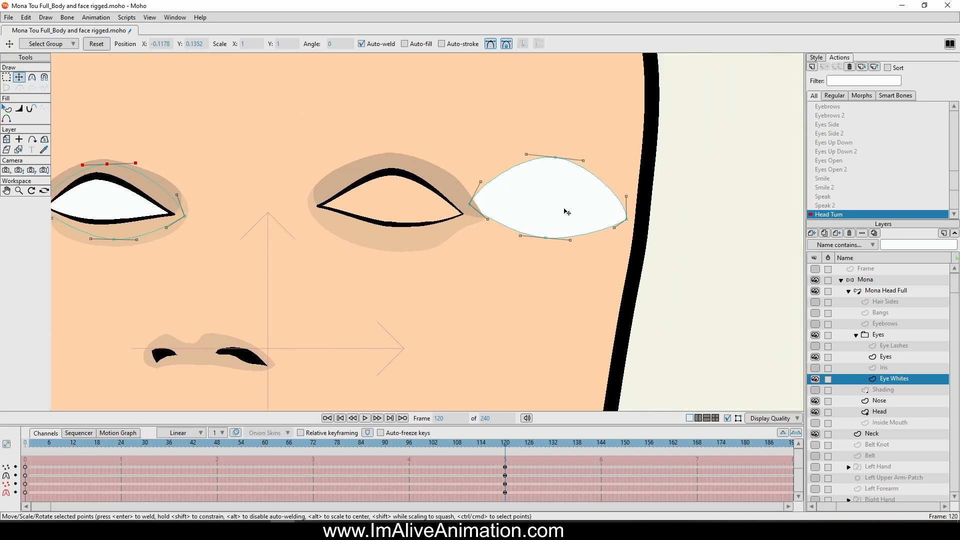
left_click(566, 212)
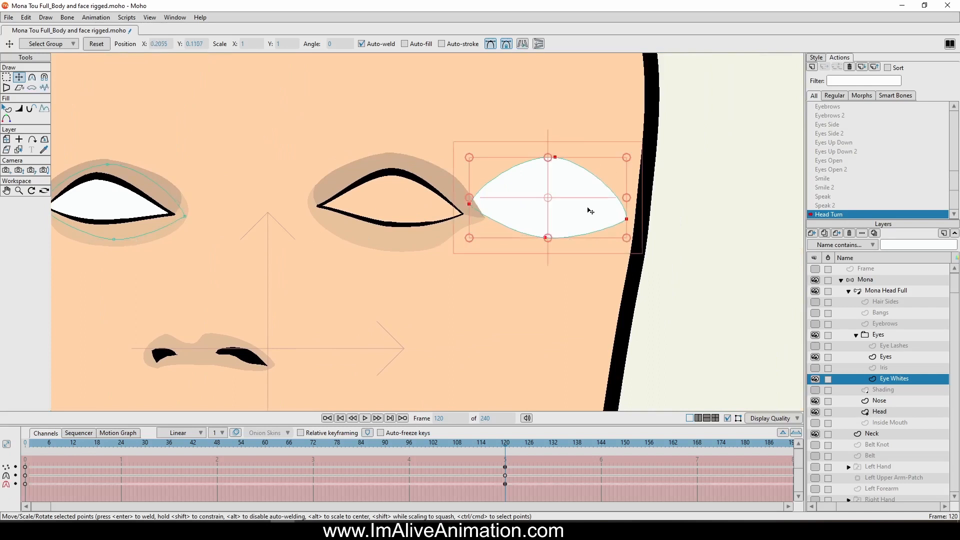
left_click_drag(588, 210, 432, 203)
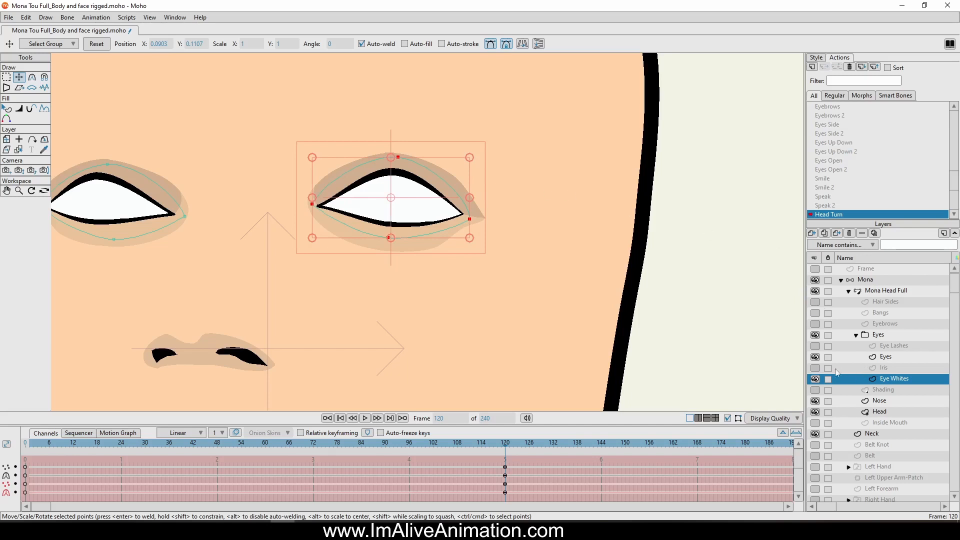
Show the Iris layer and move both irises together toward the viewer's left, to about X 0.0044, Y 0.1110.
left_click(816, 368)
scroll(516, 257, "down", 3)
left_click_drag(540, 282, 696, 283)
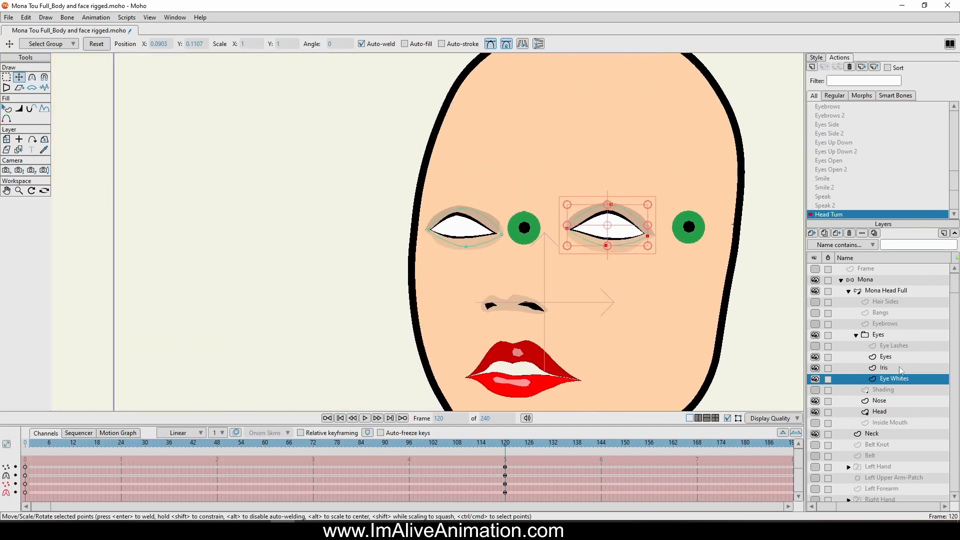
left_click(895, 368)
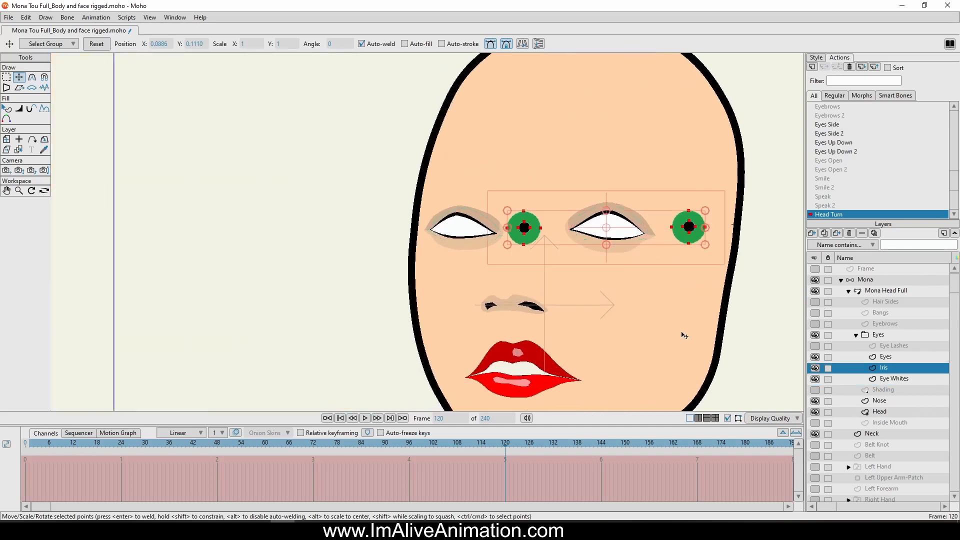
scroll(596, 324, "up", 3)
left_click_drag(680, 263, 580, 263)
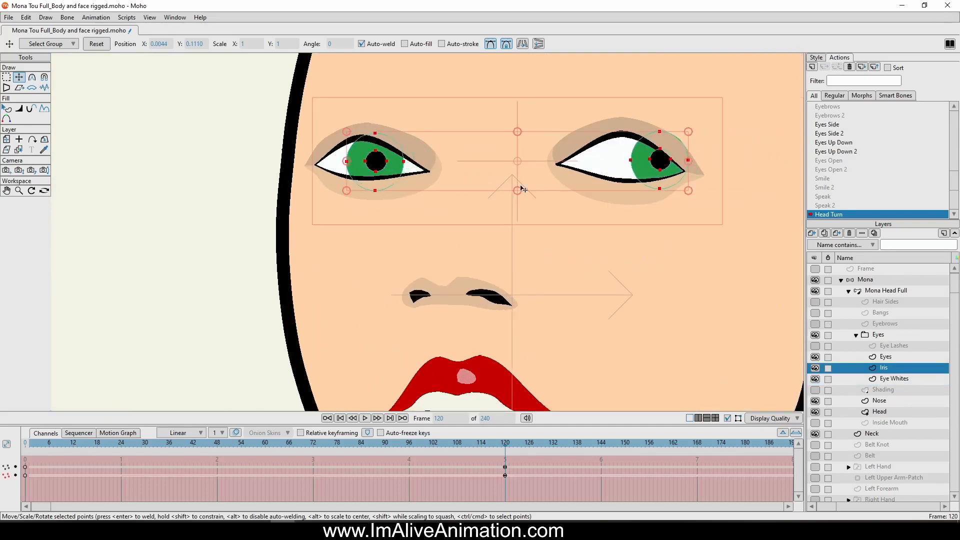
Shrink the viewer's-left iris to fit its eye and place it at about X -0.1286, Y 0.1130.
left_click(7, 77)
mouse_move(408, 112)
left_mouse_down()
mouse_move(361, 106)
mouse_move(433, 99)
mouse_move(443, 117)
left_mouse_up()
left_click(19, 77)
scroll(426, 208, "up", 4)
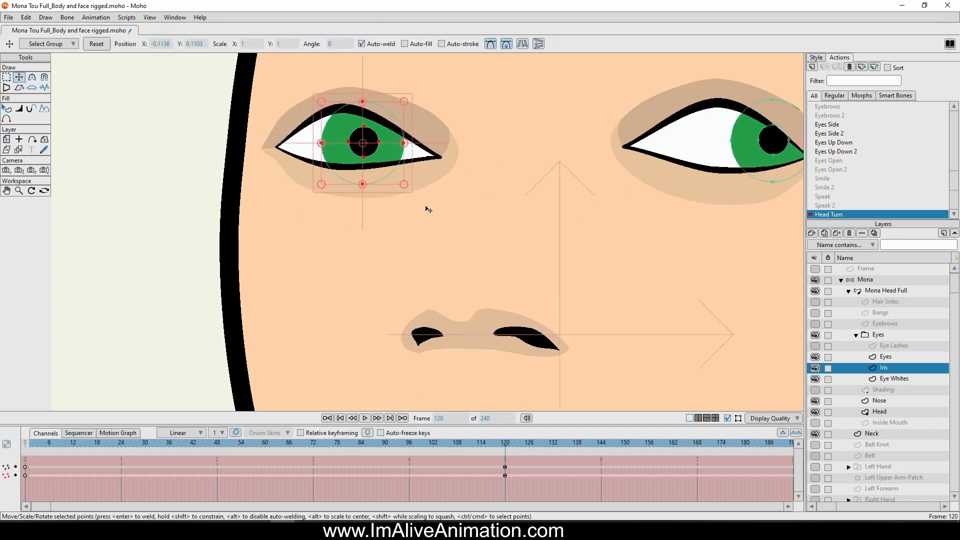
left_click_drag(424, 259, 357, 275)
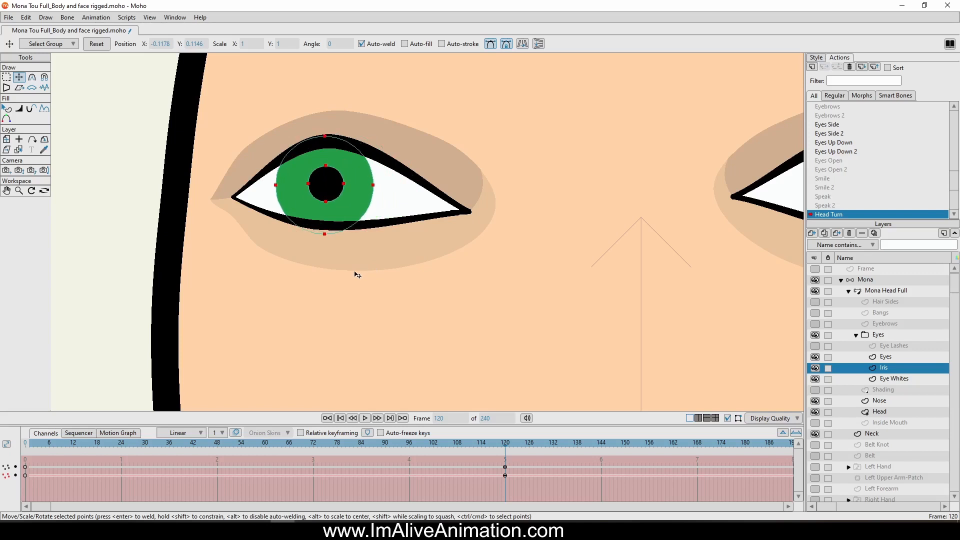
scroll(444, 296, "down", 3)
scroll(465, 280, "up", 3)
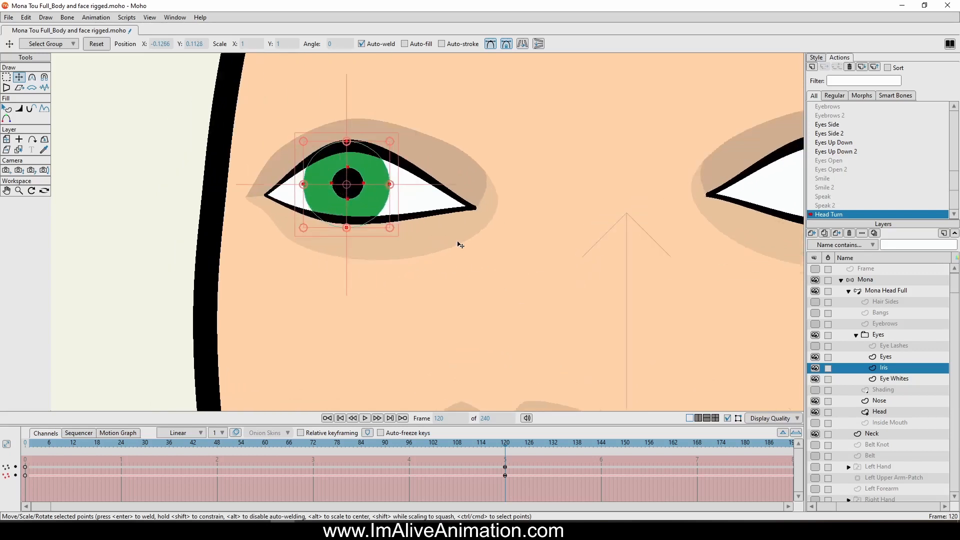
left_click(305, 164, "ctrl")
left_click_drag(305, 164, 297, 164)
scroll(500, 295, "down", 4)
Move the viewer's-right iris to the middle of its eye, at about X 0.0850, Y 0.1117.
left_click_drag(515, 325, 437, 239)
left_click_drag(586, 176, 593, 254)
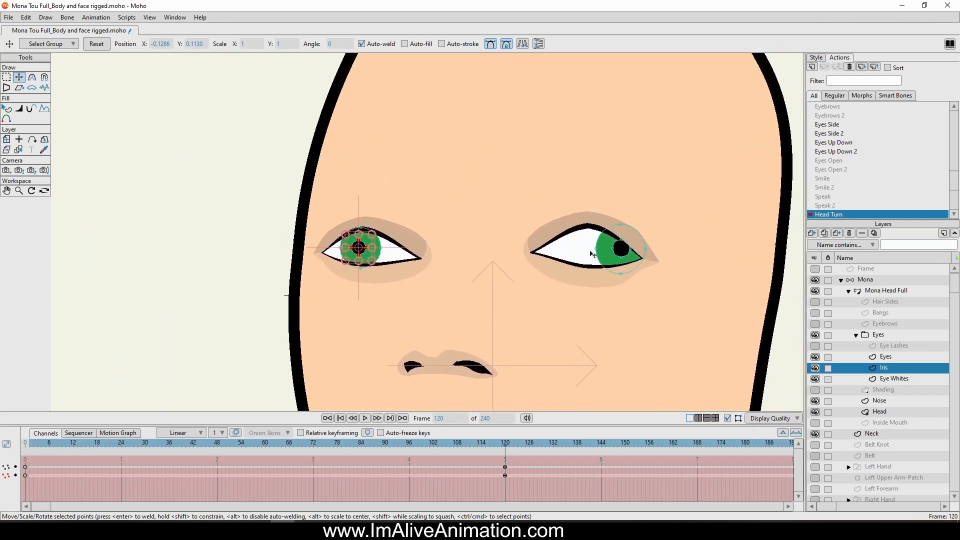
left_click(6, 77)
left_click_drag(615, 199, 555, 160)
left_click(19, 78)
left_click_drag(669, 371, 611, 359)
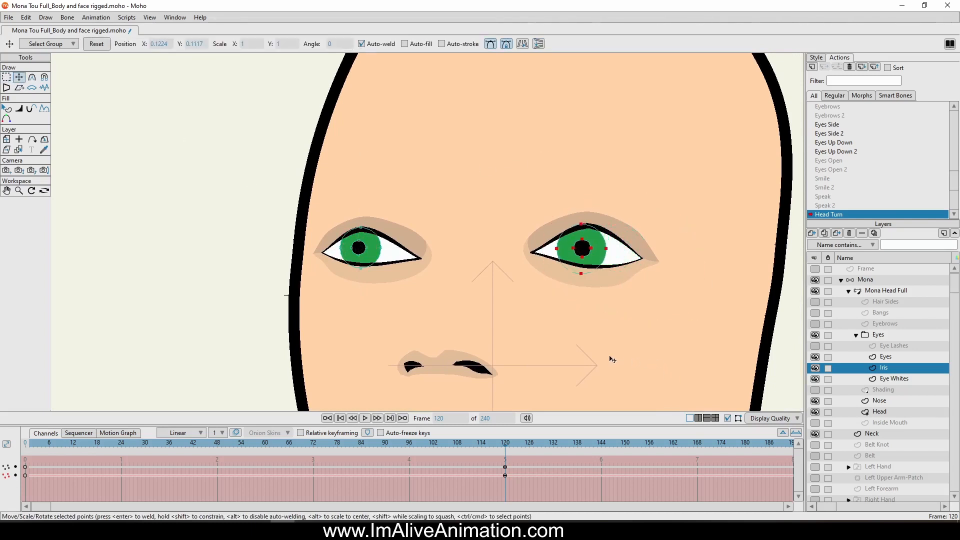
scroll(640, 371, "down", 2)
scroll(567, 355, "up", 2)
scroll(406, 267, "up", 3)
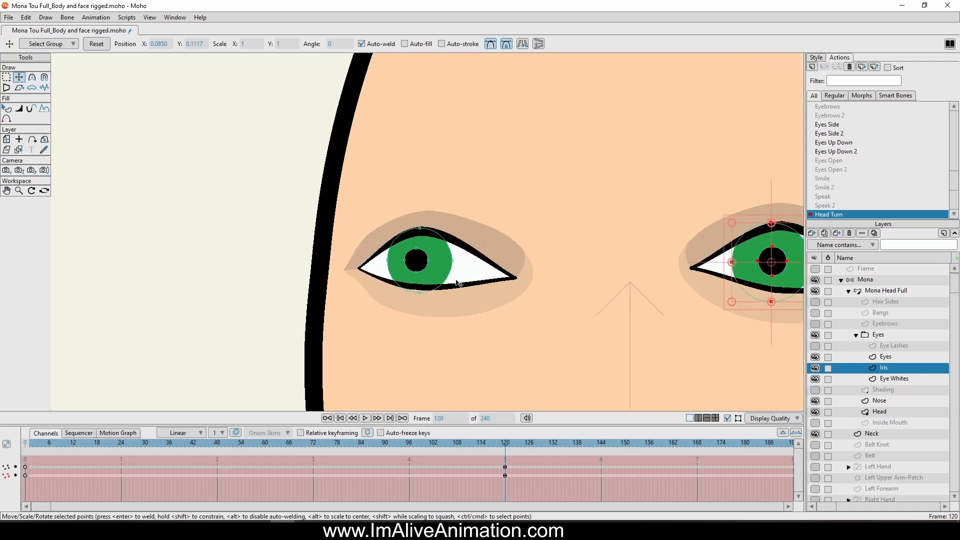
scroll(458, 283, "down", 3)
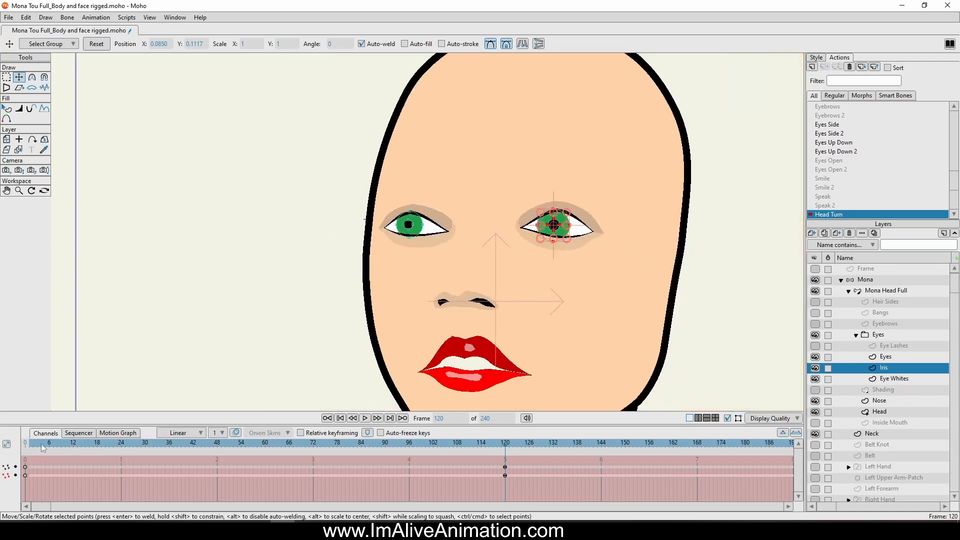
Set the iris keyframes at frames 0 and 120 to Linear interpolation and scrub the turn.
left_click_drag(25, 443, 3, 472)
right_click(25, 475)
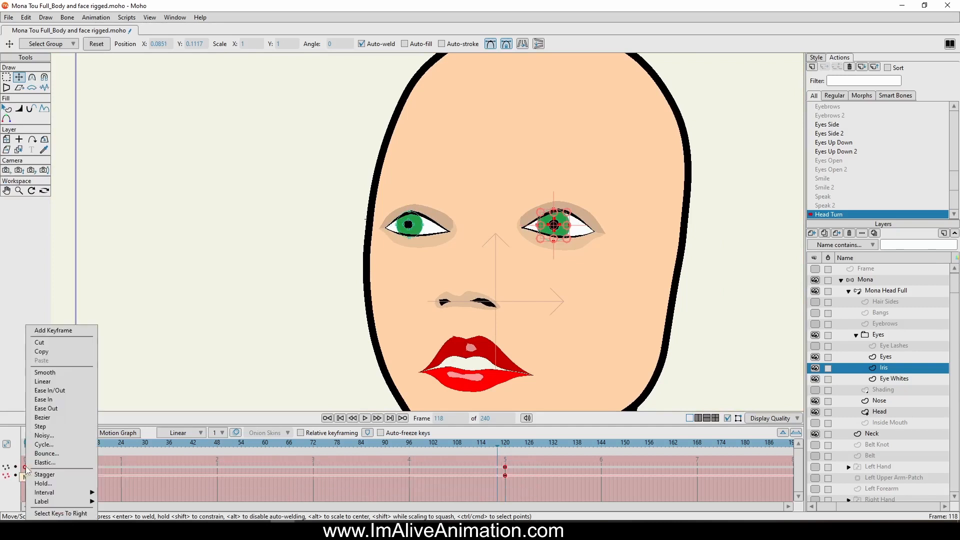
left_click(55, 383)
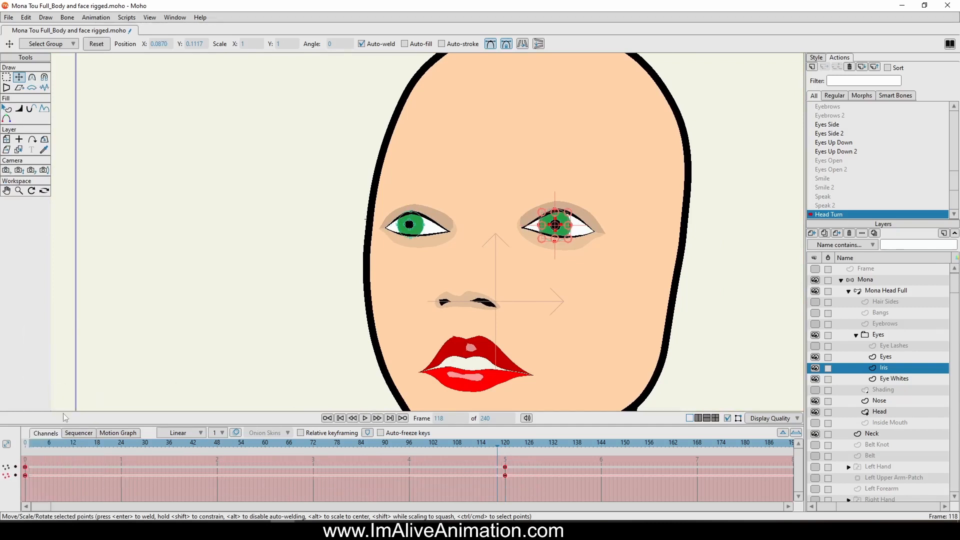
mouse_move(26, 443)
left_mouse_down()
mouse_move(530, 500)
mouse_move(133, 477)
mouse_move(16, 456)
left_mouse_up()
Set the Eye Whites keyframes at frames 0 and 120 to Linear interpolation.
left_click(892, 380)
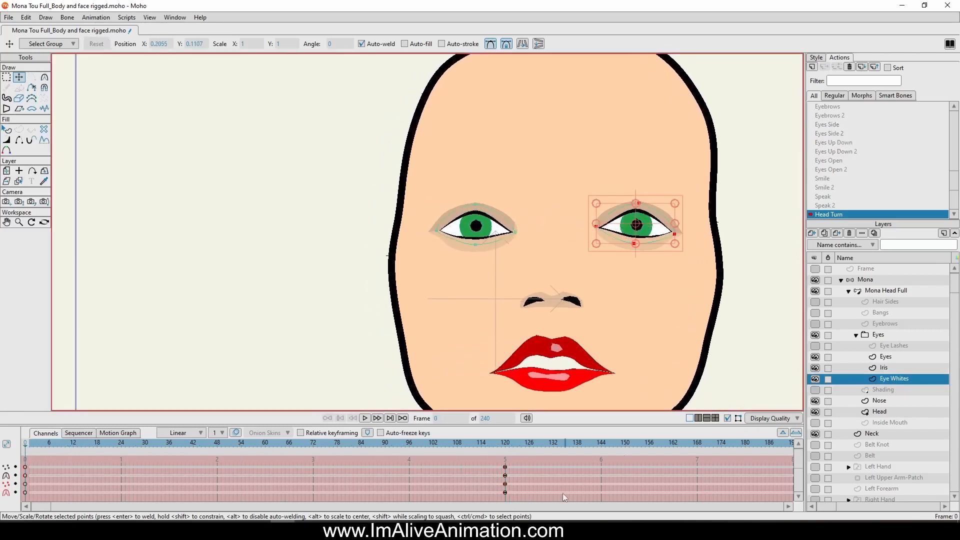
left_click_drag(532, 489, 20, 469)
right_click(25, 469)
left_click(45, 384)
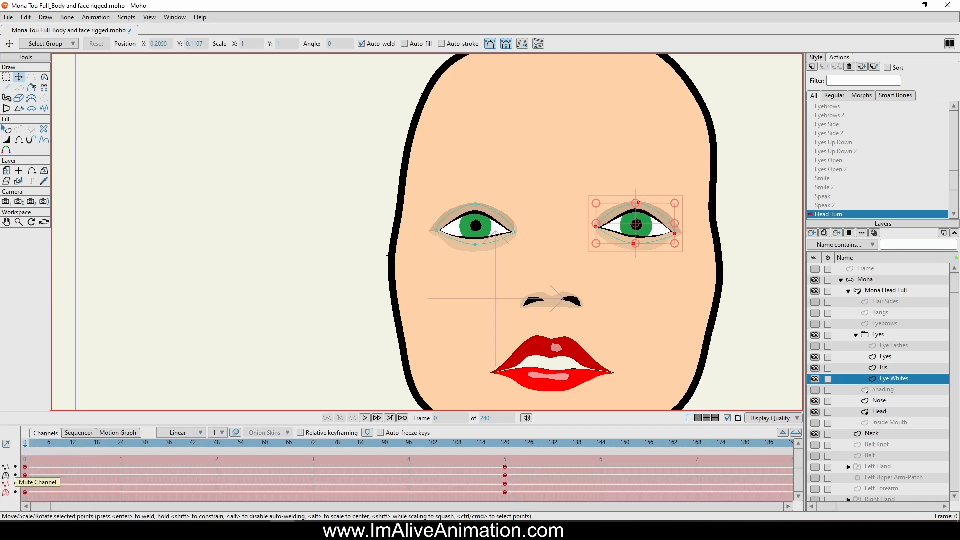
Reposition the viewer's-left iris at frame 120 closer to the nose, at about X -0.1202, Y 0.1140.
left_click(896, 369)
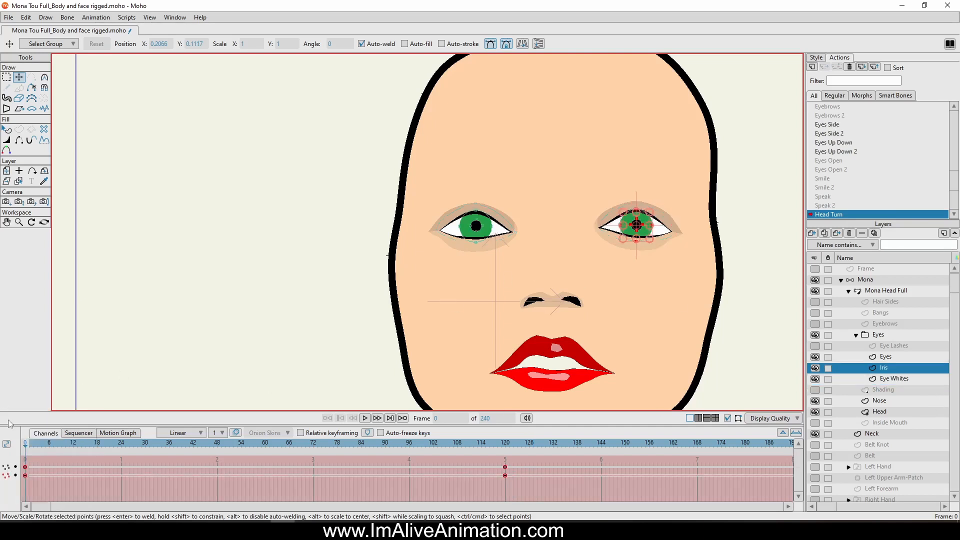
left_click_drag(25, 447, 505, 468)
scroll(291, 203, "up", 2)
key("g")
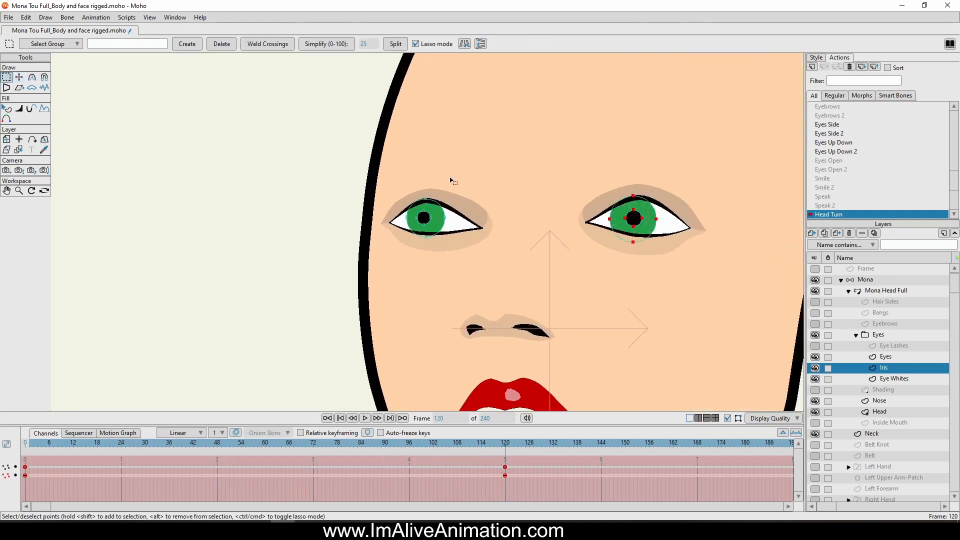
mouse_move(418, 179)
left_mouse_down()
mouse_move(468, 186)
mouse_move(425, 173)
mouse_move(451, 202)
left_mouse_up()
key("t")
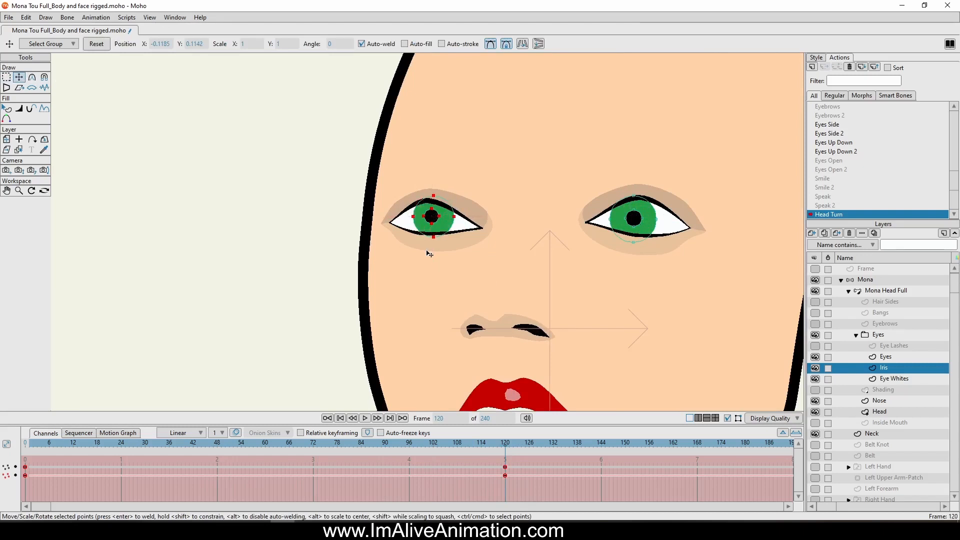
scroll(430, 215, "up", 3)
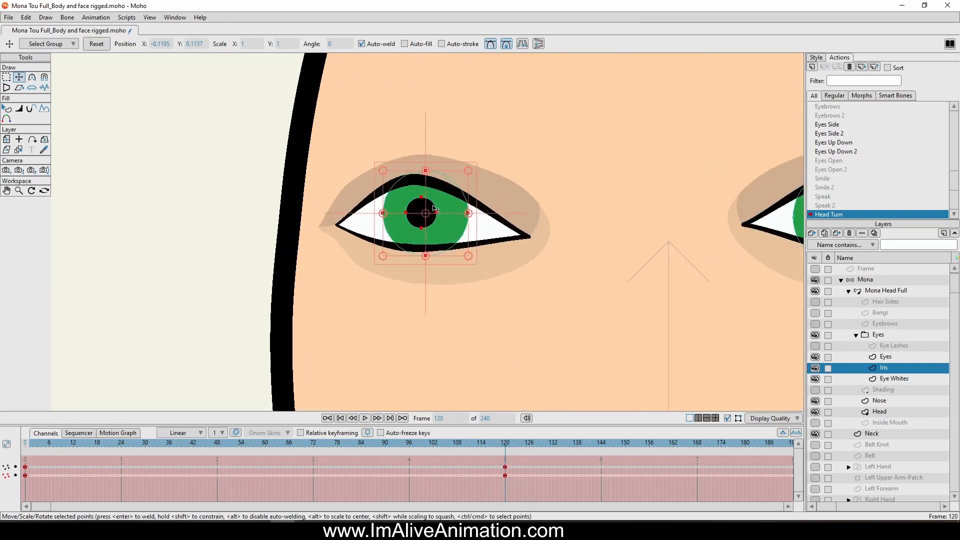
left_click(422, 223)
left_click_drag(422, 222, 428, 224)
scroll(547, 289, "down", 4)
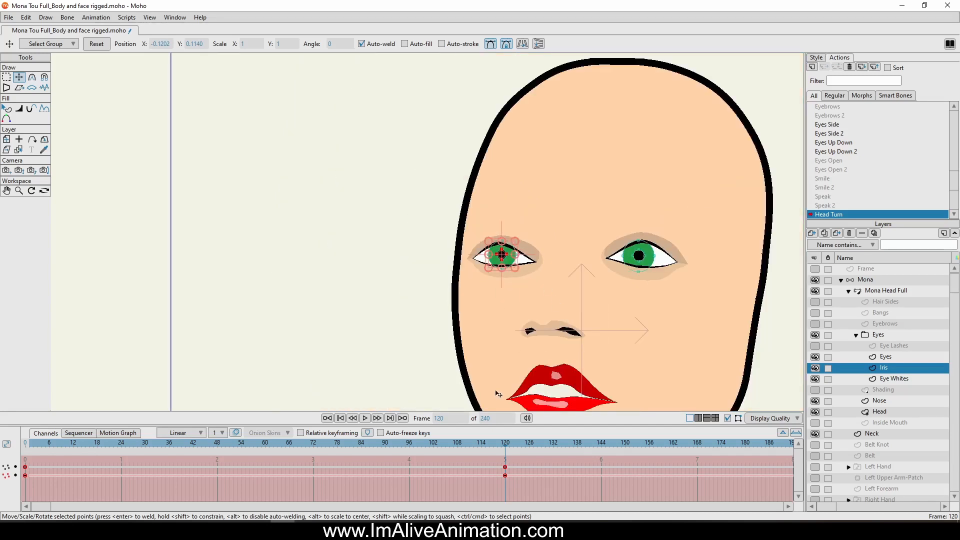
Scrub between frame 0 and the turned pose to examine how the eyes follow the head, ending at frame 120.
left_click_drag(505, 444, 161, 445)
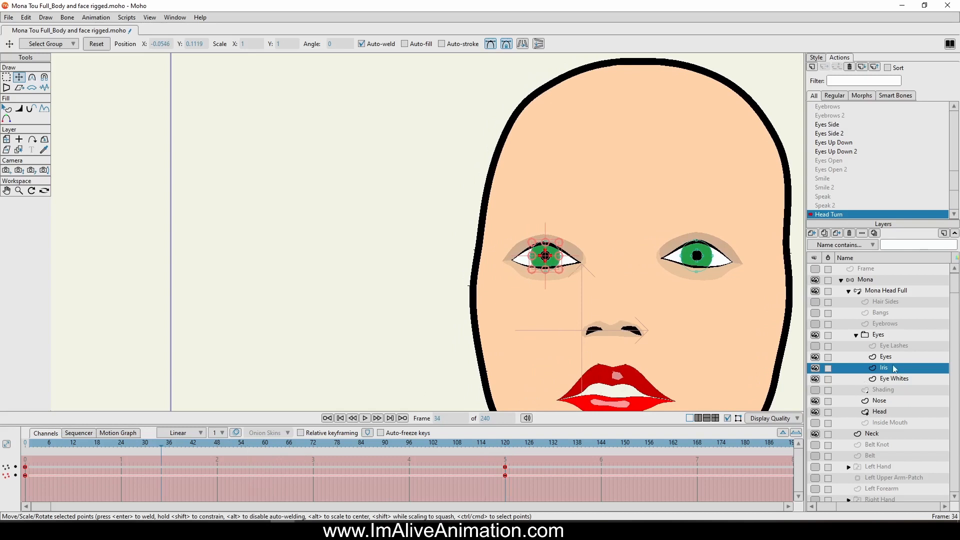
left_click(888, 358)
left_click(26, 444)
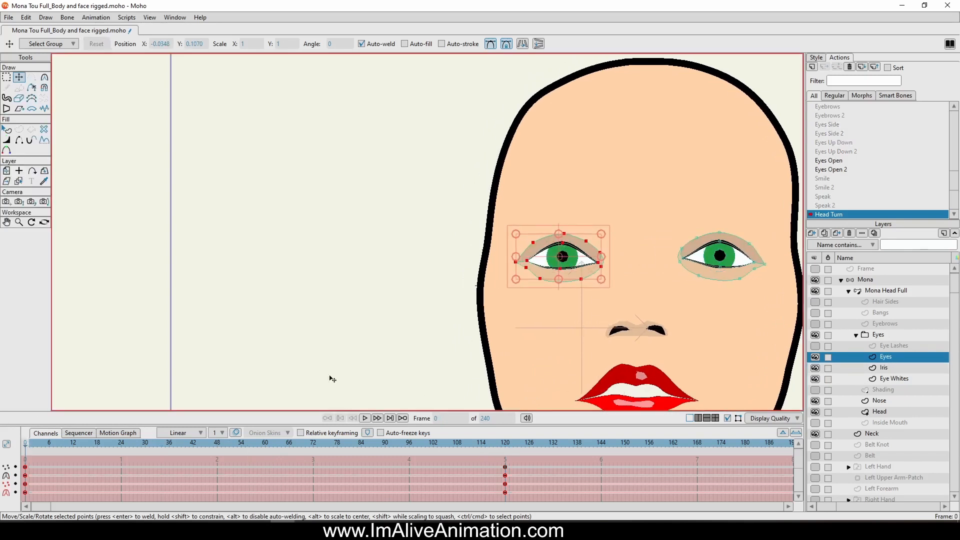
left_click(879, 336)
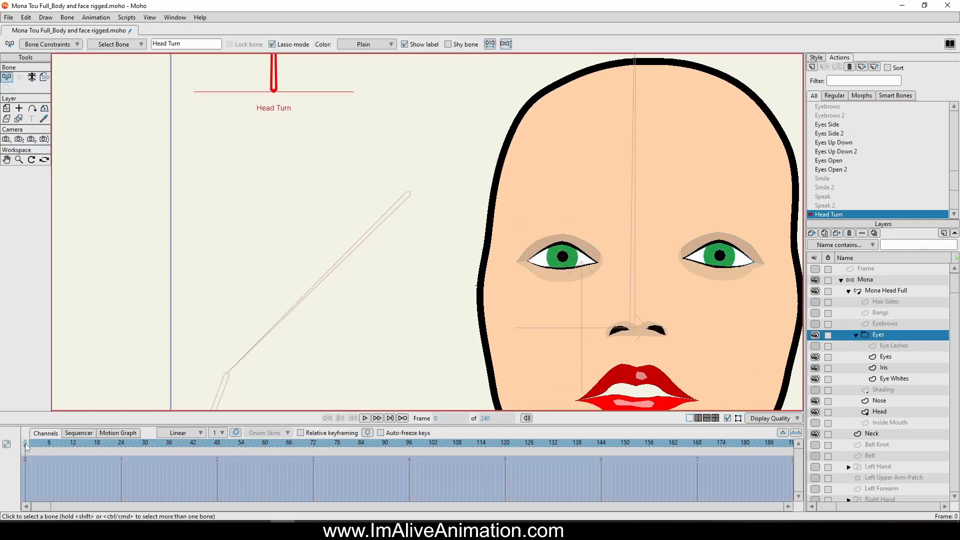
left_click_drag(26, 446, 593, 475)
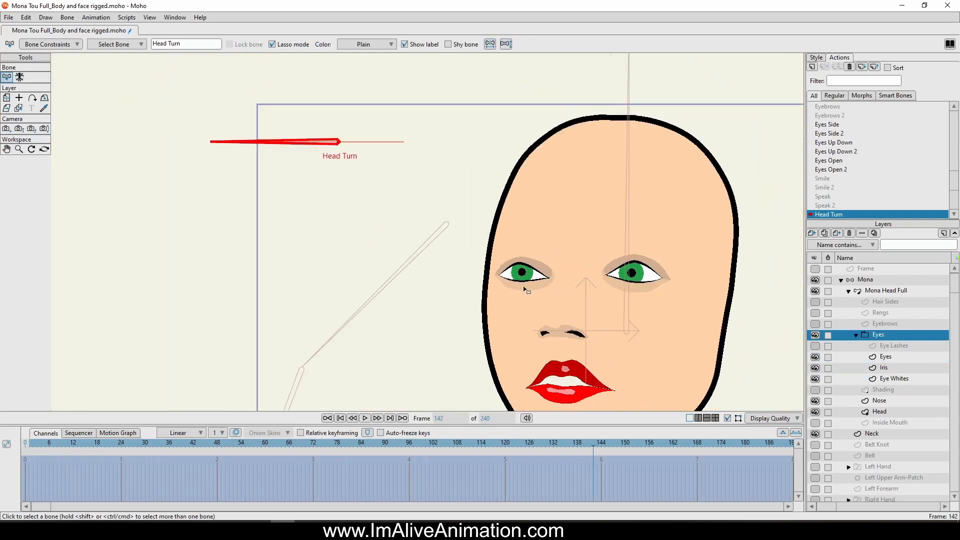
left_click_drag(524, 289, 353, 235)
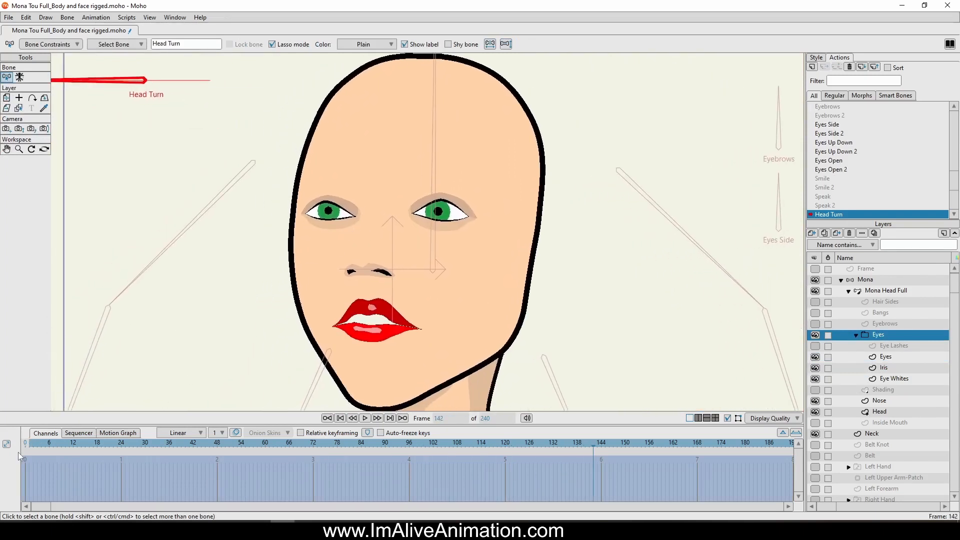
left_click_drag(25, 443, 618, 471)
left_click_drag(549, 478, 505, 485)
Show the Eye Lashes layer and fit the viewer's-left lashes to their eye's outer corner, shrunk slightly and centred at about X -0.1439, Y 0.1114.
left_click(815, 346)
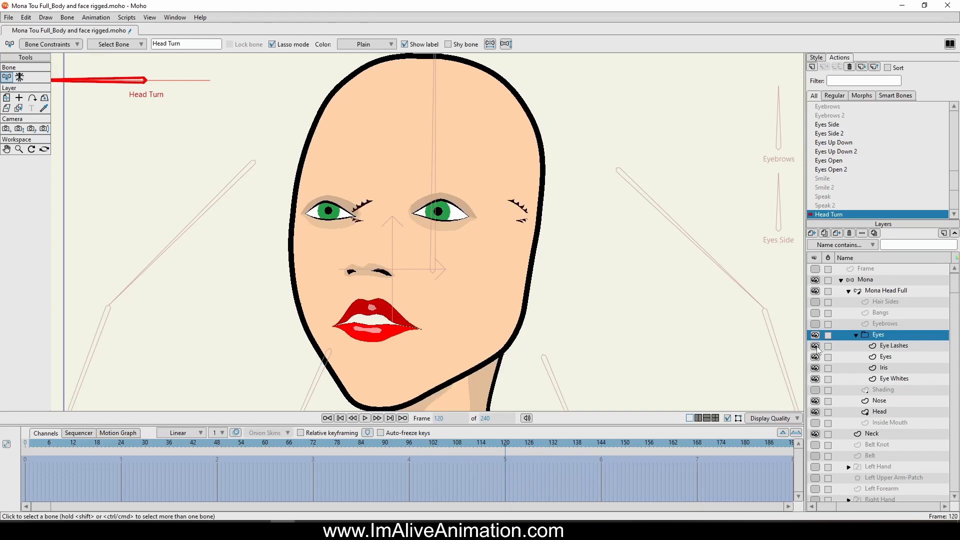
left_click(894, 346)
scroll(345, 223, "up", 6)
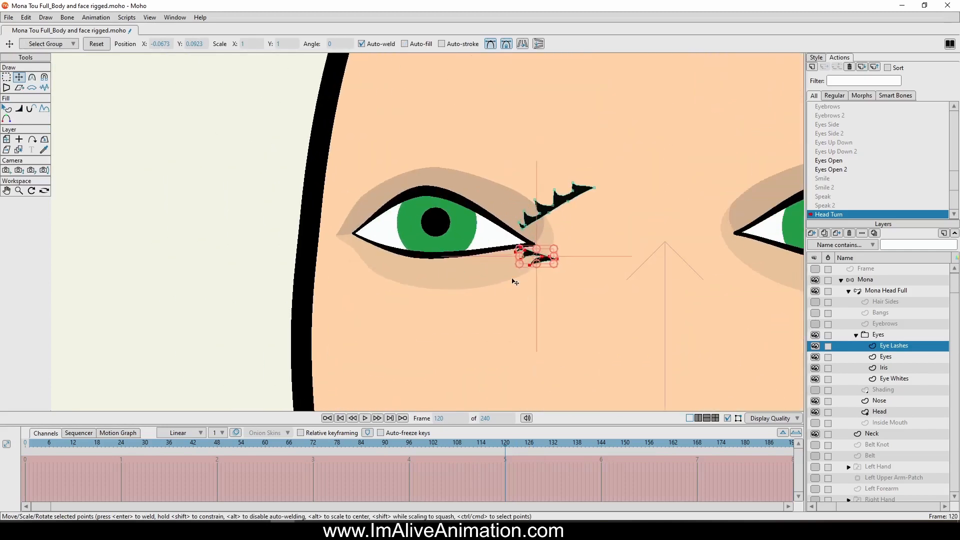
key("ctrl+a")
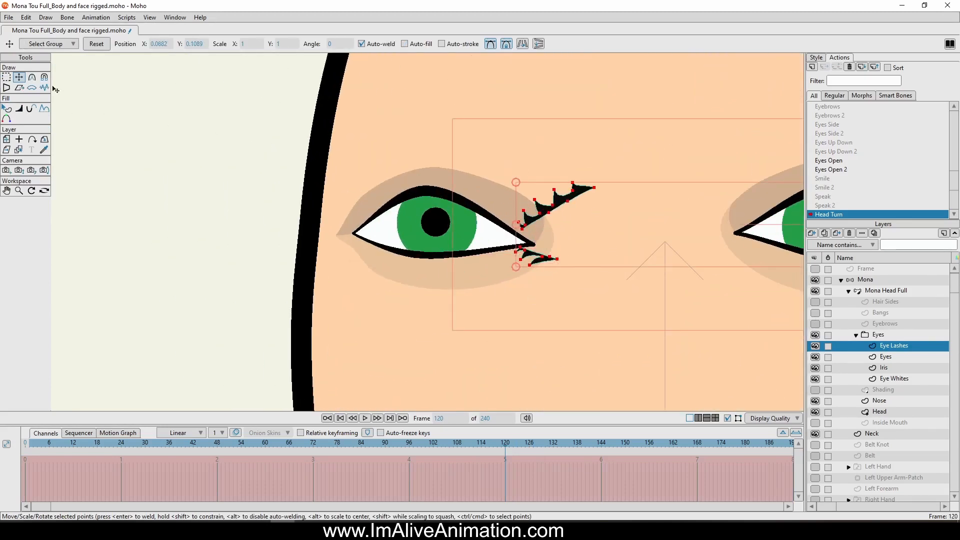
left_click(6, 77)
mouse_move(711, 164)
left_mouse_down()
mouse_move(526, 339)
mouse_move(540, 194)
left_mouse_up()
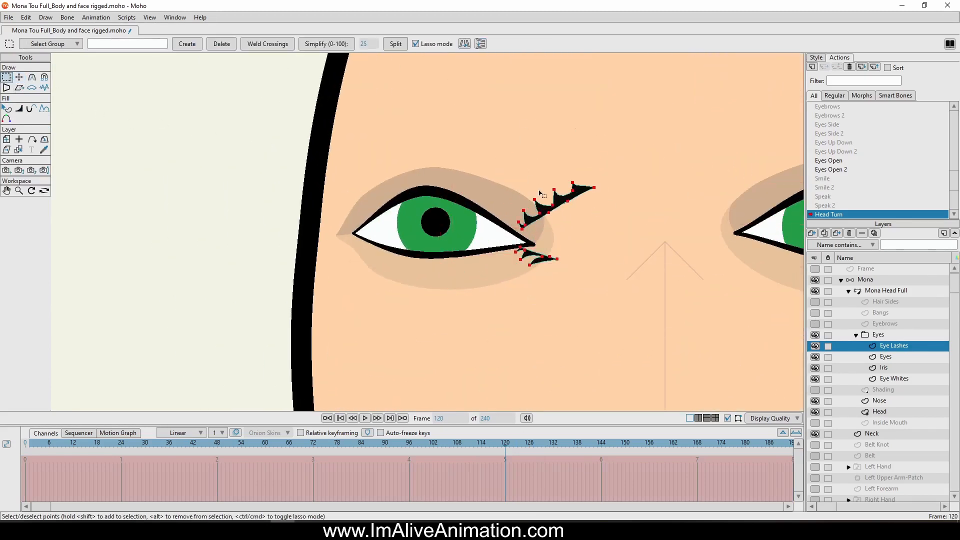
key("t")
left_click_drag(547, 305, 383, 299)
scroll(393, 292, "up", 3)
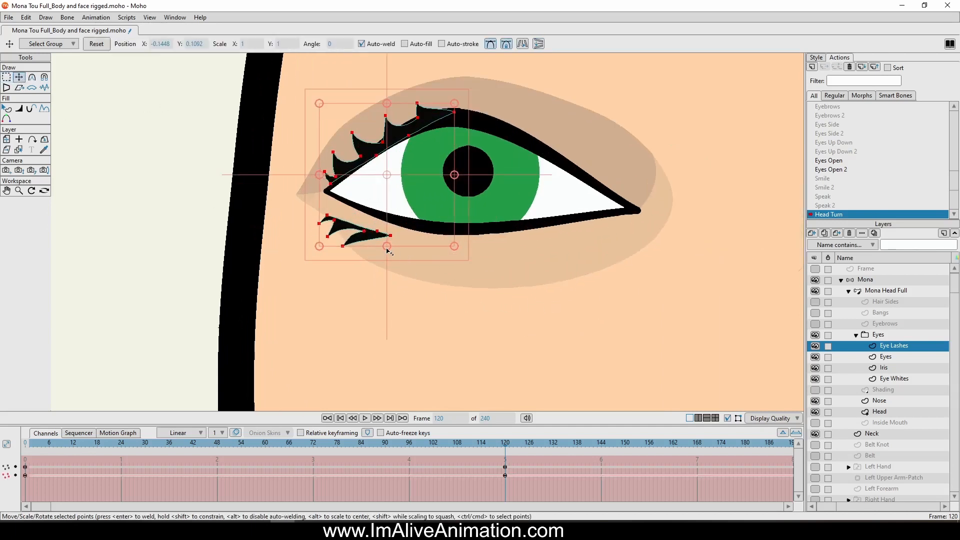
left_click_drag(458, 247, 416, 205)
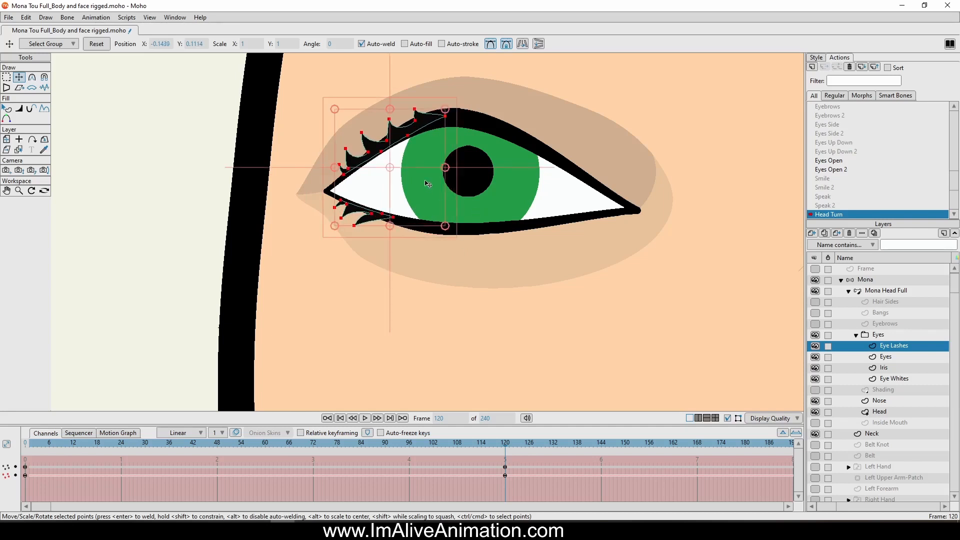
Set the Eye Lashes keyframes at frames 0 and 120 to Linear interpolation and return to frame 120.
left_click_drag(513, 450, 118, 448)
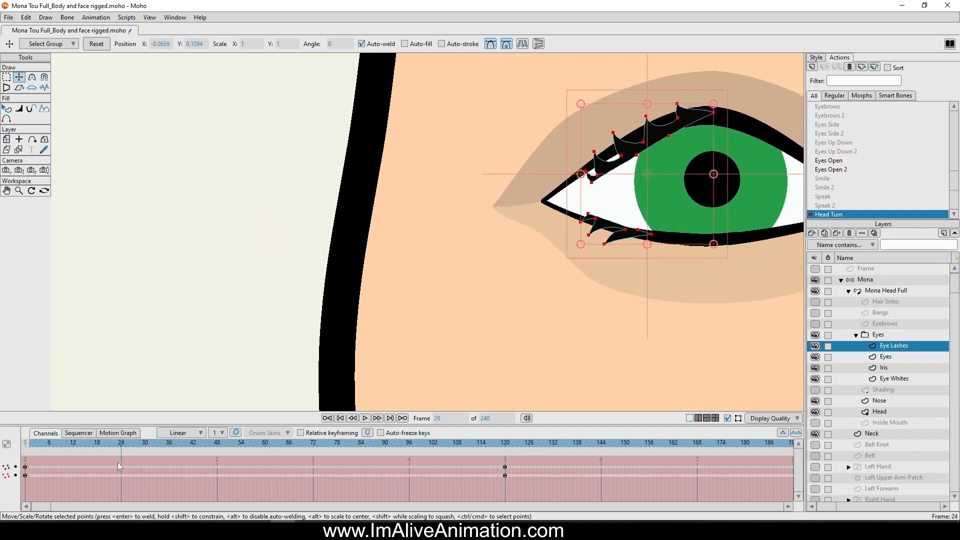
left_click_drag(528, 494, 26, 475)
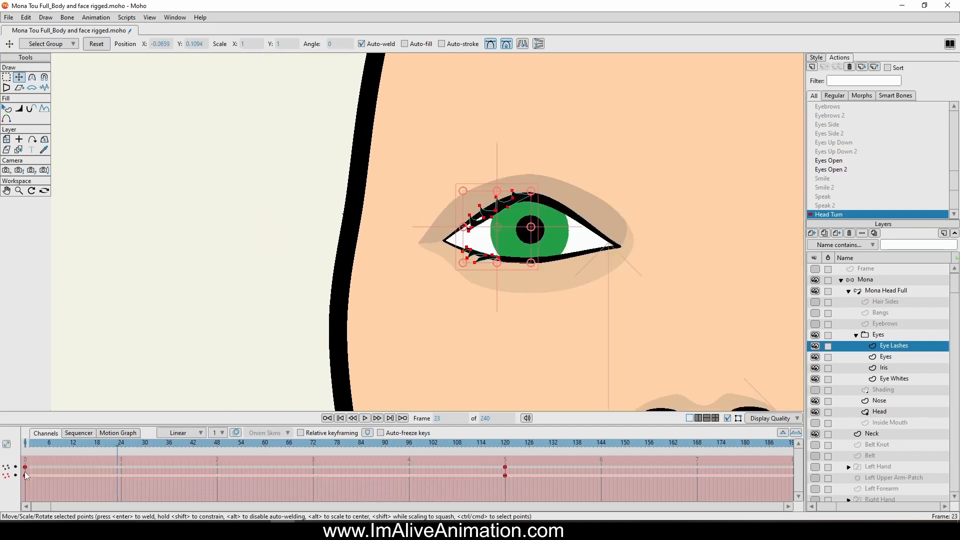
right_click(26, 471)
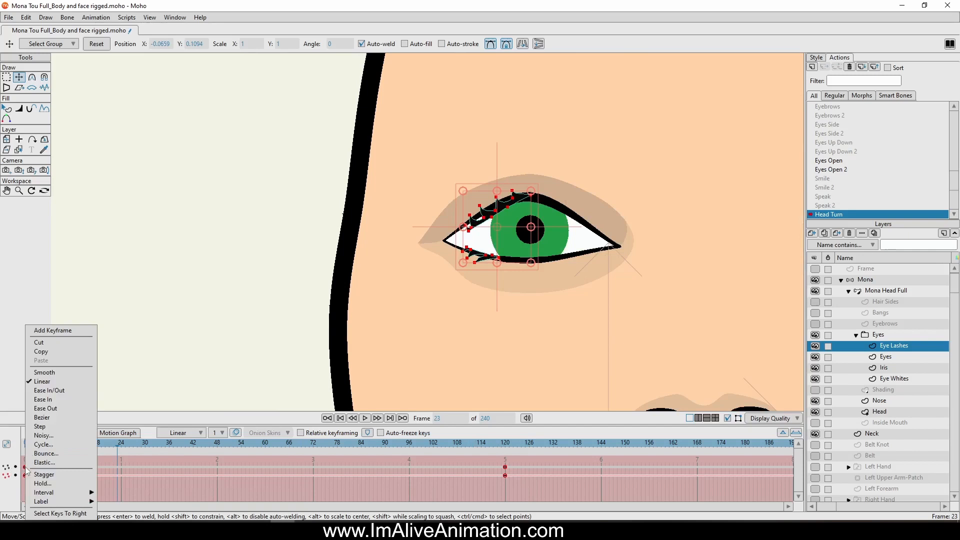
left_click(45, 381)
left_click_drag(31, 446, 506, 473)
Move the viewer's-right lashes at frame 120 onto their eye's outer corner, at about X 0.12, Y 0.1089.
scroll(614, 283, "down", 2)
left_click_drag(575, 278, 484, 278)
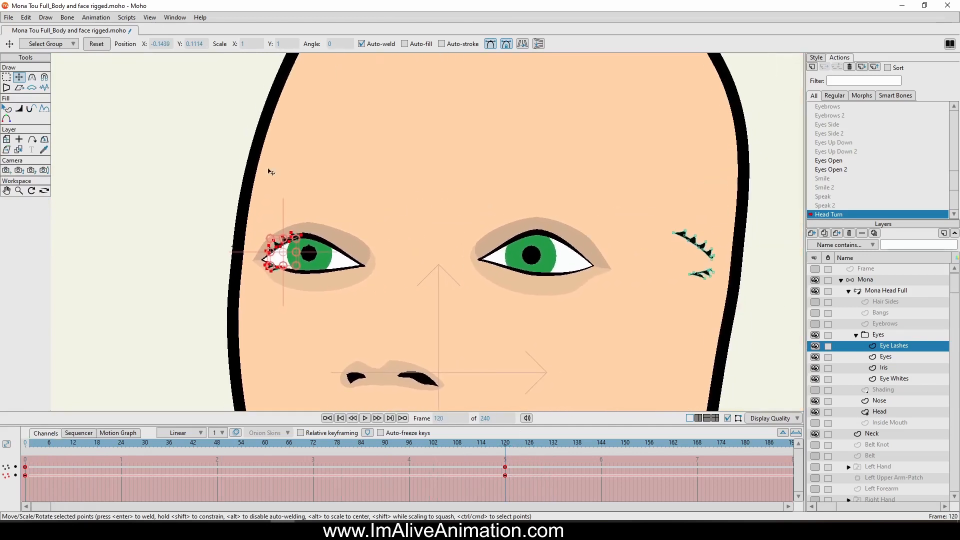
left_click(6, 77)
left_click(840, 188)
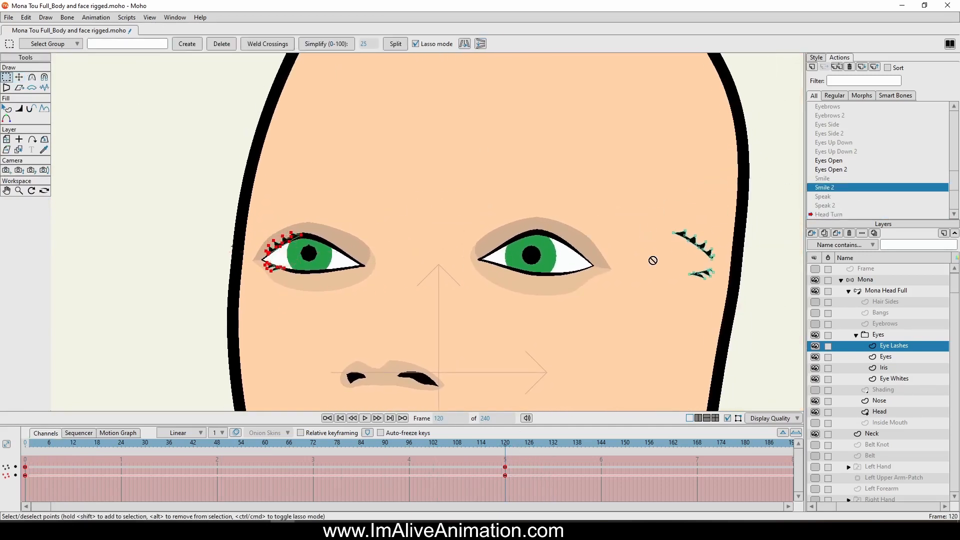
mouse_move(628, 210)
left_mouse_down()
mouse_move(709, 196)
mouse_move(631, 206)
left_mouse_up()
left_click(20, 77)
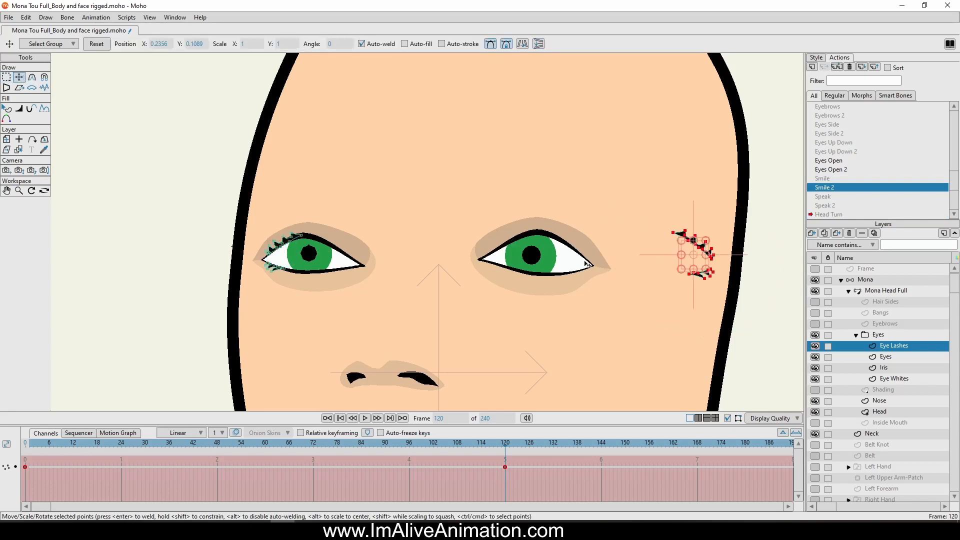
scroll(612, 269, "up", 1)
left_click_drag(718, 324, 568, 325)
scroll(589, 276, "up", 4)
scroll(589, 275, "up", 2)
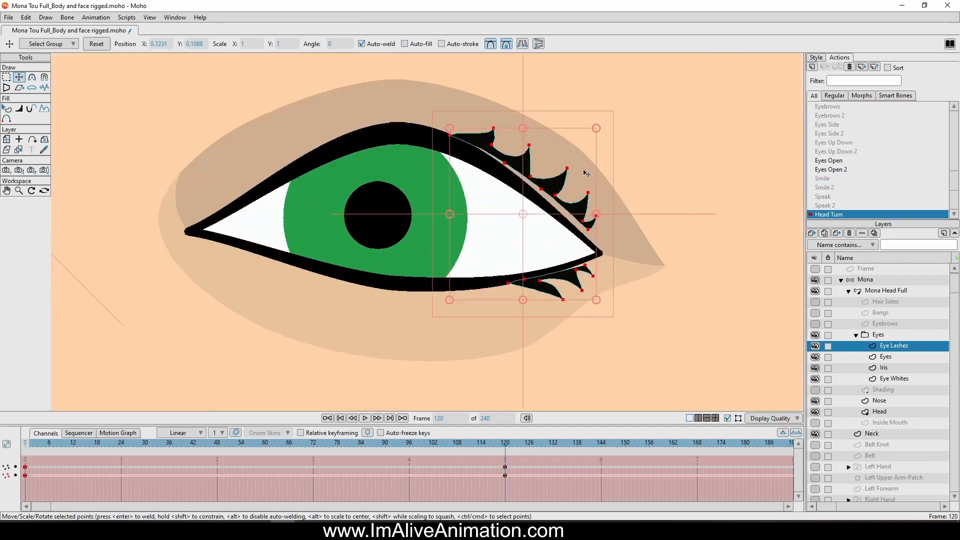
left_click_drag(518, 198, 506, 199)
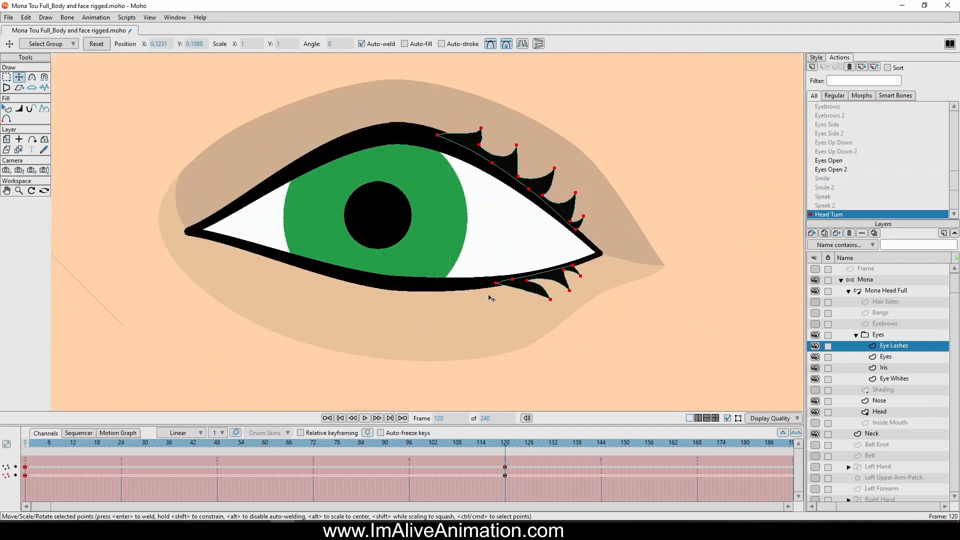
Scrub from the turned pose back to frame 0 to examine how the lashes follow the eyes.
left_click(490, 443)
scroll(494, 370, "down", 7)
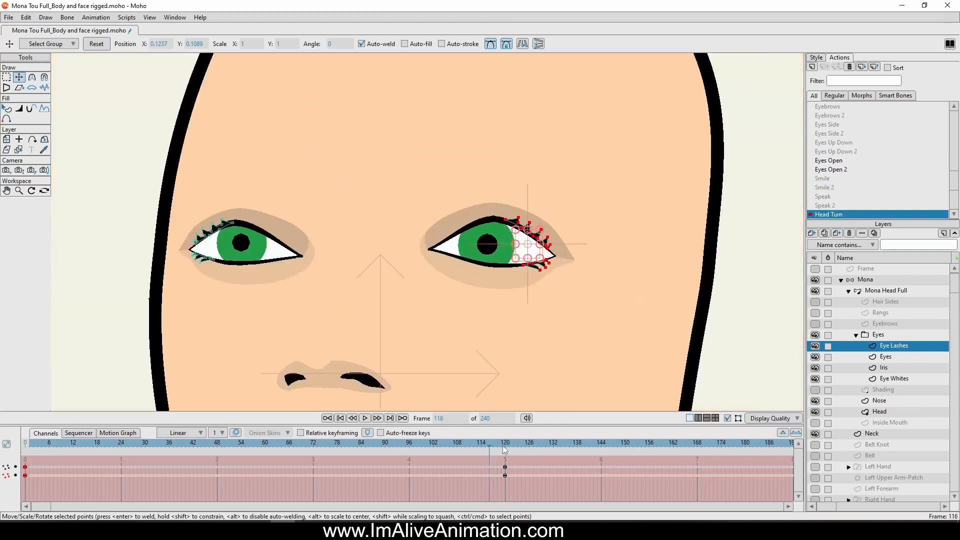
mouse_move(503, 446)
left_mouse_down()
mouse_move(118, 467)
mouse_move(2, 450)
mouse_move(209, 450)
mouse_move(416, 466)
mouse_move(23, 449)
left_mouse_up()
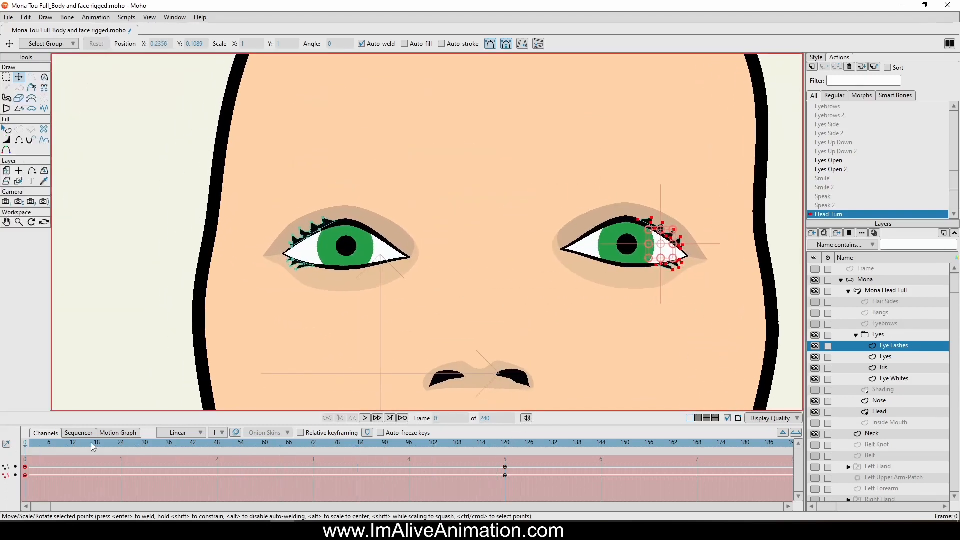
scroll(500, 235, "down", 3)
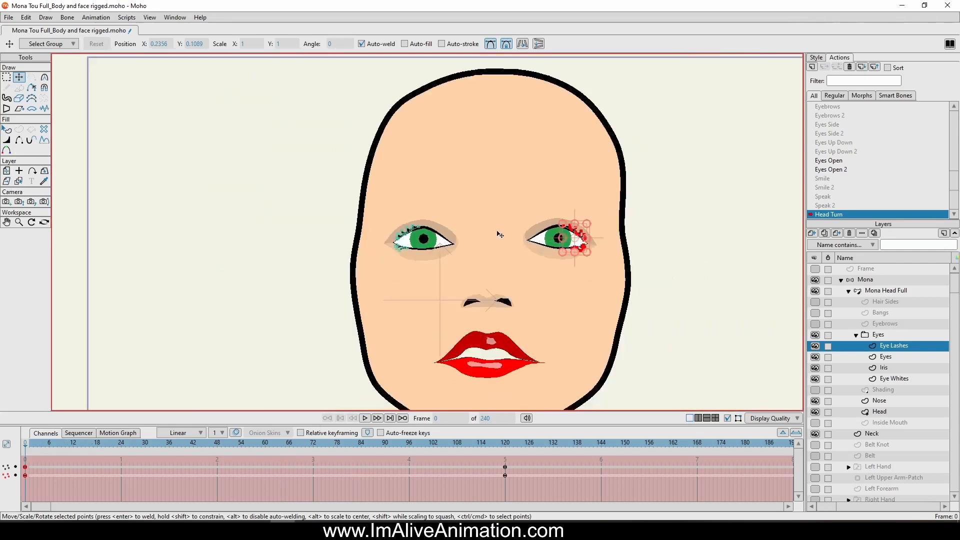
scroll(515, 249, "down", 2)
scroll(515, 250, "up", 4)
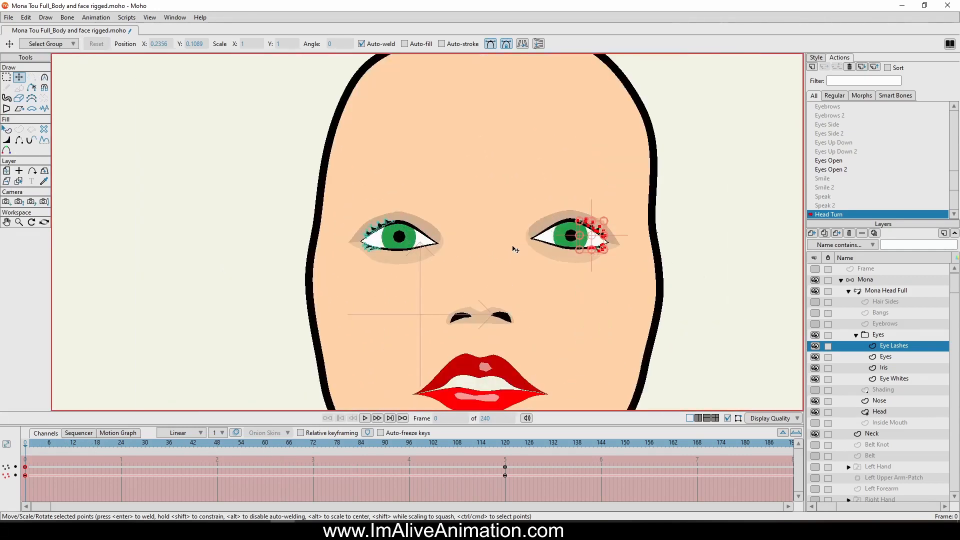
scroll(533, 358, "down", 3)
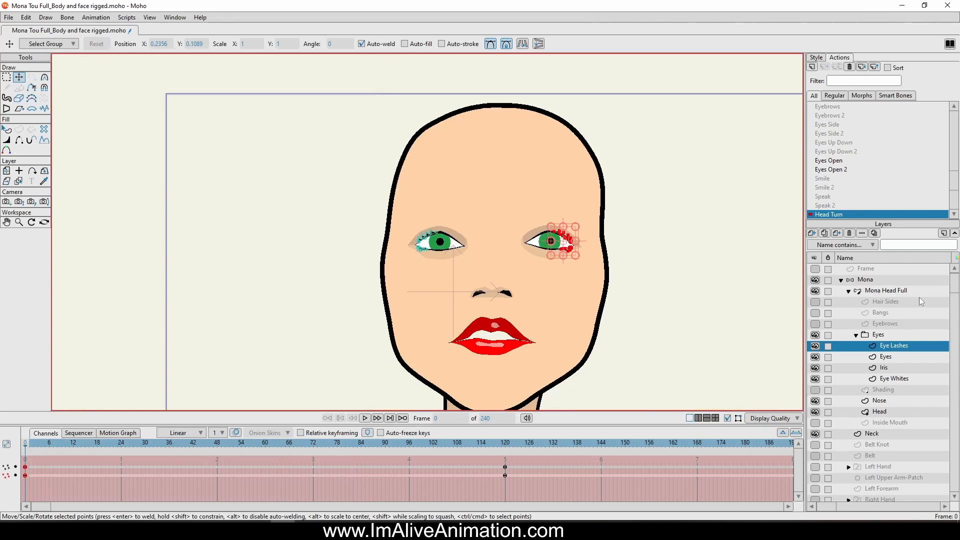
Show the Eyebrows layer and shift both eyebrows at frame 120 toward the turned side, to about X -0.0183, Y 0.1524.
left_click(900, 338)
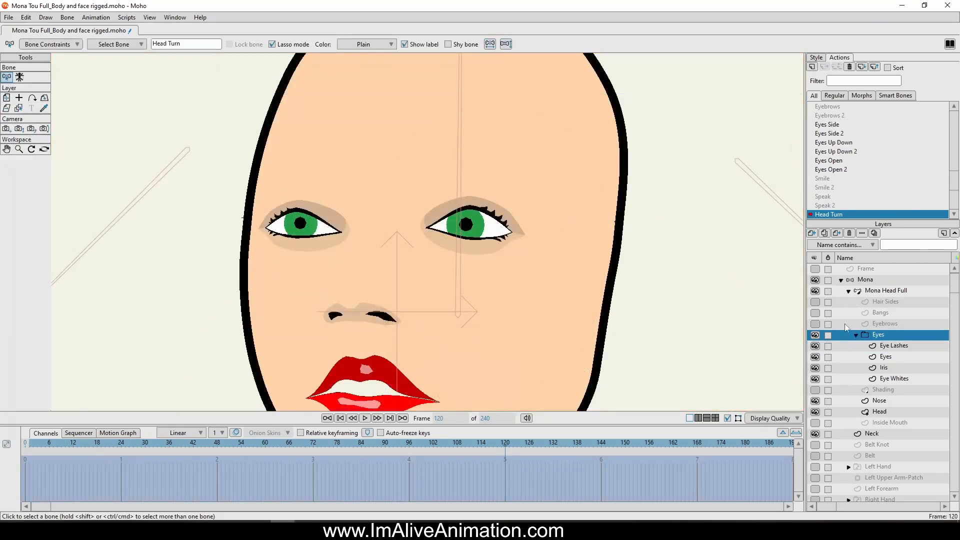
left_click(815, 324)
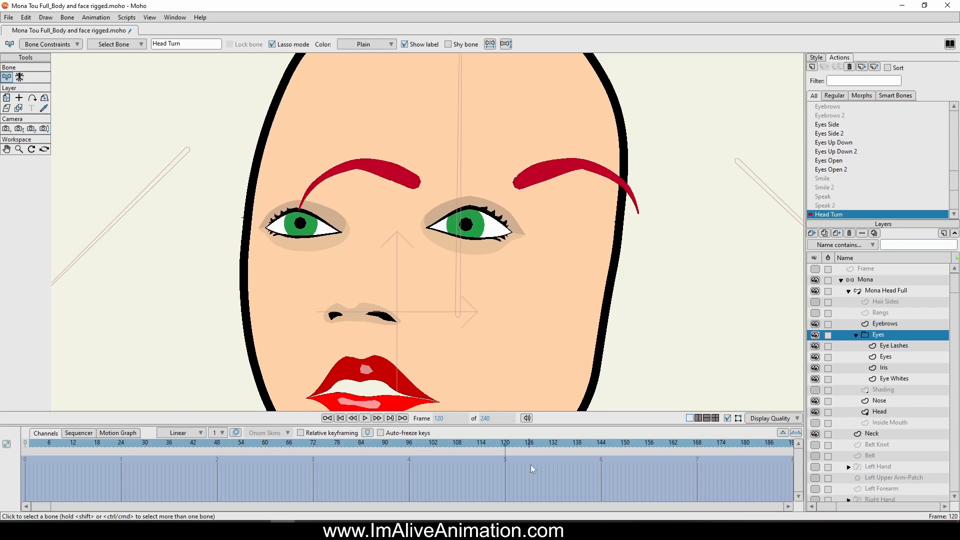
left_click(889, 322)
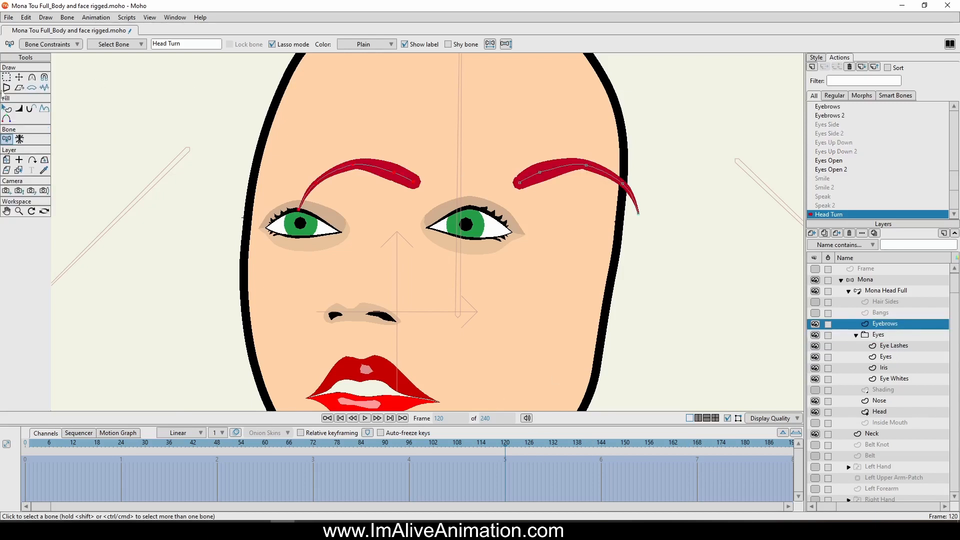
left_click(6, 77)
mouse_move(493, 135)
left_mouse_down()
mouse_move(349, 126)
mouse_move(611, 262)
mouse_move(440, 133)
left_mouse_up()
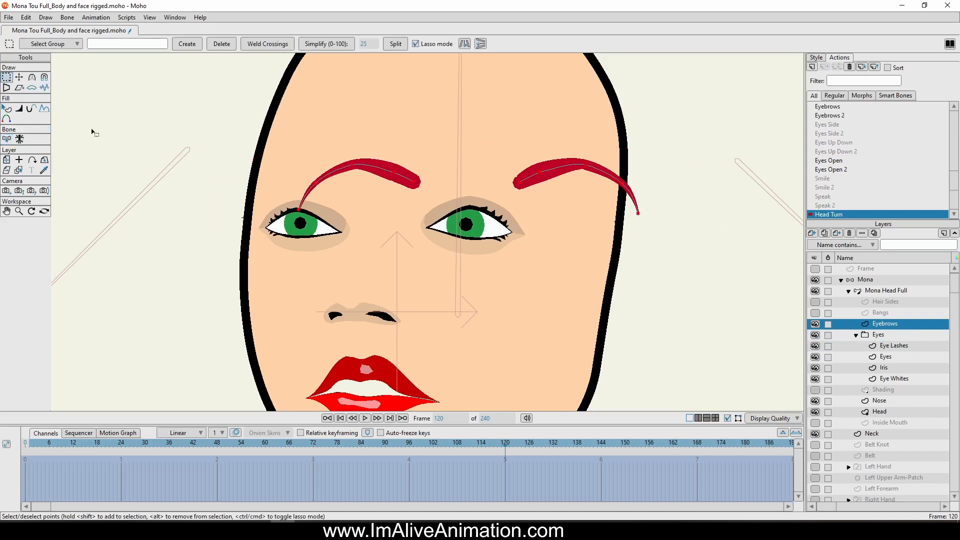
left_click(19, 77)
left_click_drag(523, 299, 437, 304)
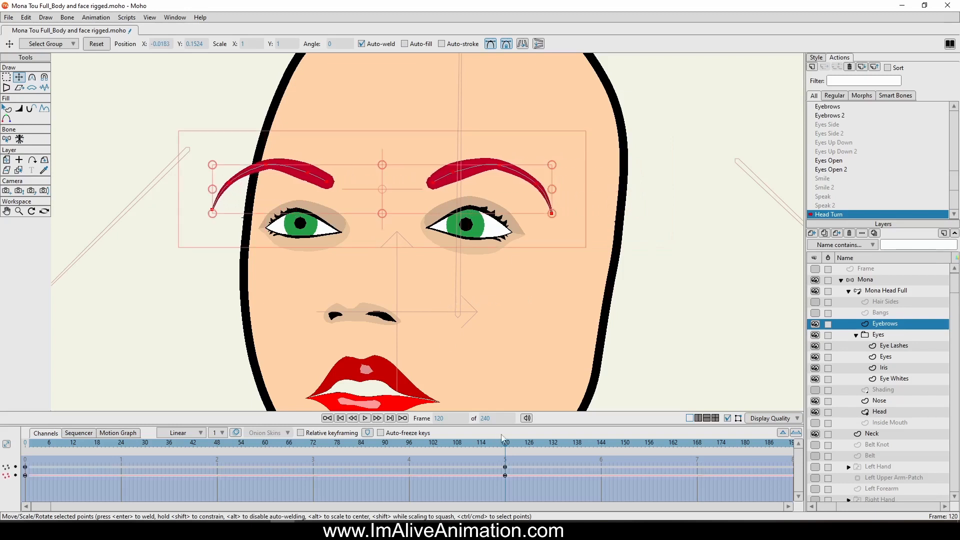
Shift both eyebrows further toward the turned side at frame 120, to about X -0.0345, Y 0.1524, and check the turn.
left_click_drag(507, 449, 4, 471)
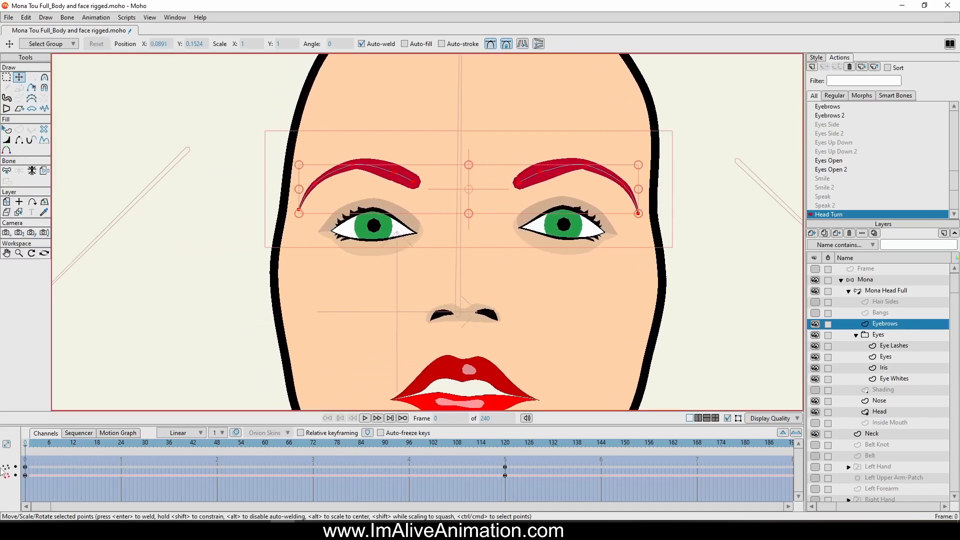
left_click_drag(190, 474, 514, 485)
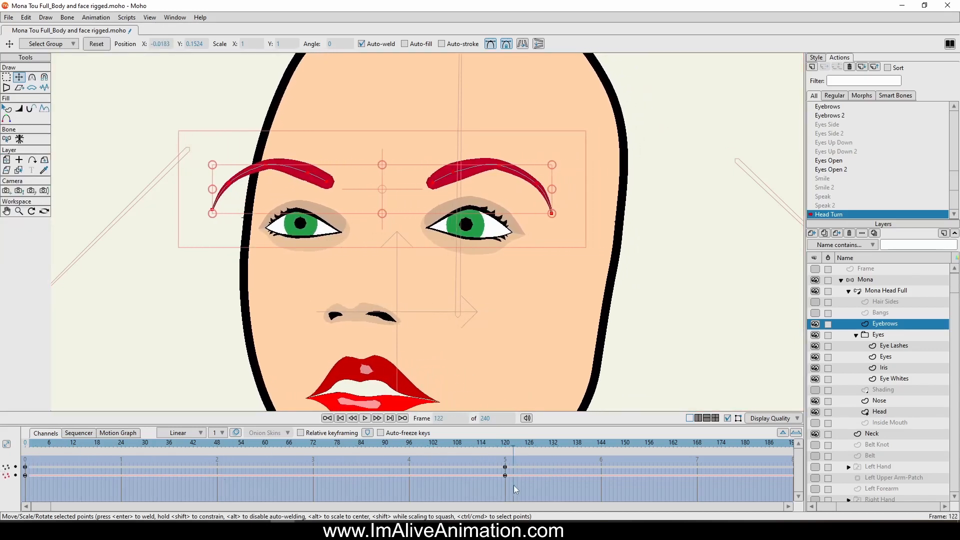
left_click_drag(550, 283, 532, 291)
left_click_drag(505, 448, 504, 482)
left_click(510, 343)
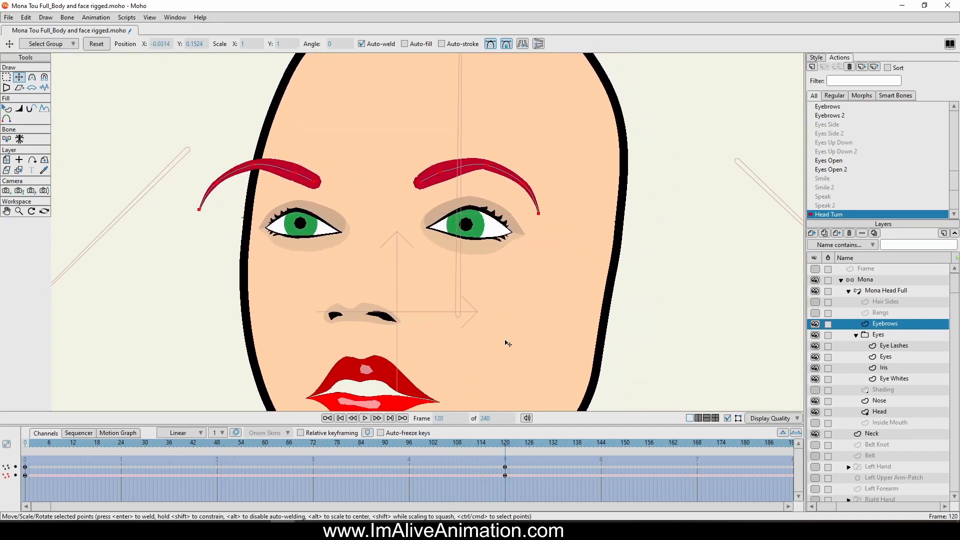
key("ctrl+a")
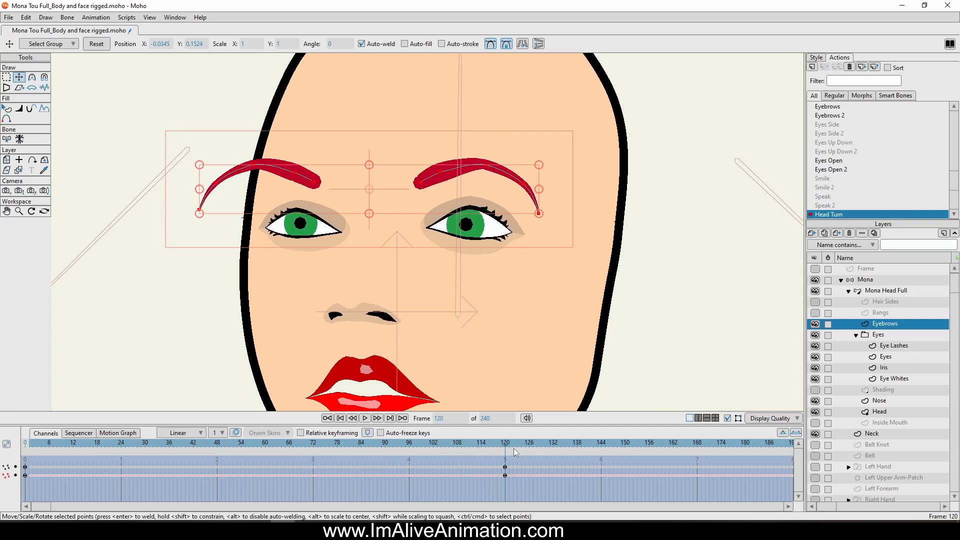
left_click_drag(506, 446, 131, 448)
left_click_drag(50, 442, 504, 473)
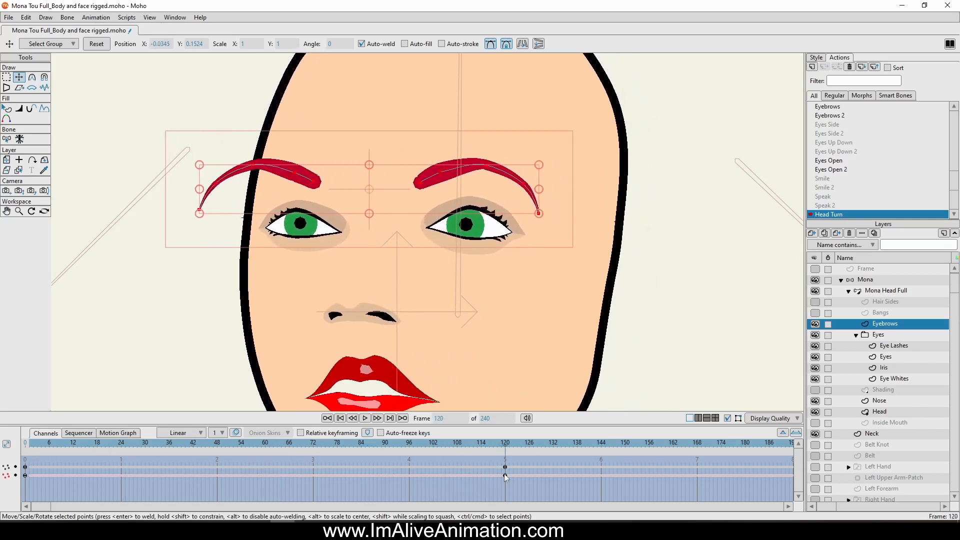
Stretch the viewer's-right eyebrow slightly outward at frame 120, centring it at about X 0.1047, Y 0.1522.
left_click(7, 77)
mouse_move(424, 121)
left_mouse_down()
mouse_move(384, 157)
mouse_move(527, 272)
mouse_move(438, 141)
mouse_move(372, 132)
left_mouse_up()
left_click(20, 78)
scroll(523, 185, "up", 2)
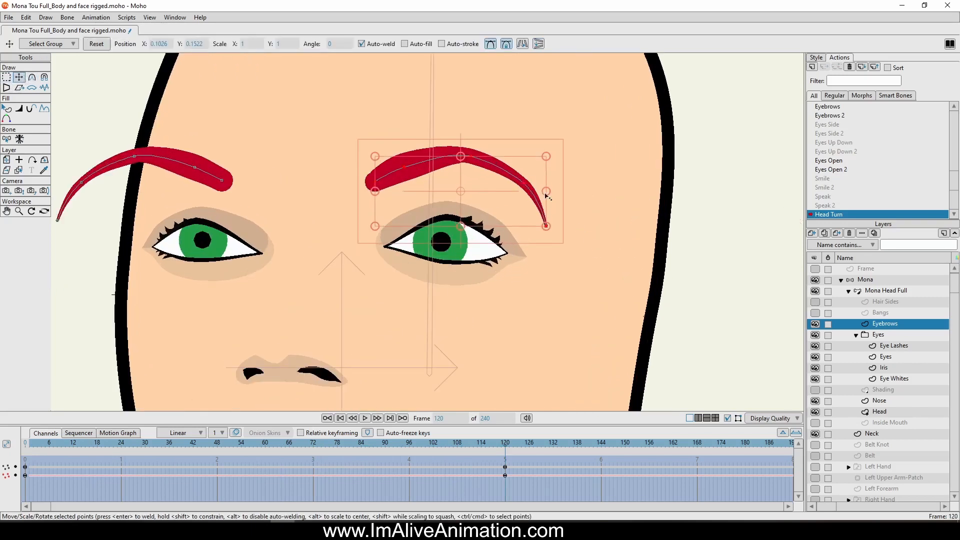
left_click_drag(547, 196, 552, 196)
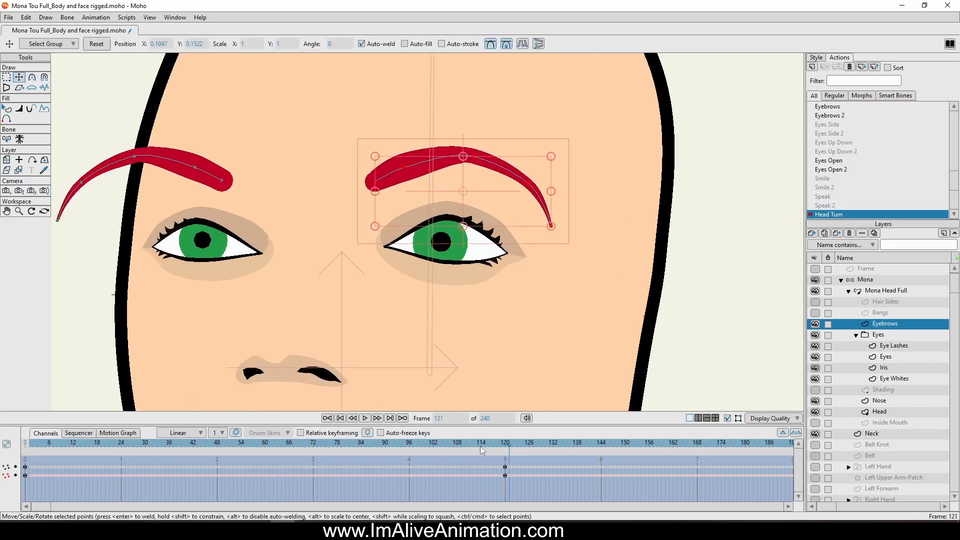
mouse_move(480, 446)
left_mouse_down()
mouse_move(19, 453)
mouse_move(478, 464)
left_mouse_up()
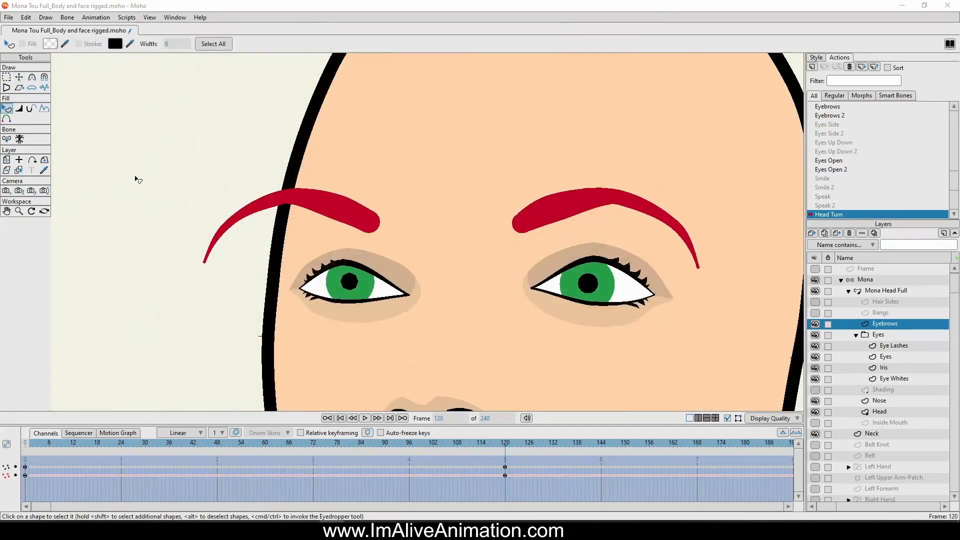
Select the viewer's-left eyebrow shape and examine its stroke style settings.
left_click(19, 77)
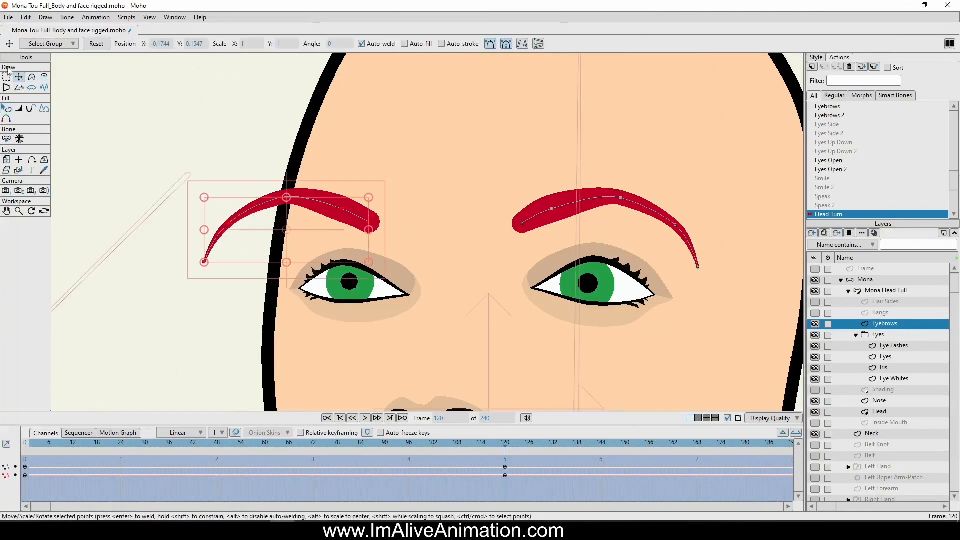
left_click(7, 108)
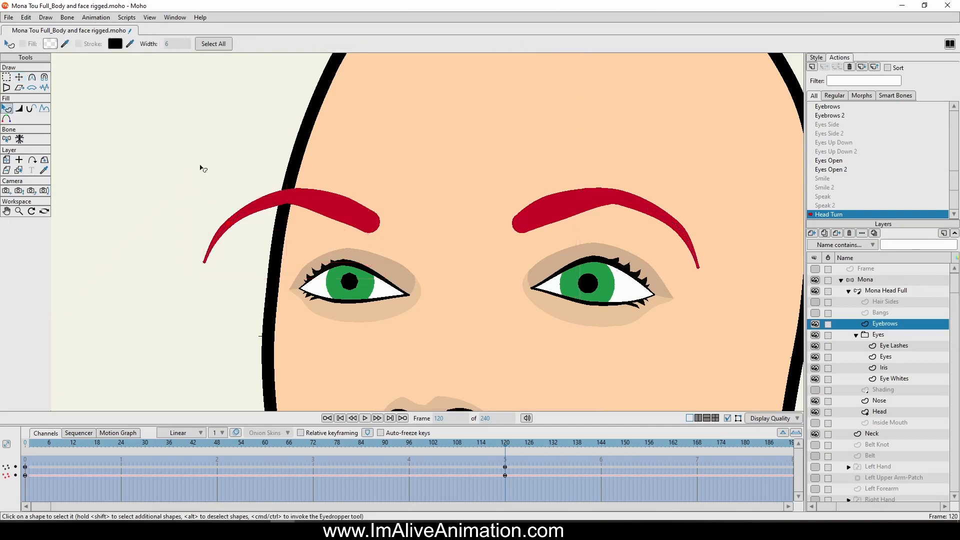
left_click(319, 202)
left_click(816, 58)
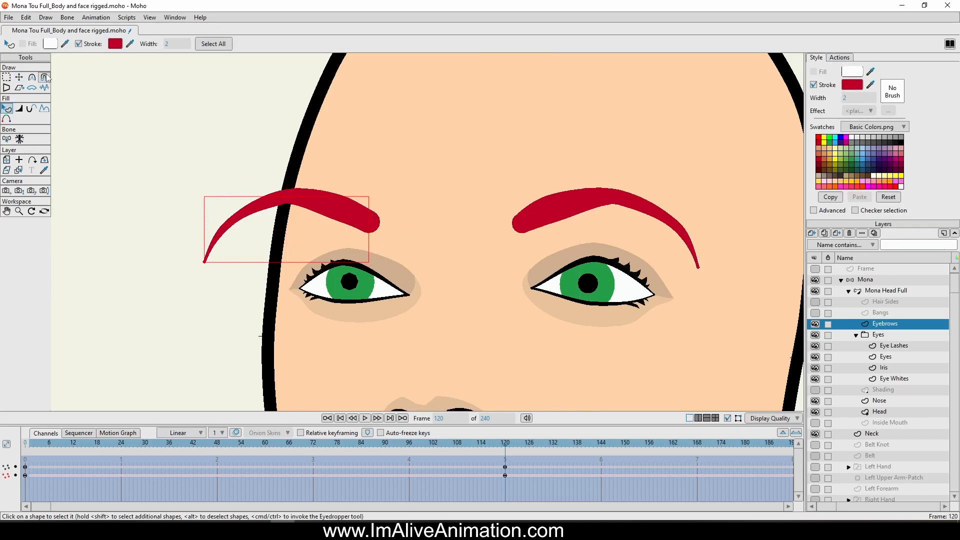
Shrink the viewer's-left eyebrow at frame 120 and place it above its eye at about X -0.1360, Y 0.159.
left_click(20, 78)
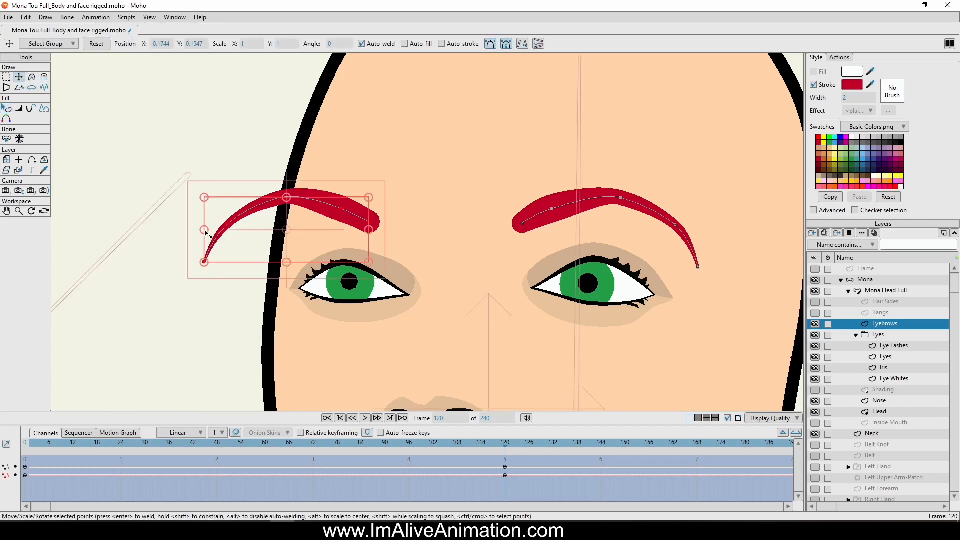
left_click_drag(205, 198, 231, 218)
left_click_drag(294, 232, 352, 229)
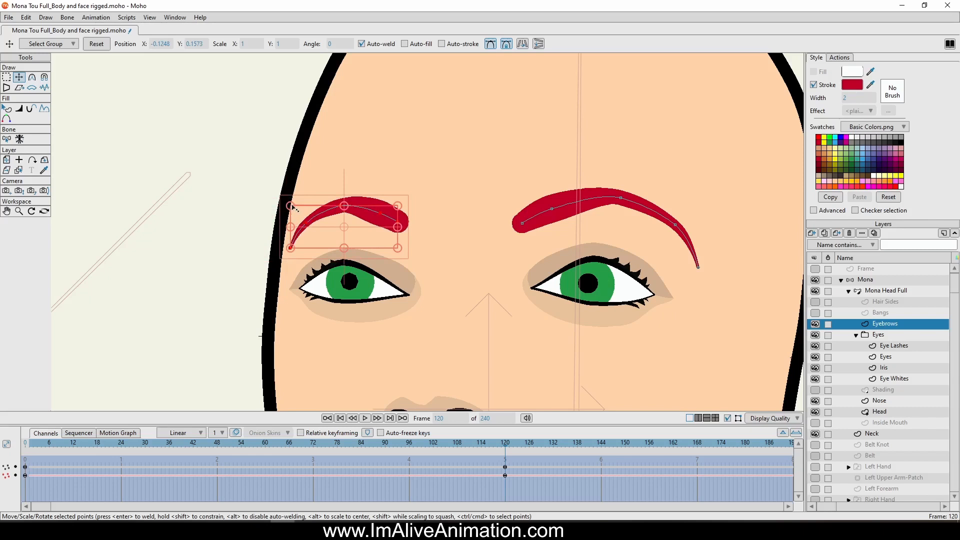
left_click_drag(292, 206, 275, 200)
left_click_drag(344, 226, 365, 230)
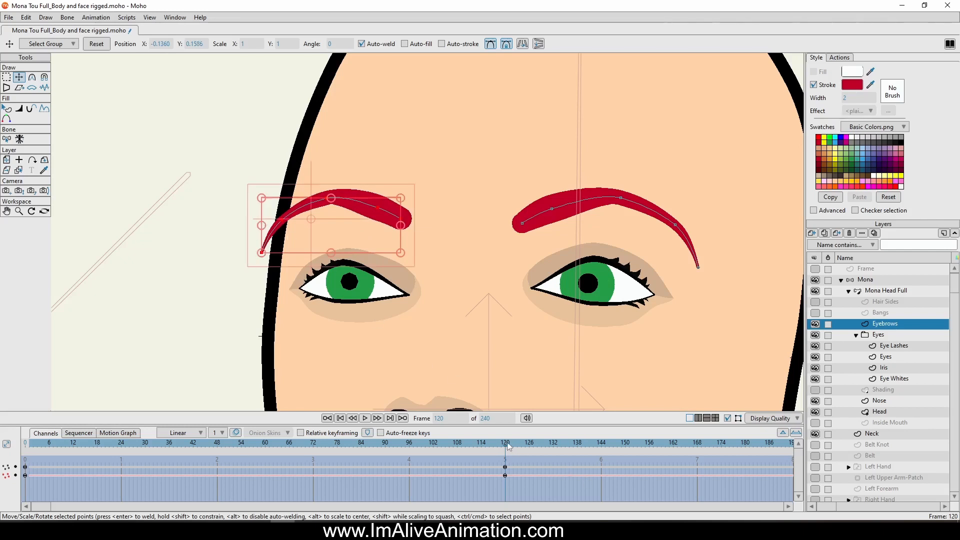
left_click_drag(506, 446, 518, 468)
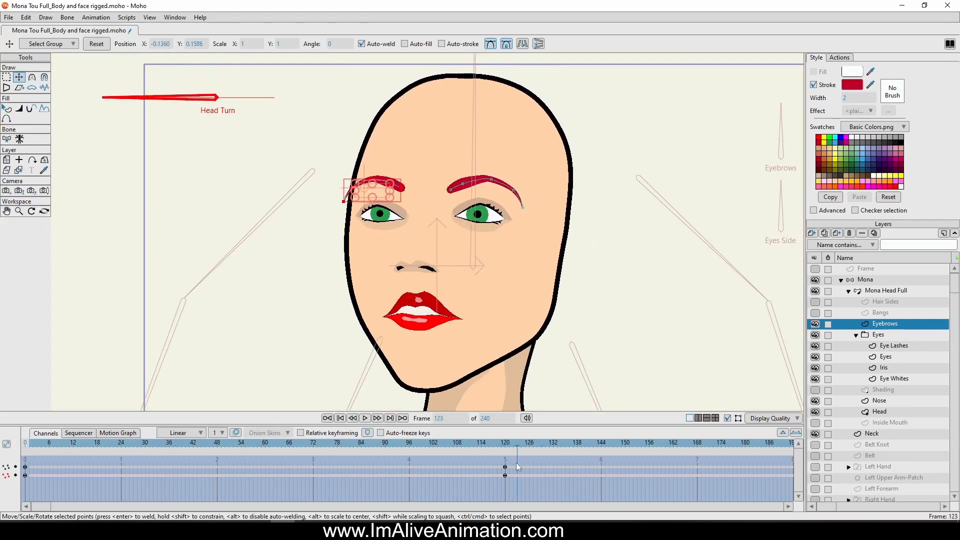
Lasso the outer points of the viewer's-left eyebrow at frame 120 and shift them slightly inward, to about X -0.1633, Y 0.1586.
scroll(369, 150, "up", 5)
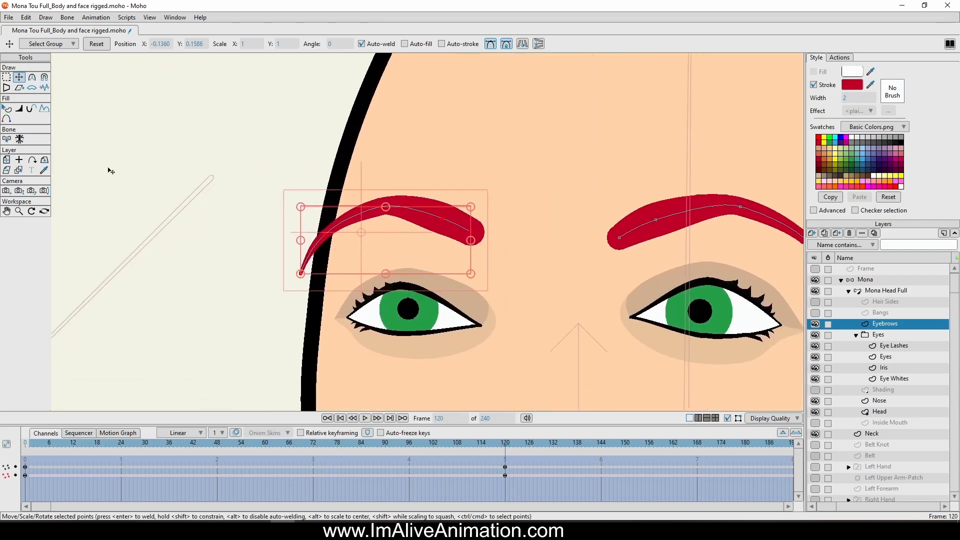
key("g")
mouse_move(362, 176)
left_mouse_down()
mouse_move(338, 180)
mouse_move(261, 227)
mouse_move(305, 289)
mouse_move(364, 282)
mouse_move(422, 228)
left_mouse_up()
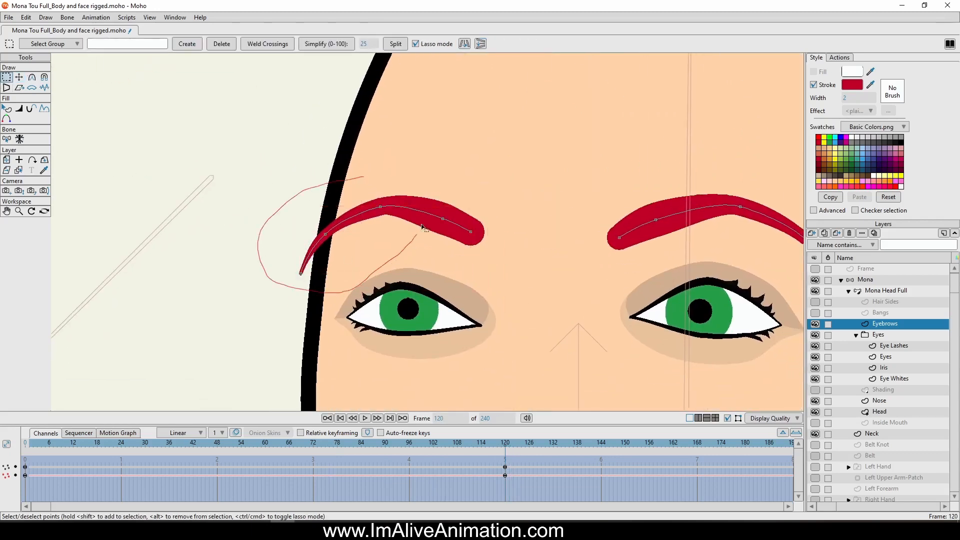
left_click(19, 77)
scroll(199, 185, "up", 3)
left_click_drag(376, 281, 400, 280)
scroll(542, 292, "down", 4)
left_click_drag(540, 289, 505, 228)
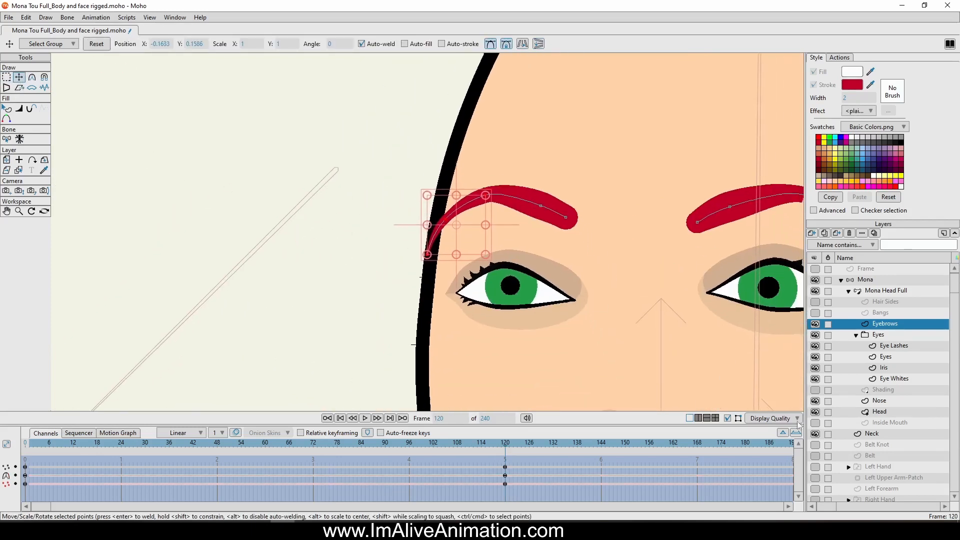
scroll(595, 295, "down", 4)
left_click_drag(595, 295, 436, 271)
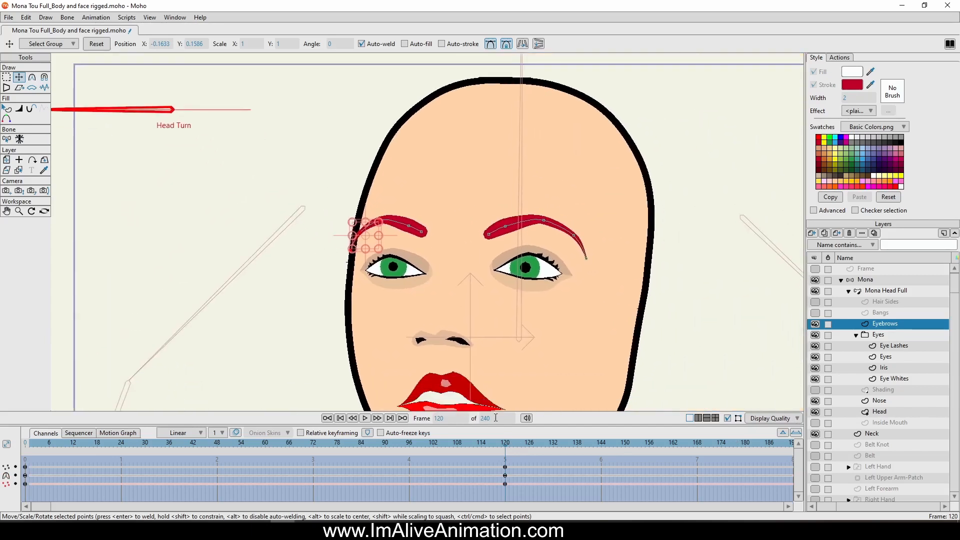
Move all Inside Mouth points at frame 138 toward the turned side, behind the lips, to about X -0.0330, Y -0.1009.
left_click_drag(505, 445, 577, 494)
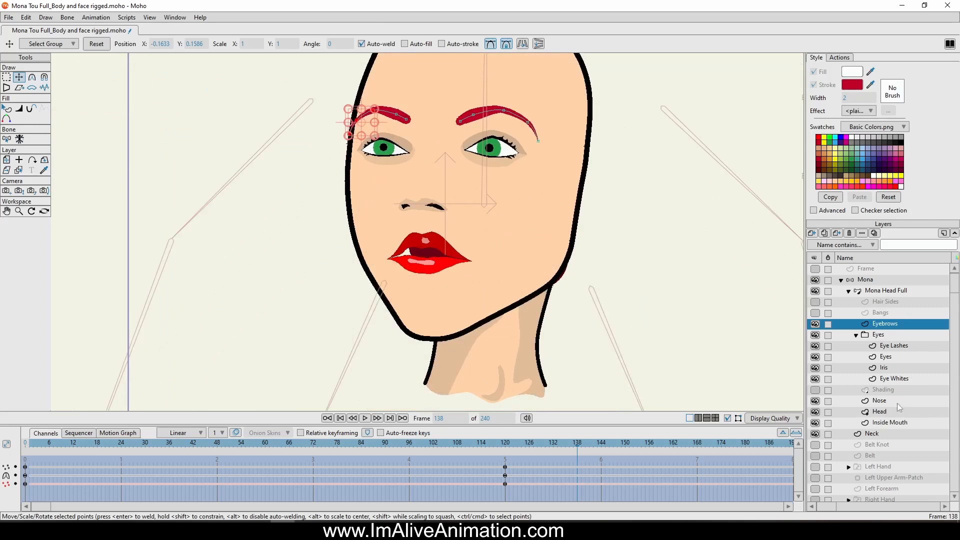
left_click(898, 423)
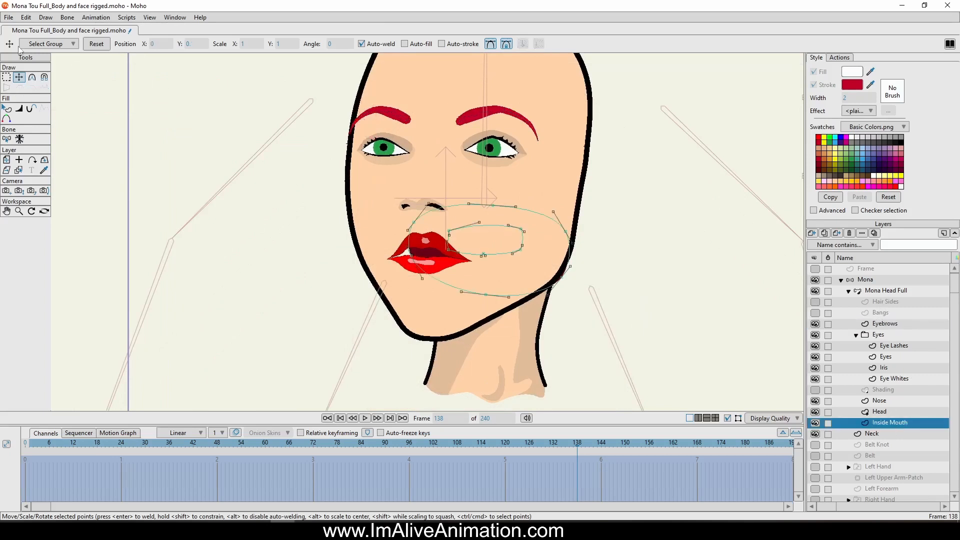
left_click(7, 78)
key("ctrl+a")
key("t")
left_click_drag(525, 265, 475, 270)
scroll(434, 253, "up", 3)
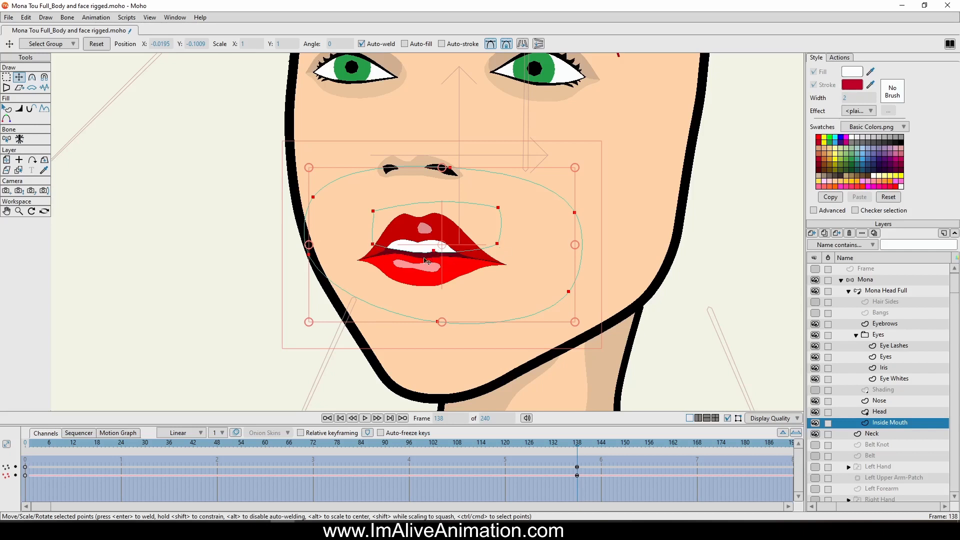
left_click_drag(514, 289, 500, 287)
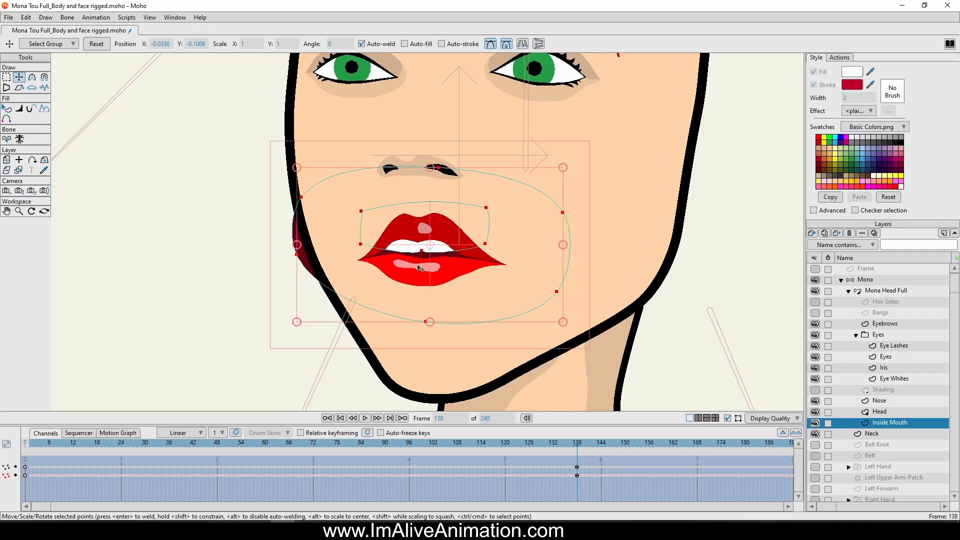
scroll(500, 287, "up", 5)
scroll(339, 233, "down", 5)
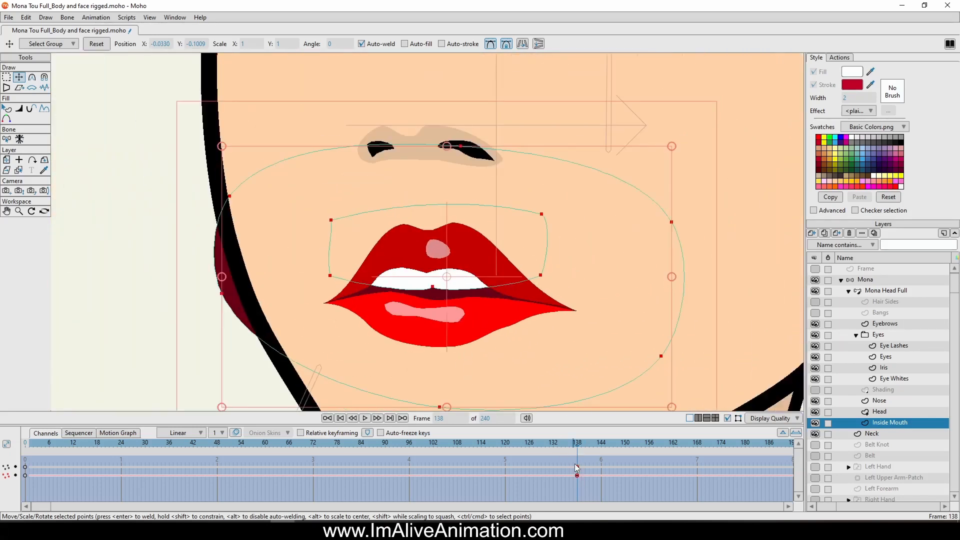
Move the Inside Mouth keyframes from frame 138 to frame 120, set its keys to Linear and check the turn.
left_click_drag(577, 475, 507, 476)
left_click_drag(506, 443, 145, 464)
left_click_drag(581, 486, 11, 448)
right_click(26, 468)
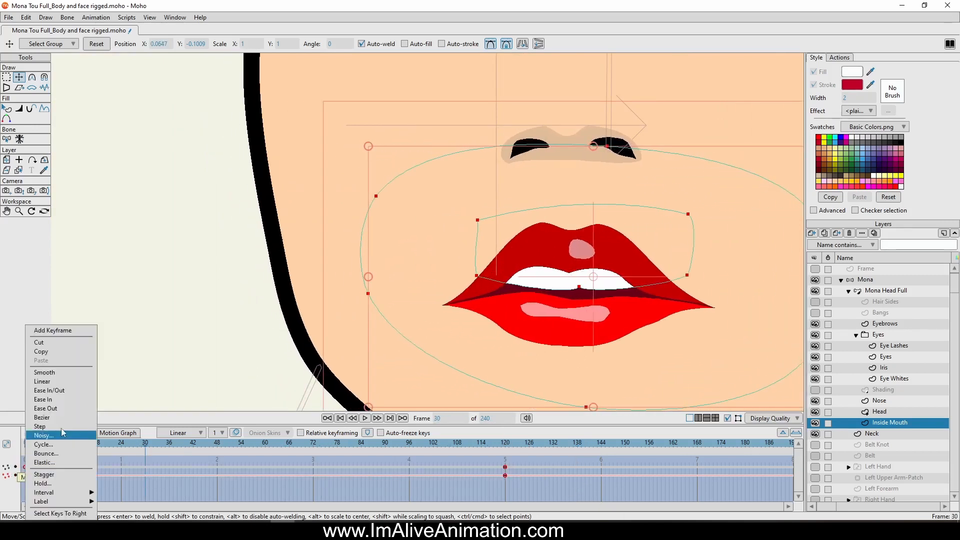
left_click(50, 384)
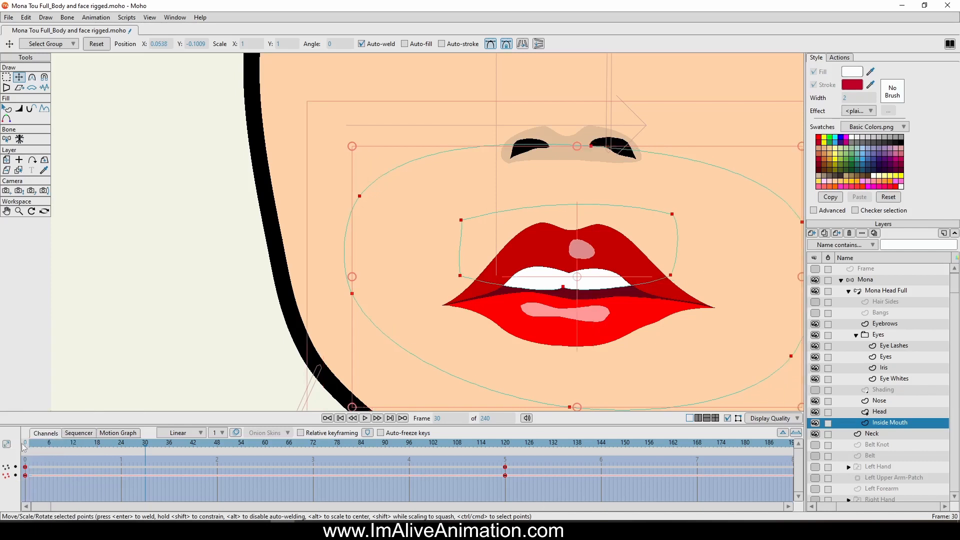
left_click_drag(28, 445, 506, 484)
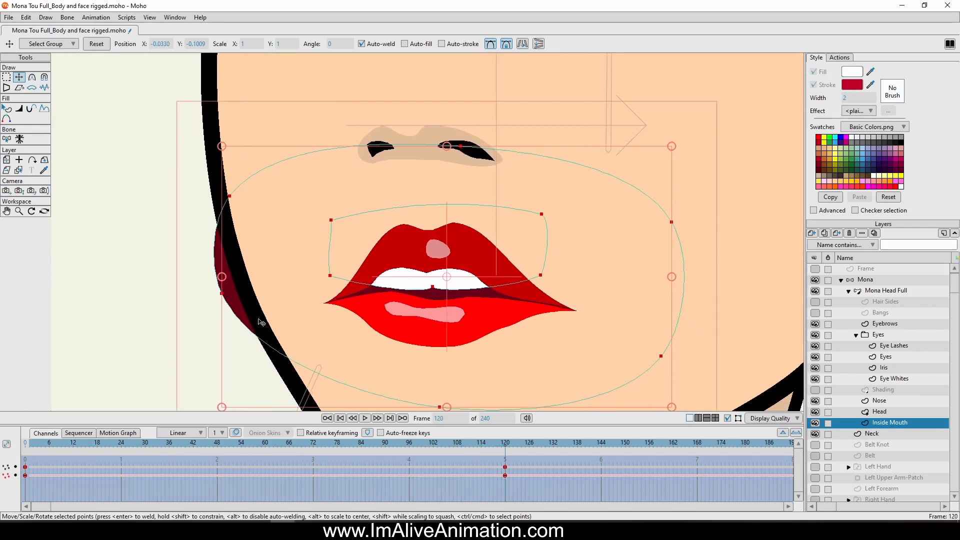
Pull the two outer Inside Mouth points at frame 120 back inside the face outline, the lower one to about X -0.1542, Y -0.1121.
left_click(223, 296)
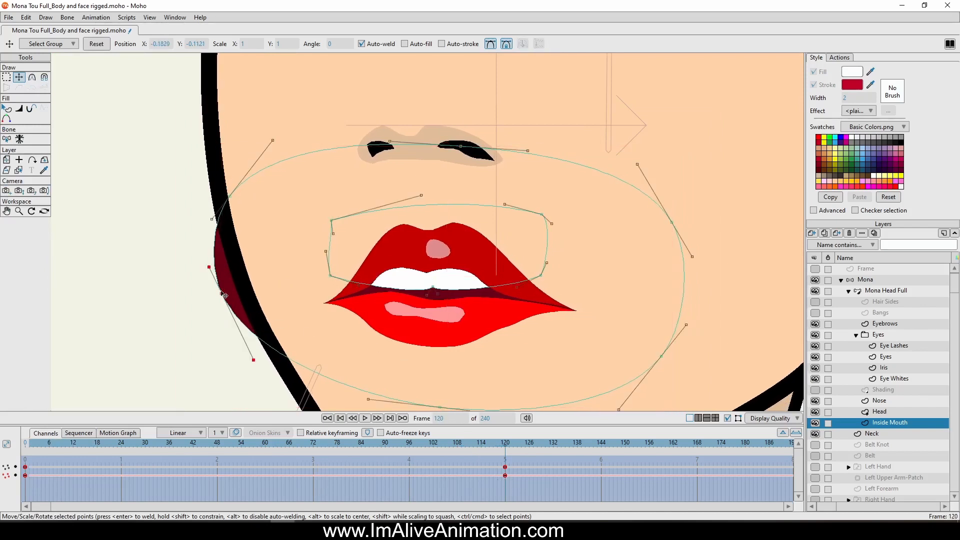
left_click_drag(223, 295, 265, 295)
left_click_drag(227, 201, 250, 200)
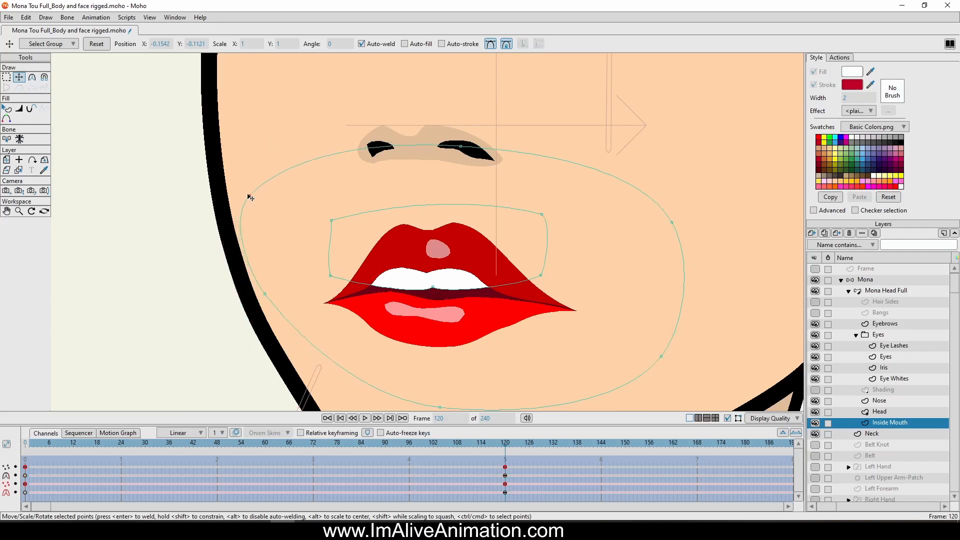
scroll(373, 186, "down", 2)
scroll(500, 95, "down", 3)
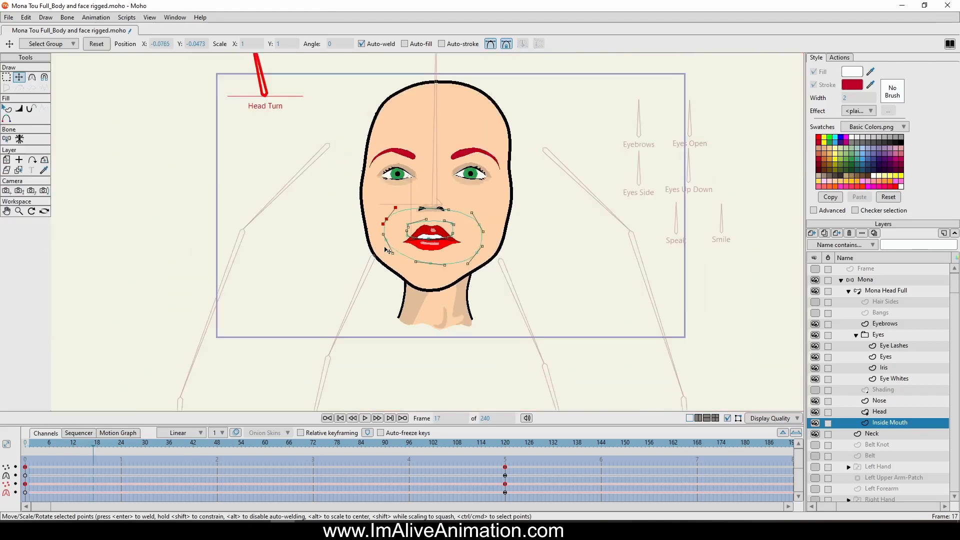
left_click_drag(385, 248, 392, 287)
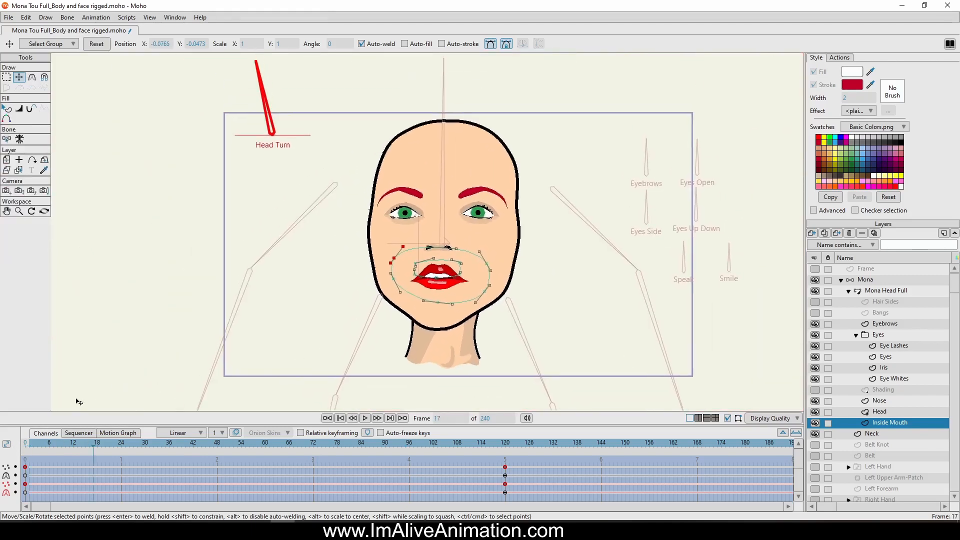
Set all Inside Mouth keyframes at frames 0 and 120 to Linear interpolation and check the start of the turn.
left_click_drag(494, 495, 20, 455)
right_click(25, 467)
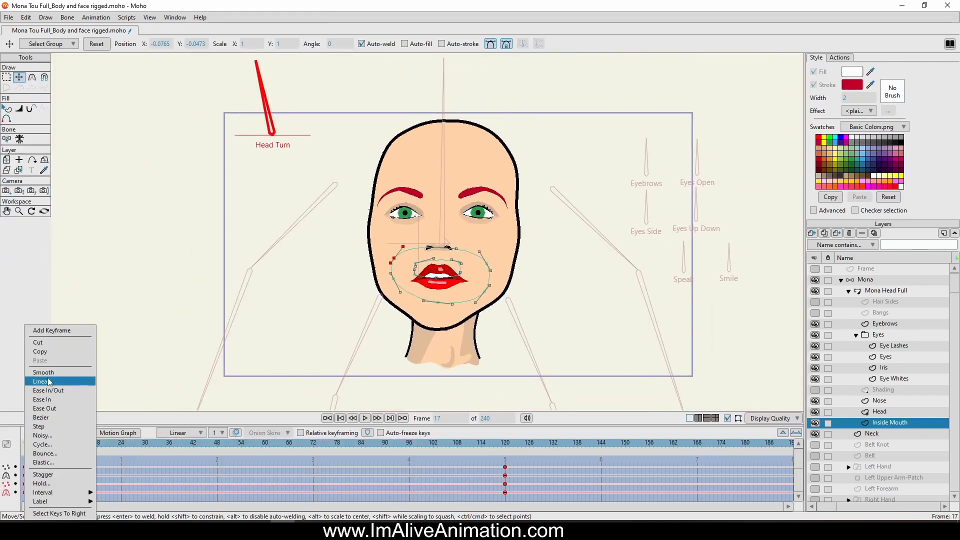
left_click(47, 377)
left_click(29, 445)
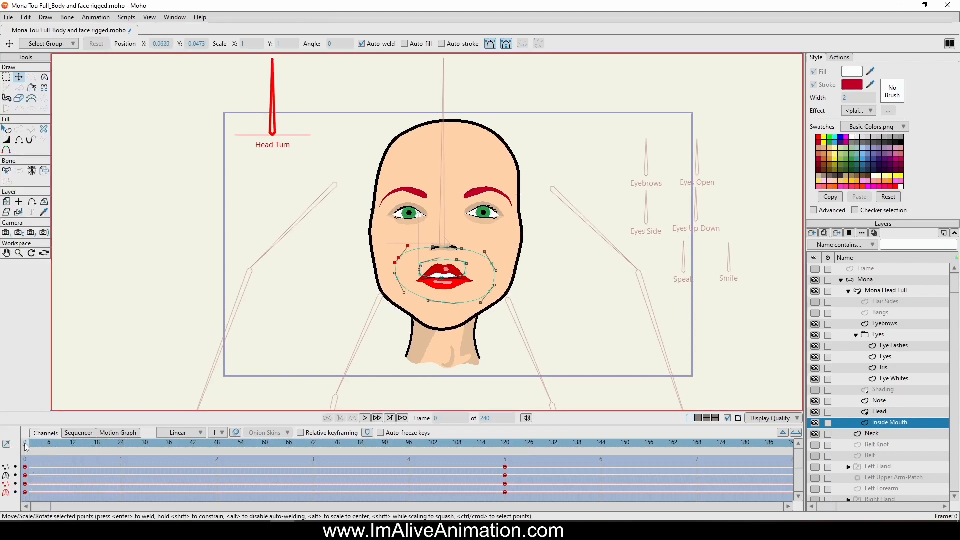
left_click_drag(155, 449, 25, 461)
Show the Shading layer, compare it with the Head layer and select it for editing.
left_click(816, 390)
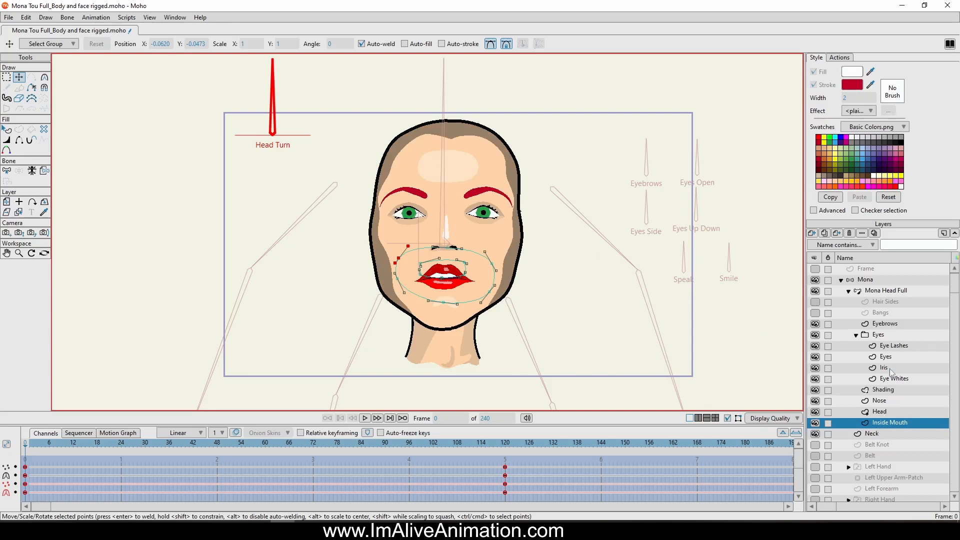
left_click(883, 292)
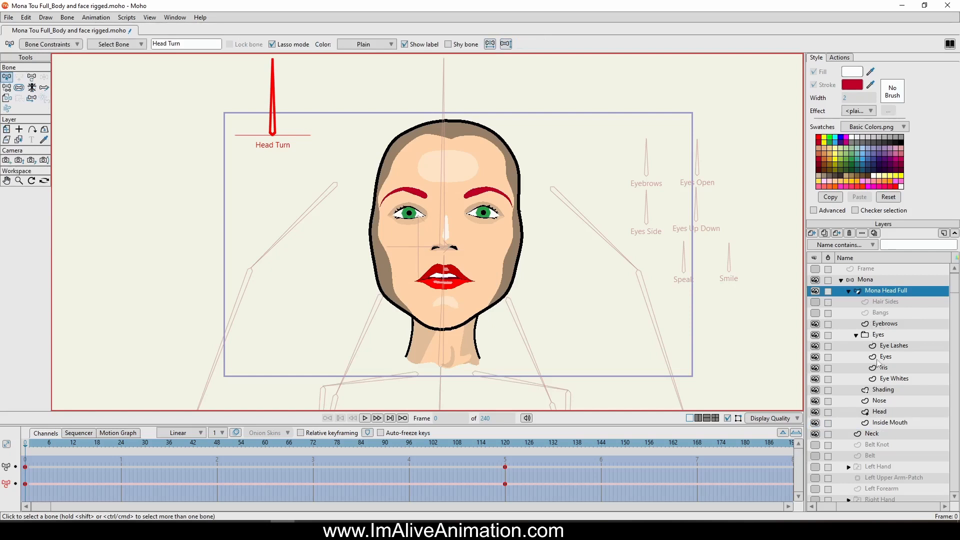
left_click(888, 391)
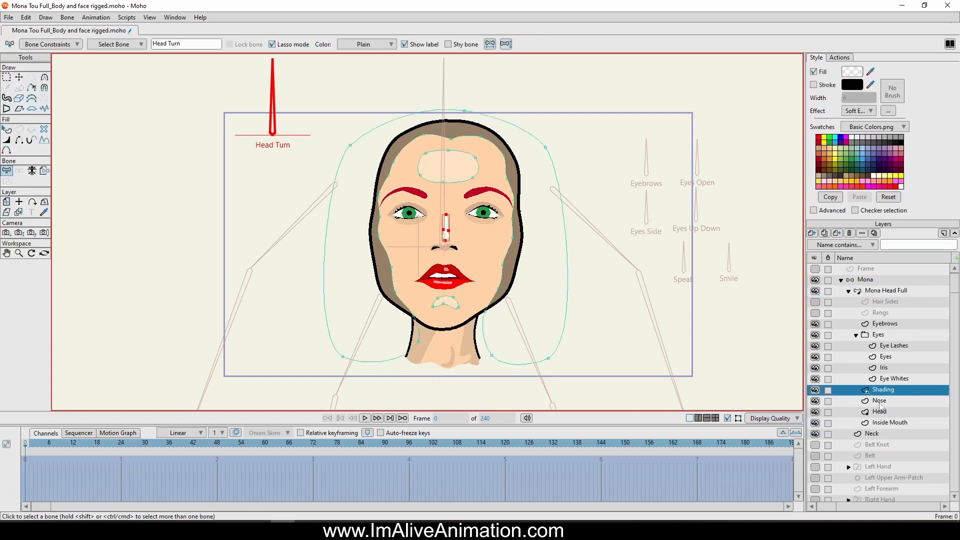
left_click(883, 413)
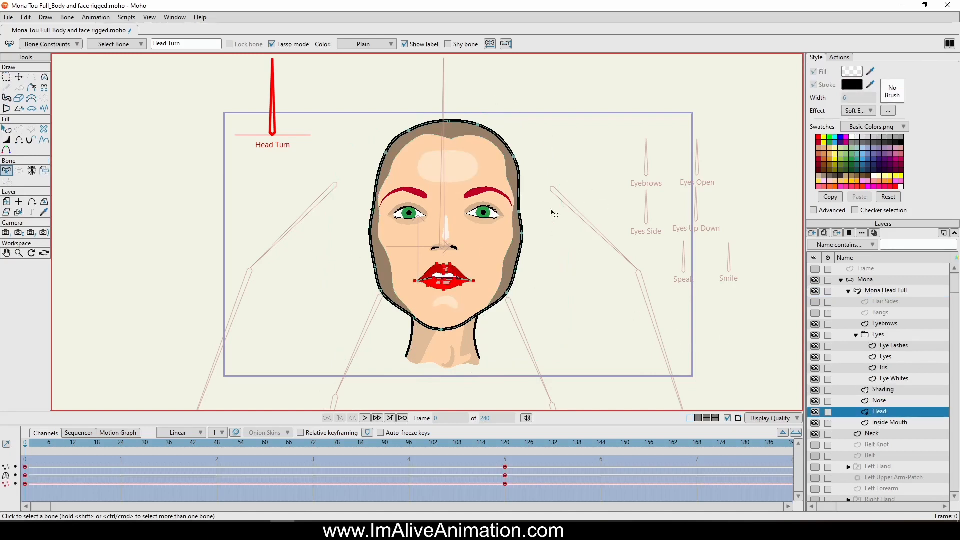
left_click(895, 392)
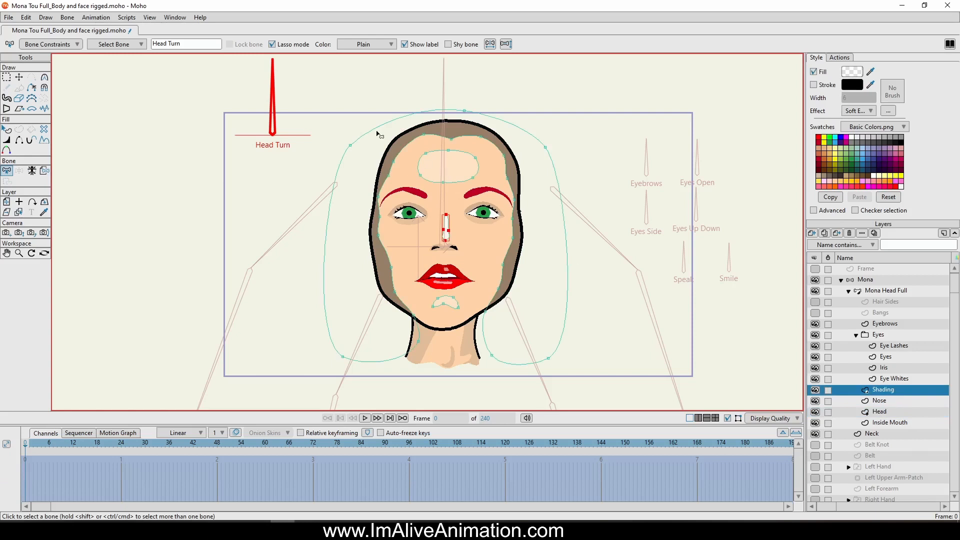
scroll(490, 132, "up", 3)
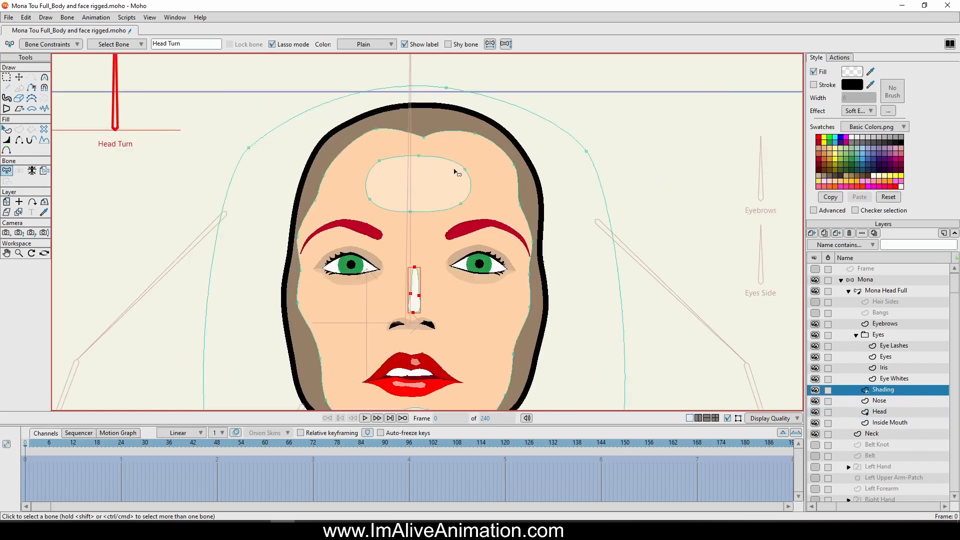
mouse_move(288, 270)
left_mouse_down()
mouse_move(272, 241)
mouse_move(278, 195)
left_mouse_up()
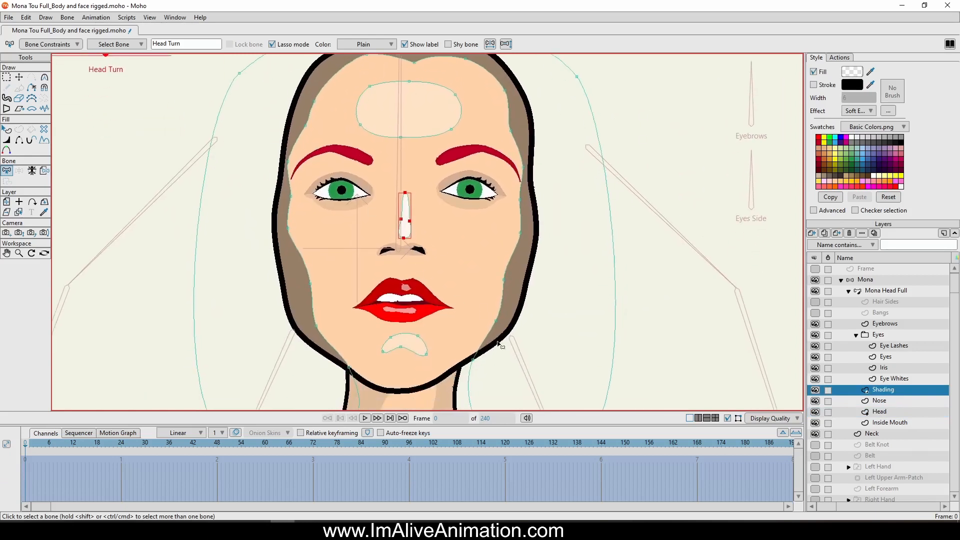
Shift all Shading points at frame 120 toward the turned side, to about X -0.0162, Y 0.0392.
left_click(19, 76)
left_click_drag(30, 468, 507, 468)
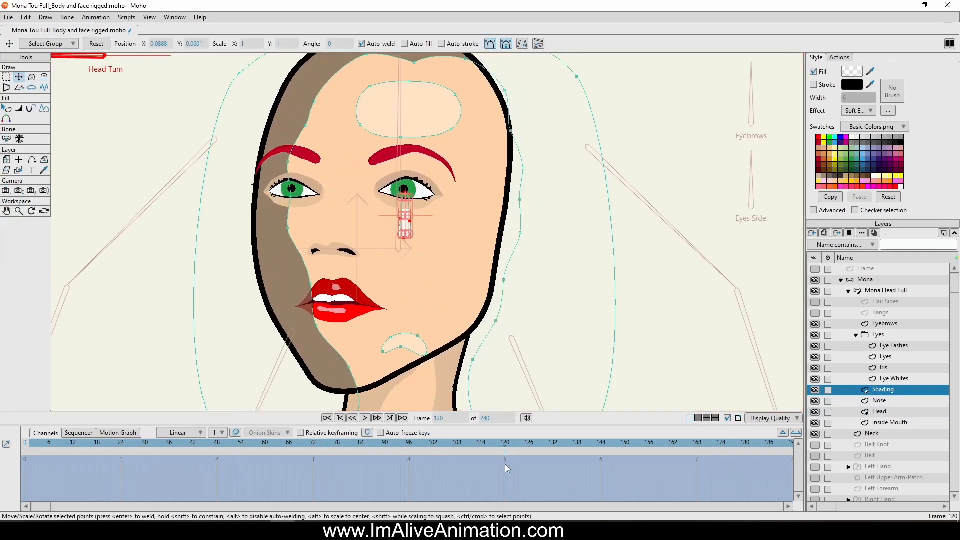
left_click_drag(339, 209, 416, 191)
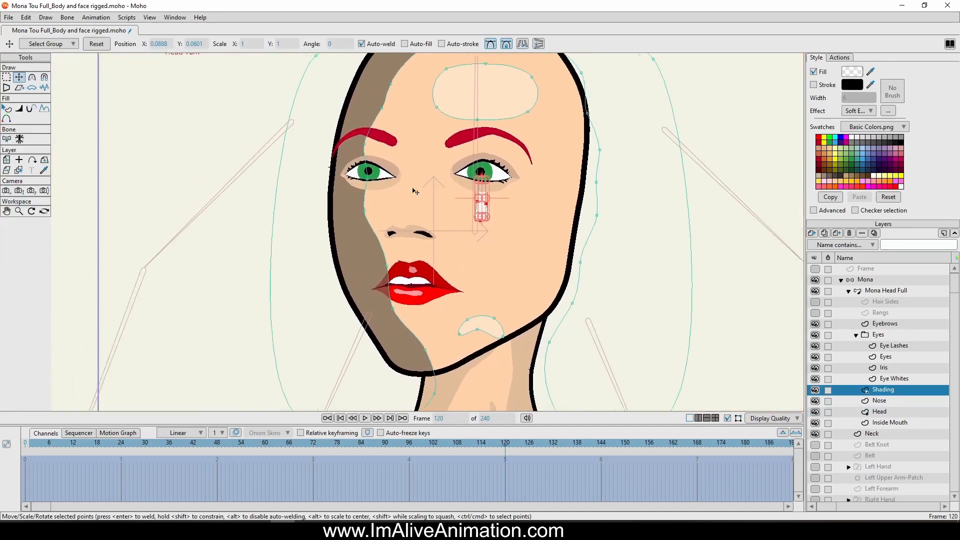
key("ctrl+a")
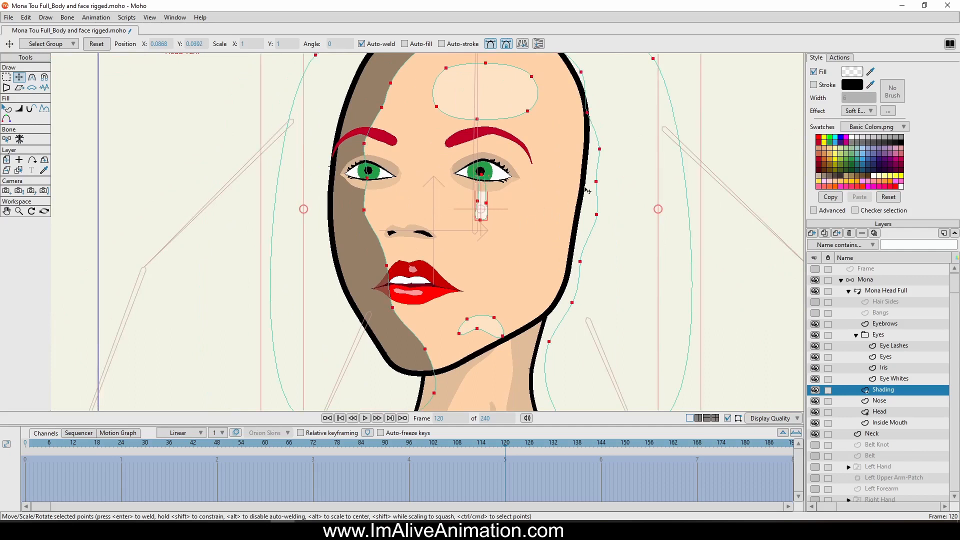
mouse_move(521, 244)
left_mouse_down()
mouse_move(469, 244)
mouse_move(504, 265)
left_mouse_up()
Set the Shading keyframes at frames 0 and 120 to Linear interpolation and preview the head turn.
left_click_drag(504, 445, 6, 477)
left_click_drag(524, 497, 9, 456)
right_click(25, 469)
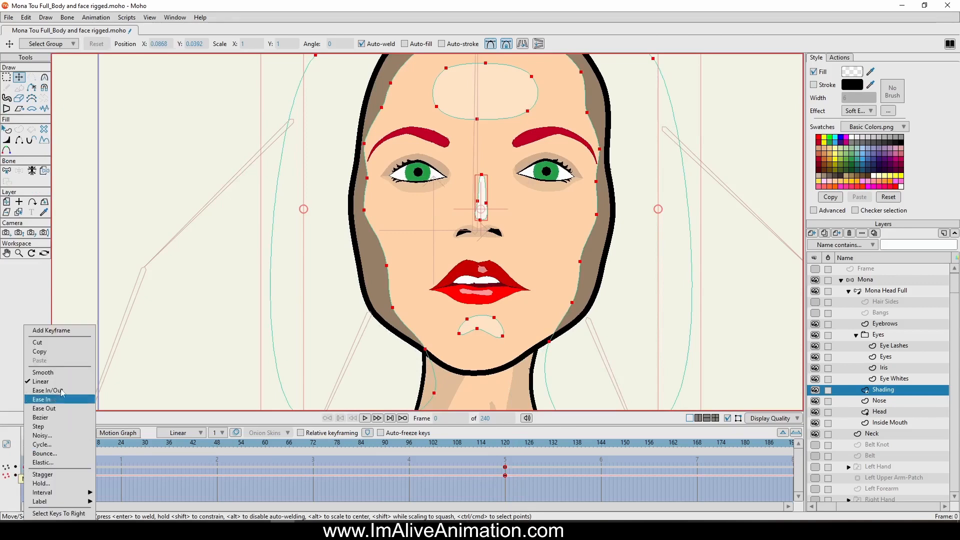
left_click(60, 382)
left_click_drag(23, 450, 606, 483)
left_click_drag(409, 490, 506, 475)
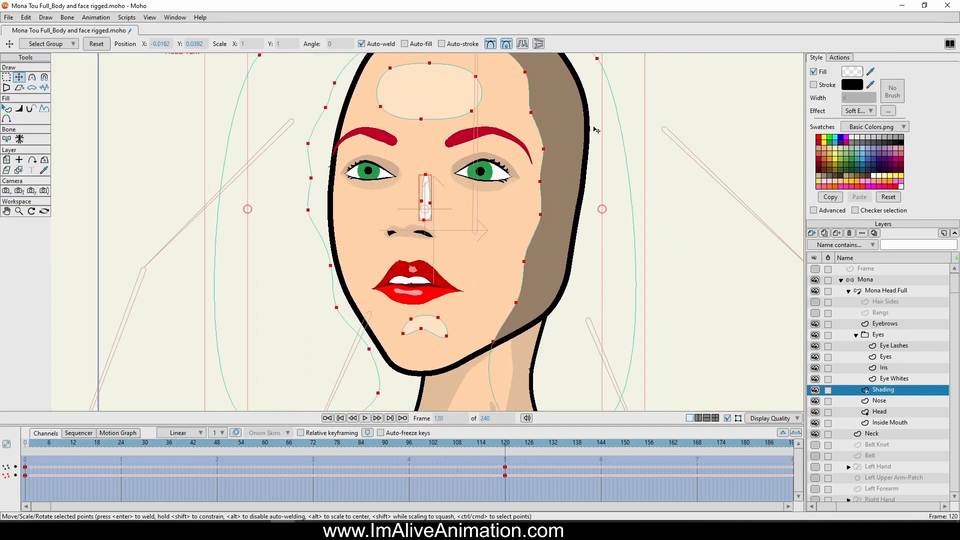
Select the dark outer shading shape at frame 120, move it outward to about X 0.0013, Y 0.0392, and check the turn.
left_click(564, 121)
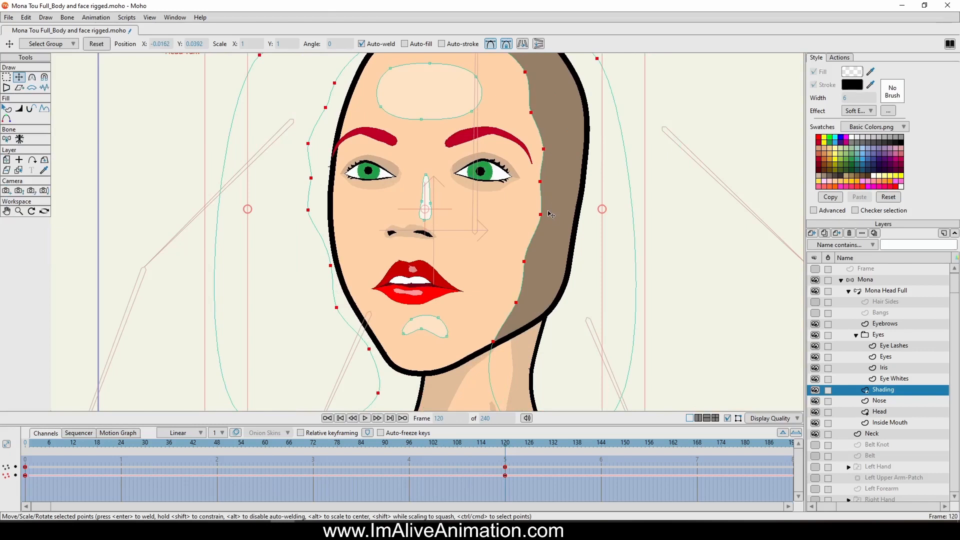
left_click_drag(555, 224, 567, 228)
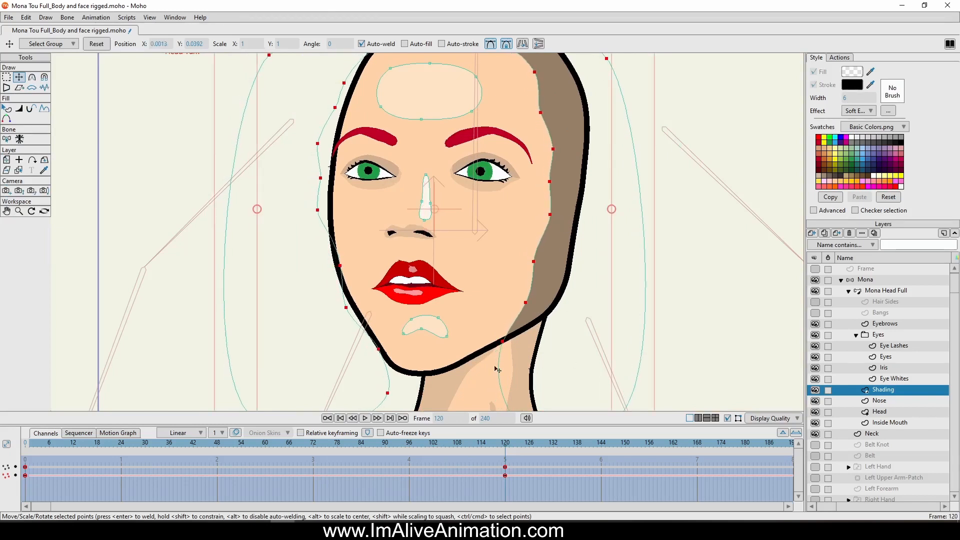
left_click(165, 443)
left_click_drag(130, 448, 503, 430)
Select the shading points along the far side of the face at frame 120, shift them inward to about X -0.1170, and check the turn.
left_click(6, 77)
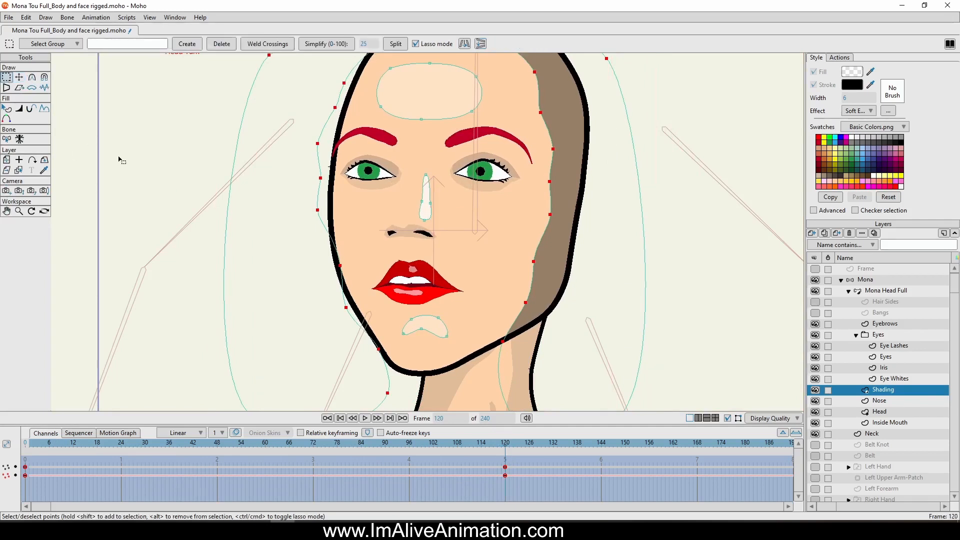
scroll(229, 172, "down", 2)
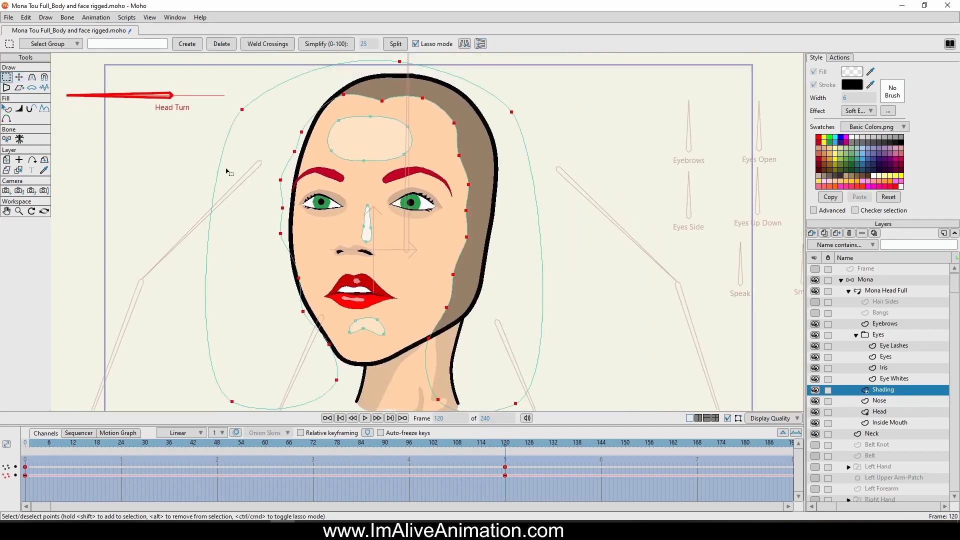
left_click(315, 142)
mouse_move(324, 134)
left_mouse_down()
mouse_move(351, 83)
mouse_move(280, 135)
mouse_move(242, 221)
mouse_move(267, 297)
mouse_move(325, 365)
mouse_move(356, 344)
mouse_move(333, 181)
mouse_move(321, 133)
left_mouse_up()
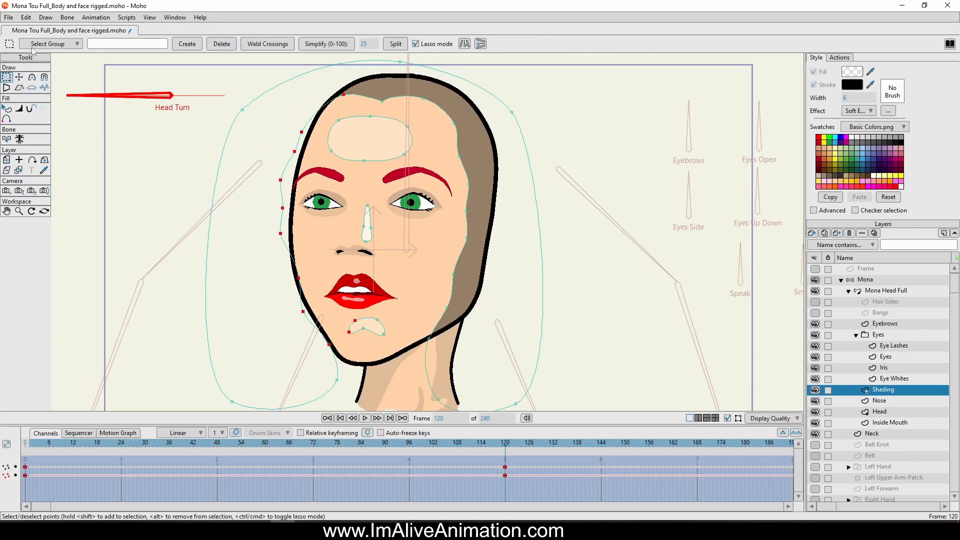
left_click(19, 77)
scroll(316, 236, "up", 2)
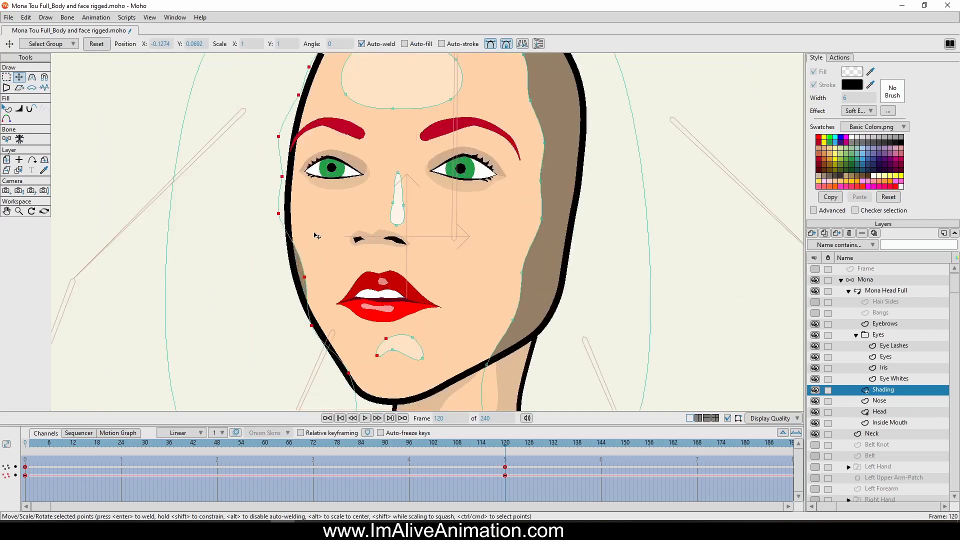
left_click_drag(316, 236, 318, 236)
left_click_drag(26, 450, 506, 473)
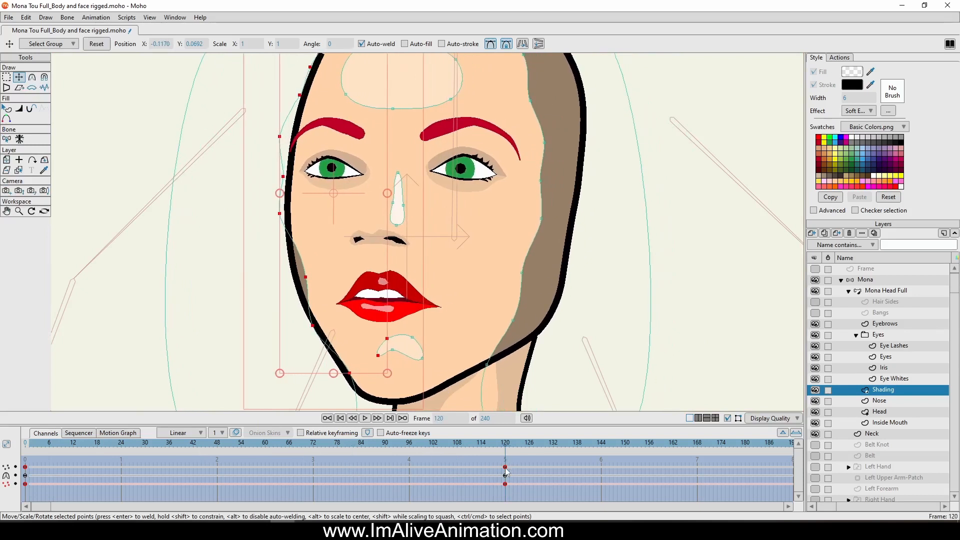
mouse_move(506, 471)
left_mouse_down()
mouse_move(68, 463)
mouse_move(541, 478)
mouse_move(506, 484)
left_mouse_up()
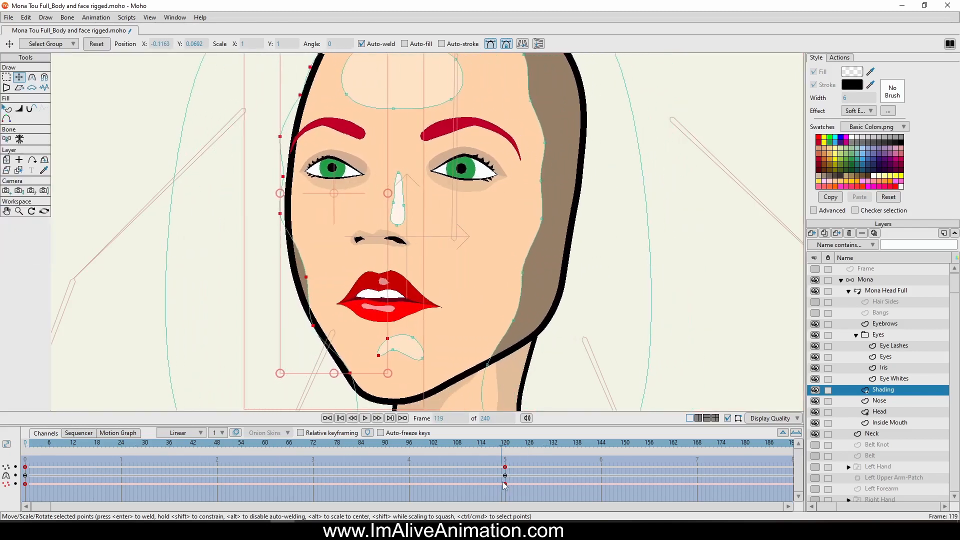
Move the nose highlight at frame 120 to about X -0.0541, Y 0.0601 and skew its lower end toward the turned side.
double_click(401, 216)
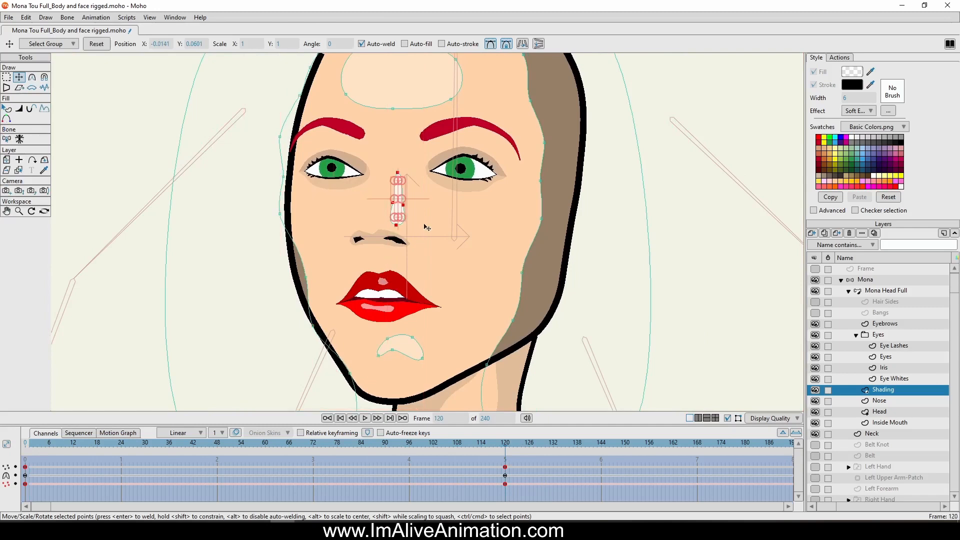
scroll(426, 227, "up", 5)
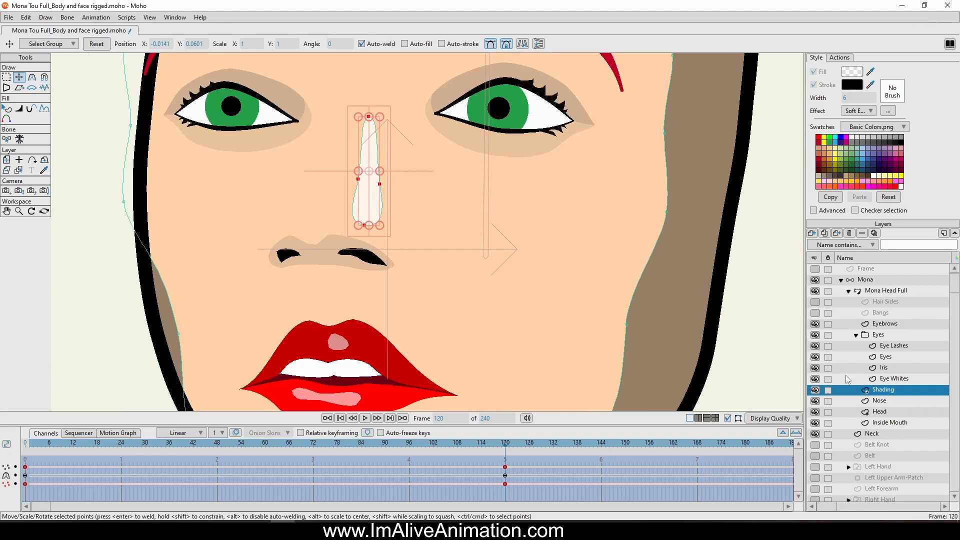
left_click_drag(457, 202, 405, 198)
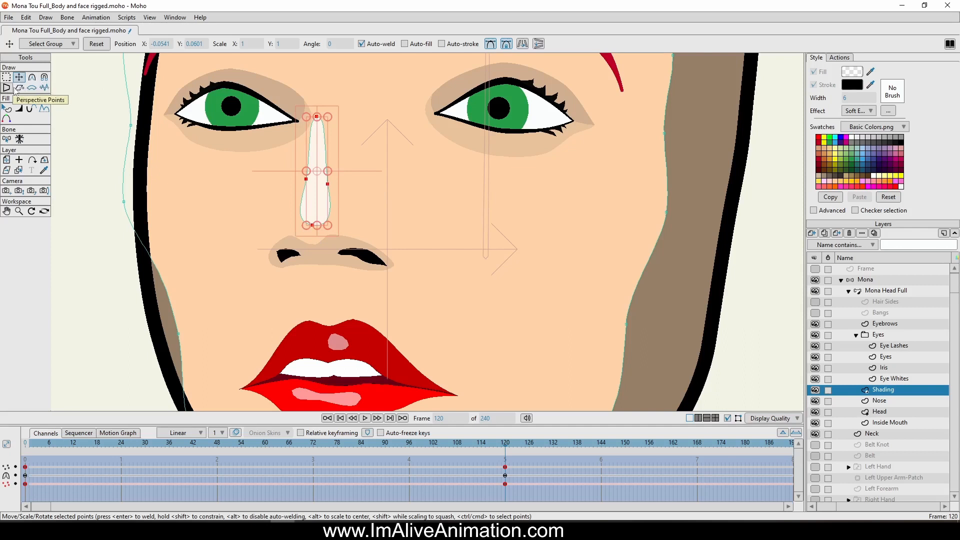
left_click(19, 88)
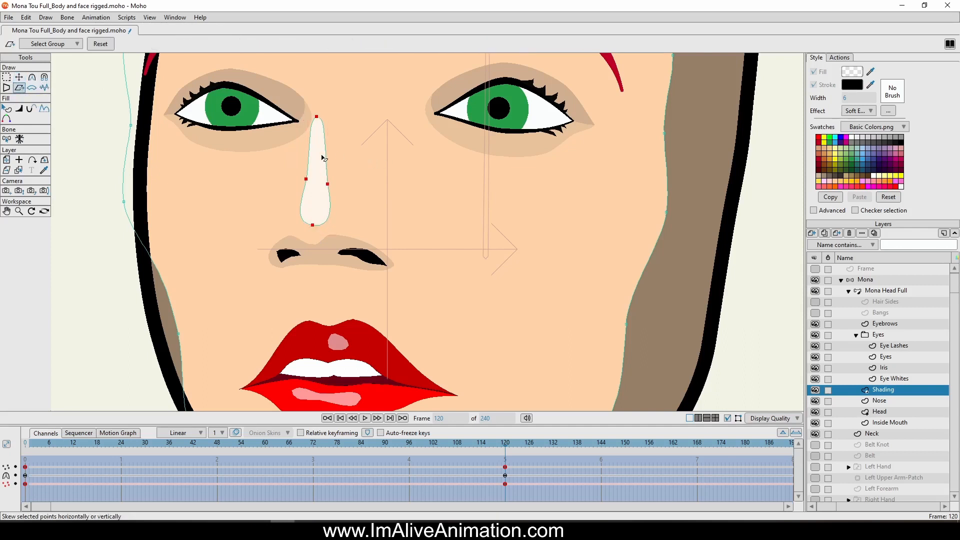
left_click_drag(323, 158, 345, 155)
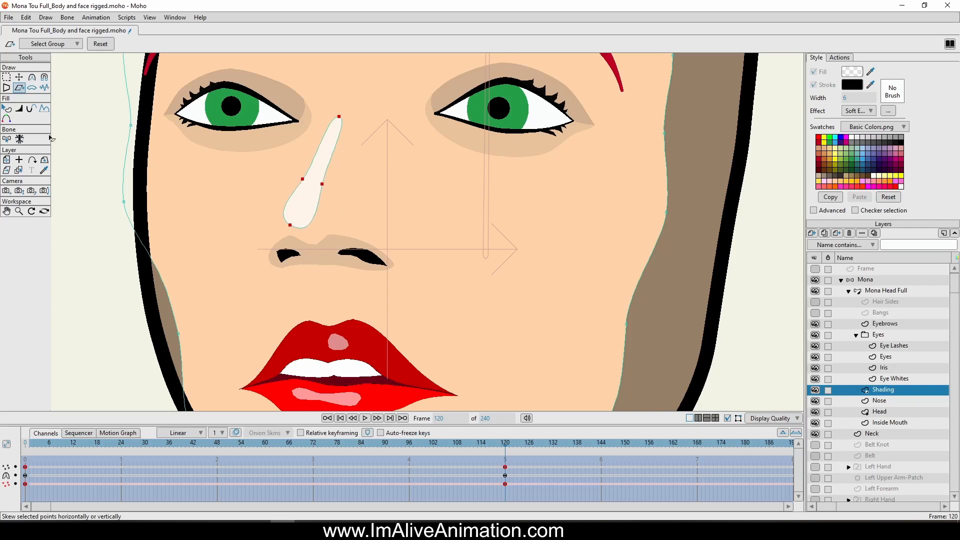
Shift the skewed nose highlight to about X -0.0403, Y 0.0601 and preview the head turn, including with the Eyes group selected.
left_click(19, 77)
left_click_drag(461, 253, 479, 251)
scroll(499, 255, "down", 3)
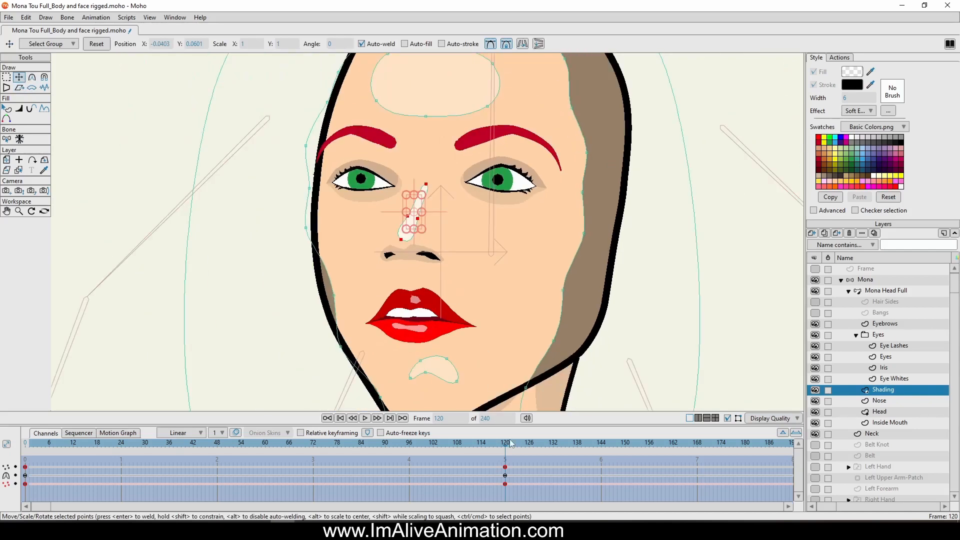
left_click_drag(508, 443, 25, 468)
left_click_drag(137, 475, 517, 478)
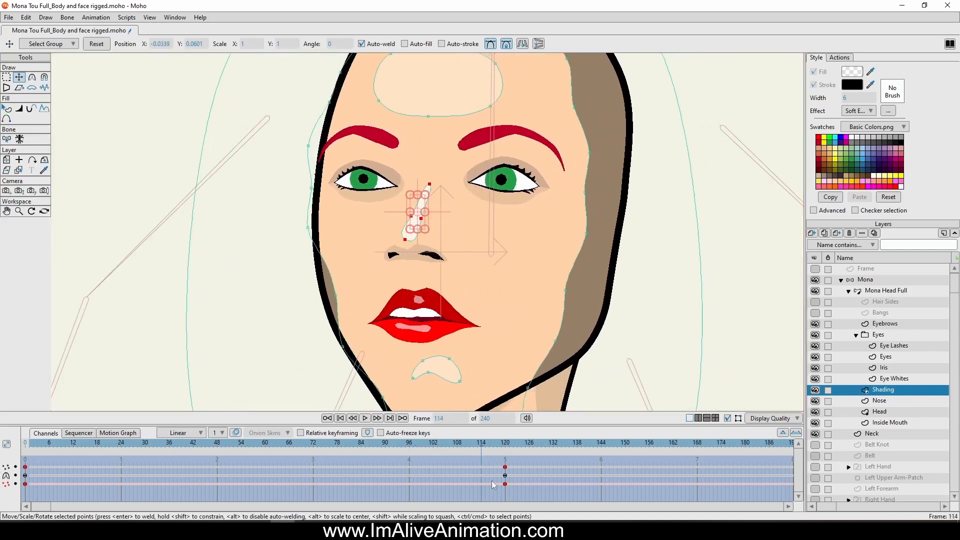
left_click(888, 338)
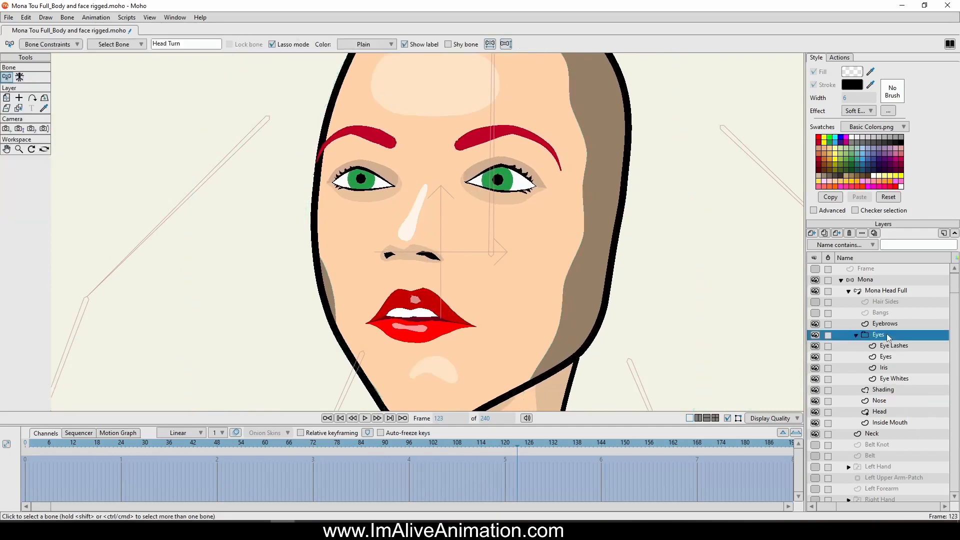
left_click_drag(29, 449, 506, 469)
scroll(330, 152, "up", 2)
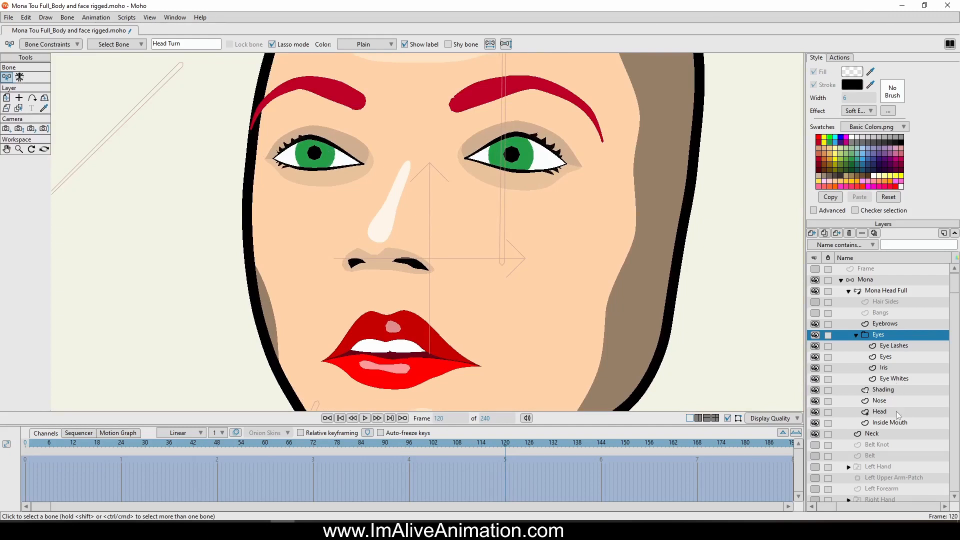
Reduce the skew of the nose highlight on the Shading layer at frame 120 and move it to about X -0.0451, Y 0.0601.
left_click(884, 390)
scroll(484, 192, "up", 1)
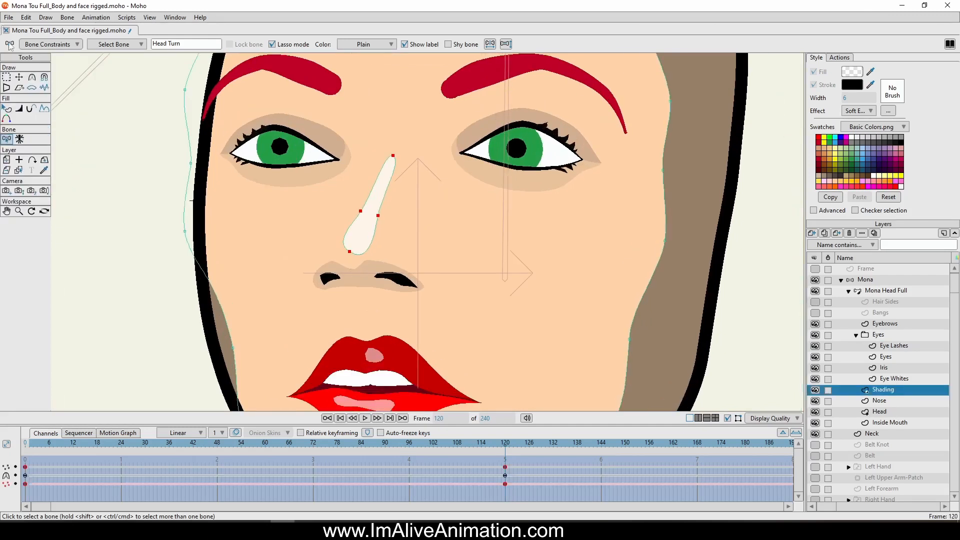
left_click(7, 78)
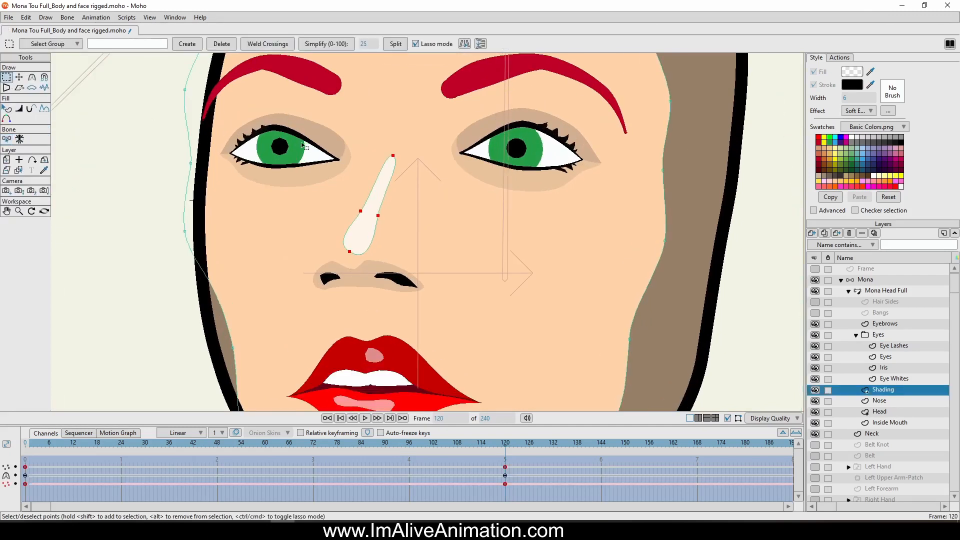
left_click(19, 88)
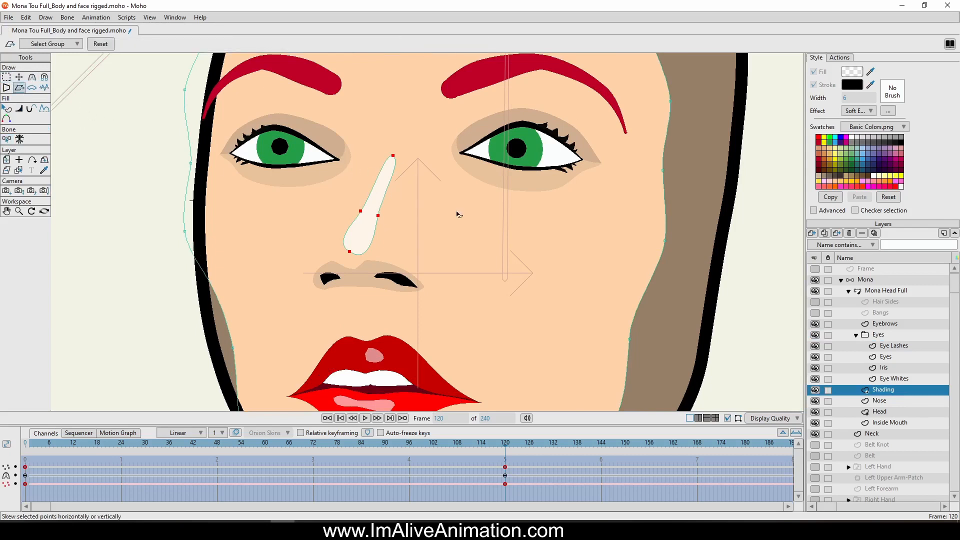
left_click_drag(409, 174, 403, 174)
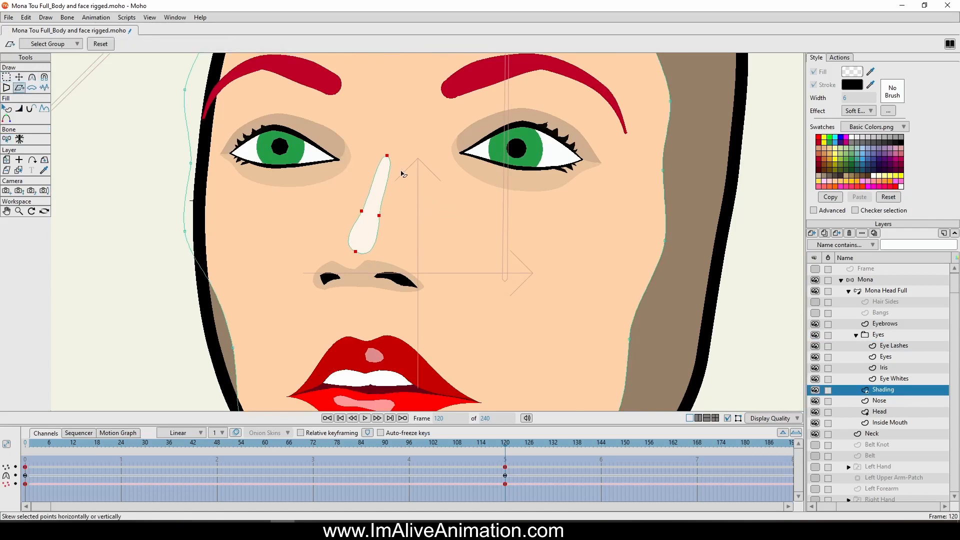
left_click(19, 78)
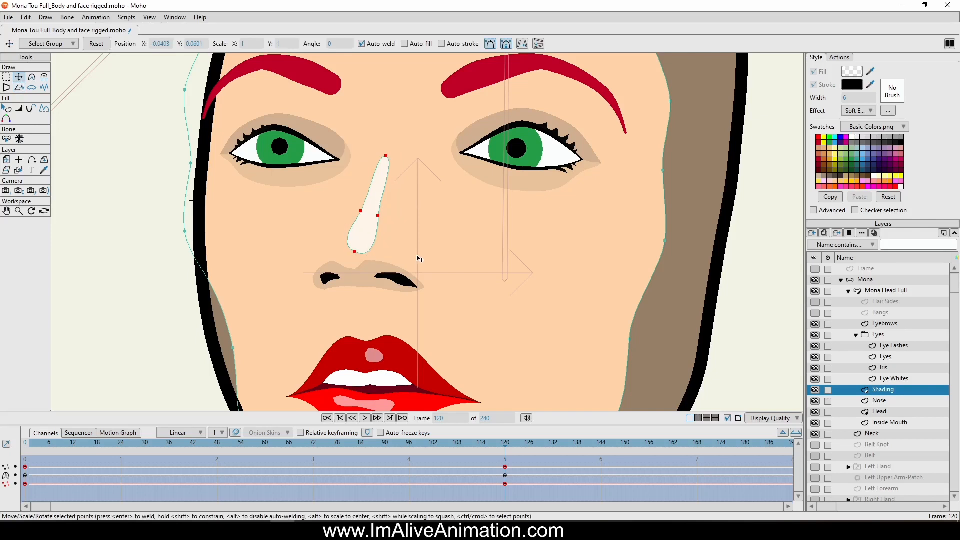
left_click_drag(421, 259, 415, 259)
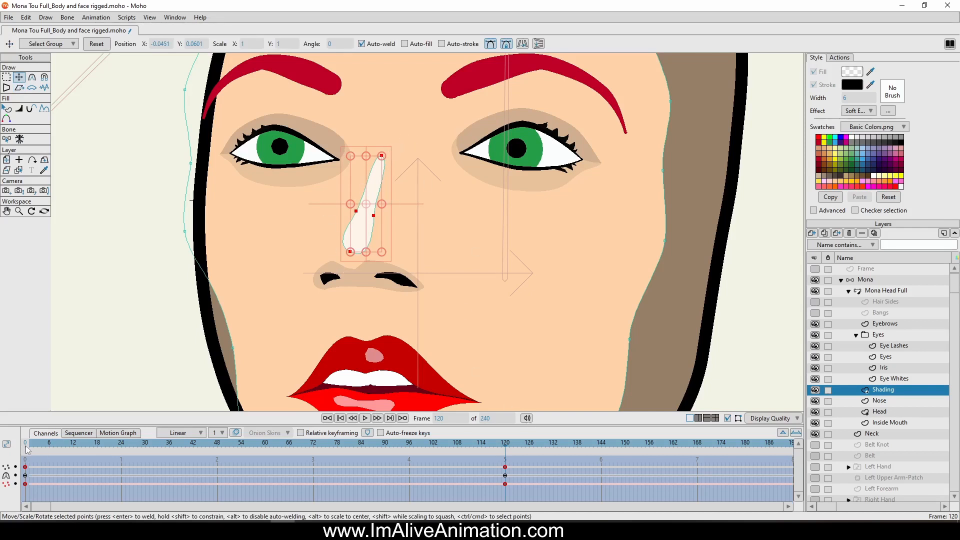
left_click_drag(26, 449, 441, 457)
Select the Eyes group and preview the head turn from frame 0 to 120 to examine the nose highlight and far eye.
left_click(893, 337)
scroll(425, 246, "down", 4)
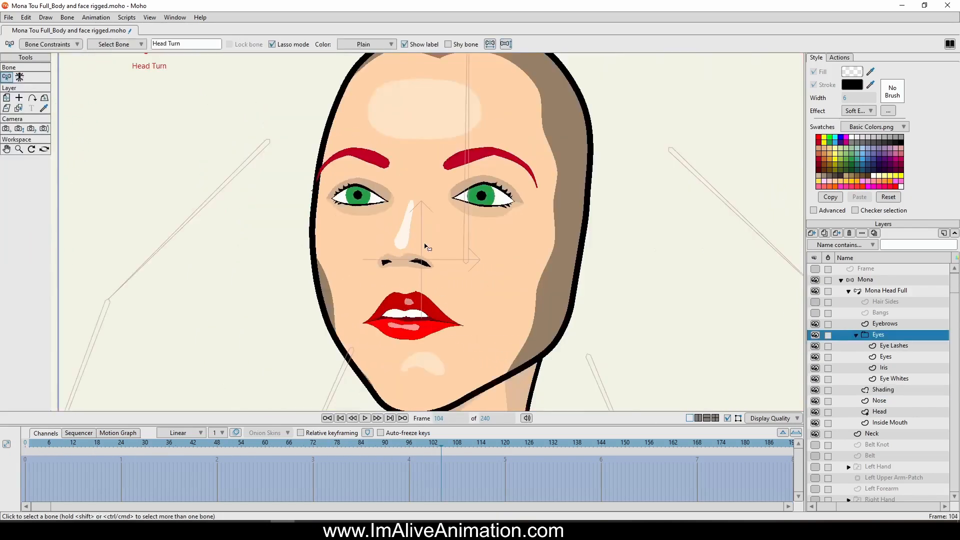
left_click_drag(25, 443, 506, 406)
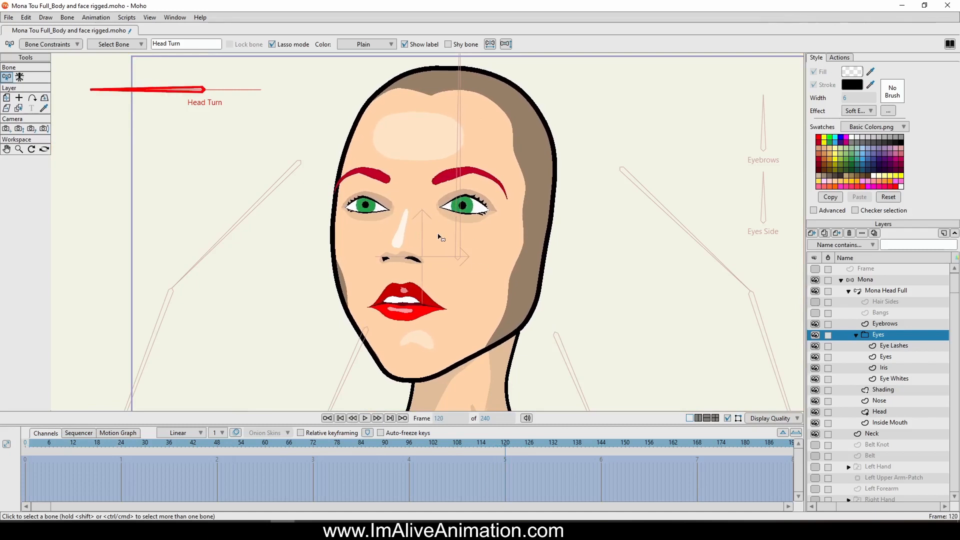
scroll(438, 237, "up", 3)
scroll(360, 194, "down", 1)
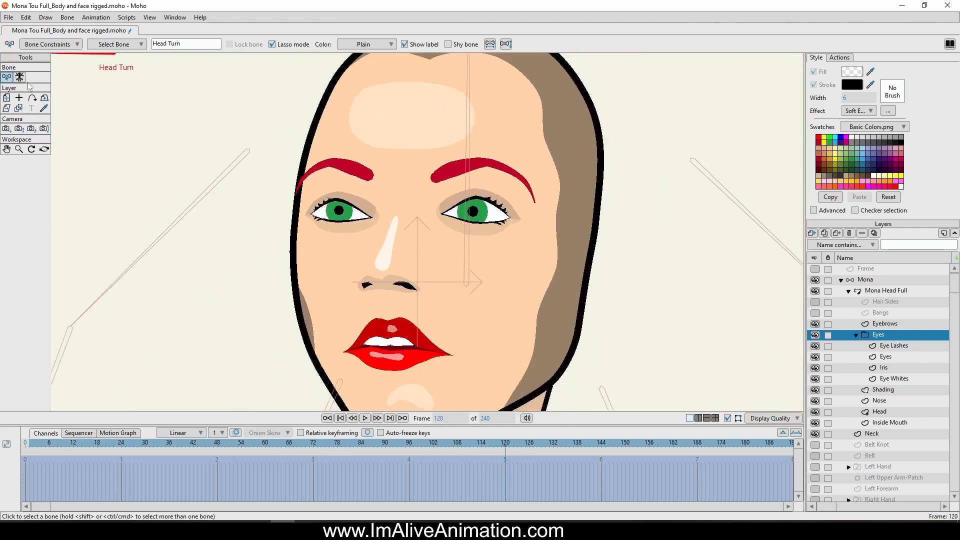
left_click_drag(506, 442, 577, 470)
Select the Eyes layer and move the far eye outline's inner corner at frame 120 to about X -0.0748, Y 0.0984.
left_click(18, 108)
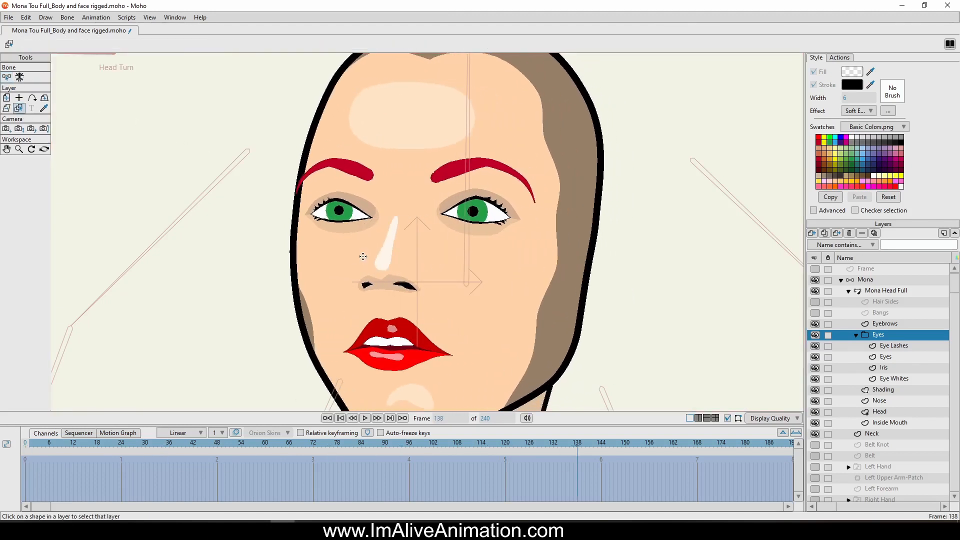
left_click(369, 218)
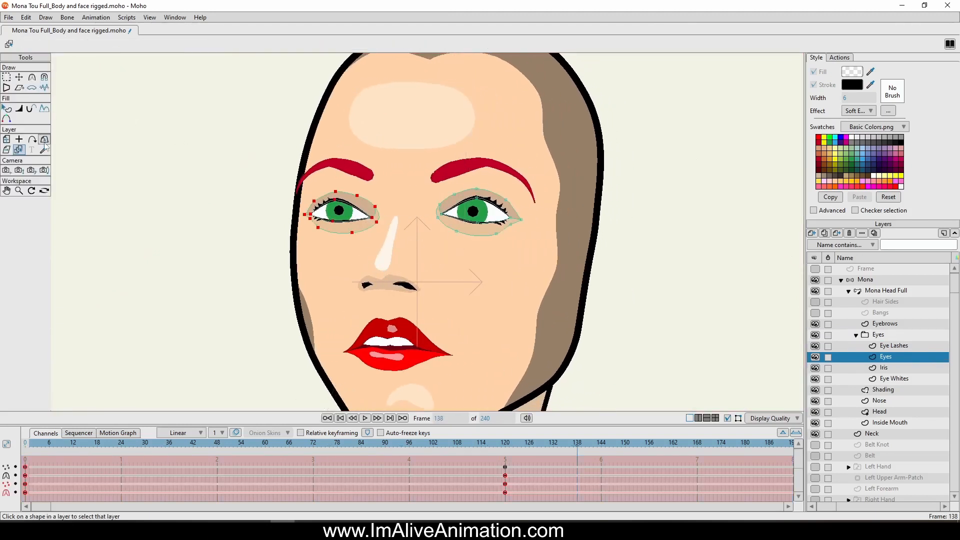
scroll(525, 224, "up", 4)
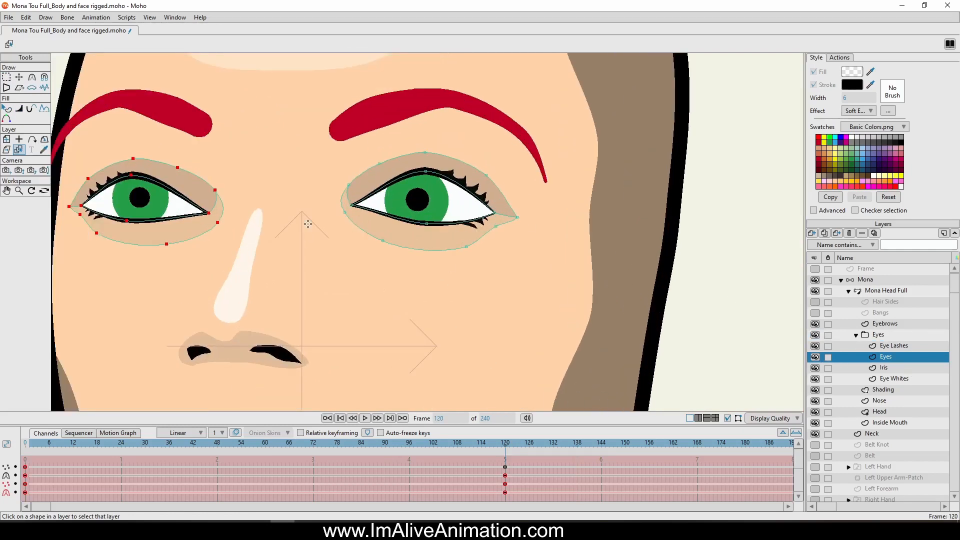
left_click(505, 447)
left_click(19, 77)
scroll(303, 246, "up", 3)
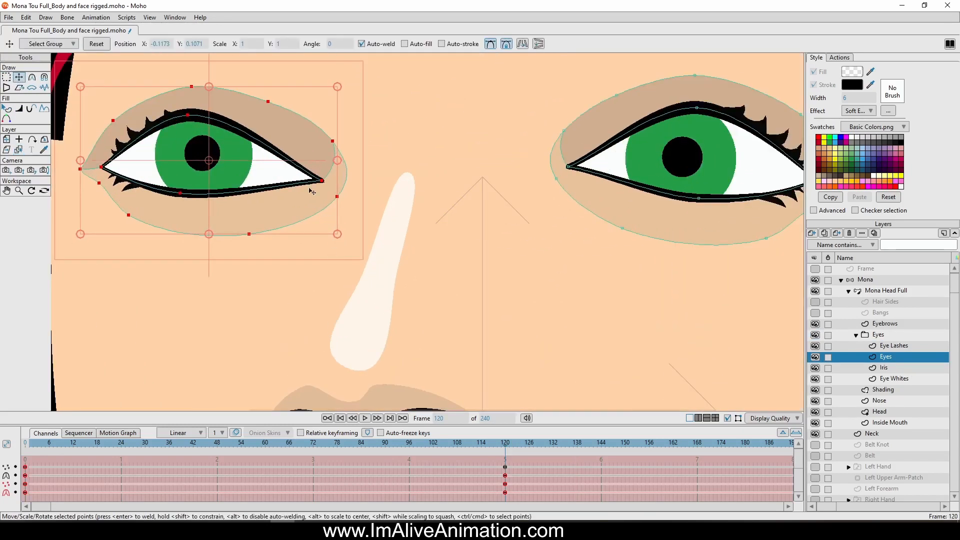
left_click(322, 182)
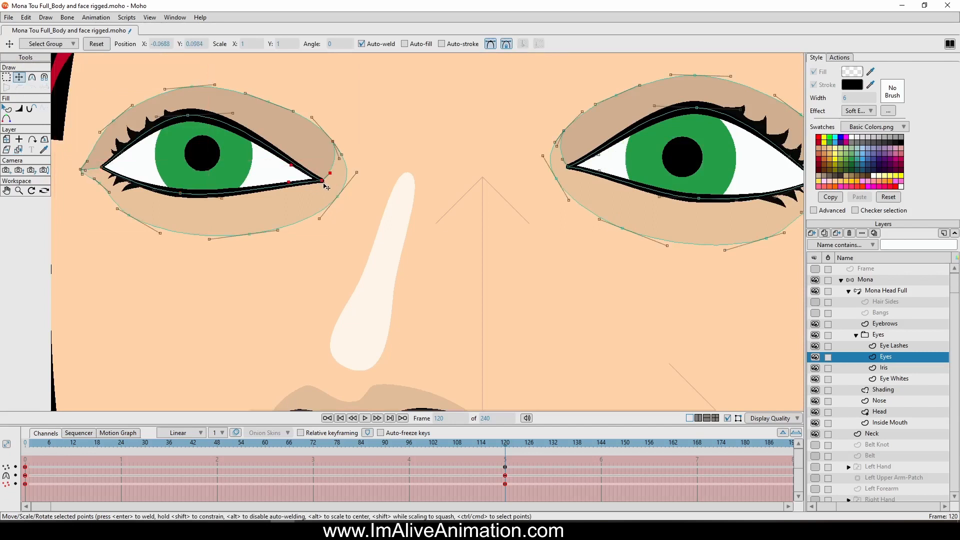
left_click_drag(325, 187, 309, 184)
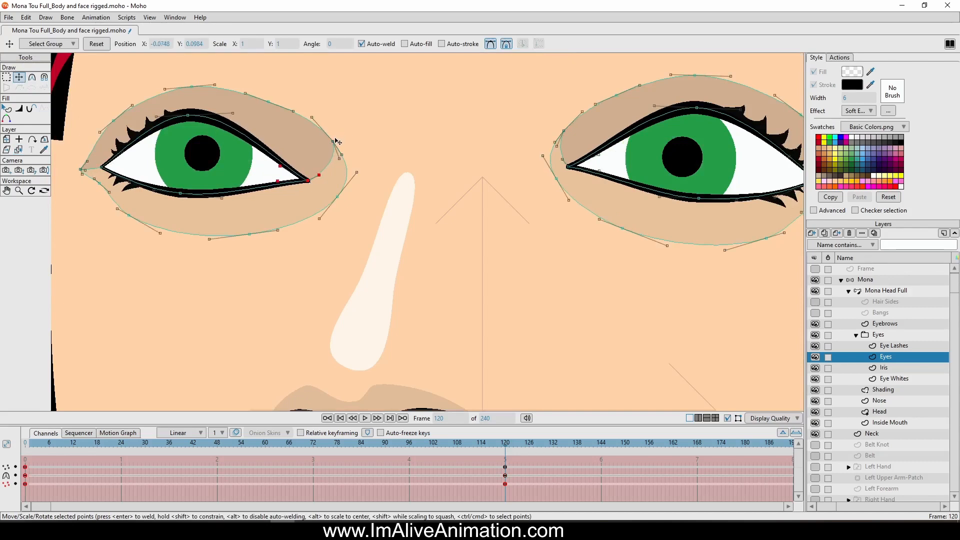
Pull in the far eye shadow's inner edge points at frame 120 to about X -0.0675, Y 0.1154 and X -0.0661, Y 0.0916.
scroll(387, 177, "down", 3)
scroll(403, 185, "up", 3)
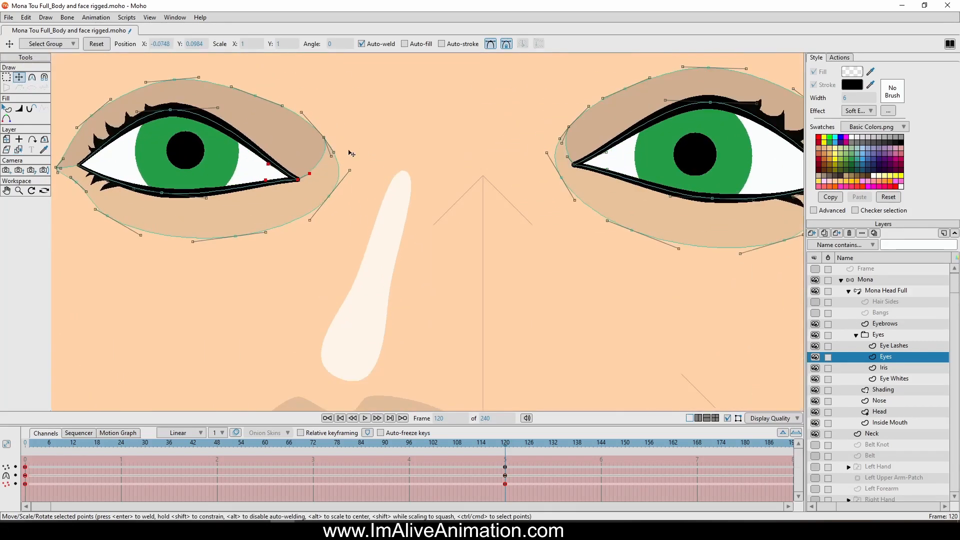
left_click_drag(325, 139, 316, 140)
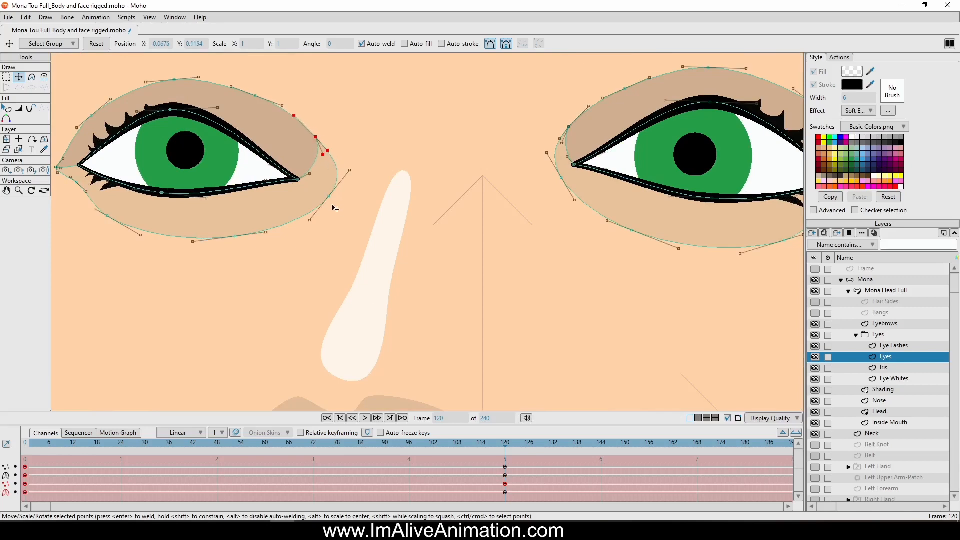
left_click_drag(329, 202, 322, 202)
scroll(489, 230, "down", 3)
scroll(403, 230, "up", 4)
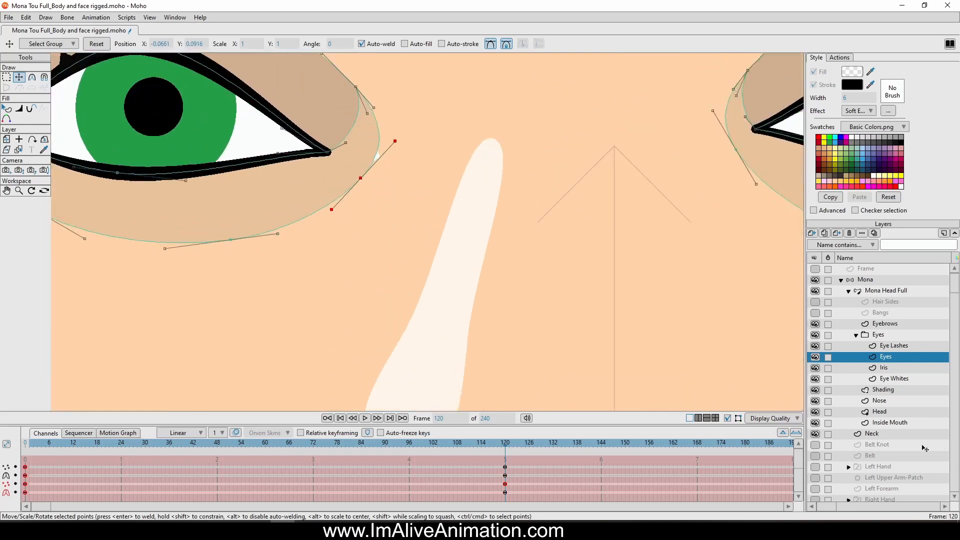
Move the inner corner point of the far eye on the Eye Whites layer at frame 120 to about X -0.0636, Y 0.0971.
left_click(894, 379)
scroll(377, 160, "up", 3)
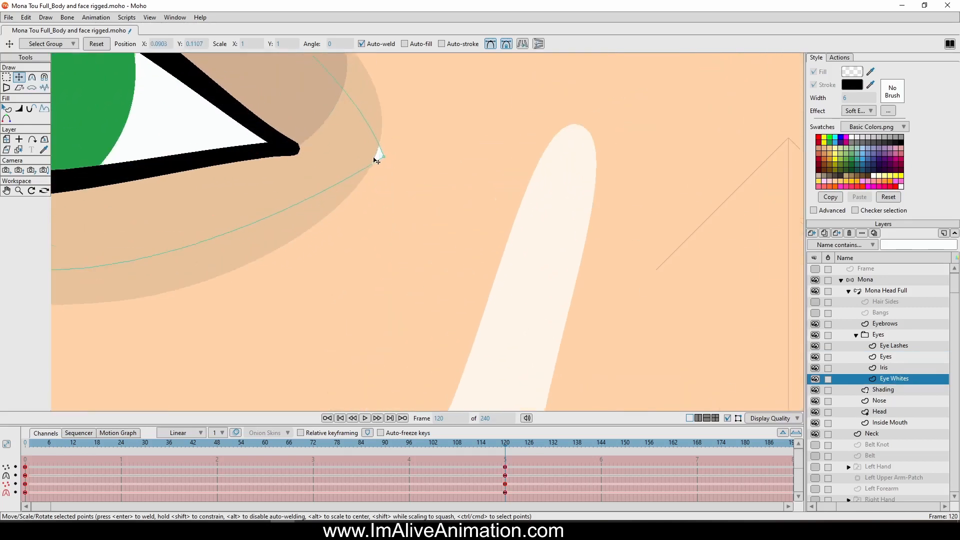
left_click_drag(385, 160, 368, 160)
scroll(368, 160, "down", 4)
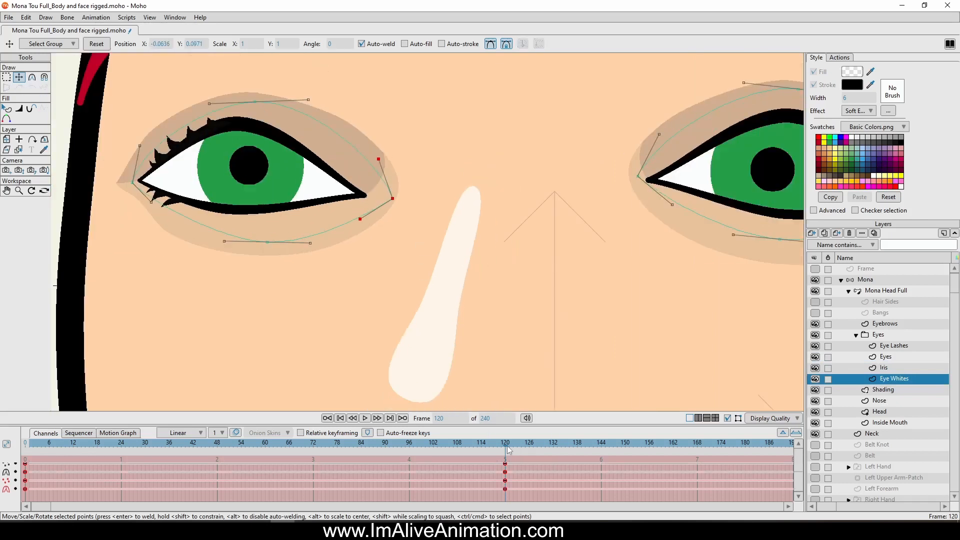
Select the Eyes group and scrub the head turn from frame 120 back to frame 0 to examine the reshaped eyes.
left_click_drag(506, 445, 117, 443)
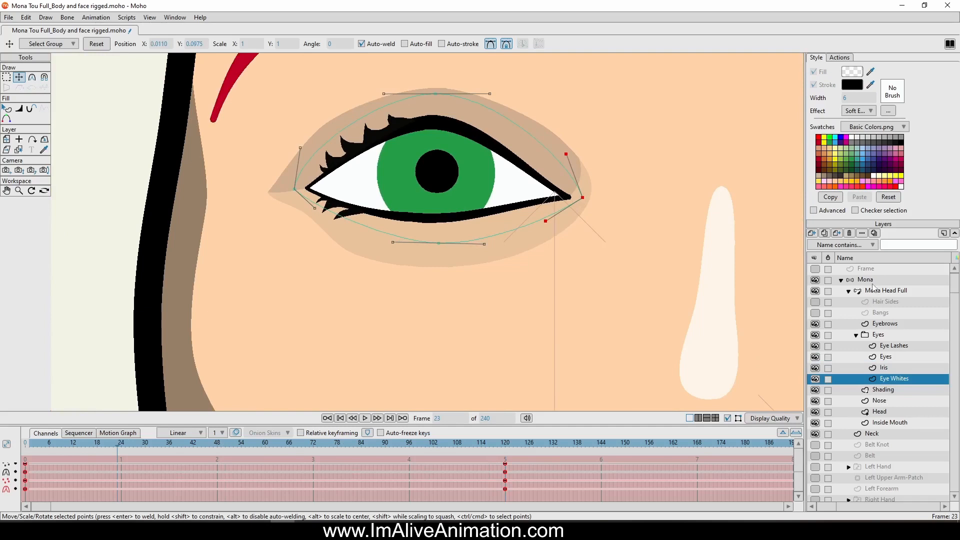
left_click(882, 334)
scroll(607, 261, "down", 6)
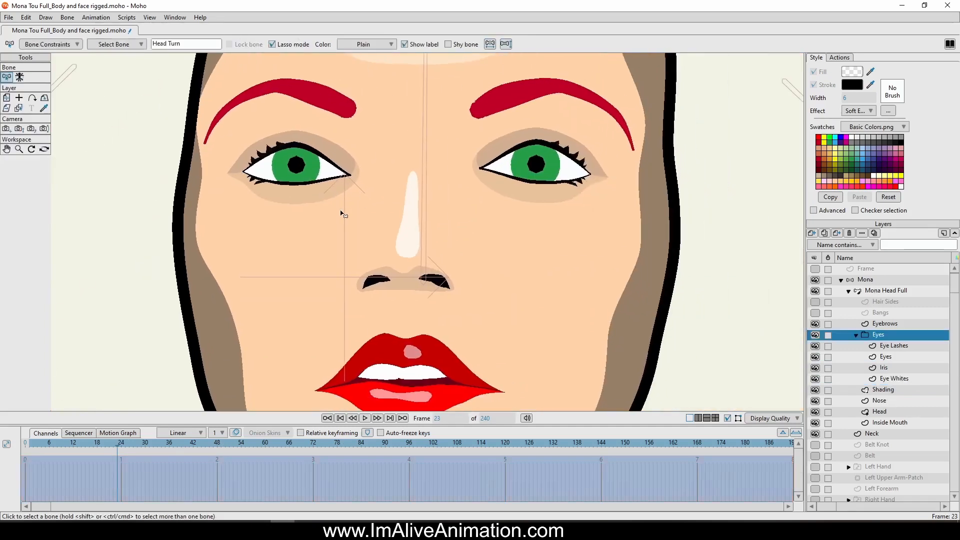
left_click_drag(224, 283, 221, 256)
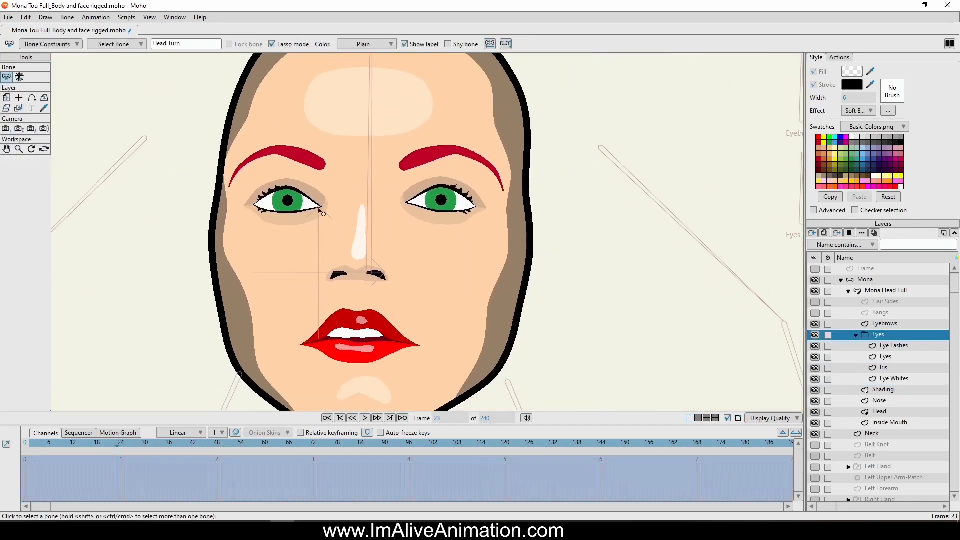
left_click_drag(28, 447, 1, 425)
scroll(420, 322, "down", 4)
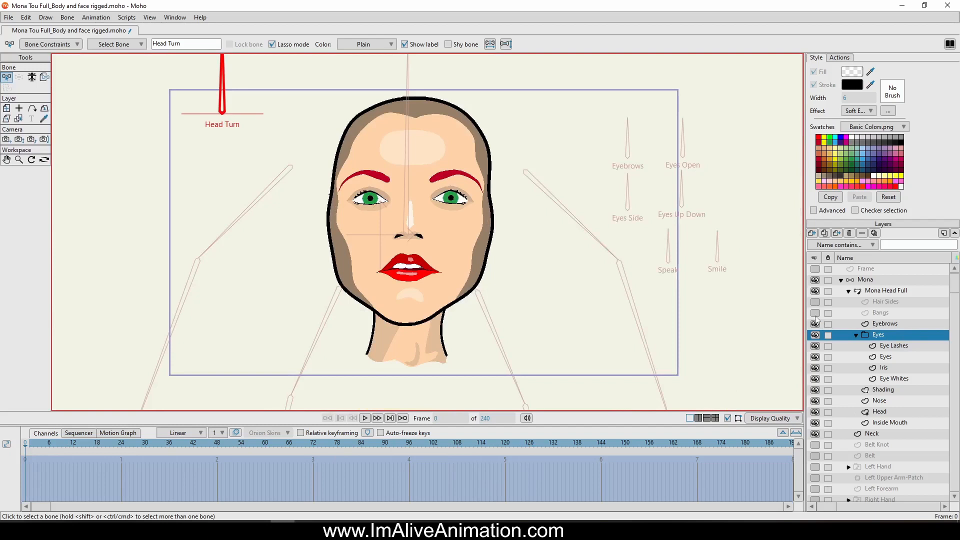
Show the Bangs layer and shift the whole bangs shape at frame 120 to about X -0.0084, Y 0.3444.
left_click(815, 313)
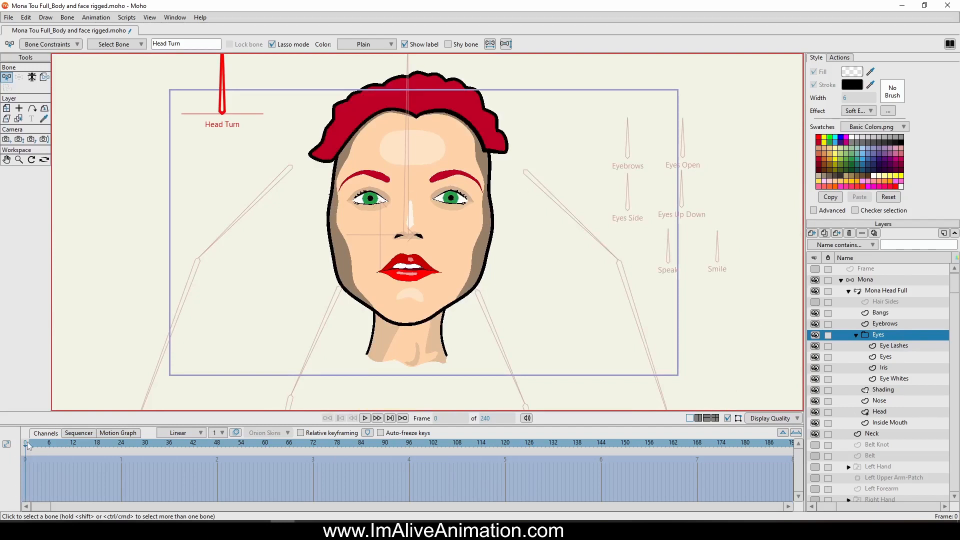
left_click_drag(27, 445, 509, 480)
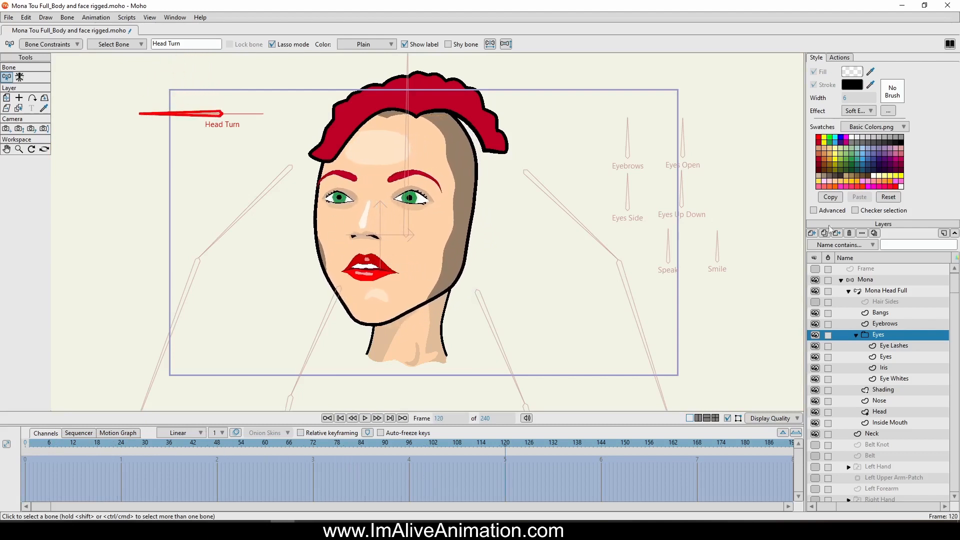
left_click(892, 313)
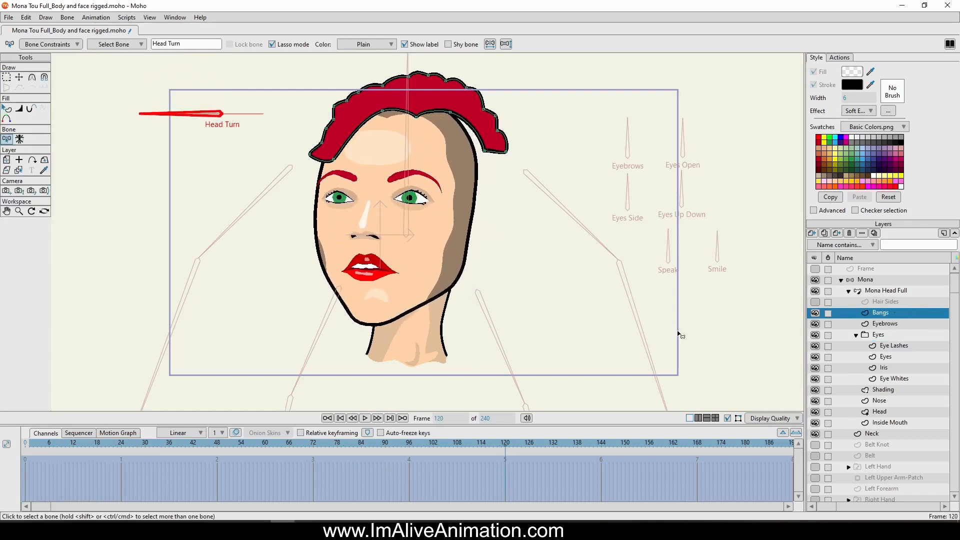
scroll(413, 173, "up", 4)
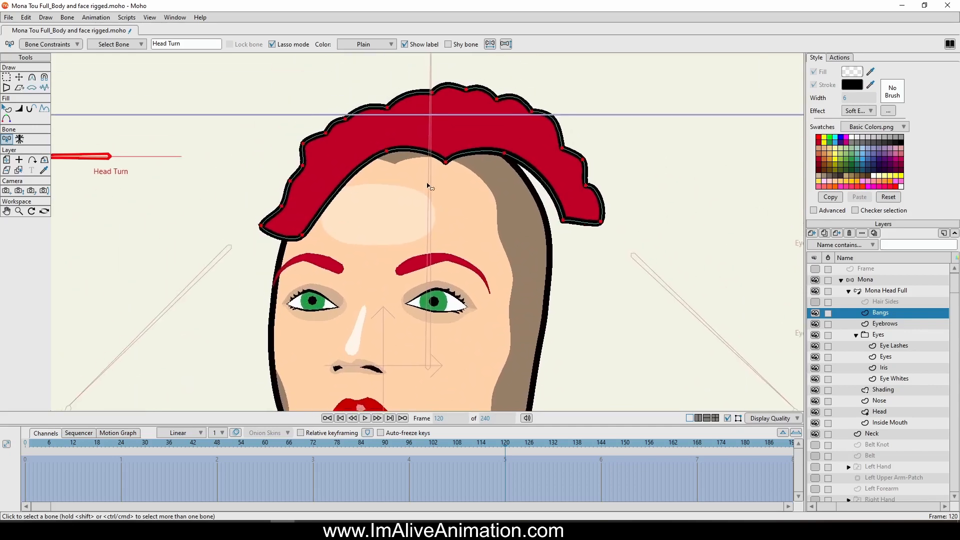
left_click(19, 77)
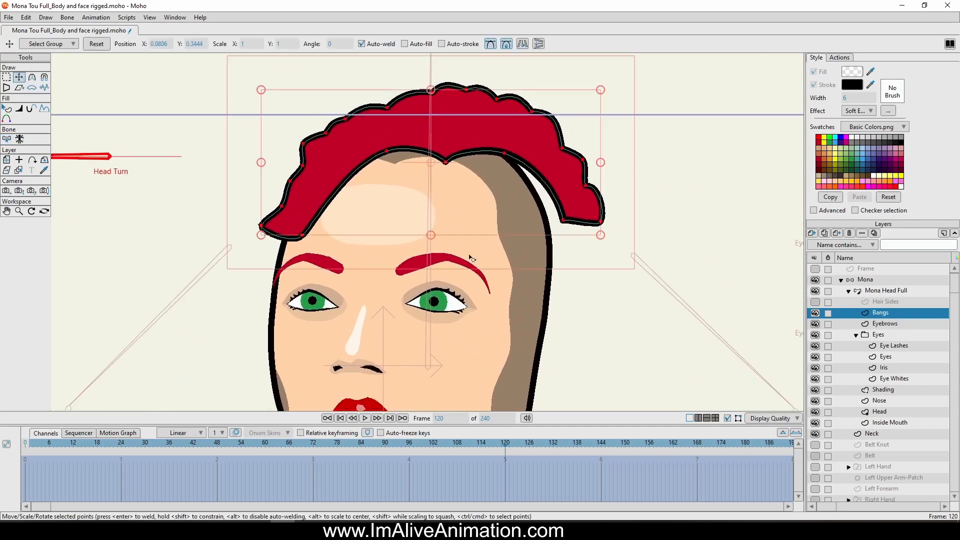
left_click_drag(525, 146, 475, 146)
scroll(479, 360, "down", 2)
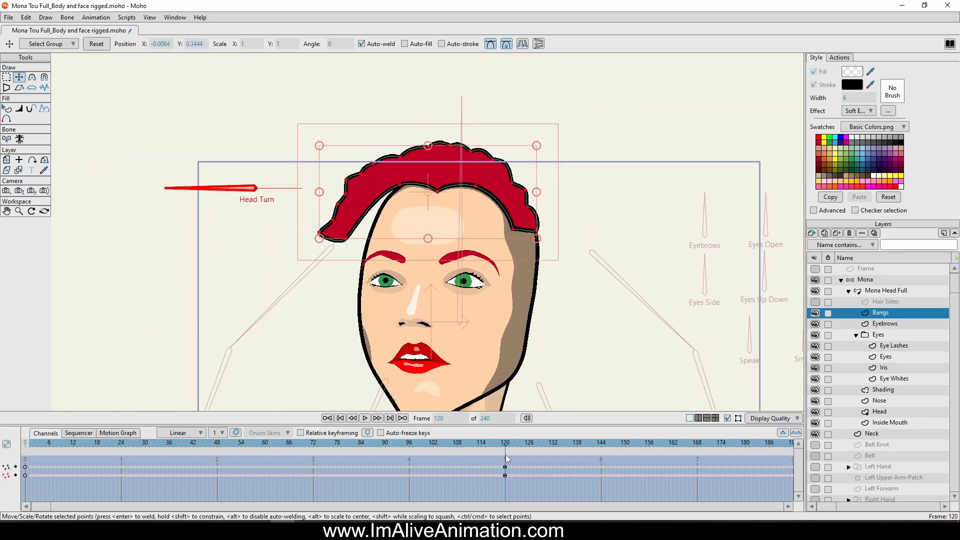
Return to frame 0 and set the Bangs point motion keyframes to Linear interpolation.
left_click_drag(494, 446, 25, 458)
left_click_drag(29, 468, 40, 471)
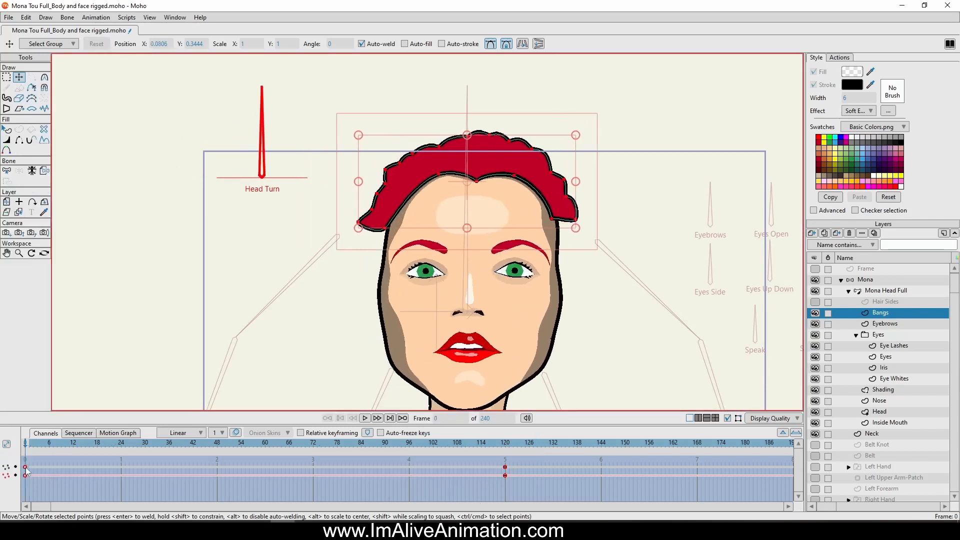
right_click(26, 467)
left_click(34, 384)
left_click_drag(68, 454, 585, 515)
scroll(429, 244, "up", 3)
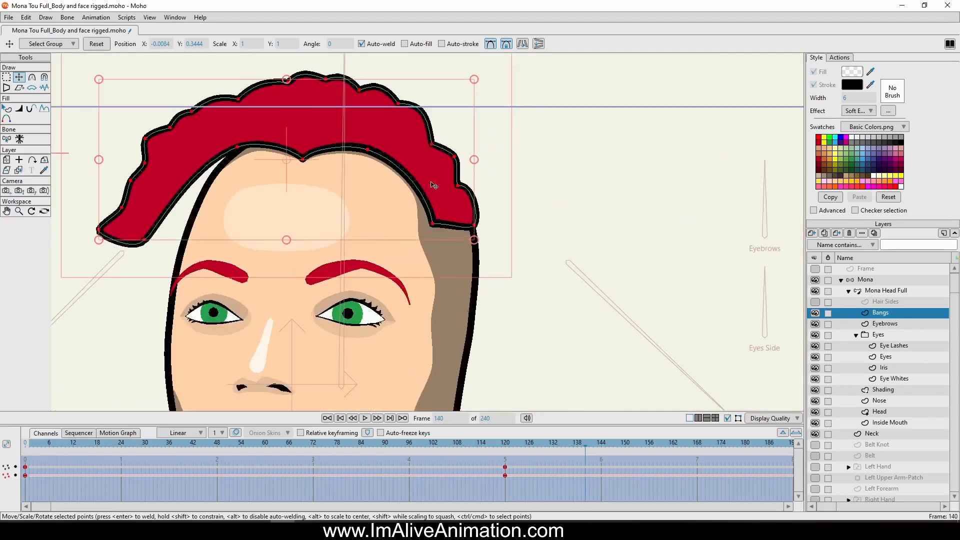
left_click(436, 234)
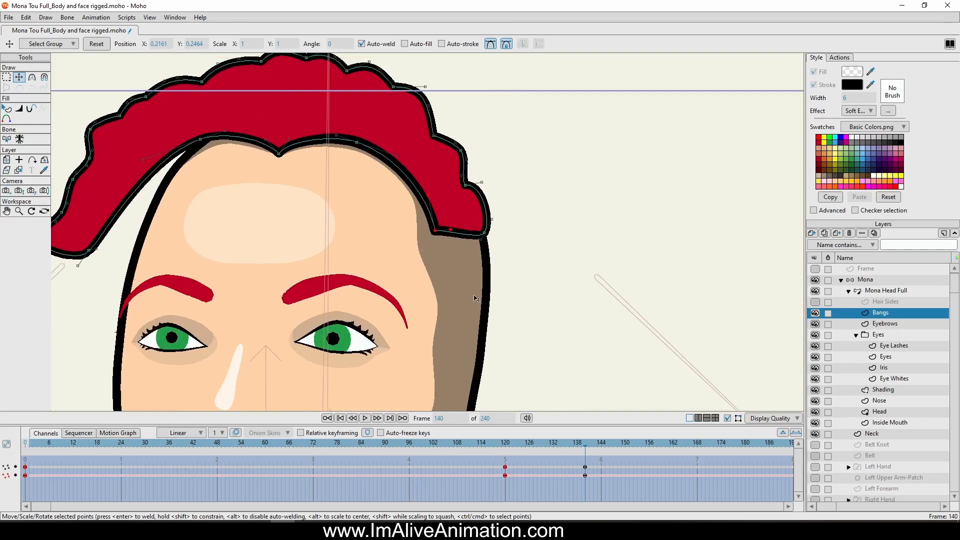
left_click(577, 454)
Check the bangs at frame 0, and move their lower inner corner beside the near temple at frame 120 to about X 0.1961, Y 0.2464.
left_click_drag(584, 446, 25, 447)
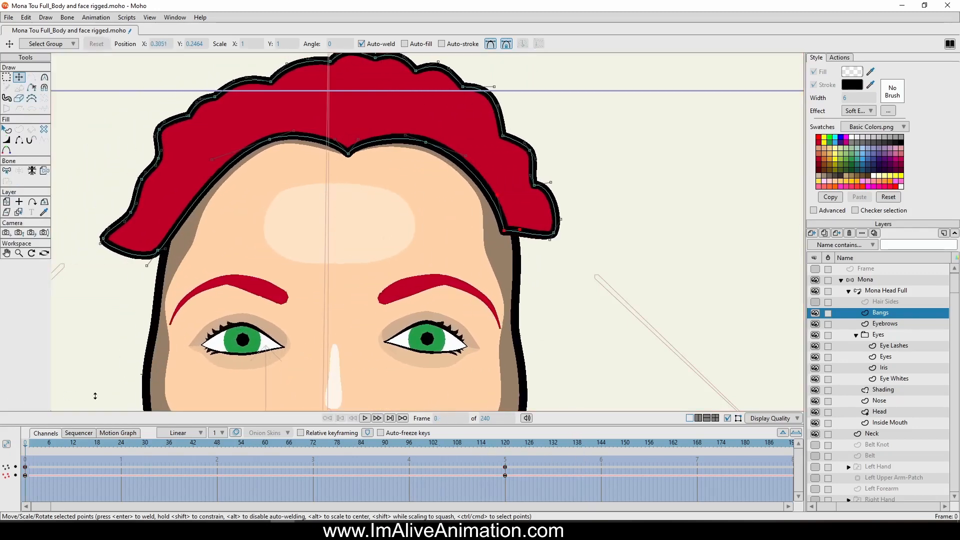
left_click_drag(95, 396, 505, 449)
scroll(435, 242, "up", 3)
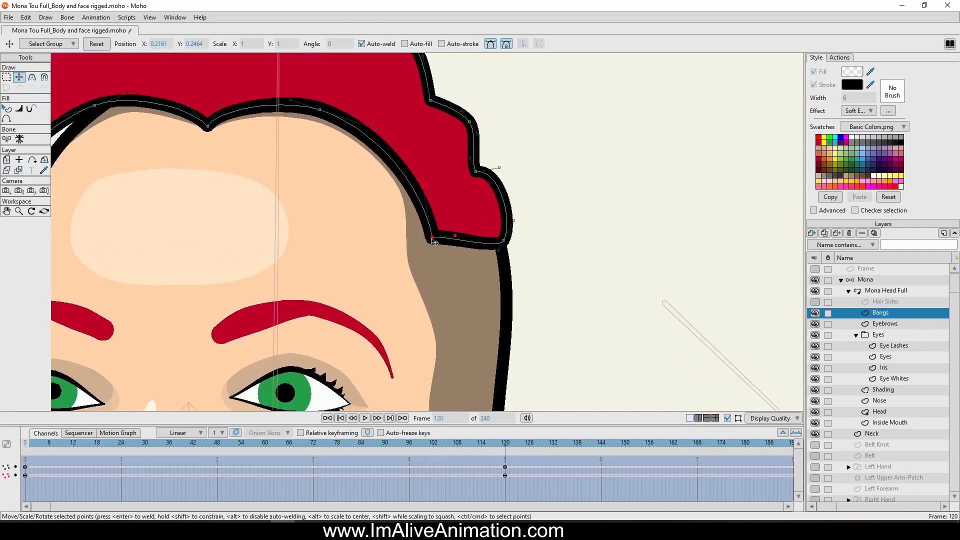
left_click_drag(434, 242, 403, 245)
scroll(403, 244, "down", 3)
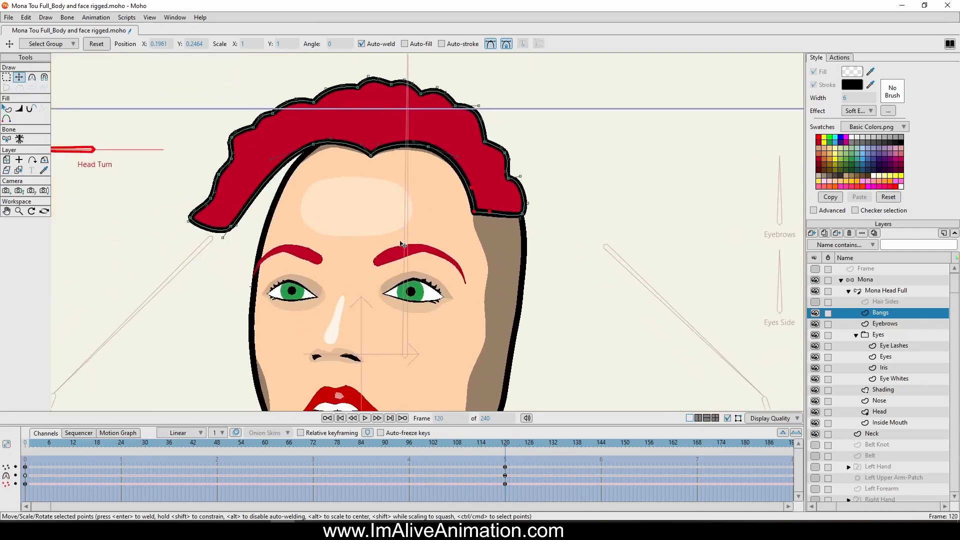
Lasso the upper outline points of the bangs and shift them toward the back of the head at frame 120 to about X 0.0470, Y 0.3860.
left_click_drag(493, 440, 506, 458)
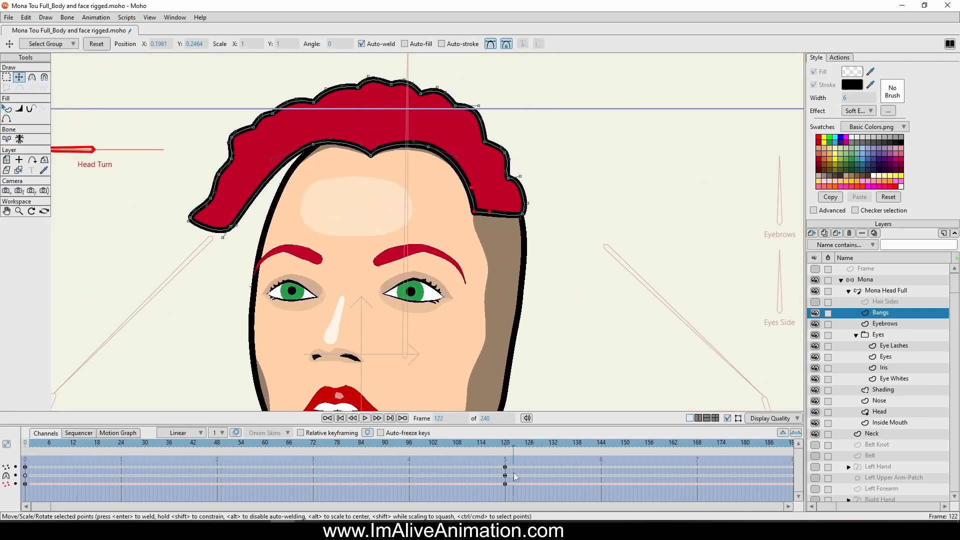
left_click(7, 77)
mouse_move(563, 133)
left_mouse_down()
mouse_move(495, 67)
mouse_move(208, 99)
mouse_move(224, 144)
left_mouse_up()
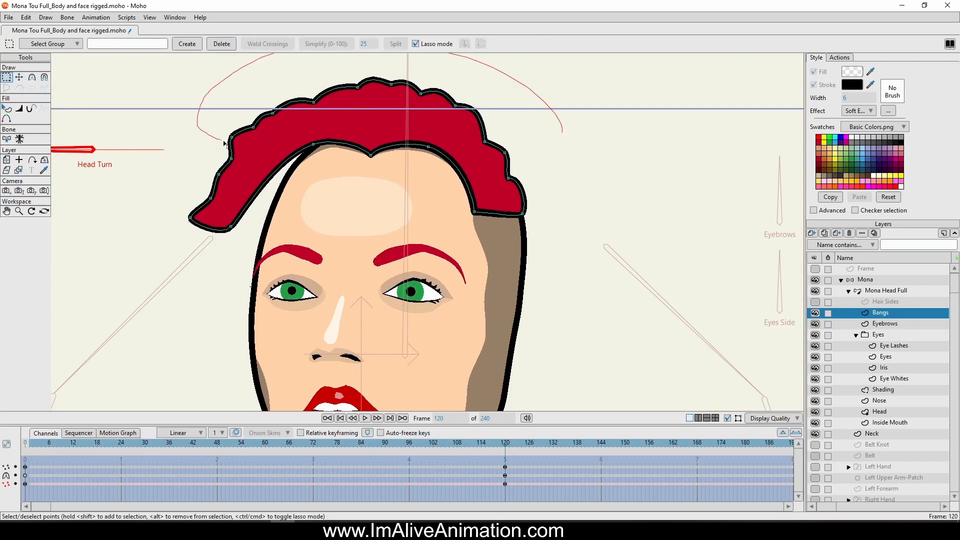
mouse_move(475, 156)
left_mouse_down()
mouse_move(488, 173)
mouse_move(528, 190)
mouse_move(568, 104)
left_mouse_up()
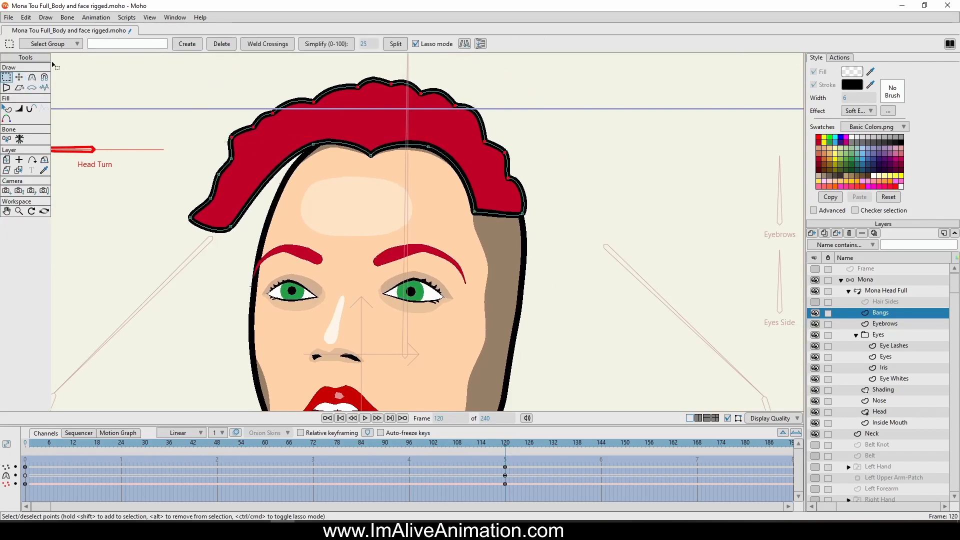
left_click(19, 77)
left_click_drag(387, 129, 406, 129)
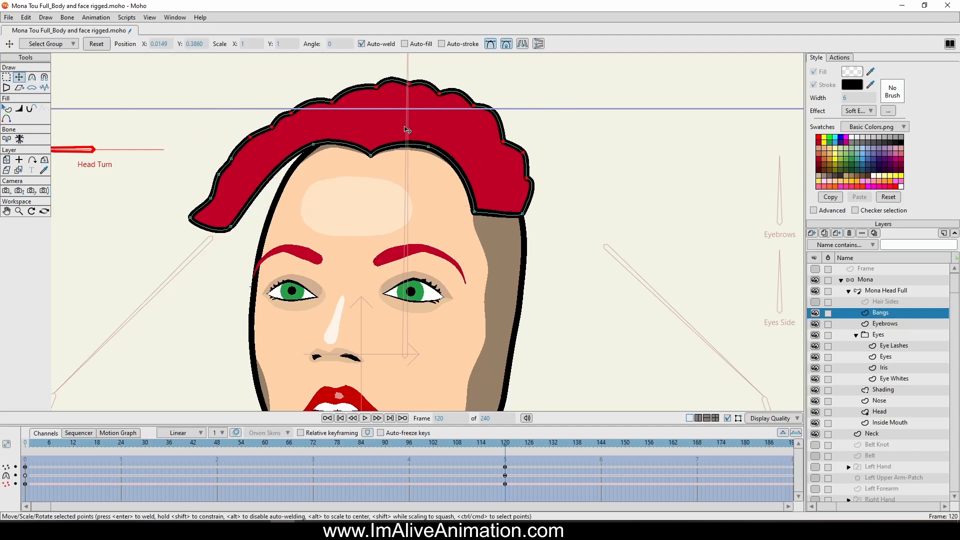
Set the Bangs keyframes, including curvature, to Linear interpolation and shift the upper outline points further toward the back of the head at frame 120.
left_click_drag(503, 447, 25, 477)
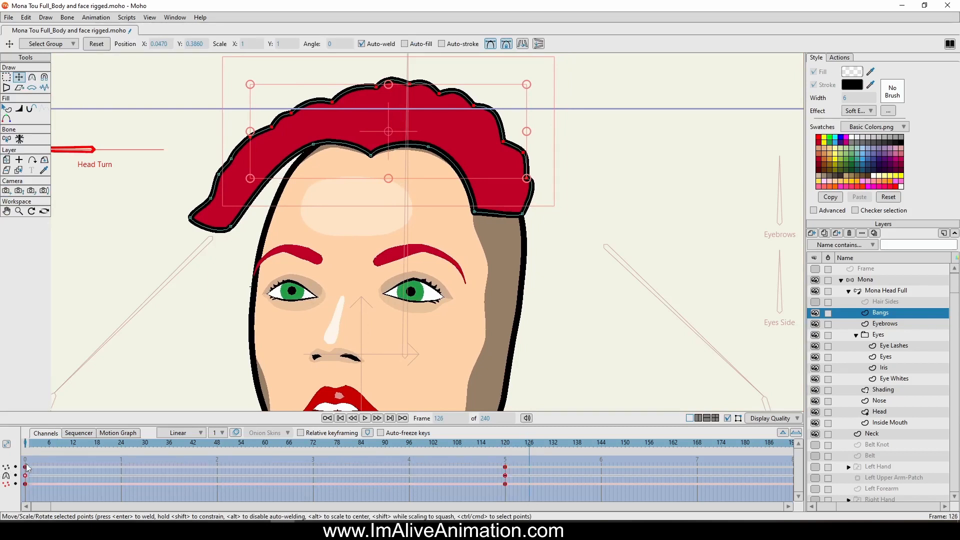
right_click(26, 481)
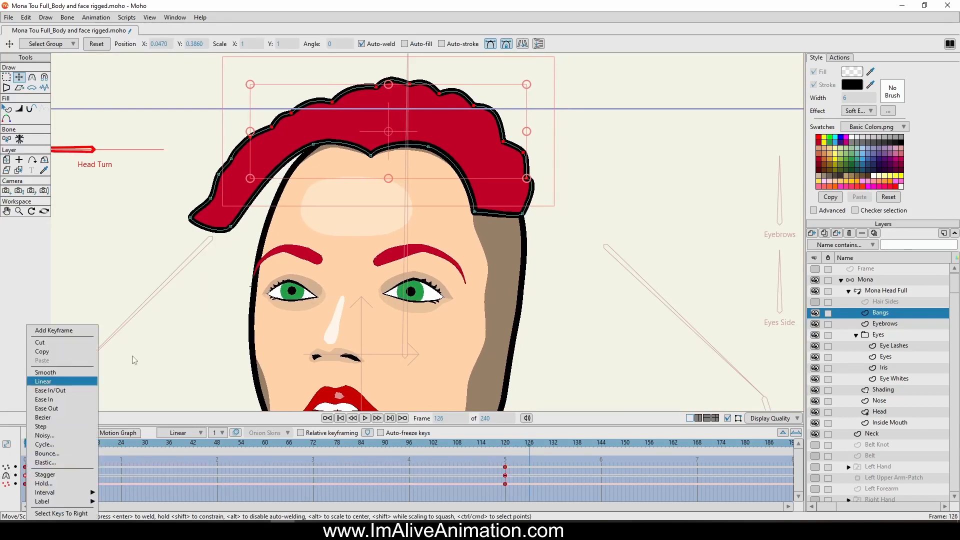
left_click(50, 381)
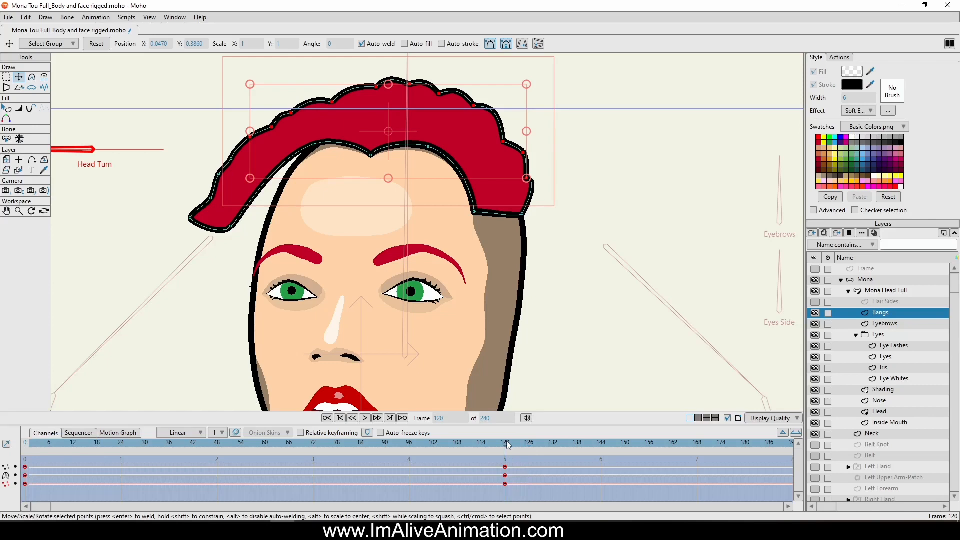
left_click_drag(506, 444, 506, 481)
left_click_drag(591, 142, 604, 139)
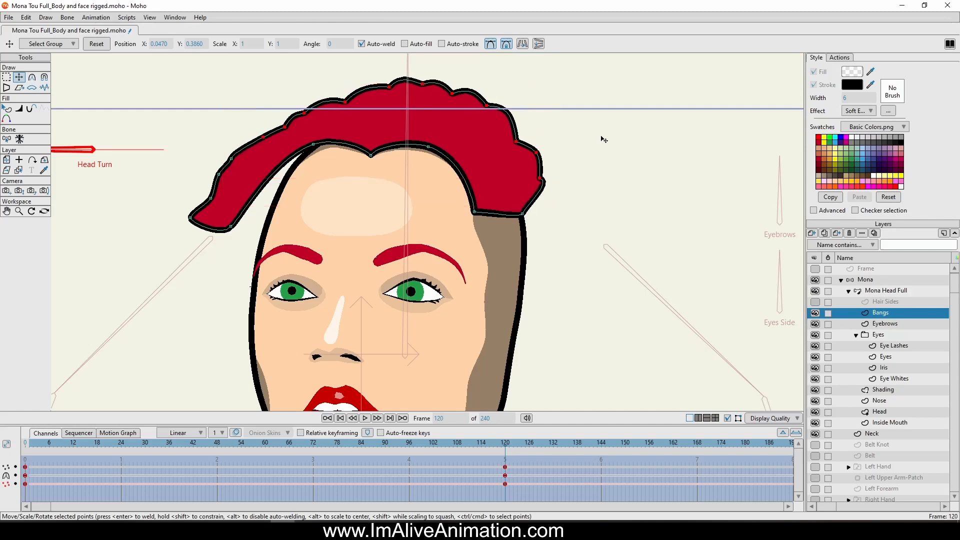
Shift the selected upper points of the bangs slightly away from the turned face and place the resulting keys at frame 120.
left_click_drag(502, 442, 481, 434)
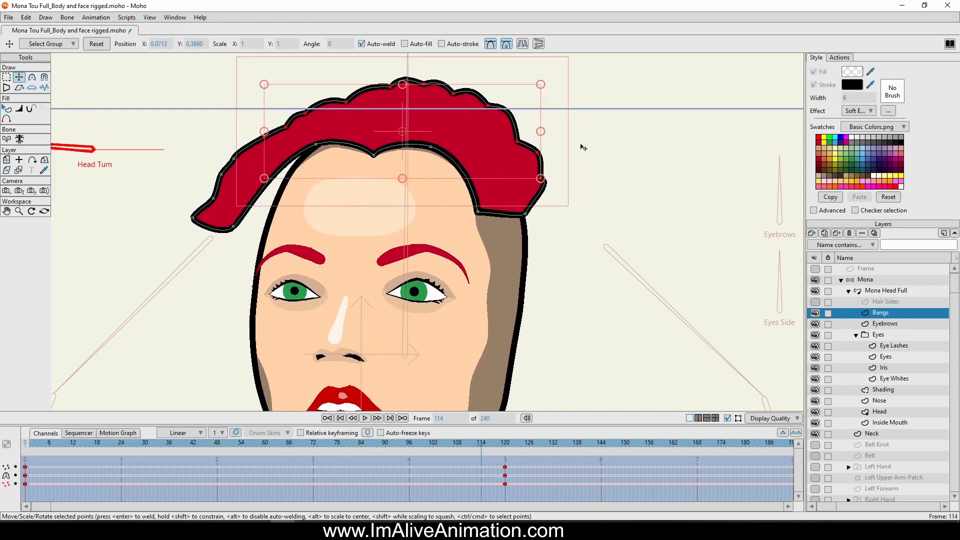
left_click_drag(583, 147, 589, 148)
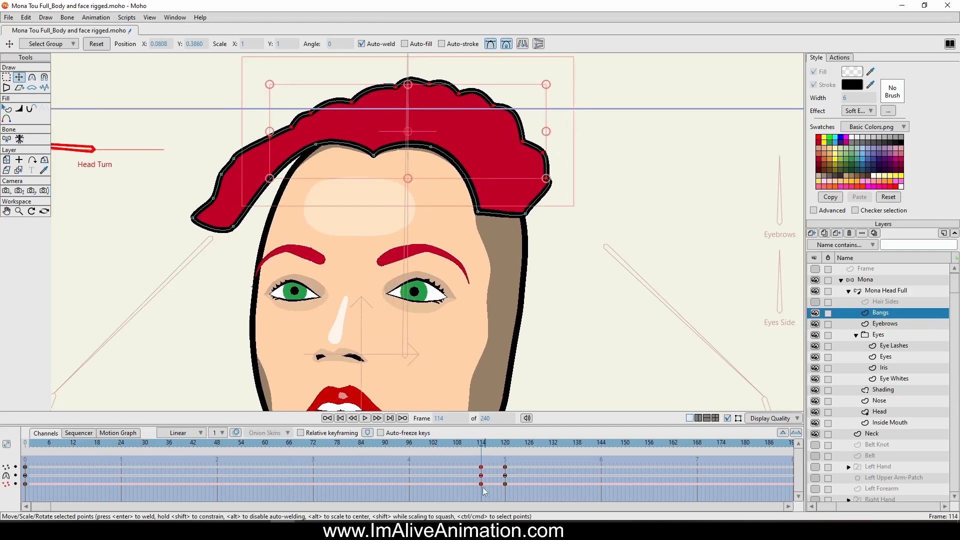
left_click_drag(481, 484, 505, 485)
mouse_move(505, 444)
left_mouse_down()
mouse_move(3, 403)
mouse_move(550, 431)
mouse_move(243, 406)
mouse_move(525, 445)
mouse_move(505, 440)
left_mouse_up()
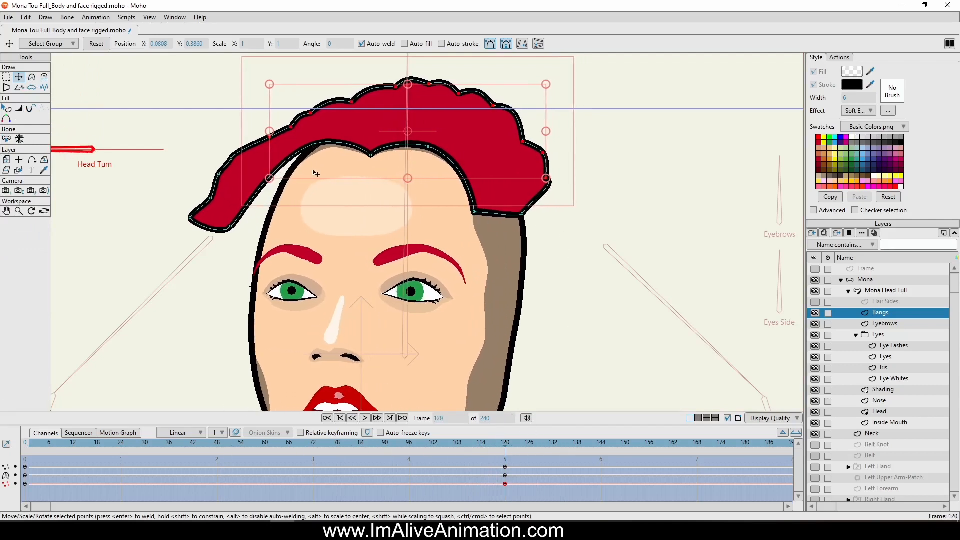
Select the points at the drooping outer end of the bangs and move them inward to the edge of the face at frame 120.
mouse_move(306, 195)
left_mouse_down()
mouse_move(296, 173)
mouse_move(172, 174)
mouse_move(275, 240)
mouse_move(305, 196)
left_mouse_up()
left_click(6, 78)
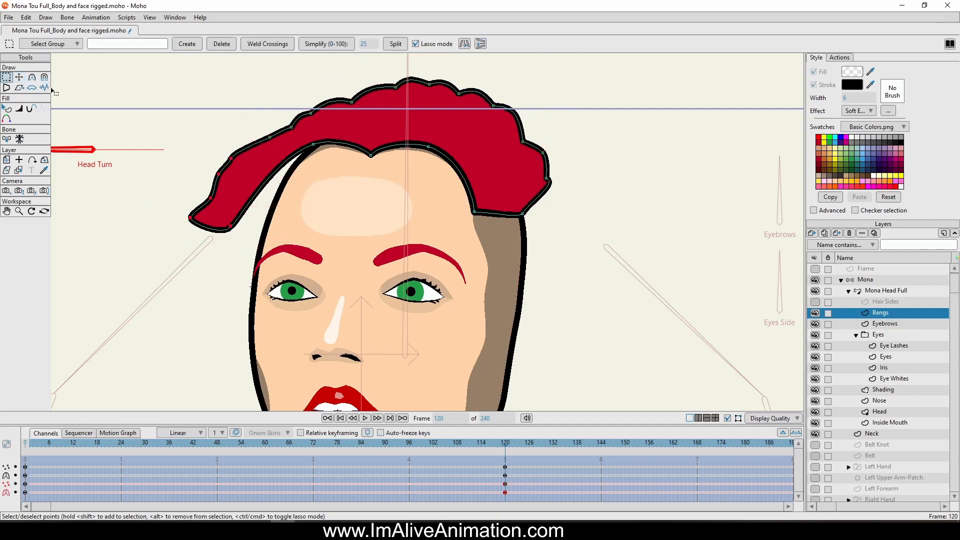
left_click(19, 77)
left_click_drag(203, 258, 233, 262)
left_click_drag(298, 205, 306, 206)
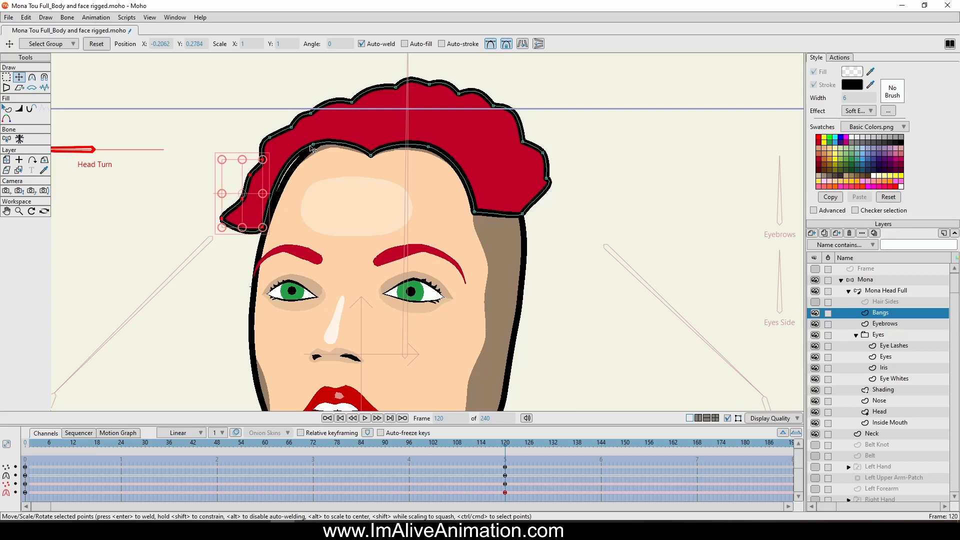
Fit the bangs' inner-edge and tip points to the hairline and face outline, and check the head turn across the timeline.
left_click_drag(313, 149, 327, 148)
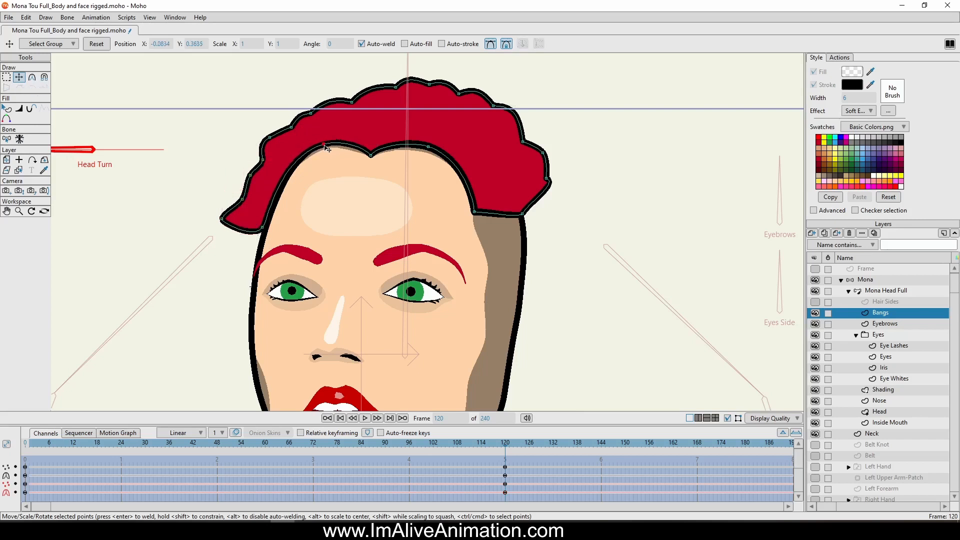
left_click_drag(265, 230, 269, 230)
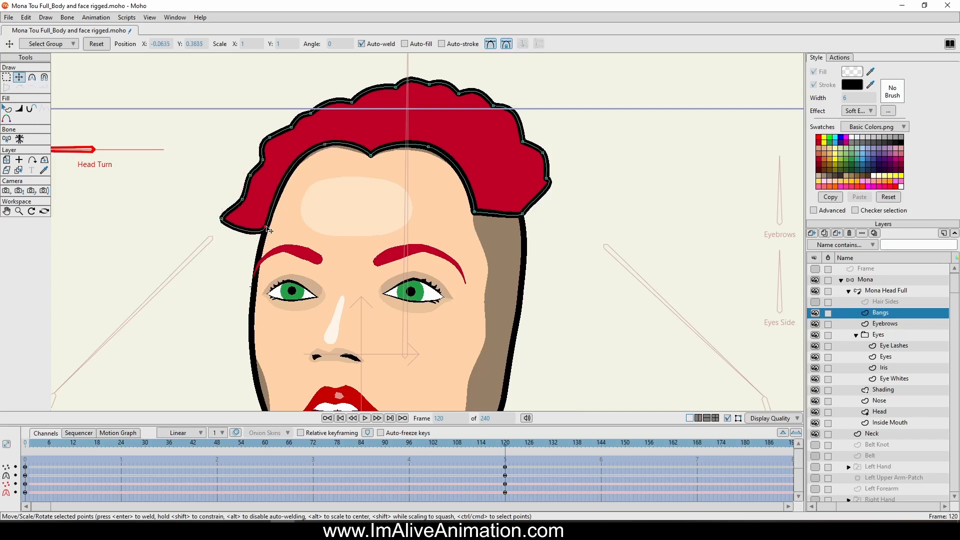
left_click_drag(286, 159, 322, 148)
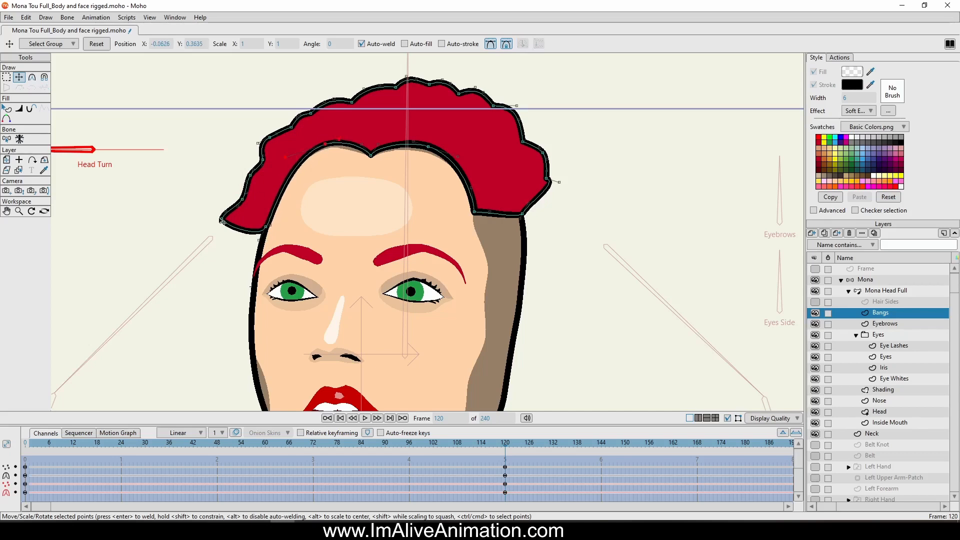
left_click_drag(222, 218, 226, 220)
scroll(424, 318, "down", 5)
left_click_drag(483, 327, 464, 276)
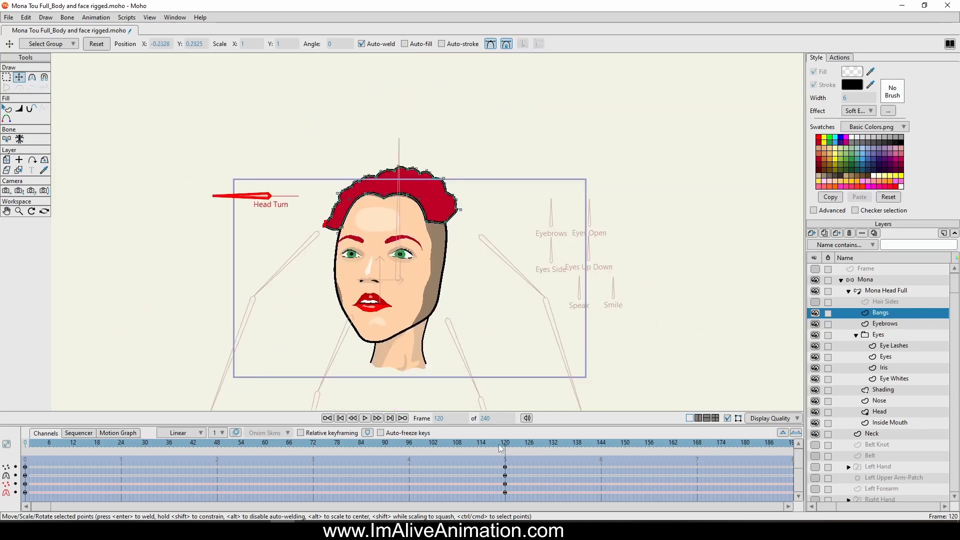
left_click_drag(506, 445, 24, 481)
left_click_drag(189, 500, 533, 498)
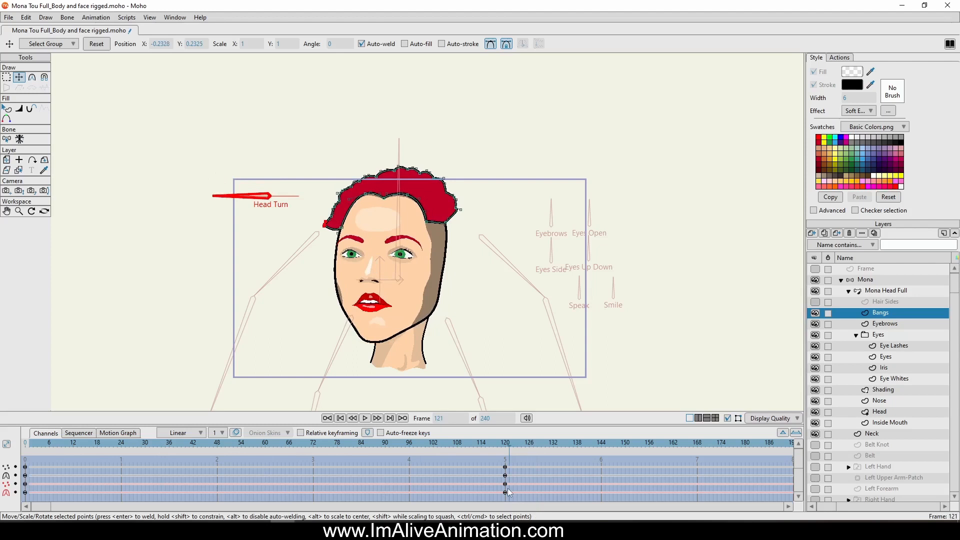
Select the Hair Sides layer and make it visible.
left_click(899, 302)
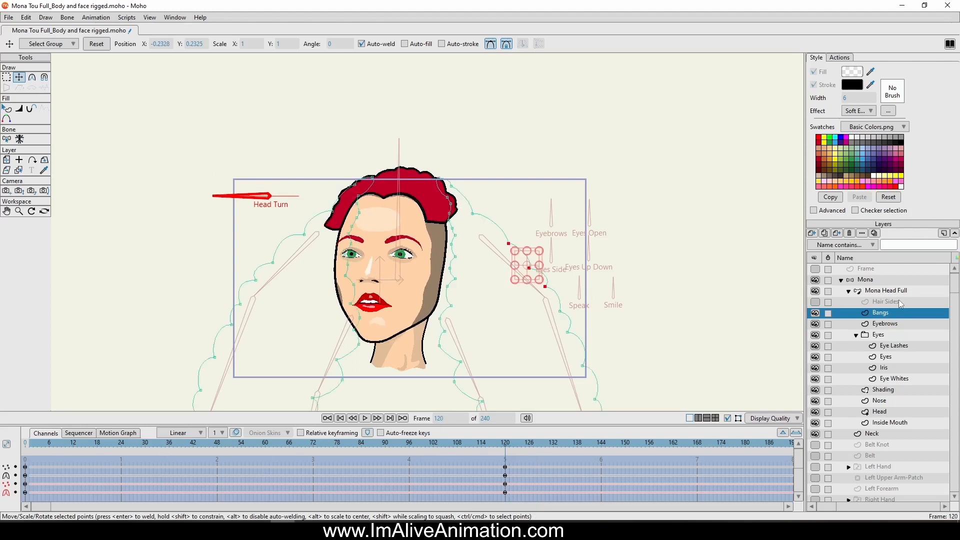
left_click(817, 302)
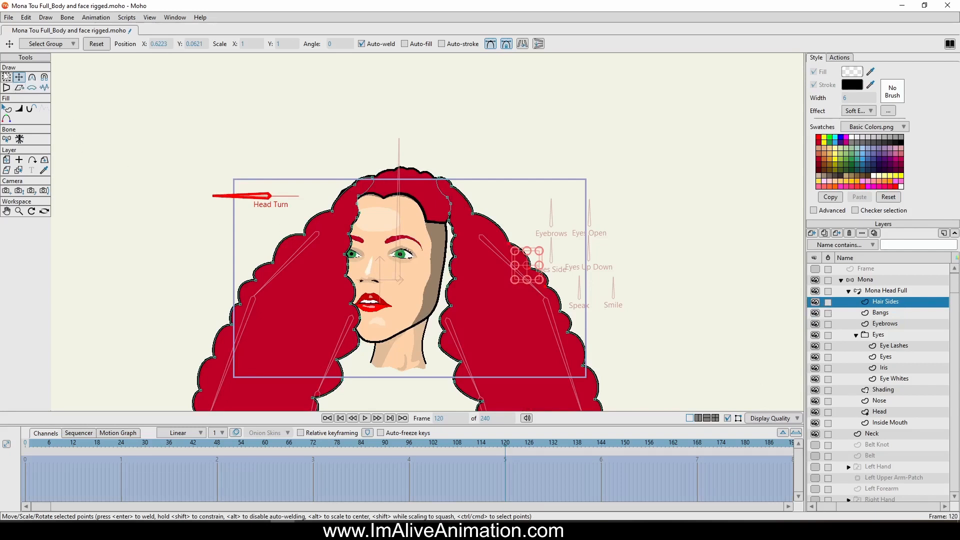
left_click(6, 78)
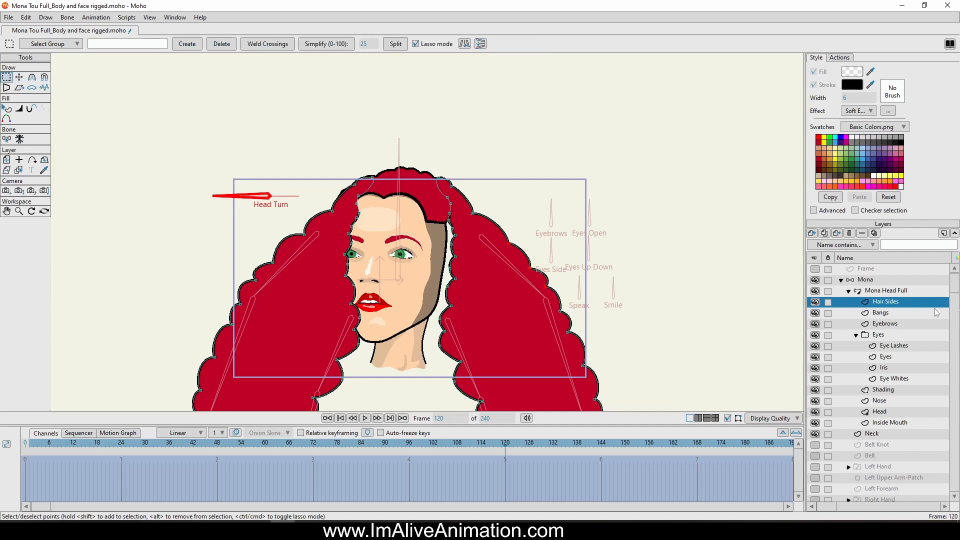
On the Mona Head Full layer, move the upper hair bones on both sides inward toward the face at frame 120.
left_click(886, 290)
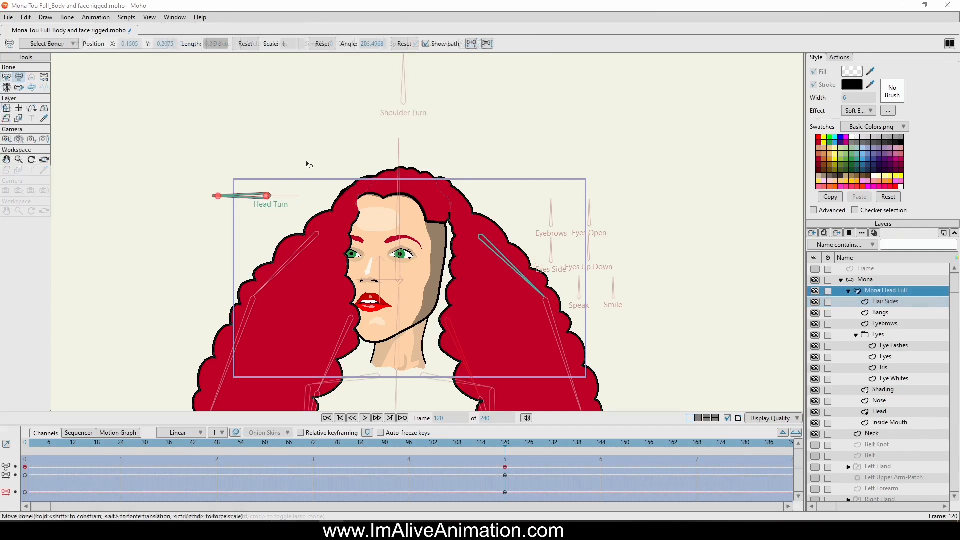
left_click(7, 77)
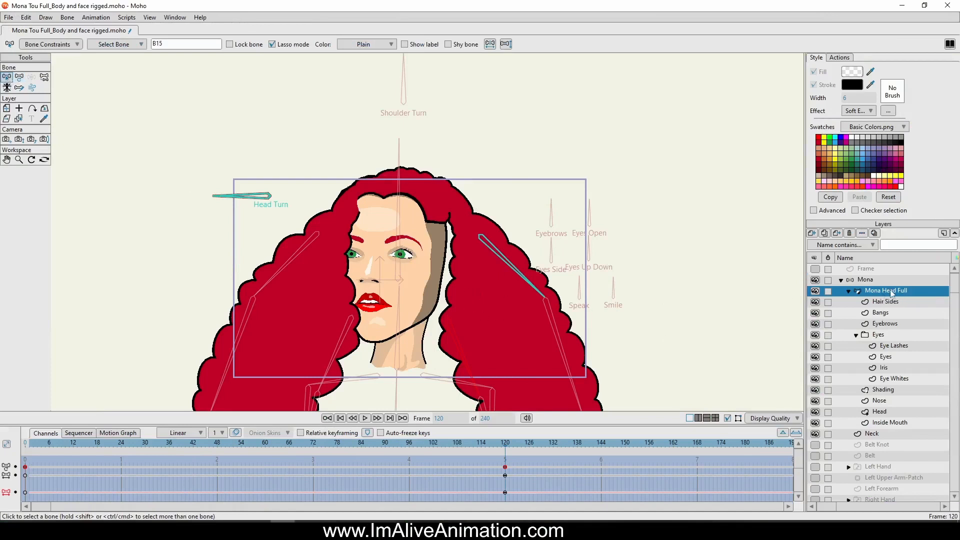
left_click(19, 77)
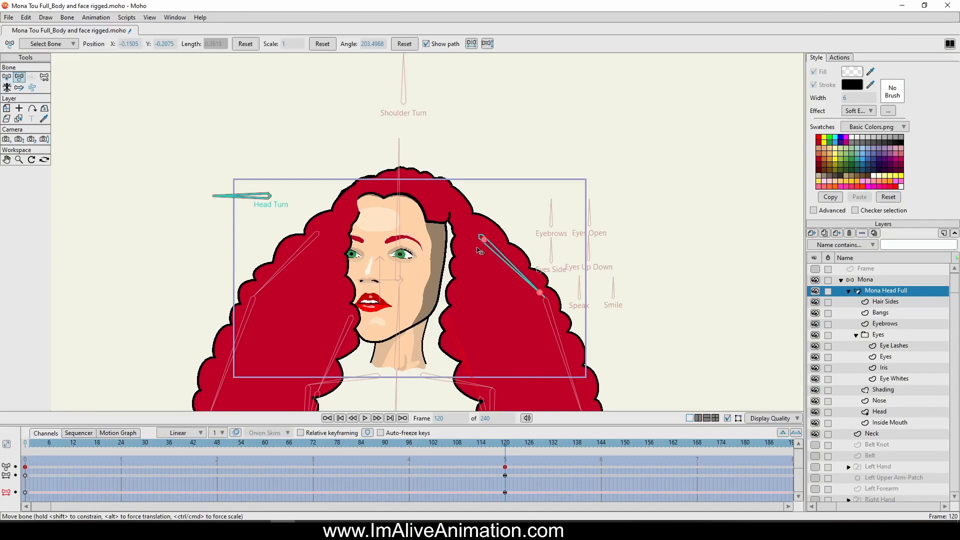
left_click_drag(486, 238, 471, 188)
scroll(456, 229, "down", 2)
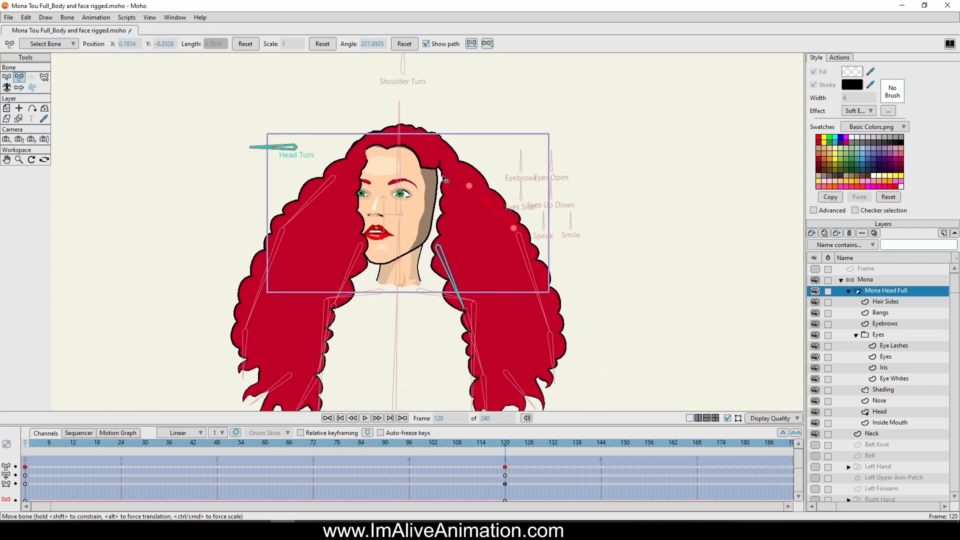
left_click(437, 254)
left_click_drag(443, 254, 545, 213)
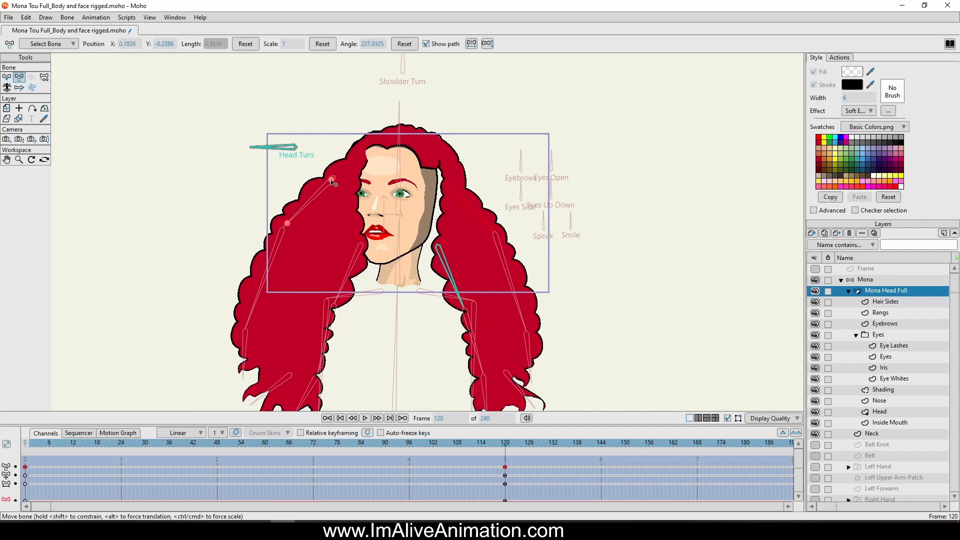
left_click_drag(334, 183, 364, 254)
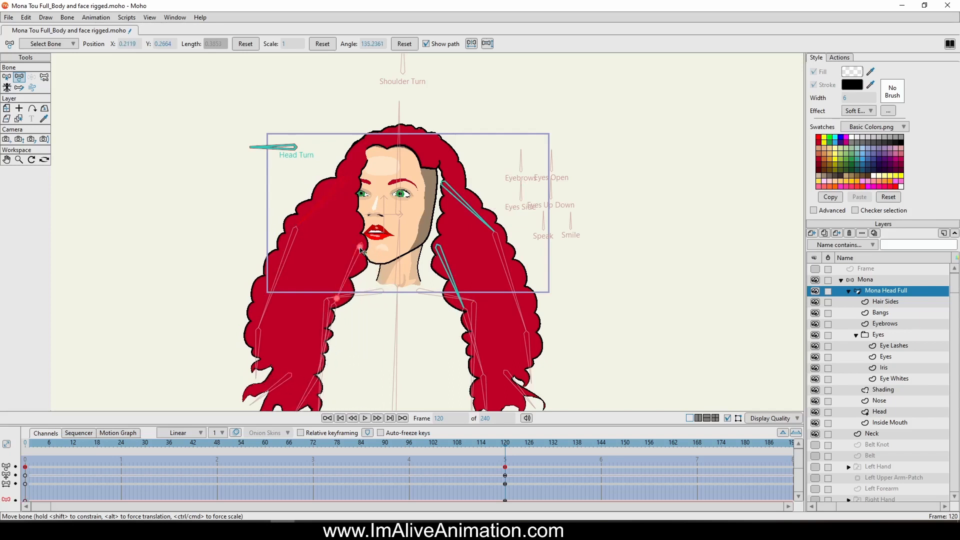
Enlarge the timeline area and delete the frame 120 key of the lower hair bone on the side the face turns toward.
left_click_drag(360, 249, 359, 248)
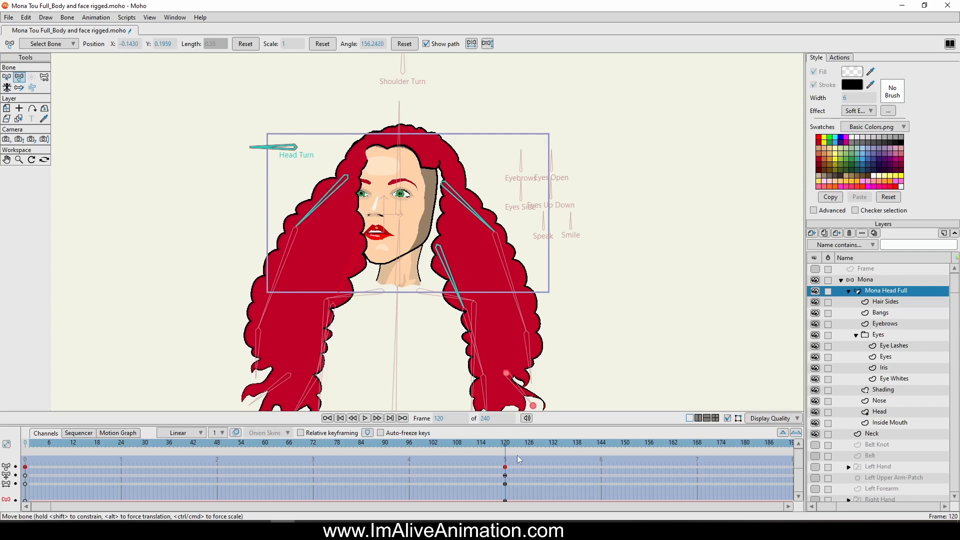
left_click_drag(512, 429, 498, 389)
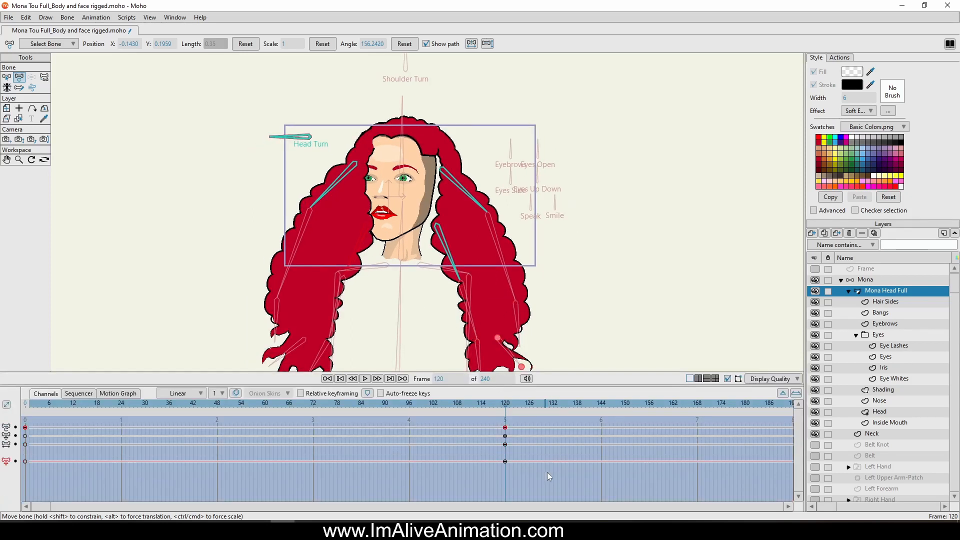
left_click_drag(499, 489, 485, 458)
key("Delete")
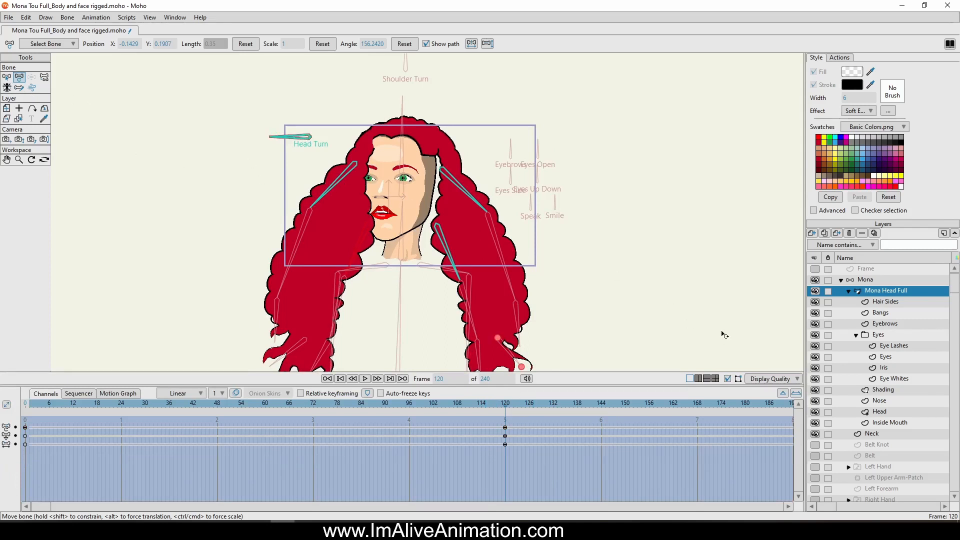
On the Hair Sides layer, select the inner-edge points of the lock behind the shaded cheek and move them inward over the face edge.
left_click(885, 303)
scroll(459, 181, "up", 3)
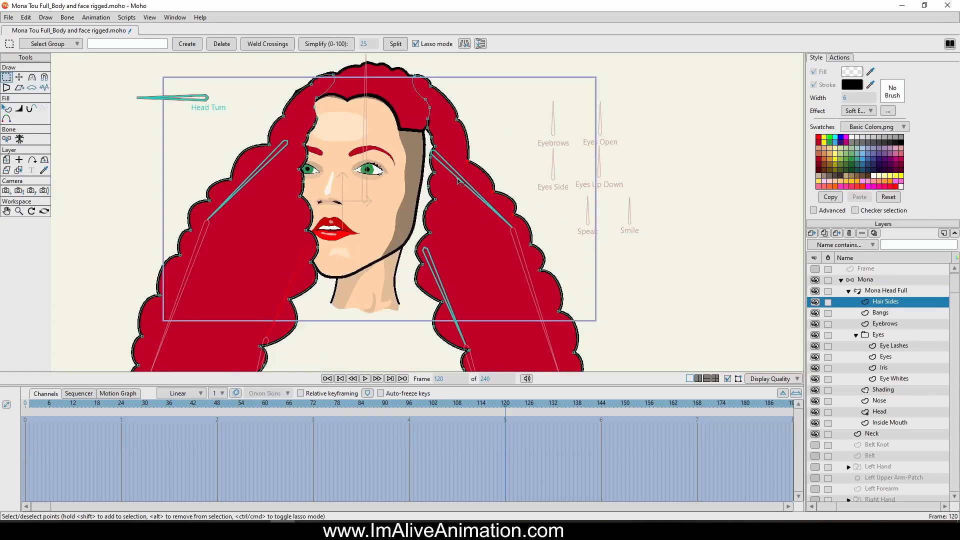
scroll(397, 129, "up", 2)
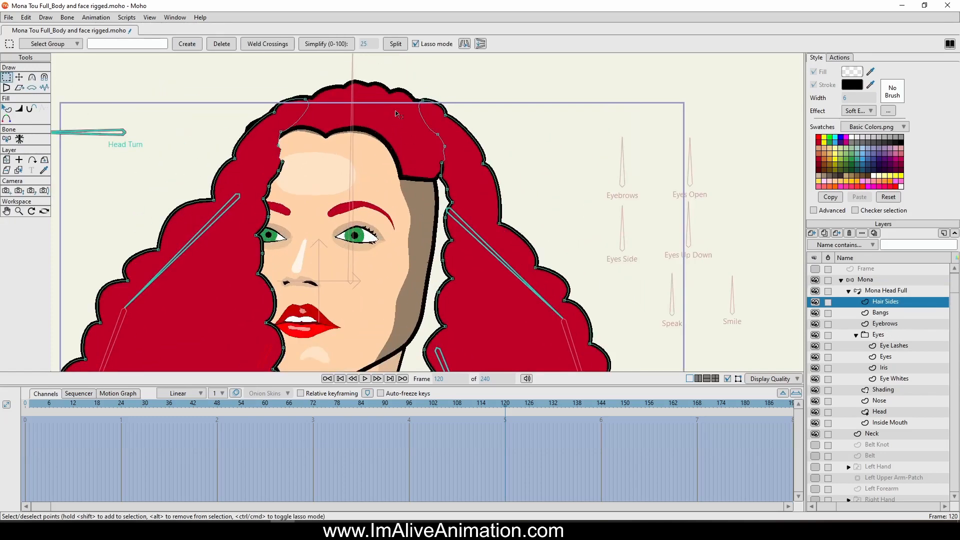
left_click(420, 116)
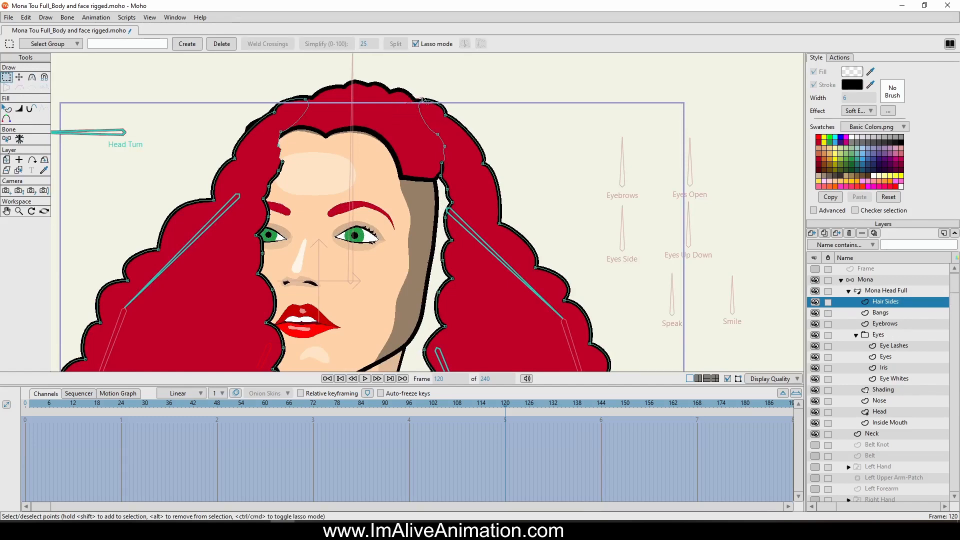
mouse_move(437, 98)
left_mouse_down()
mouse_move(487, 117)
mouse_move(463, 122)
left_mouse_up()
mouse_move(456, 345)
left_mouse_down()
mouse_move(402, 310)
mouse_move(411, 184)
mouse_move(394, 130)
mouse_move(417, 86)
left_mouse_up()
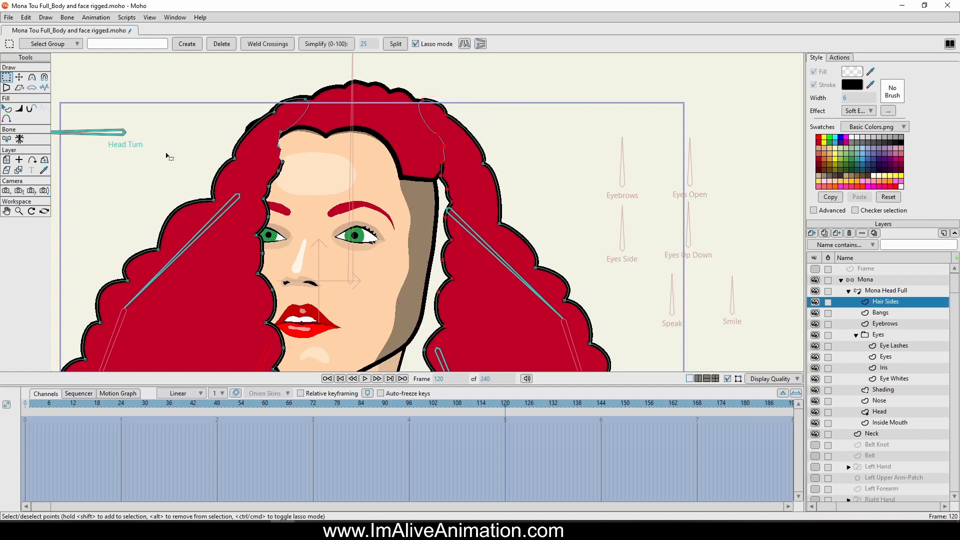
left_click(19, 77)
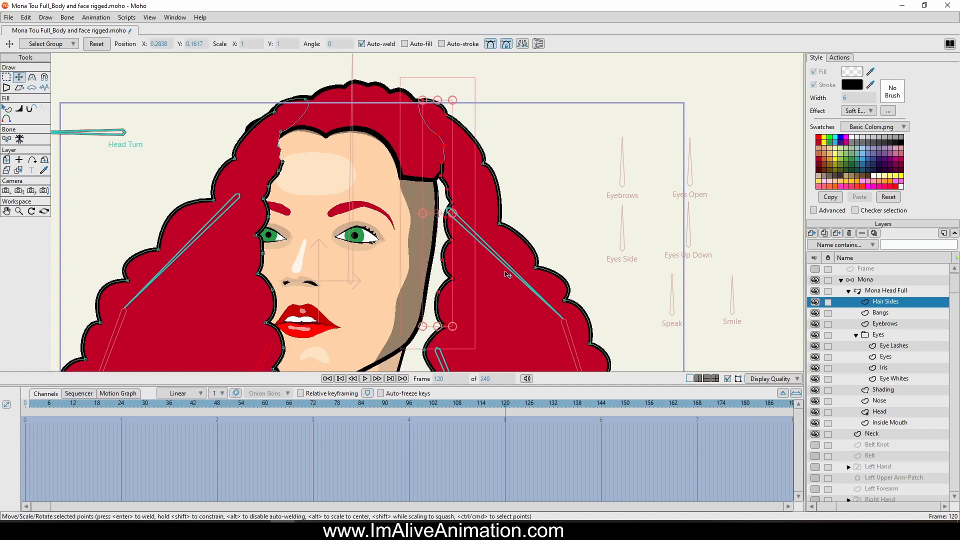
left_click_drag(523, 261, 492, 262)
scroll(475, 241, "down", 2)
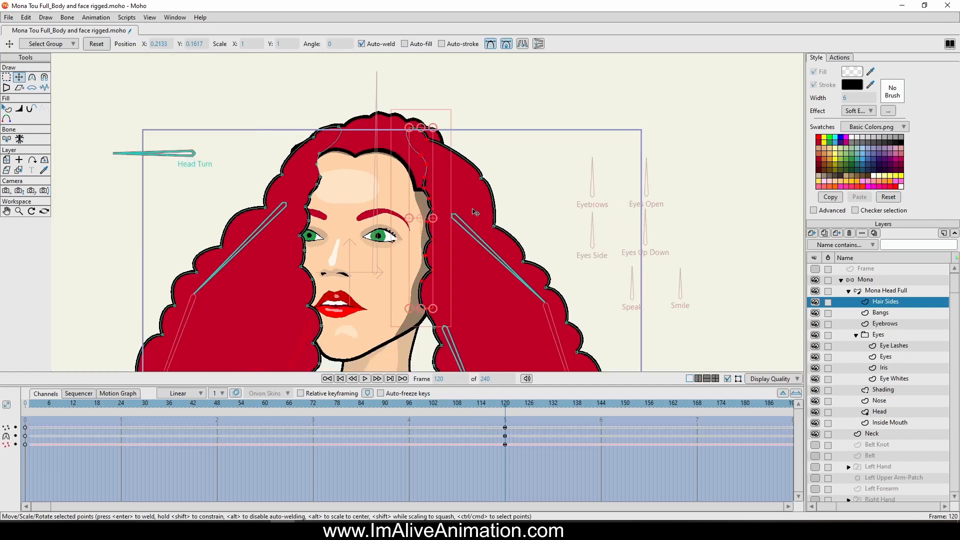
left_click_drag(447, 199, 439, 151)
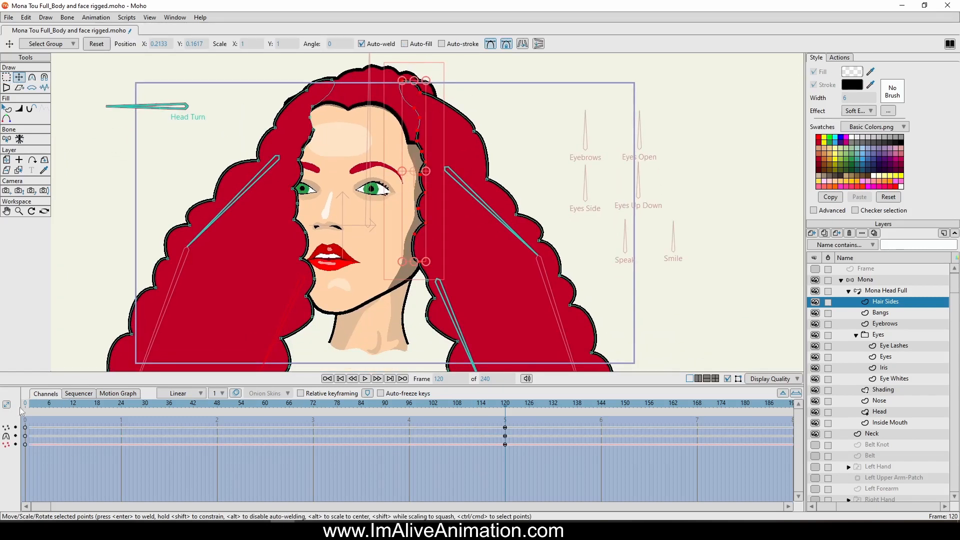
Select the Hair Sides keys at frames 0 and 120, change their interpolation, and check the motion between the two frames.
left_click_drag(556, 464, 22, 410)
right_click(28, 434)
left_click(50, 383)
left_click_drag(24, 413, 506, 449)
Undo the stray edit of the selected hair points, shift them further toward the face at frame 120, and check the head turn.
scroll(437, 226, "up", 2)
left_click_drag(431, 166, 417, 171)
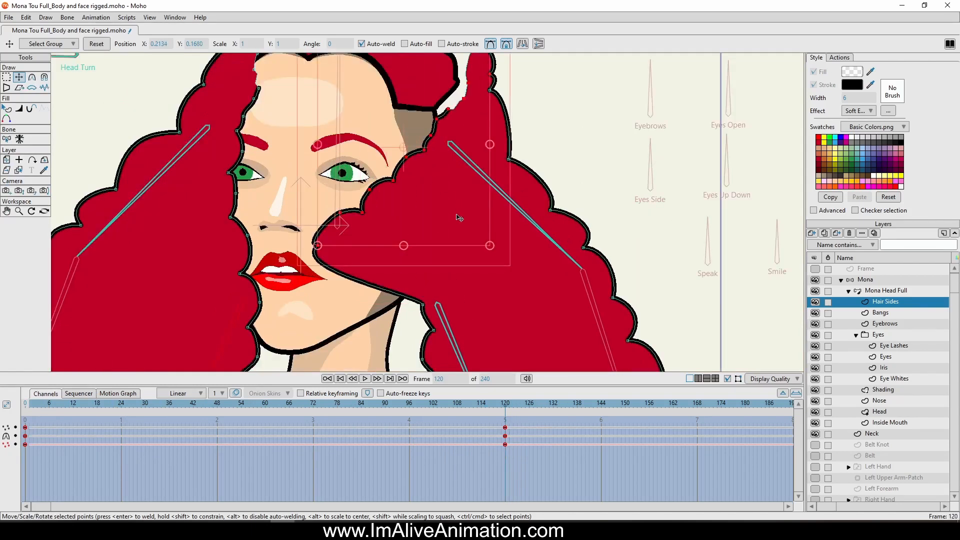
key("ctrl+z")
left_click_drag(546, 169, 533, 170)
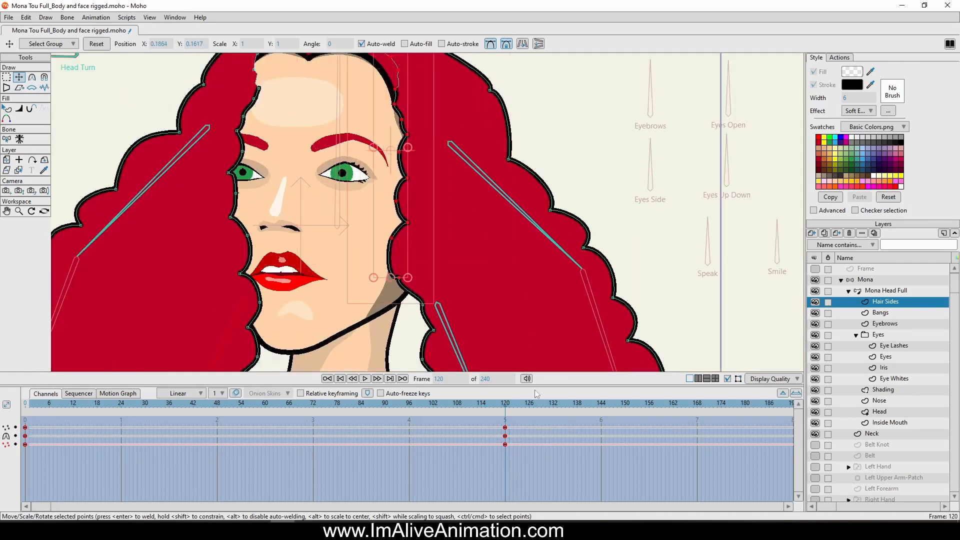
left_click_drag(505, 411, 53, 407)
scroll(453, 195, "down", 2)
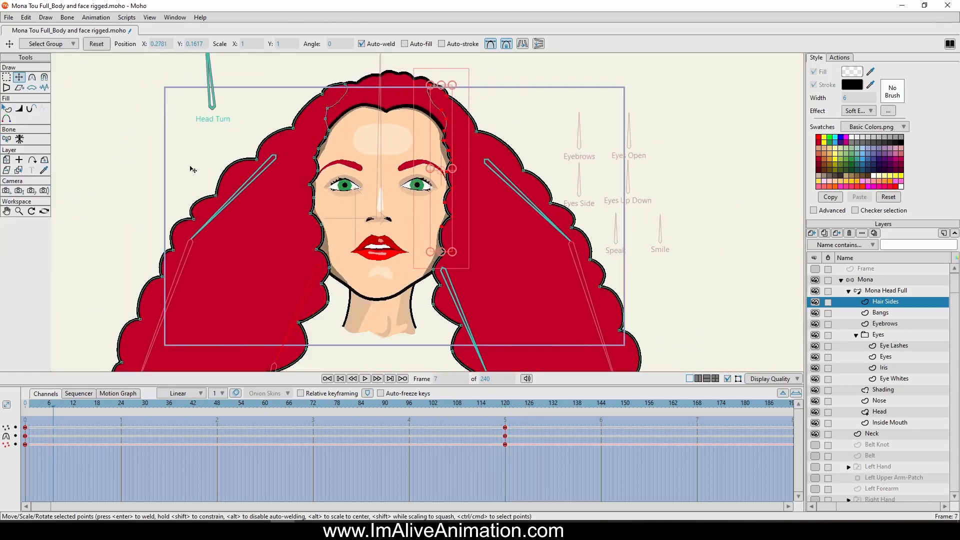
On the Mona Head Full layer, delete the frame 120 keys of the upper hair bones on both sides of the head.
left_click(887, 291)
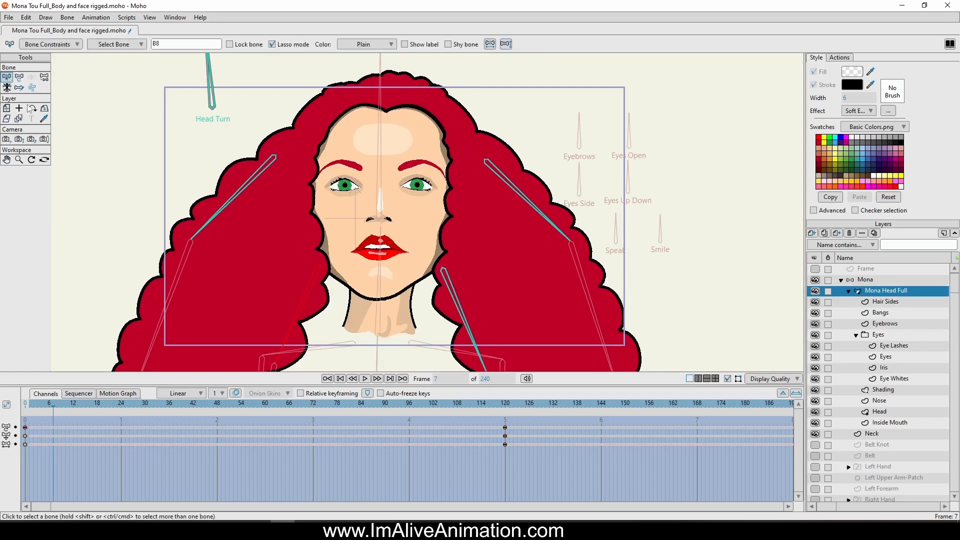
left_click(255, 181)
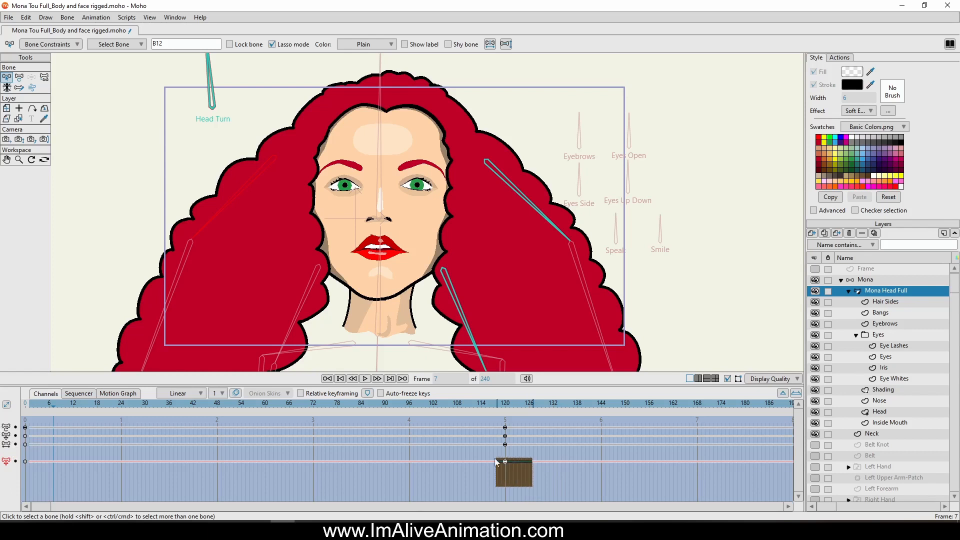
left_click_drag(496, 459, 490, 454)
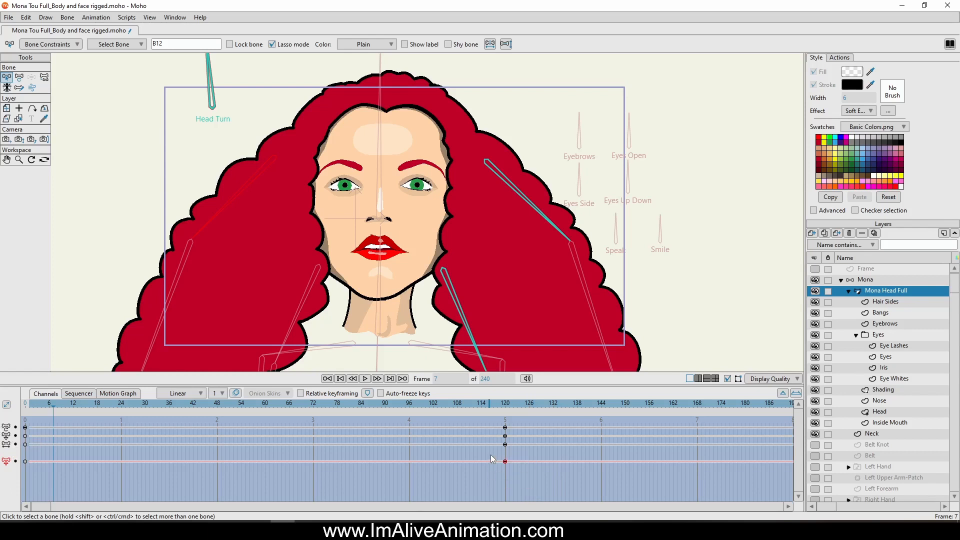
key("Delete")
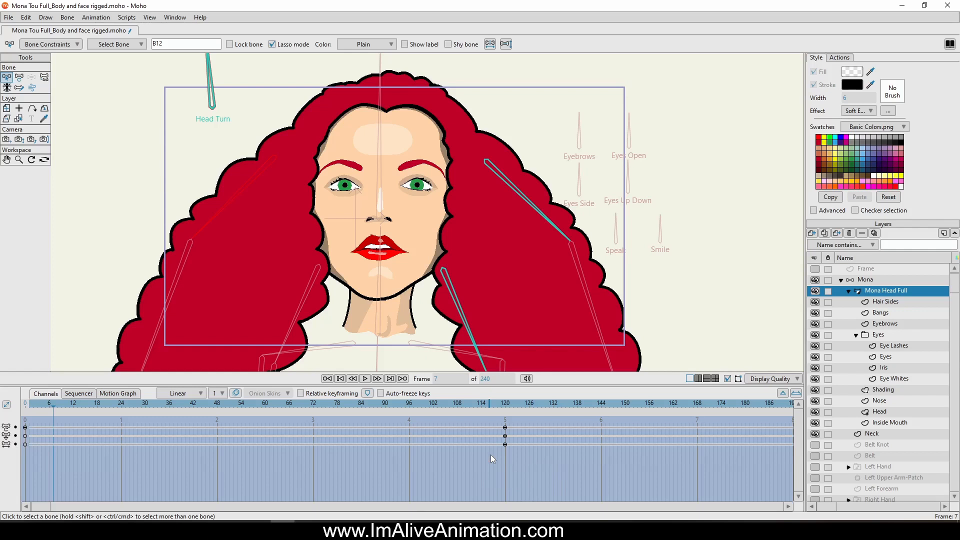
left_click(520, 192)
left_click_drag(502, 459, 493, 455)
key("Delete")
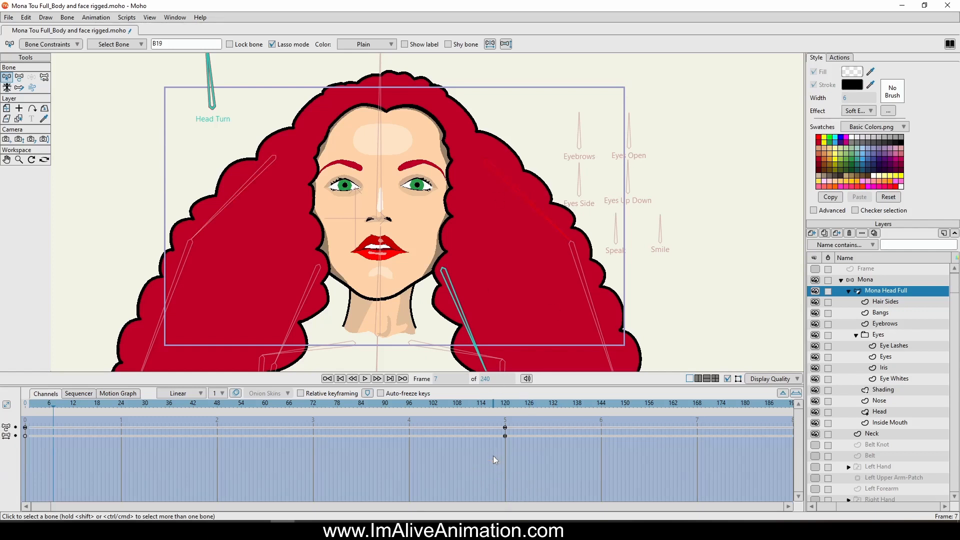
Play back the head turn, then set the Mona Head Full keys at frames 0 and 120 to linear interpolation.
left_click(27, 405)
key("space")
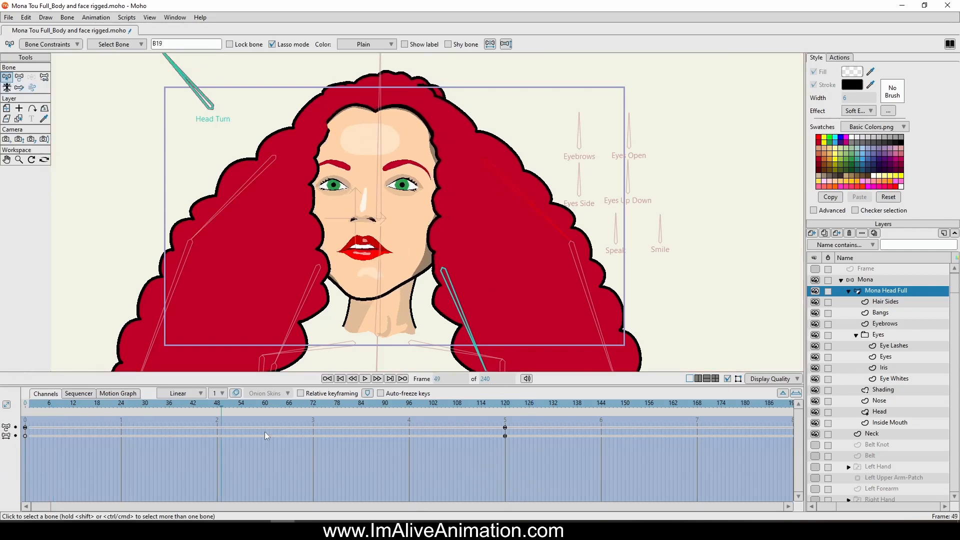
key("space")
left_click_drag(455, 404, 466, 403)
left_click_drag(548, 453, 18, 425)
right_click(25, 429)
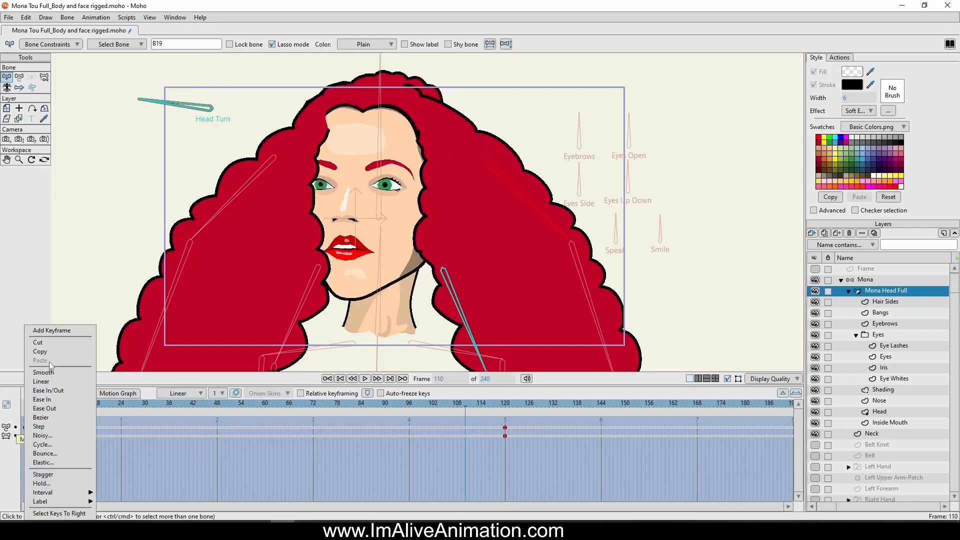
left_click(51, 377)
On the Hair Sides layer at frame 120, move the two top points of the lock on the shaded side outward onto the hair outline.
left_click(900, 302)
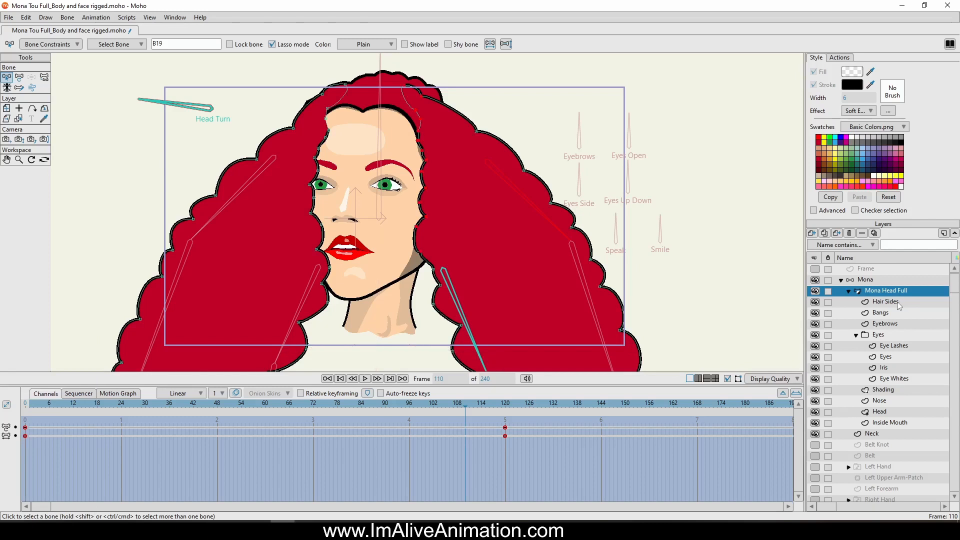
left_click_drag(27, 408, 506, 443)
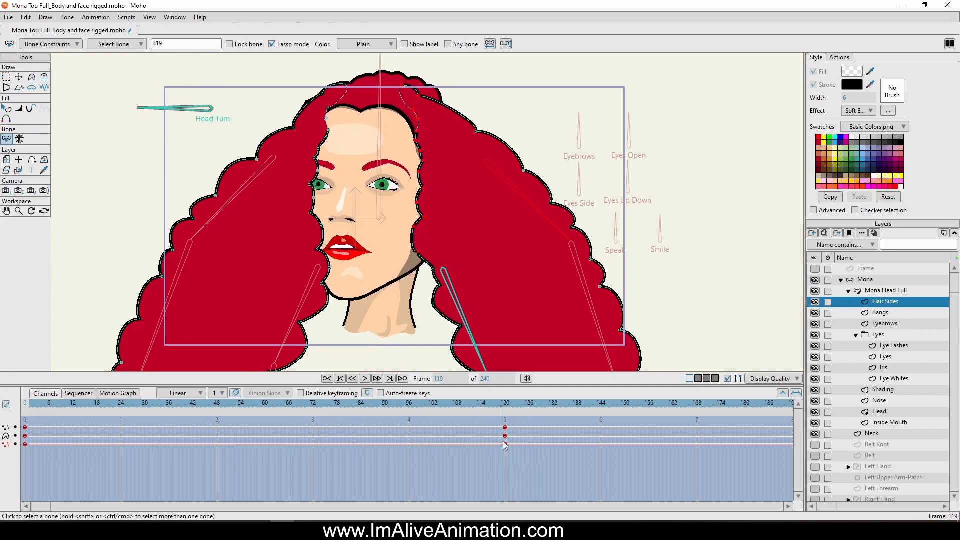
scroll(450, 239, "up", 3)
scroll(390, 188, "up", 3)
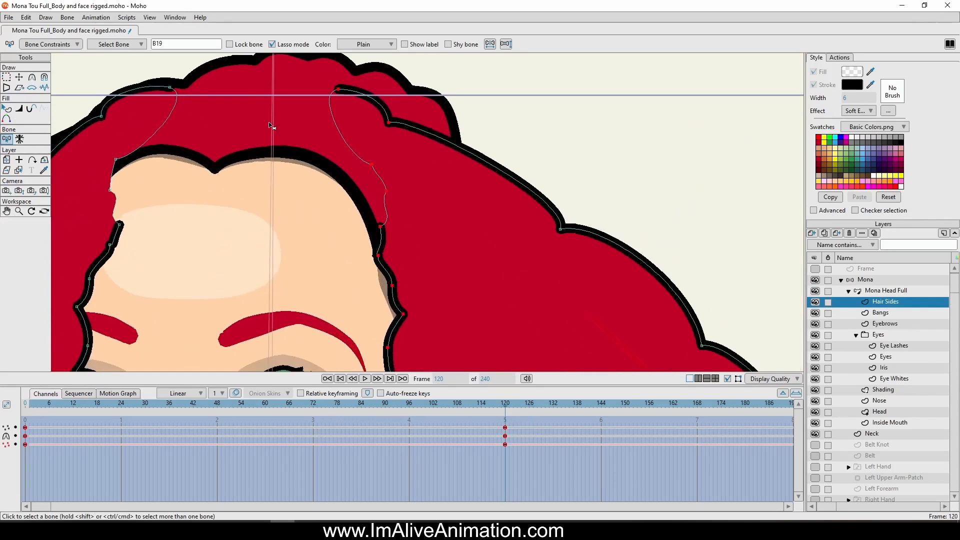
left_click(19, 77)
scroll(420, 130, "up", 3)
left_click_drag(432, 169, 431, 201)
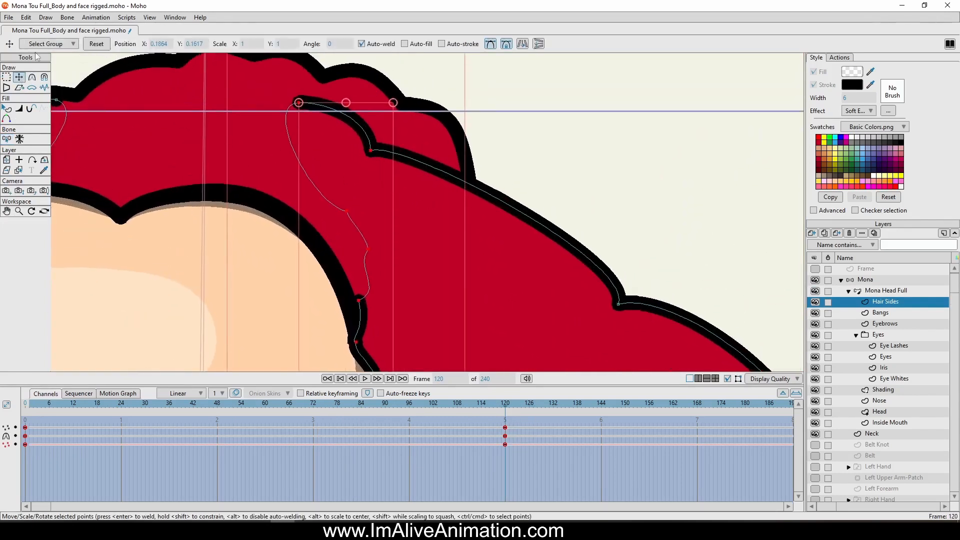
left_click(6, 77)
scroll(412, 165, "down", 3)
left_click_drag(412, 162, 348, 123)
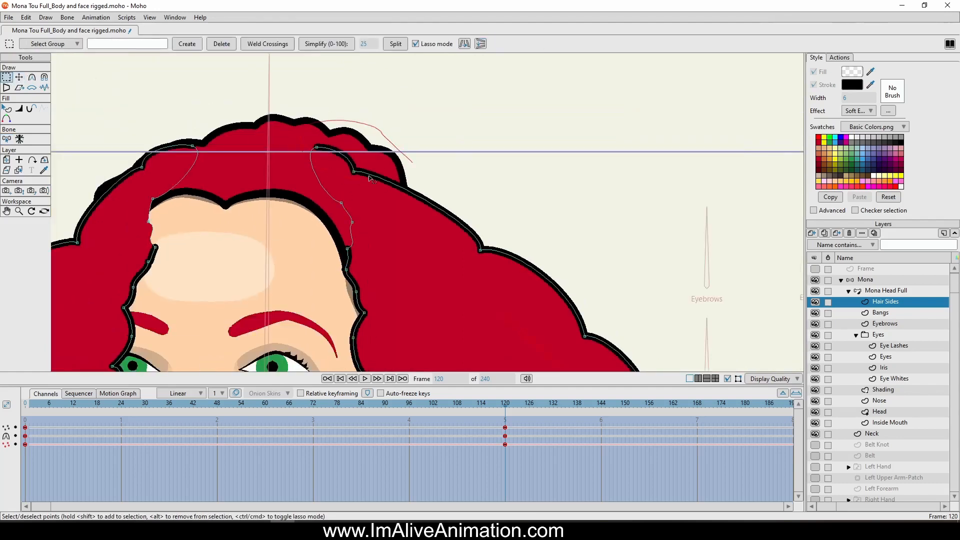
left_click_drag(370, 178, 405, 160)
key("t")
left_click_drag(368, 218, 431, 209)
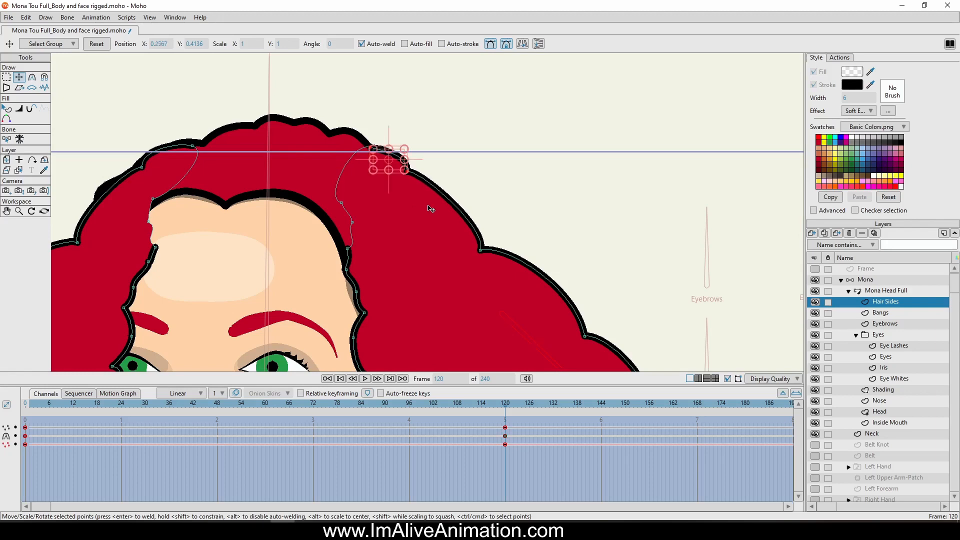
scroll(431, 208, "down", 4)
left_click_drag(506, 405, 505, 440)
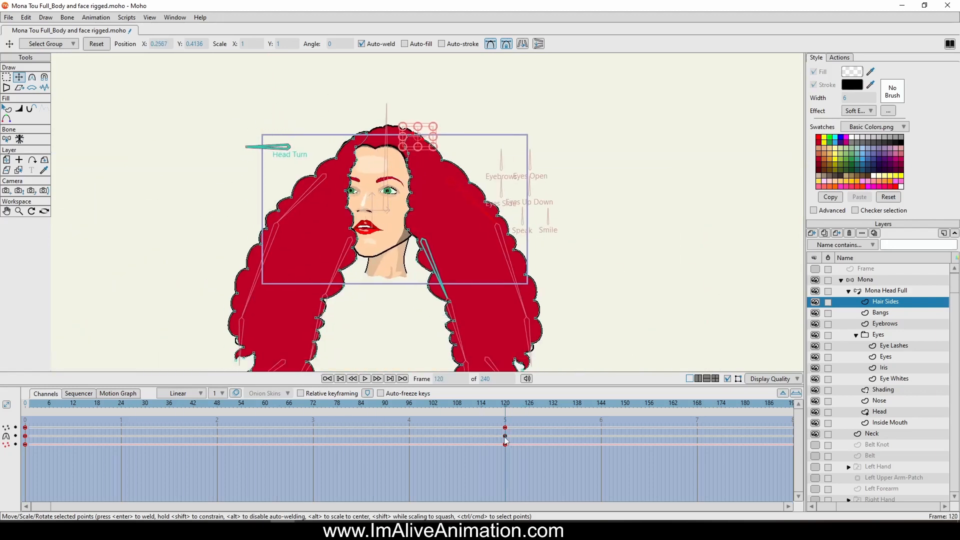
scroll(393, 213, "up", 4)
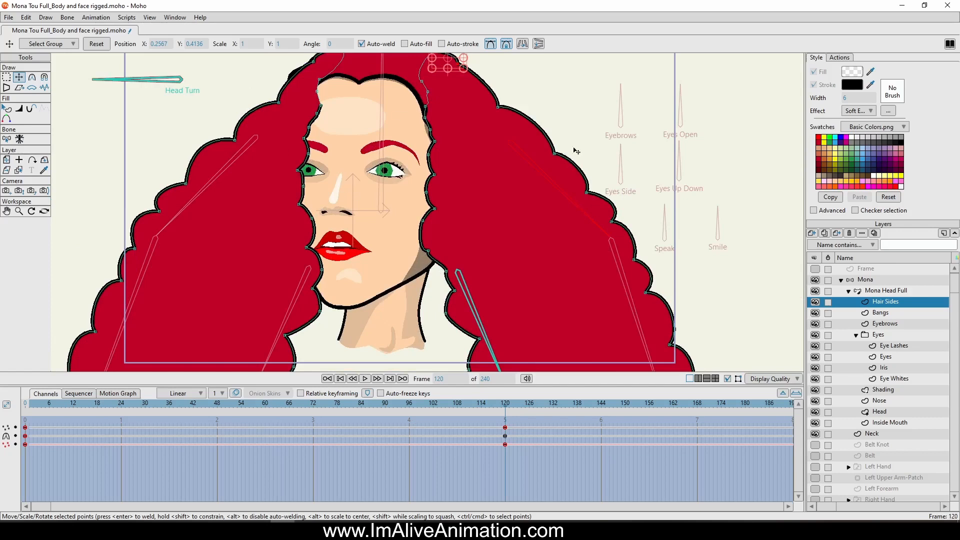
At frame 120, move the inner hair bone beside the neck and the upper hair bone on the shaded side inward toward the face.
left_click(888, 291)
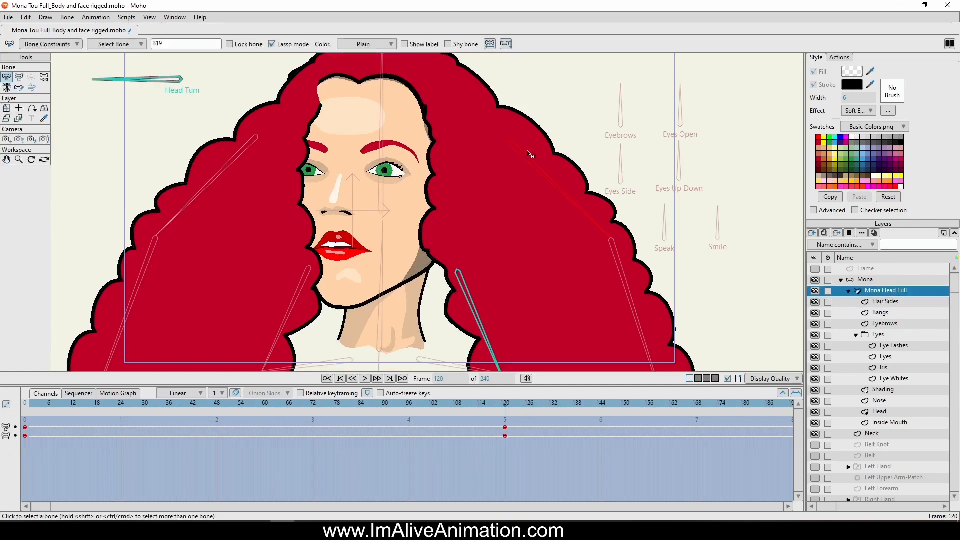
left_click(19, 77)
scroll(478, 235, "down", 3)
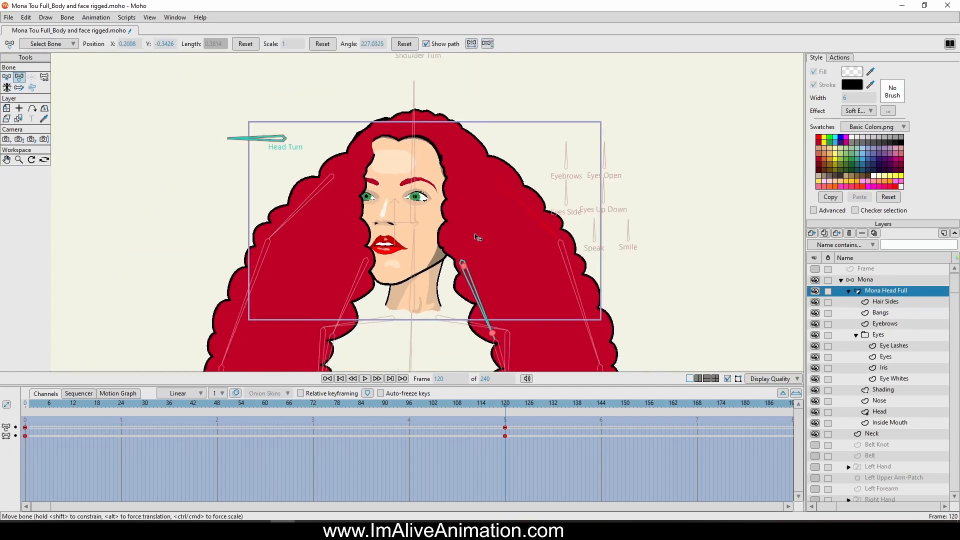
scroll(485, 201, "up", 4)
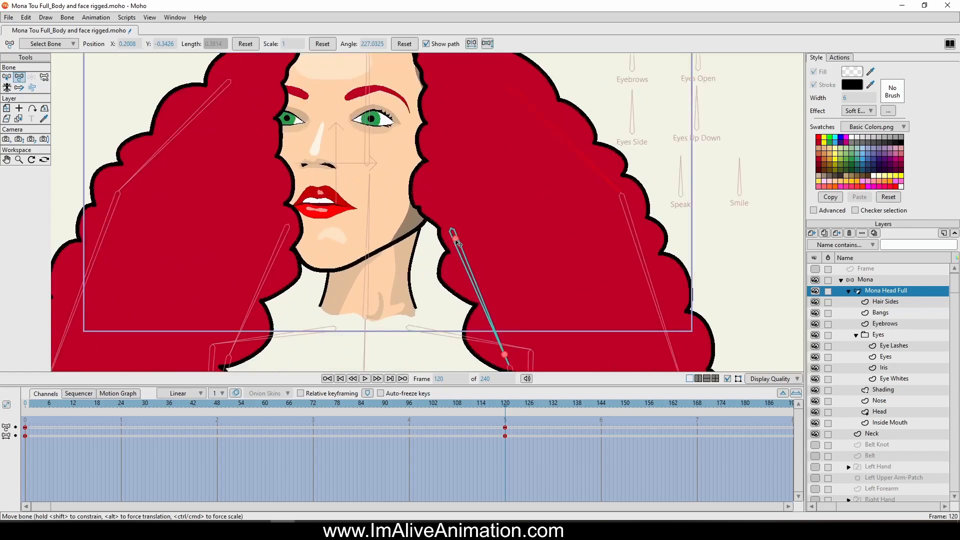
left_click_drag(458, 244, 426, 247)
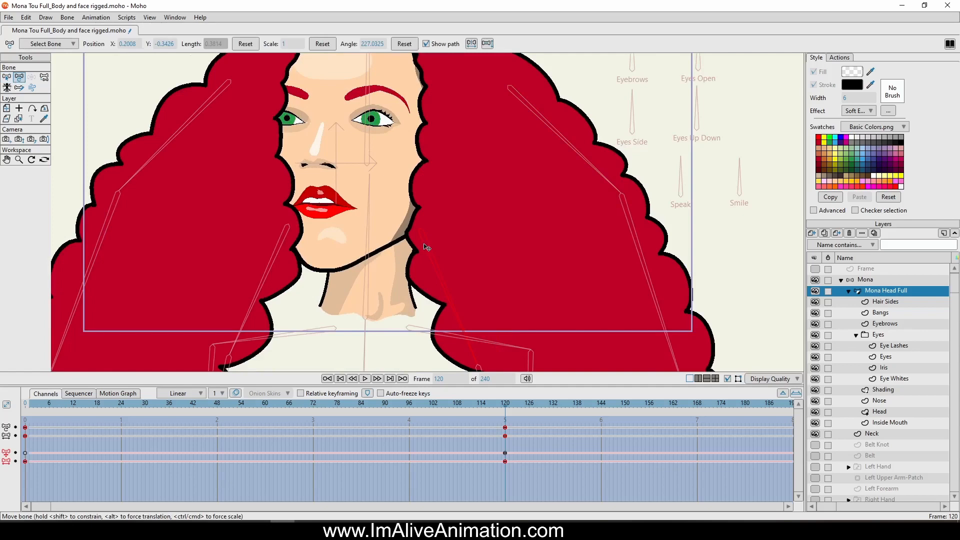
left_click(422, 238)
left_click_drag(566, 129, 571, 265)
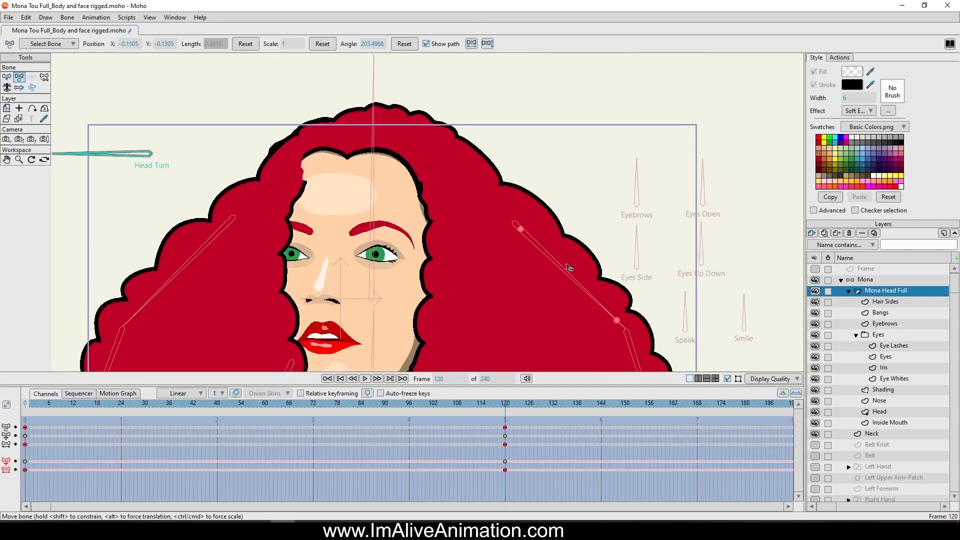
left_click(517, 231)
left_click_drag(520, 234, 477, 232)
scroll(497, 232, "down", 4)
left_click_drag(535, 367, 542, 315)
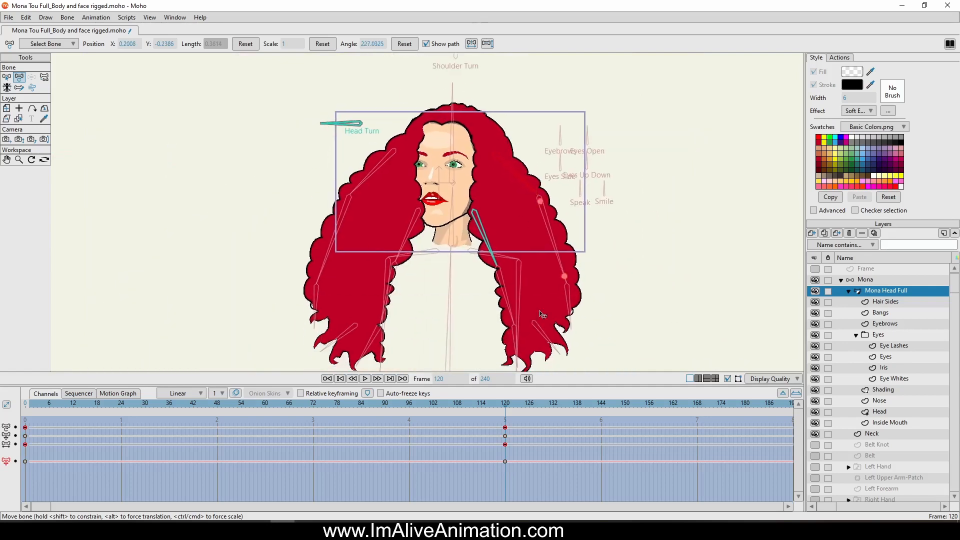
Set all Mona Head Full keys at frames 0 and 120 to linear and check the motion between the two frames.
left_click_drag(505, 407, 24, 407)
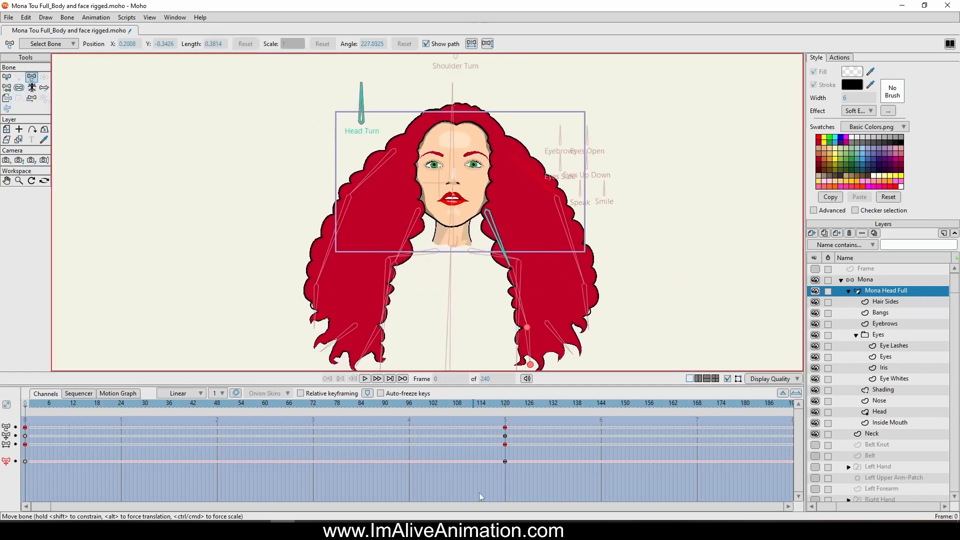
left_click_drag(588, 471, 5, 421)
right_click(25, 428)
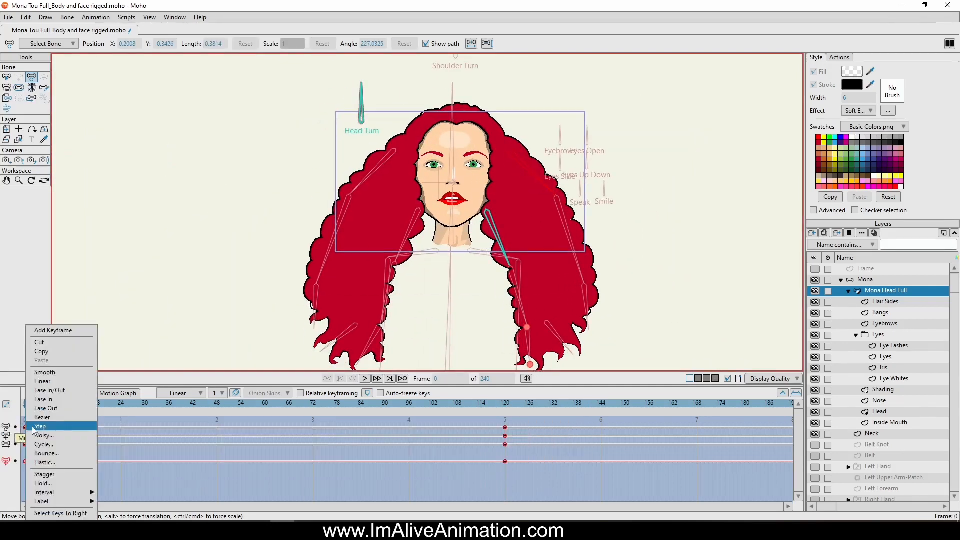
left_click(58, 381)
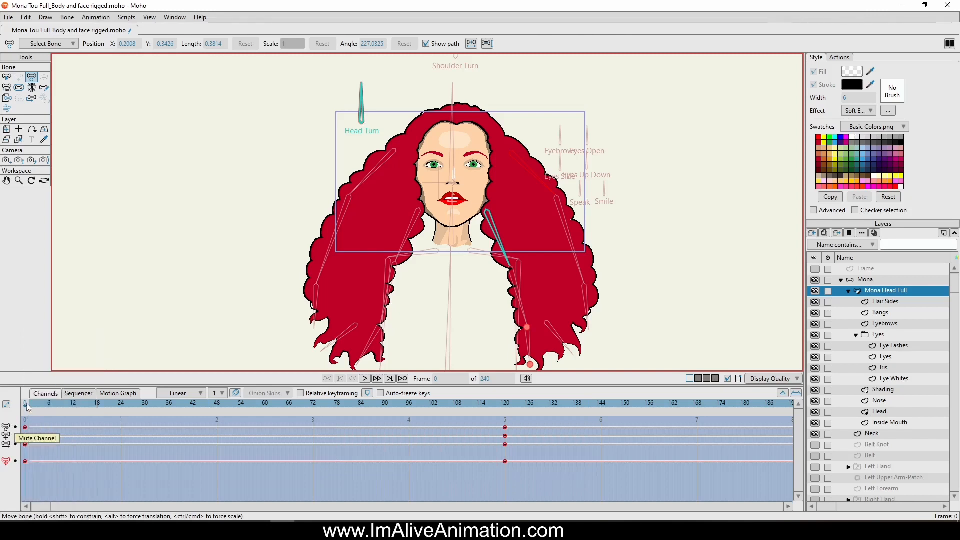
left_click_drag(26, 403, 449, 470)
left_click_drag(385, 476, 501, 468)
Nudge the inner hair bone below the shaded jaw slightly closer to the face at frame 120 and check the turn.
scroll(410, 296, "up", 3)
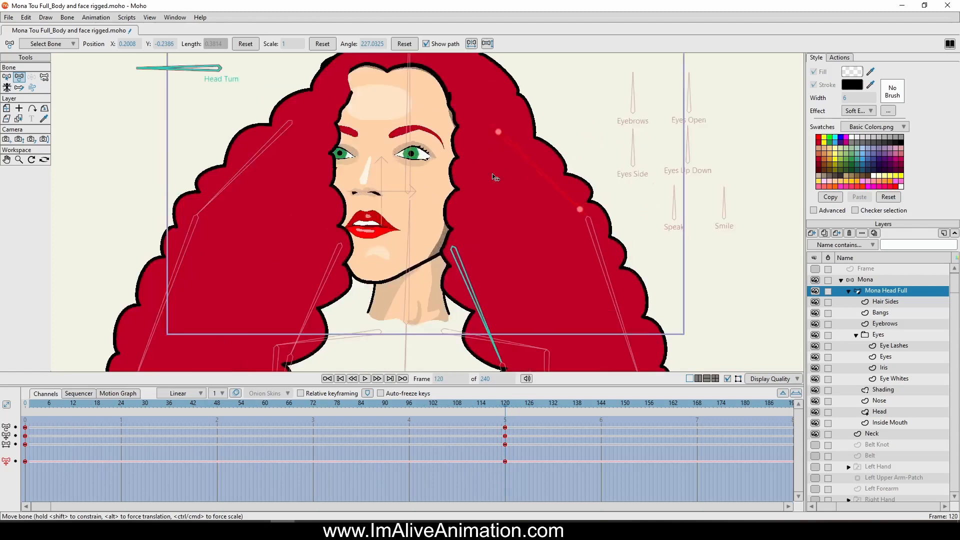
left_click_drag(441, 287, 435, 286)
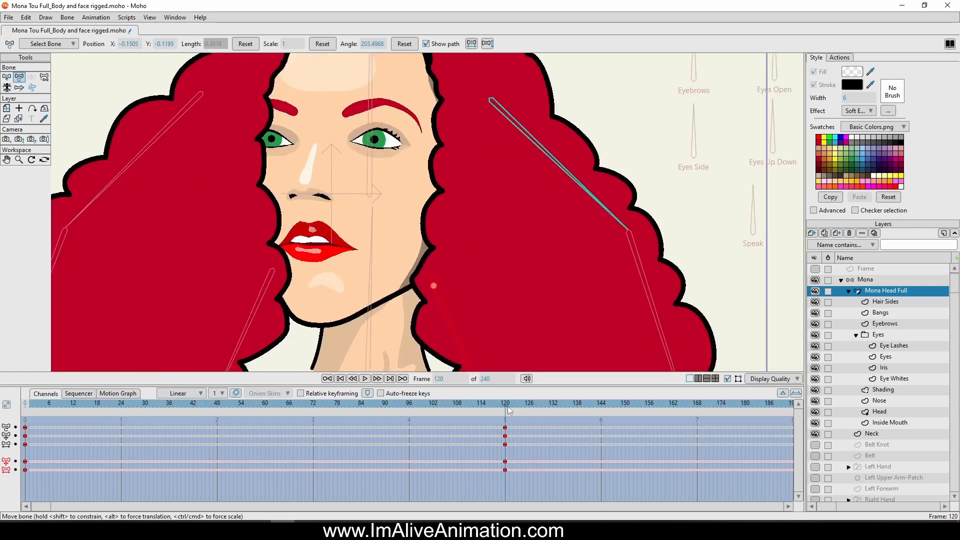
mouse_move(508, 407)
left_mouse_down()
mouse_move(4, 409)
mouse_move(86, 398)
mouse_move(363, 397)
mouse_move(512, 409)
left_mouse_up()
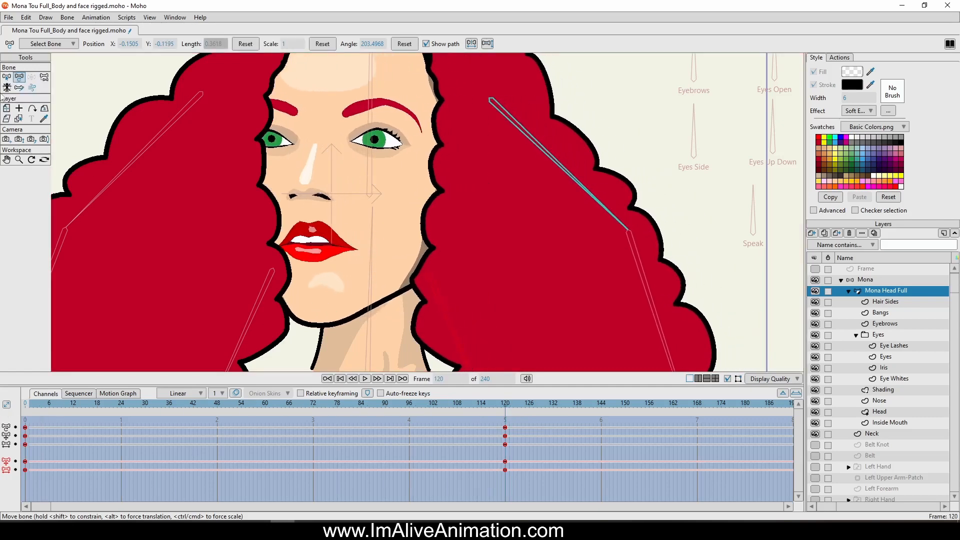
left_click(6, 77)
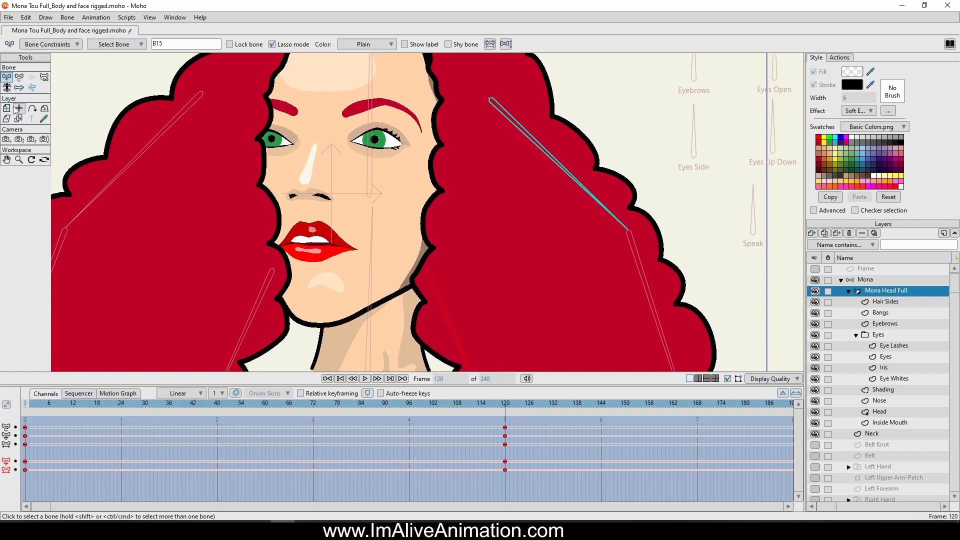
On the Hair Sides layer, adjust the curve handle of the lock point beside the shaded jaw corner and check the head turn.
left_click(885, 302)
scroll(414, 283, "up", 3)
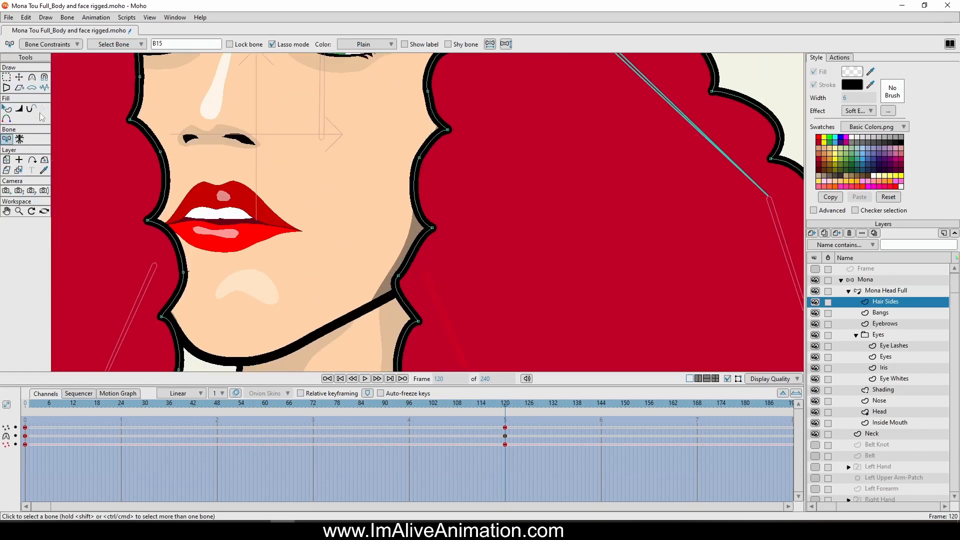
left_click(19, 77)
scroll(426, 286, "up", 2)
left_click(409, 302)
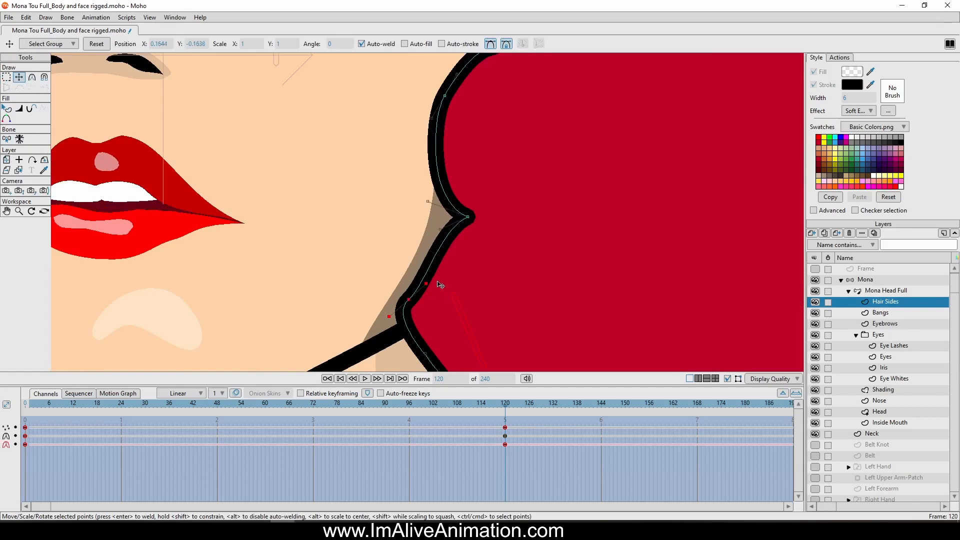
left_click_drag(427, 284, 409, 272)
scroll(508, 295, "down", 4)
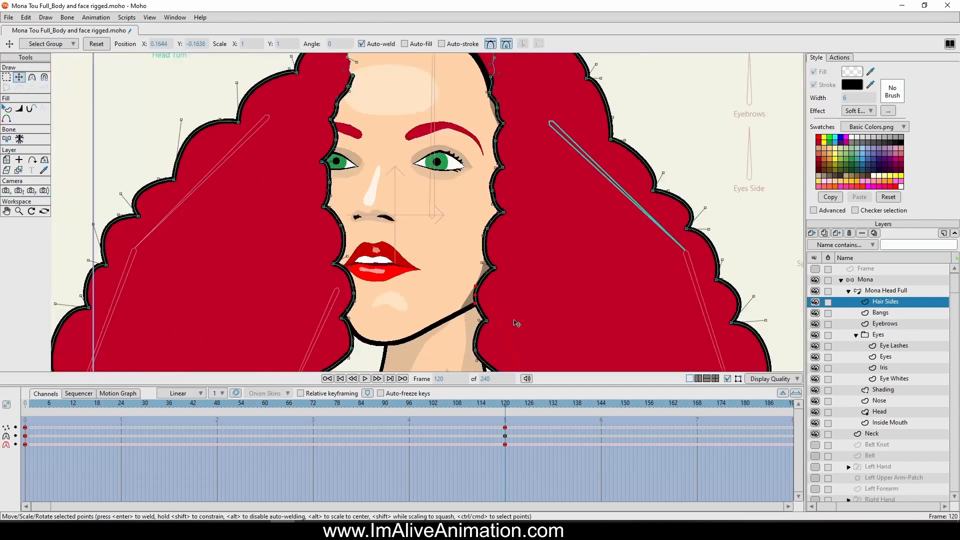
mouse_move(507, 406)
left_mouse_down()
mouse_move(35, 410)
mouse_move(573, 411)
mouse_move(507, 412)
left_mouse_up()
scroll(459, 125, "down", 3)
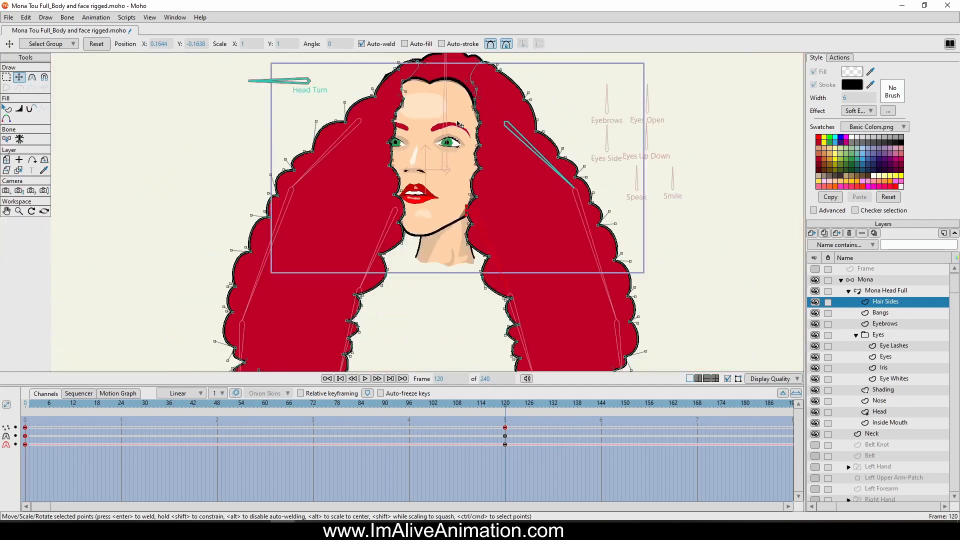
Select the inner-edge points of the lock on the side the face turns toward and move them outward to uncover the face.
left_click(6, 78)
scroll(404, 127, "up", 3)
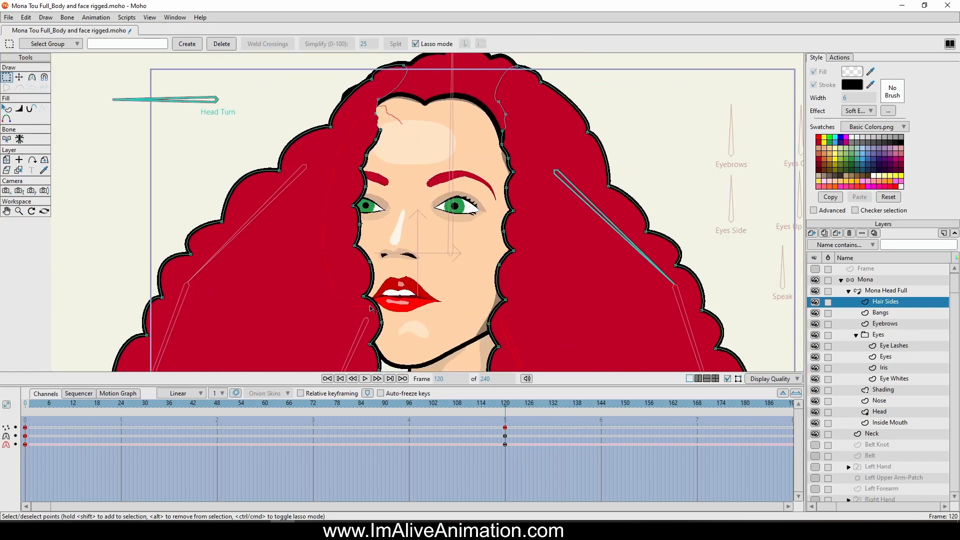
mouse_move(412, 251)
left_mouse_down()
mouse_move(396, 111)
mouse_move(351, 315)
left_mouse_up()
key("t")
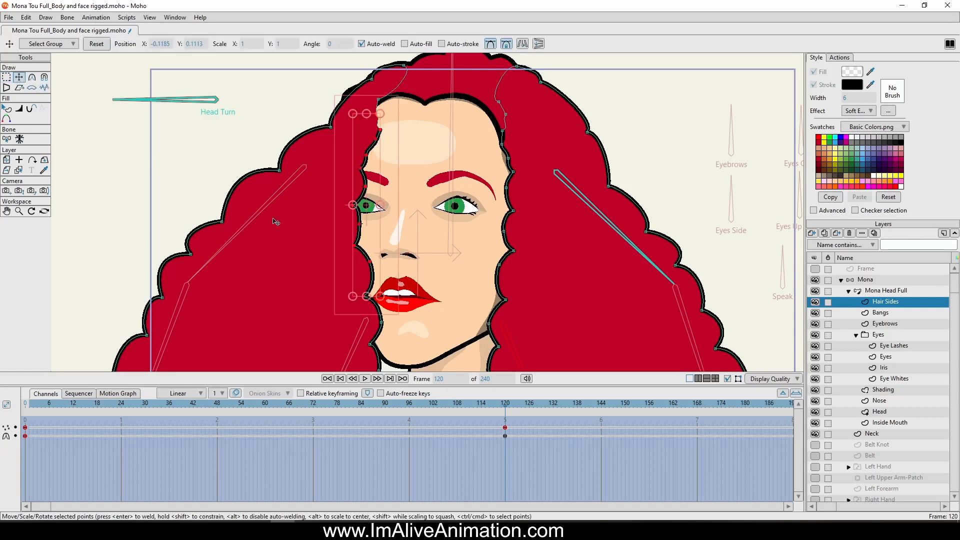
left_click_drag(439, 249, 413, 243)
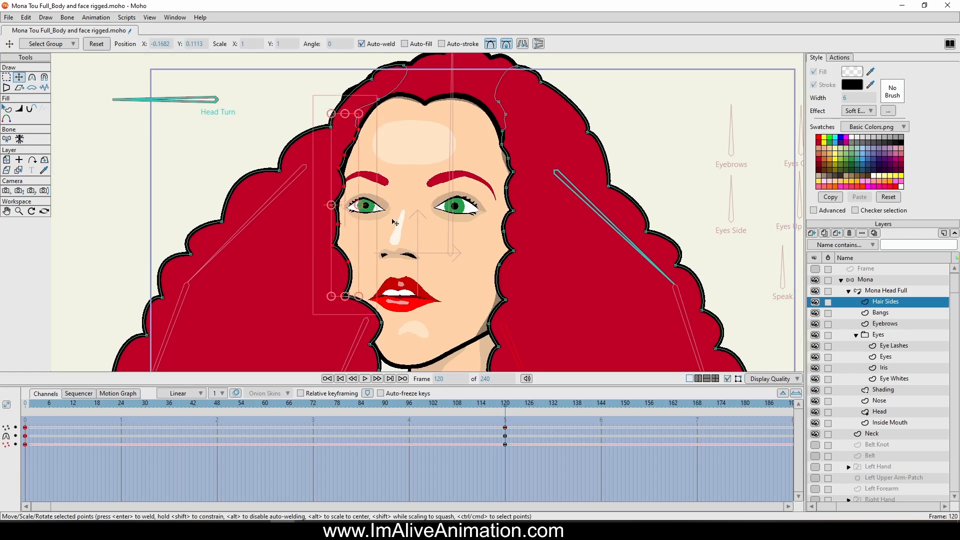
Flatten the scallop on the inner edge of the turned-side lock beside the mouth by moving its points away from the face.
scroll(388, 214, "up", 1)
left_click_drag(408, 207, 475, 97)
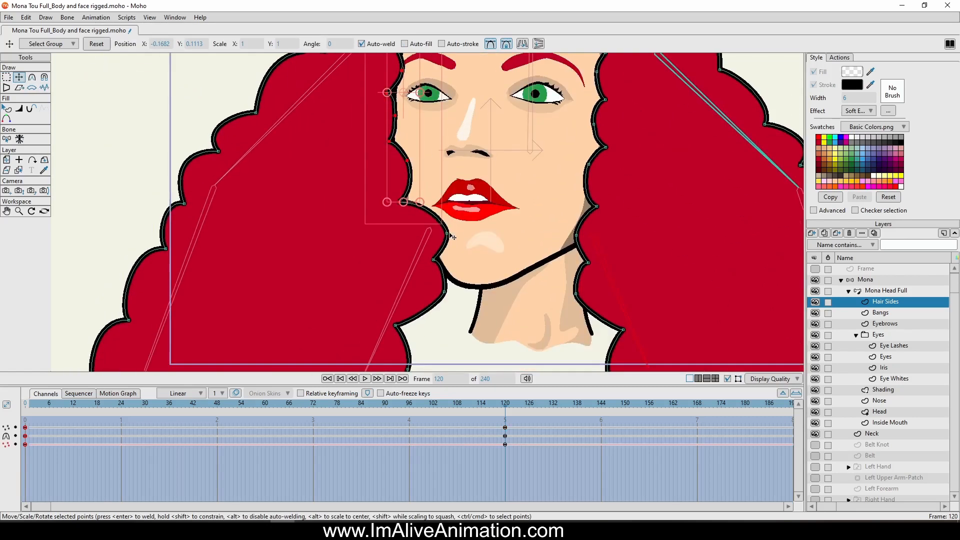
left_click_drag(428, 204, 462, 258)
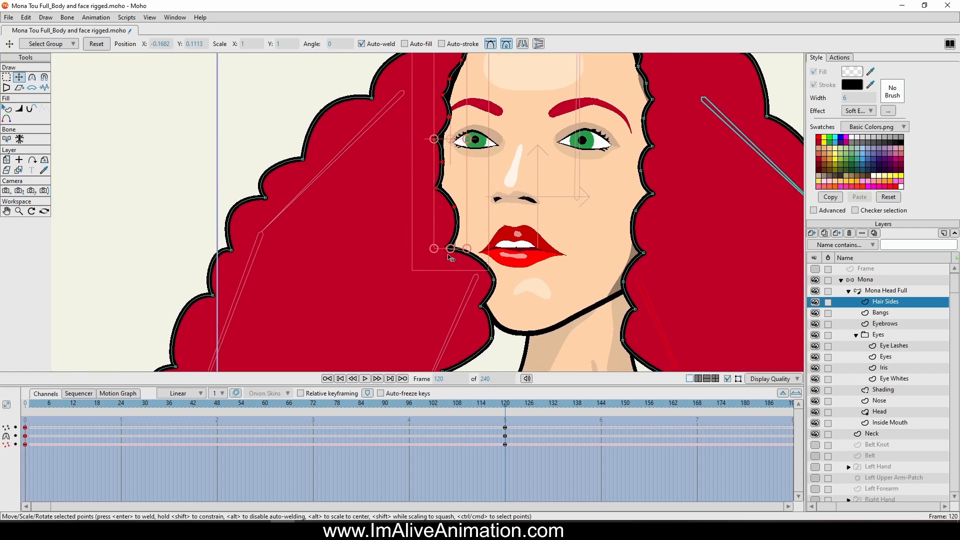
left_click(449, 248)
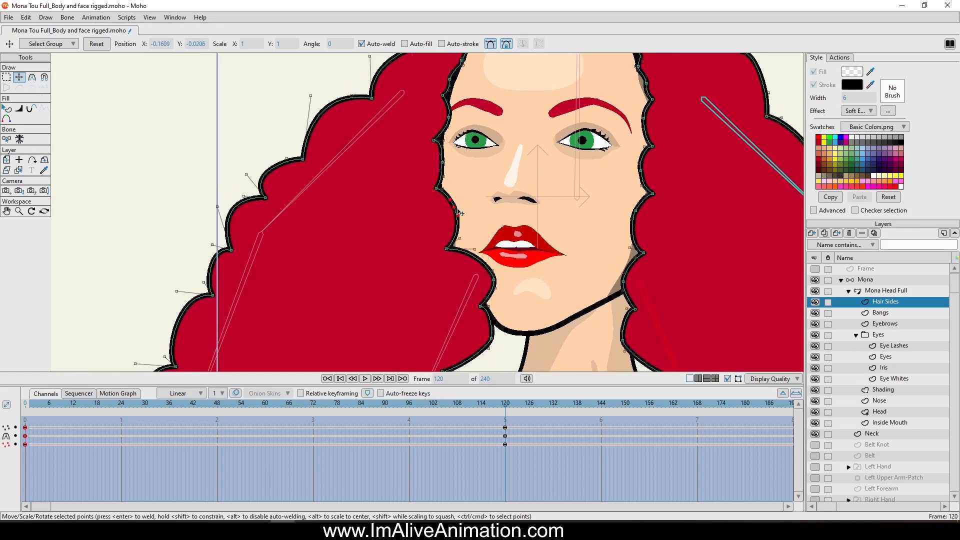
left_click_drag(457, 212, 457, 242)
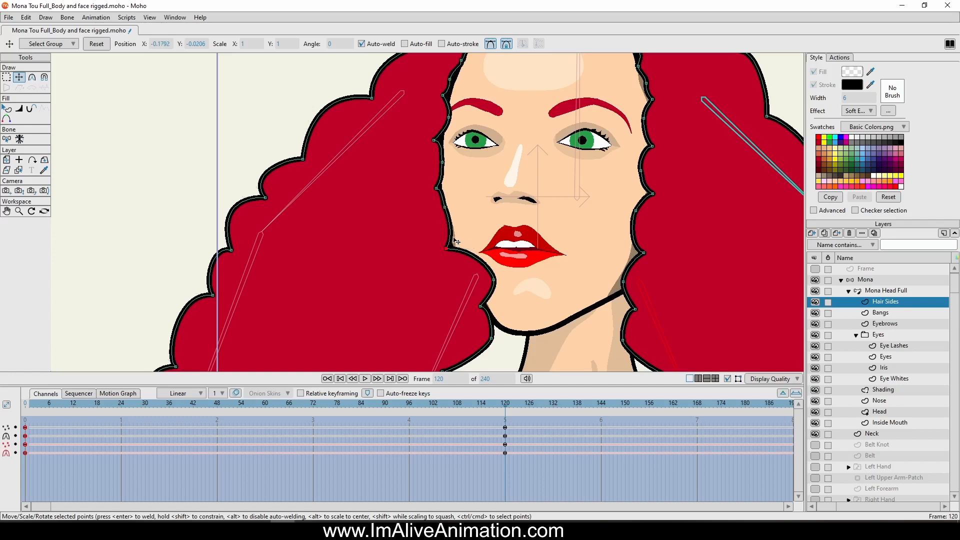
left_click_drag(446, 194, 468, 191)
Adjust the inner-edge point of the turned-side lock where it meets the hairline beside the forehead.
scroll(494, 216, "up", 3)
left_click_drag(504, 125, 498, 220)
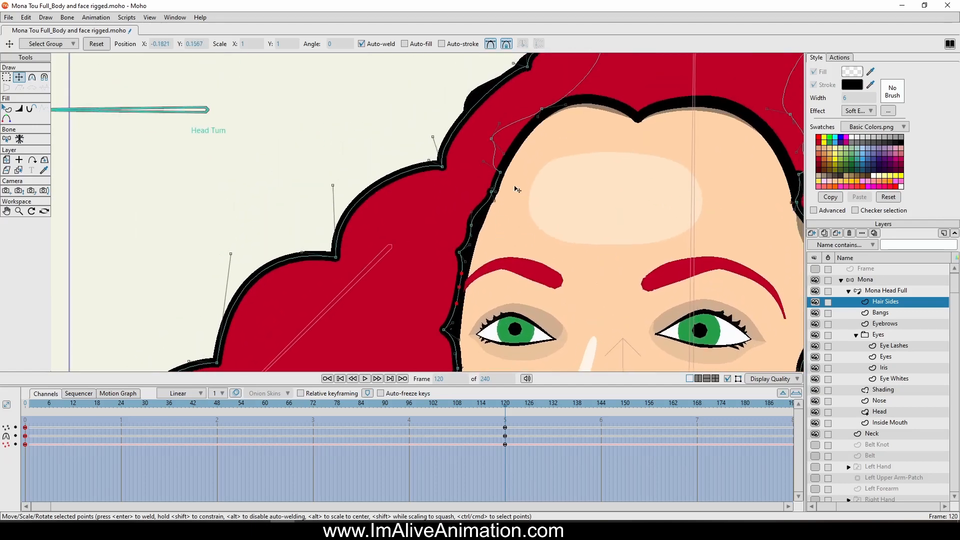
scroll(515, 188, "up", 3)
left_click(476, 209)
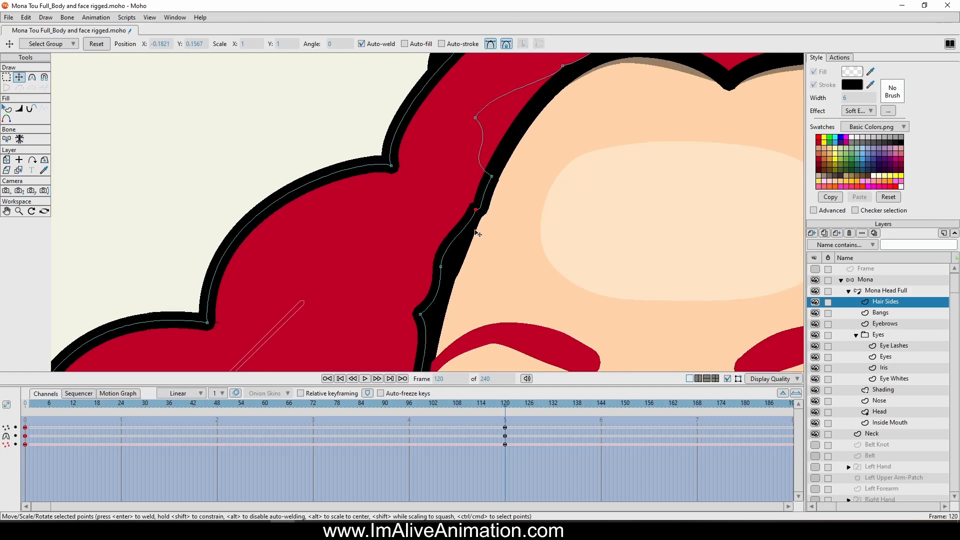
left_click_drag(477, 211, 479, 212)
Smooth the lock's inner edge along the cheek from eye to mouth by nudging its points, and check the head turn.
scroll(529, 235, "down", 6)
left_click_drag(530, 240, 564, 103)
left_click_drag(520, 207, 495, 146)
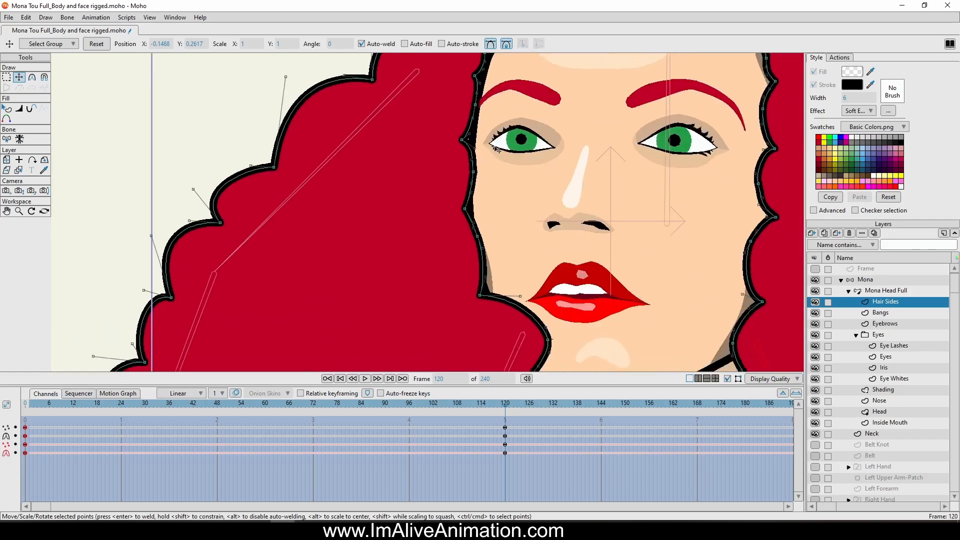
left_click_drag(528, 260, 554, 183)
left_click_drag(503, 159, 497, 160)
left_click_drag(510, 200, 507, 200)
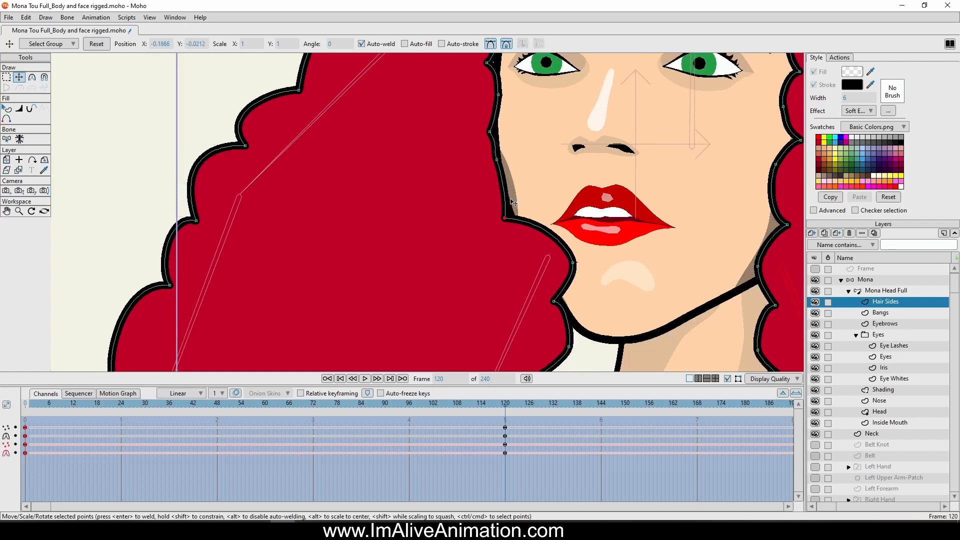
left_click_drag(494, 151, 499, 171)
scroll(551, 180, "down", 3)
scroll(607, 199, "up", 2)
scroll(607, 199, "down", 3)
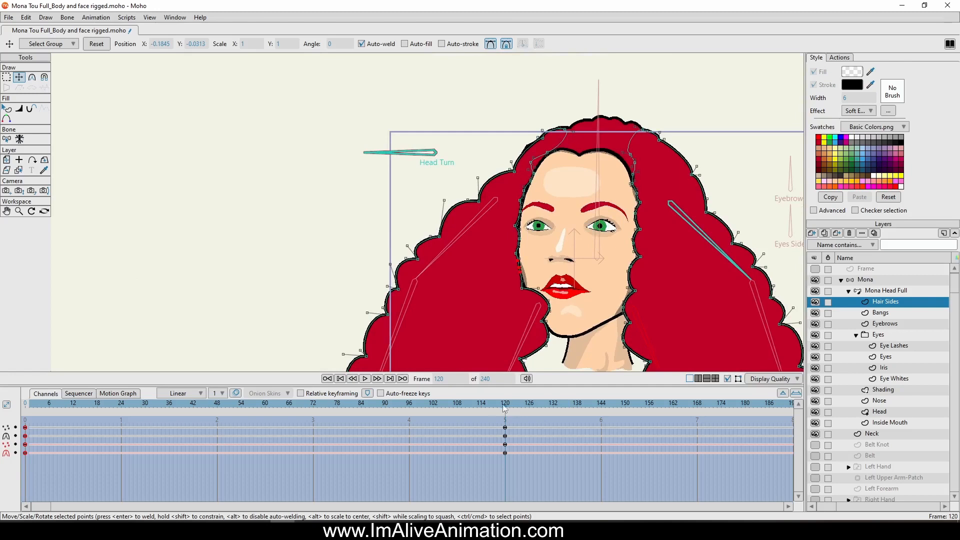
mouse_move(503, 405)
left_mouse_down()
mouse_move(25, 410)
mouse_move(505, 409)
left_mouse_up()
Move the topmost outer-edge points of the turned-side lock outward to cover the bangs outline near the crown.
scroll(532, 142, "up", 2)
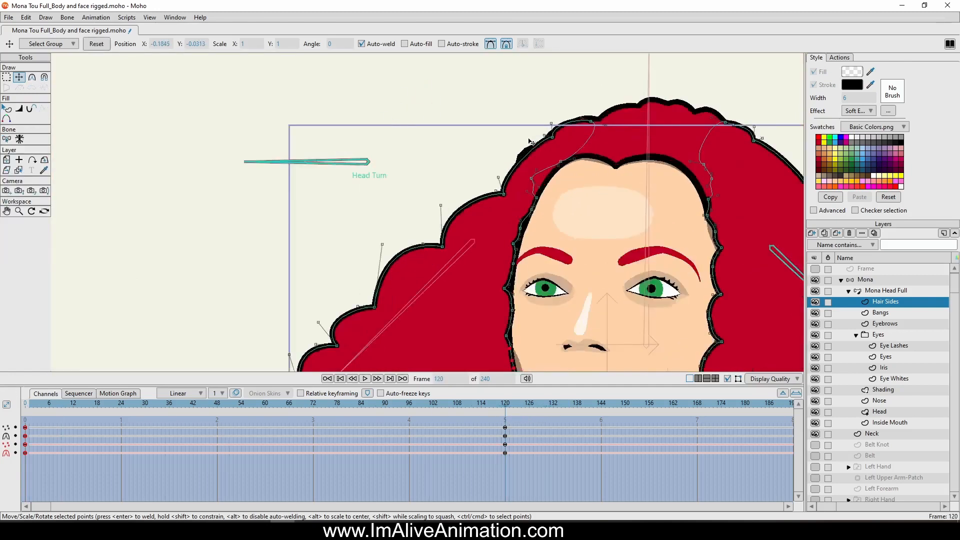
scroll(531, 142, "up", 2)
left_click(566, 113)
left_click_drag(565, 111, 546, 113)
left_click_drag(681, 81, 568, 122)
left_click_drag(466, 173, 436, 127)
scroll(382, 249, "down", 5)
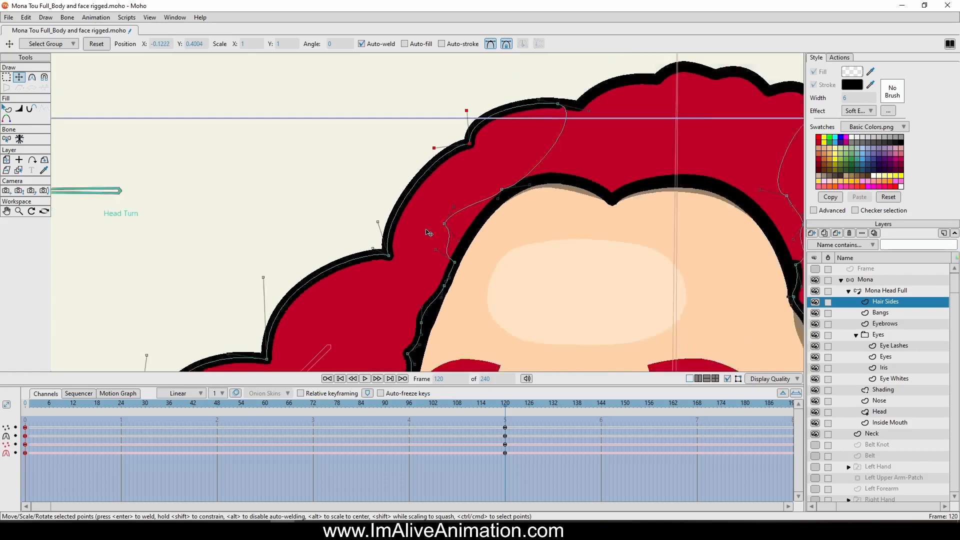
Move the next notch point down the lock's upper outer edge slightly outward and check the head turn.
scroll(464, 172, "up", 2)
left_click_drag(440, 167, 424, 163)
scroll(539, 217, "down", 3)
left_click_drag(574, 188, 554, 132)
mouse_move(506, 406)
left_mouse_down()
mouse_move(29, 406)
mouse_move(553, 421)
mouse_move(60, 408)
mouse_move(499, 404)
mouse_move(511, 414)
left_mouse_up()
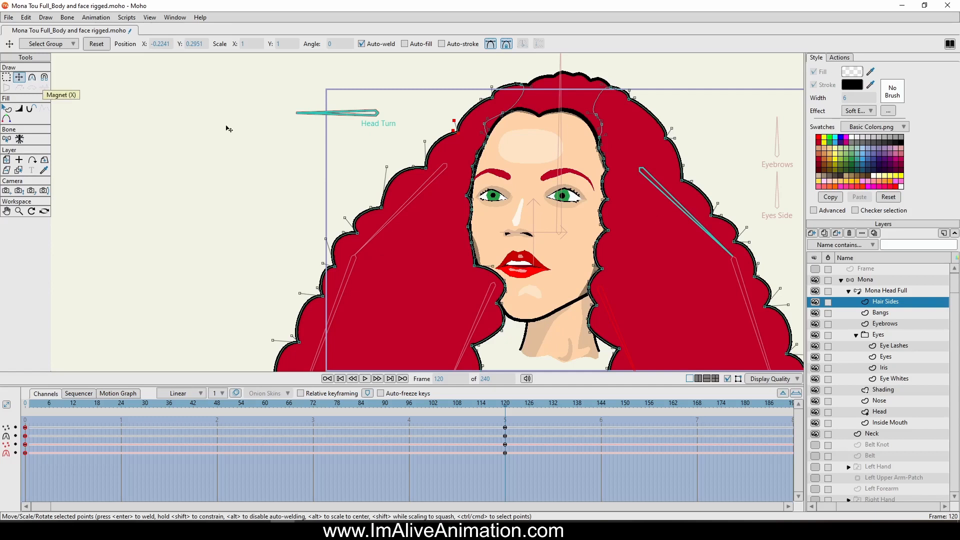
On the Mona Head Full layer, move the inner hair bone beside the turned-side jaw away from the face with Transform Bone.
left_click(886, 291)
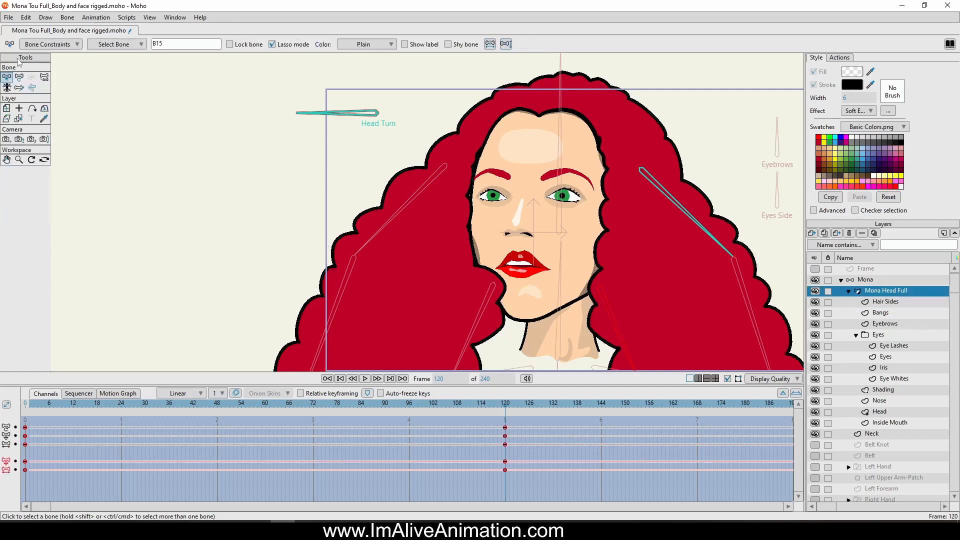
left_click(19, 77)
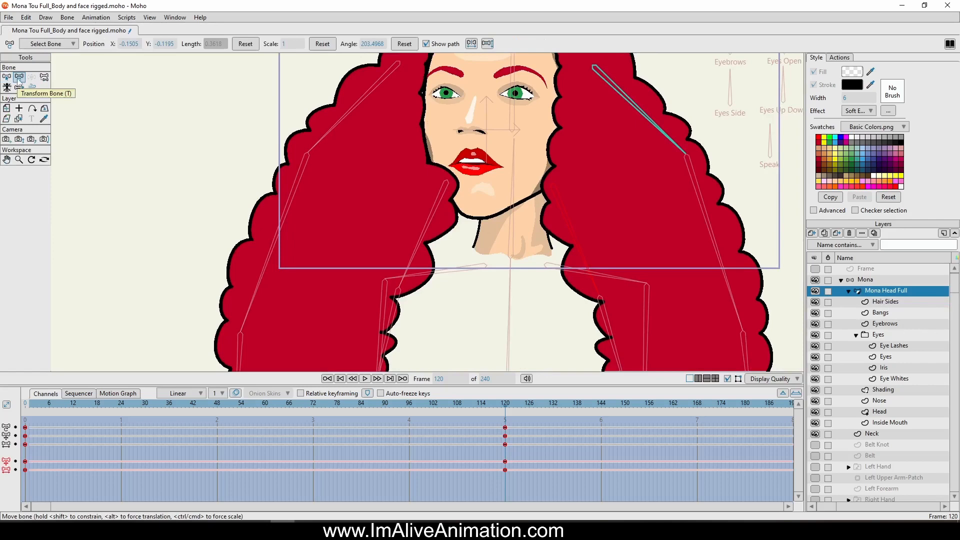
scroll(506, 200, "up", 2)
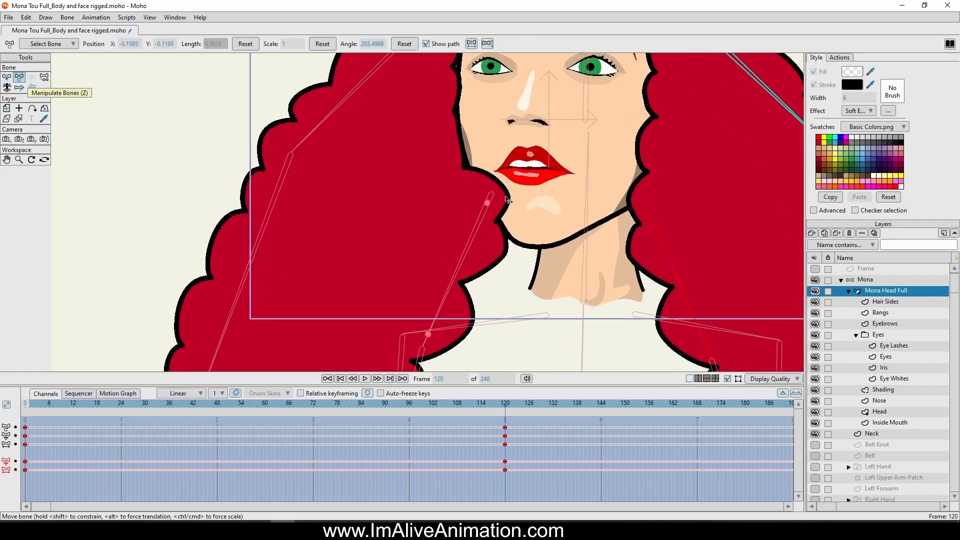
left_click_drag(492, 206, 459, 208)
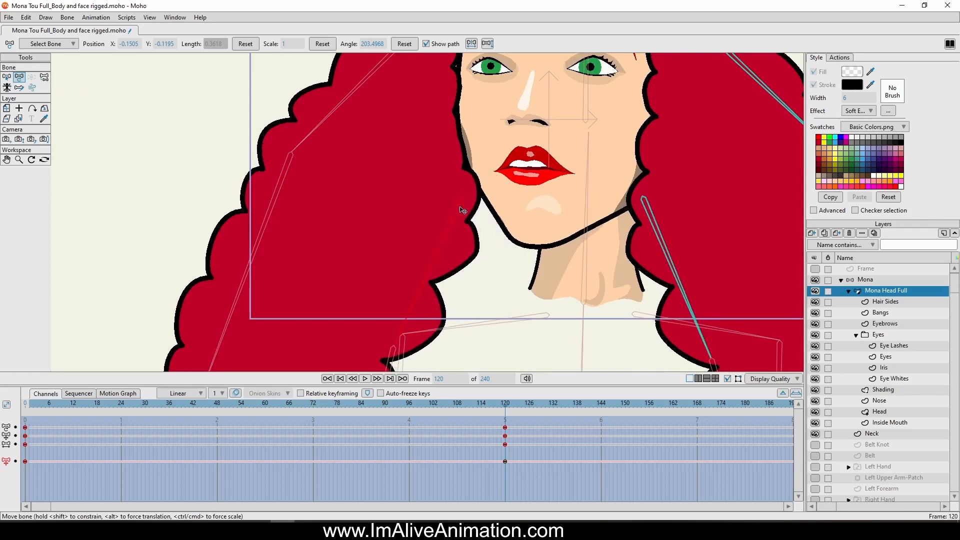
scroll(459, 208, "down", 2)
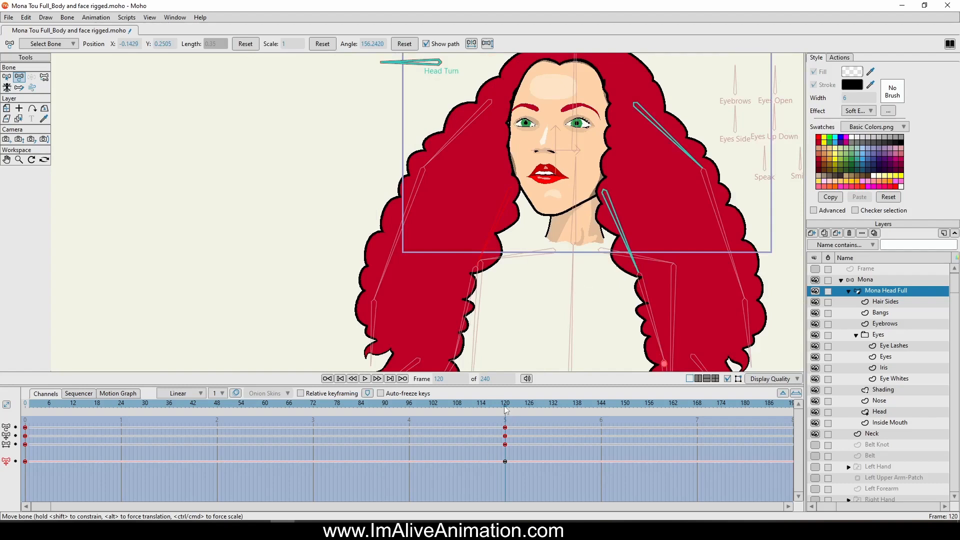
mouse_move(505, 407)
left_mouse_down()
mouse_move(193, 421)
mouse_move(25, 415)
mouse_move(505, 408)
left_mouse_up()
Move the upper outer hair bone on the turned side closer to the face and check the motion.
scroll(503, 102, "up", 2)
left_click(475, 83)
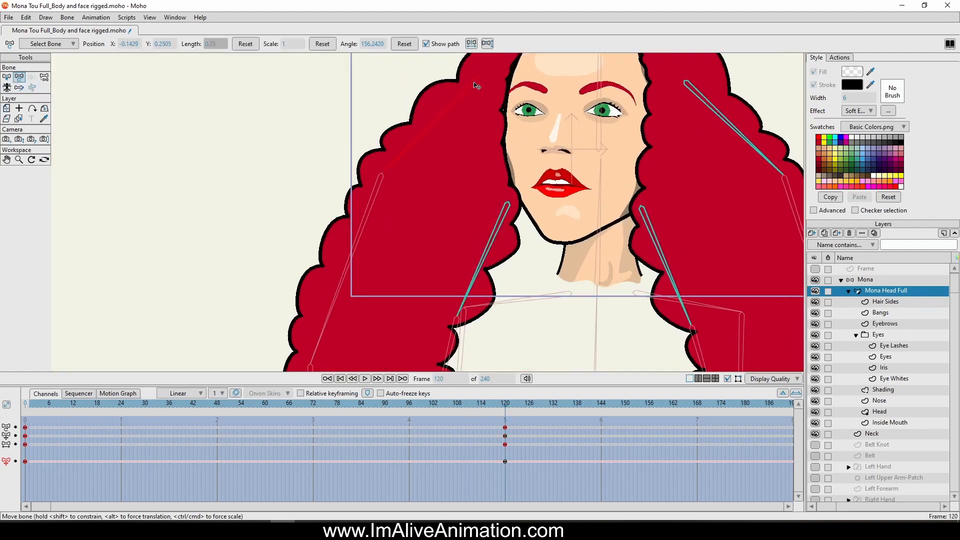
left_click_drag(476, 86, 505, 83)
scroll(505, 83, "down", 2)
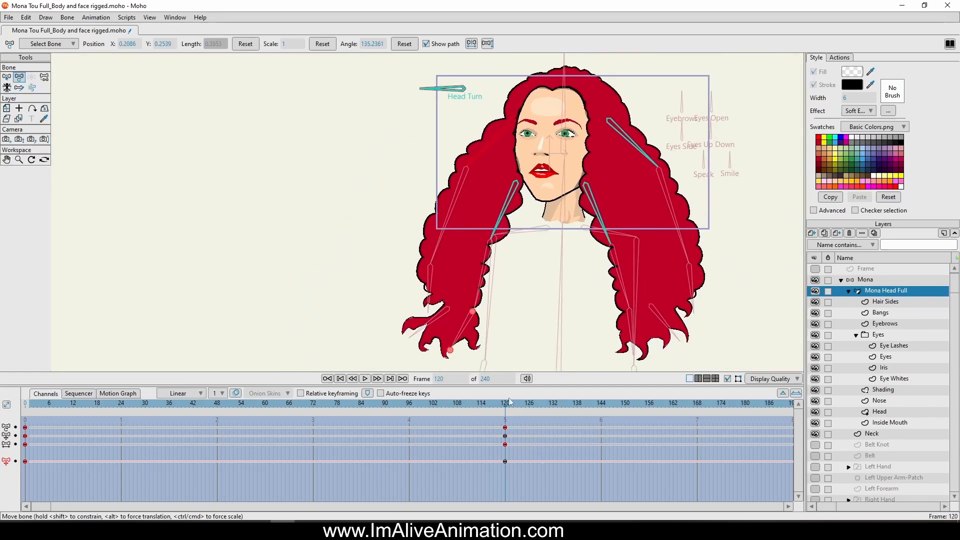
left_click_drag(506, 402, 513, 433)
Move the tip bone at the bottom of the turned-side lock inward and check the head turn across the timeline.
scroll(515, 334, "up", 3)
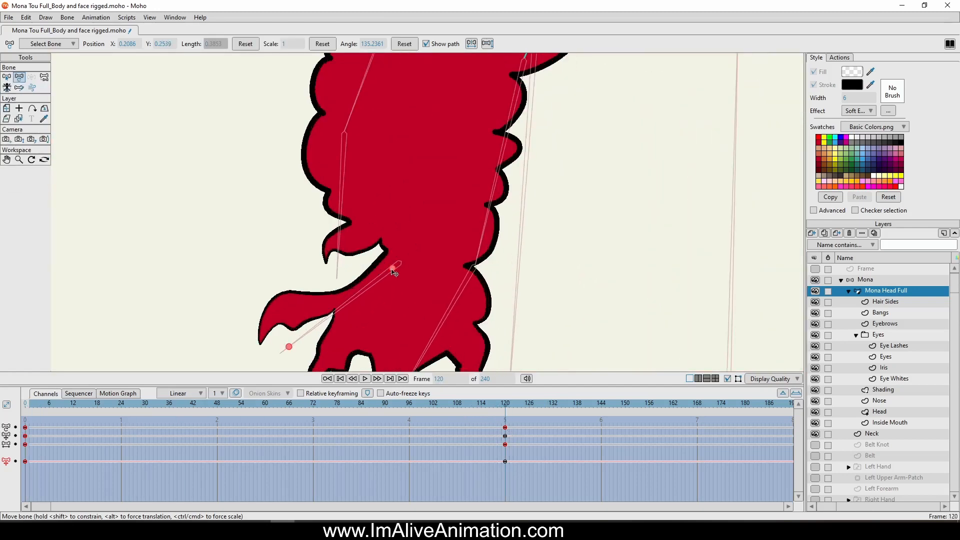
left_click_drag(394, 273, 438, 268)
scroll(520, 287, "down", 3)
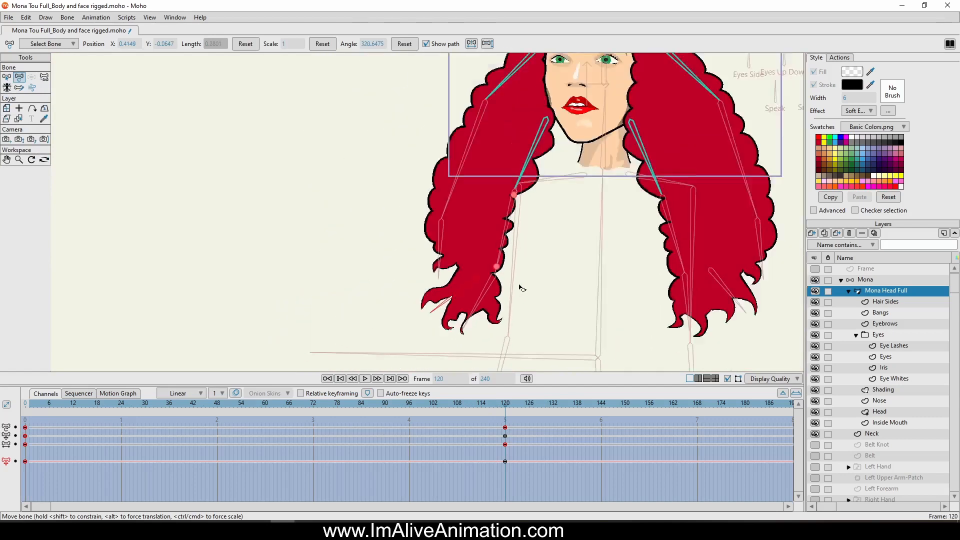
scroll(520, 288, "down", 3)
left_click_drag(446, 409, 265, 412)
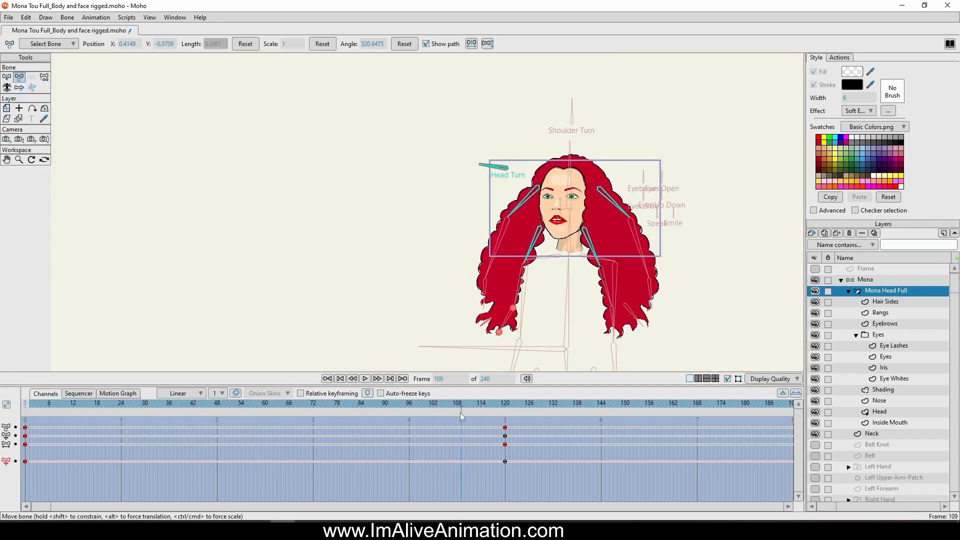
left_click_drag(116, 424, 508, 423)
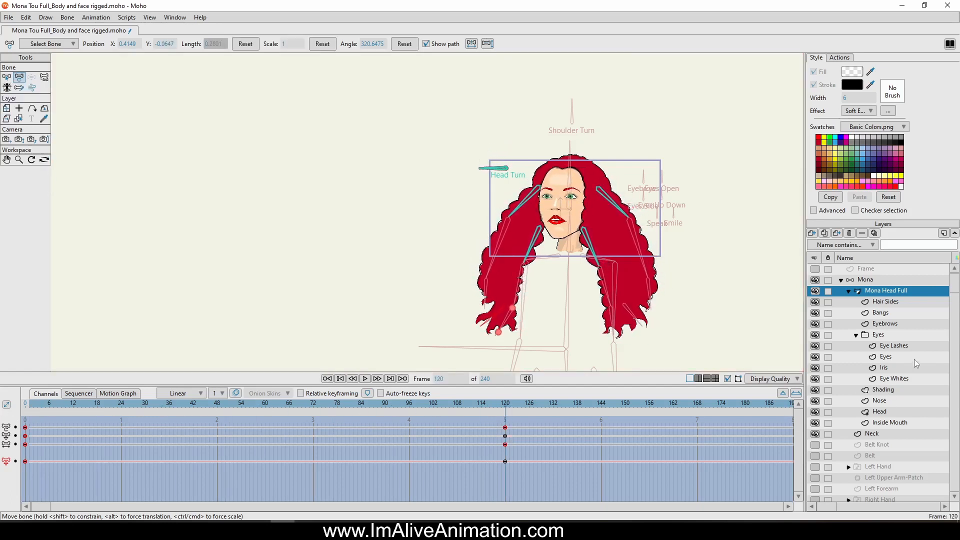
Return to the Mainline timeline, go to frame 24 and rotate the Head Turn bone to its full turned position.
scroll(604, 173, "up", 5)
scroll(604, 173, "down", 4)
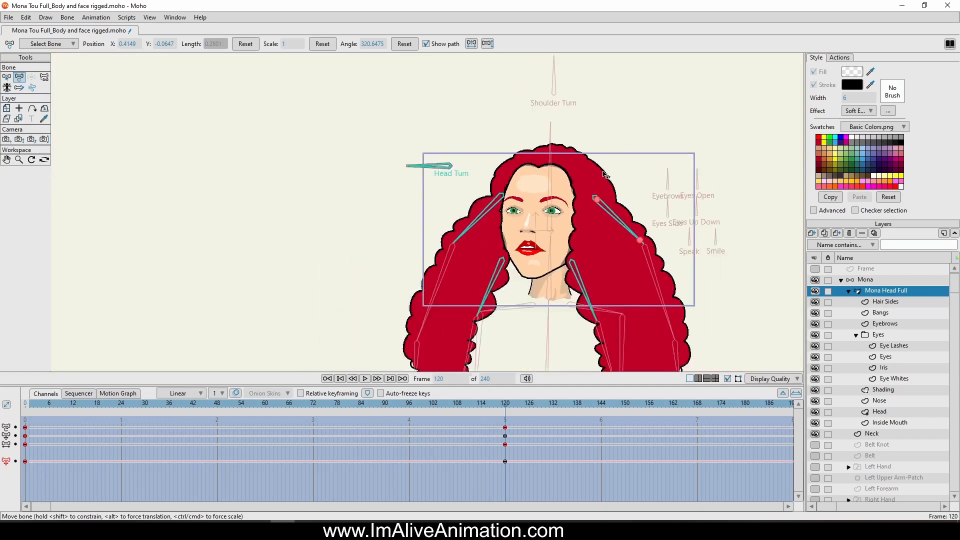
left_click_drag(605, 175, 479, 121)
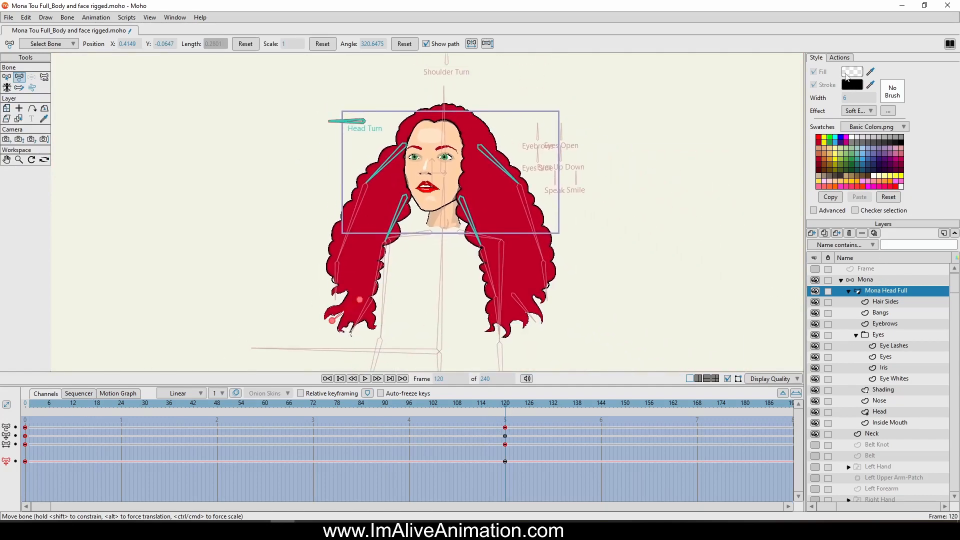
left_click(844, 58)
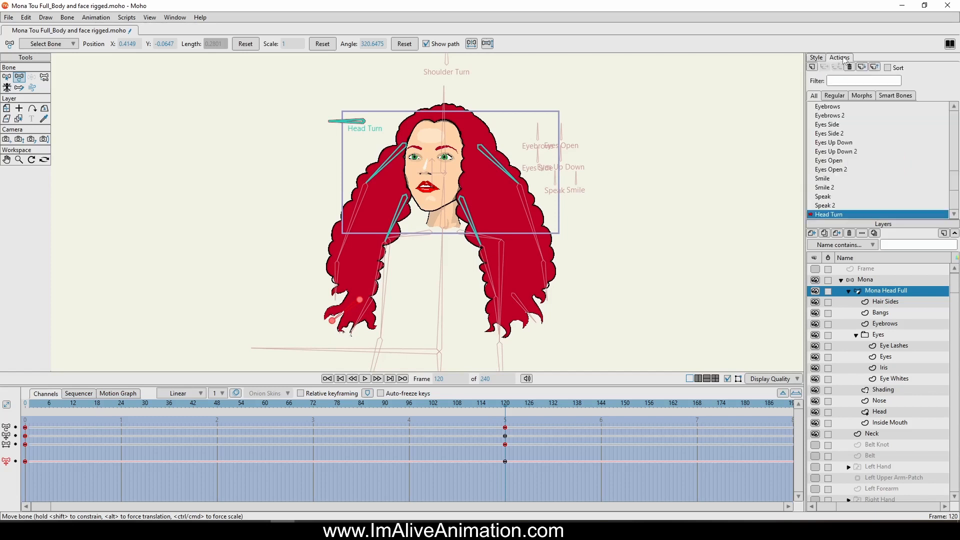
double_click(845, 107)
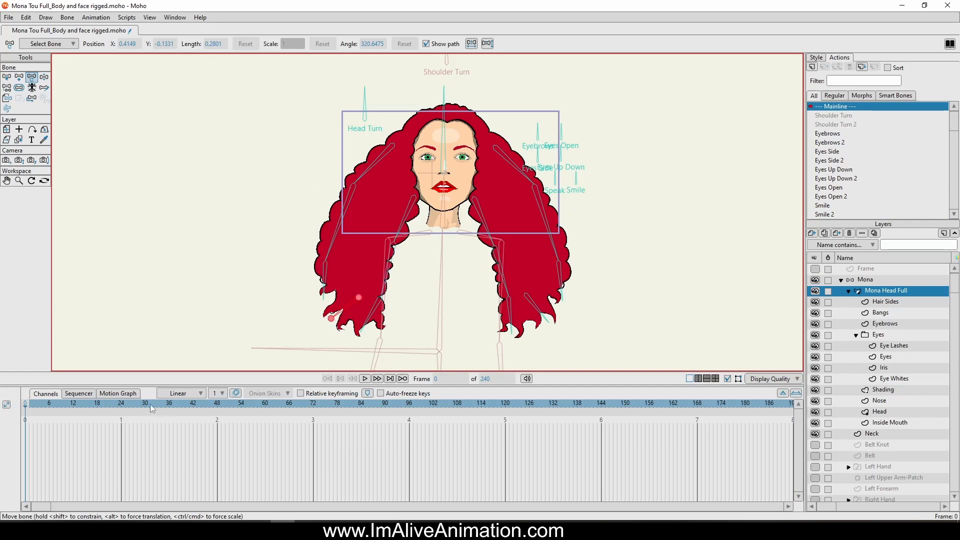
left_click(121, 403)
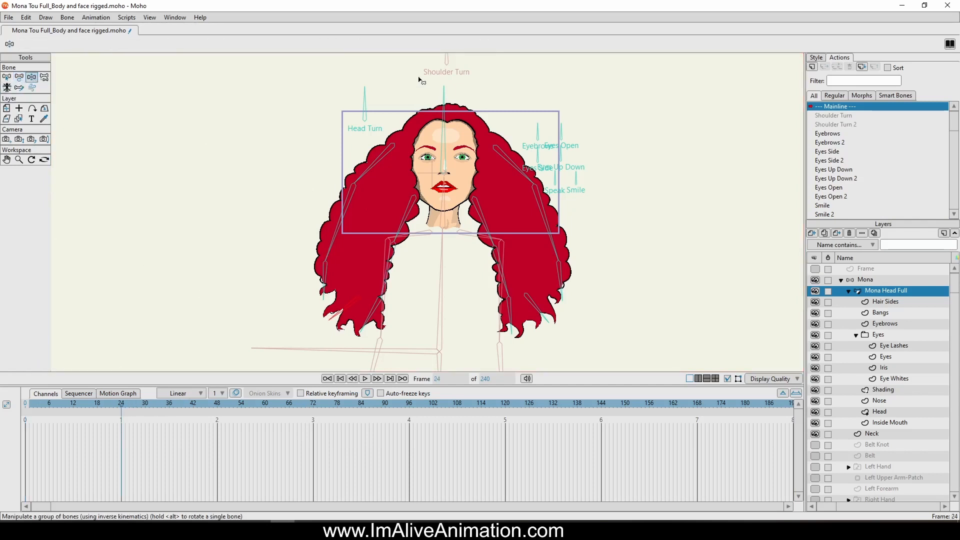
left_click_drag(367, 93, 330, 123)
Render a preview of frame 24, inspect the turned face and hair, and close the render.
left_click(9, 17)
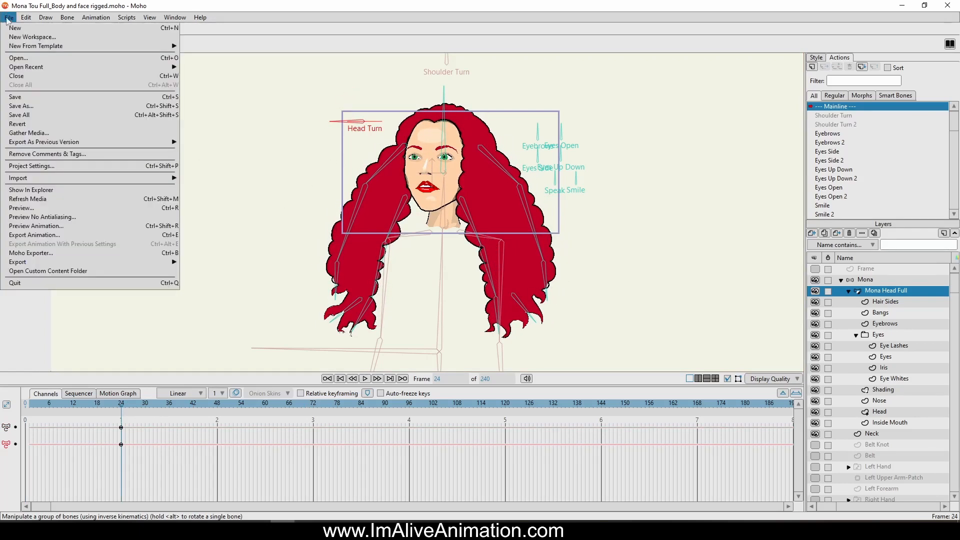
left_click(44, 210)
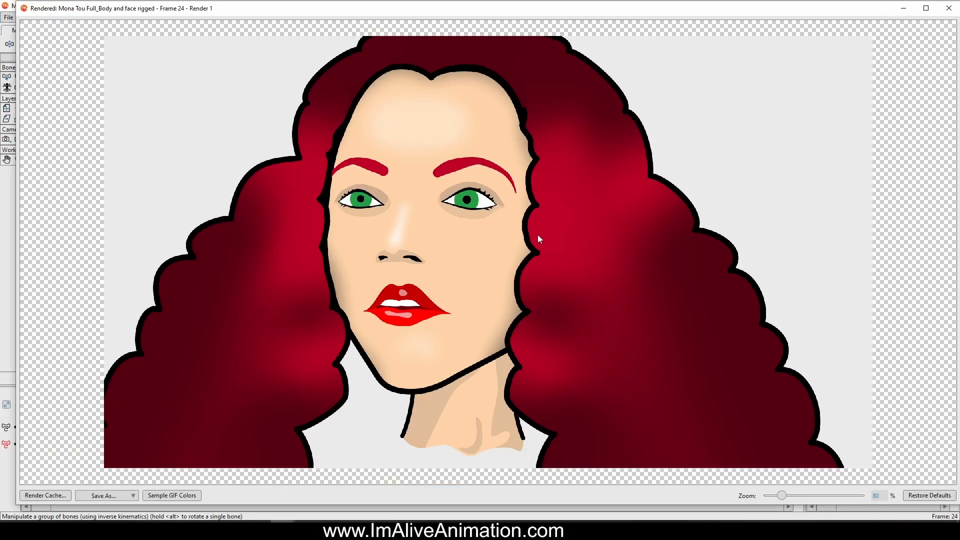
scroll(537, 195, "down", 3)
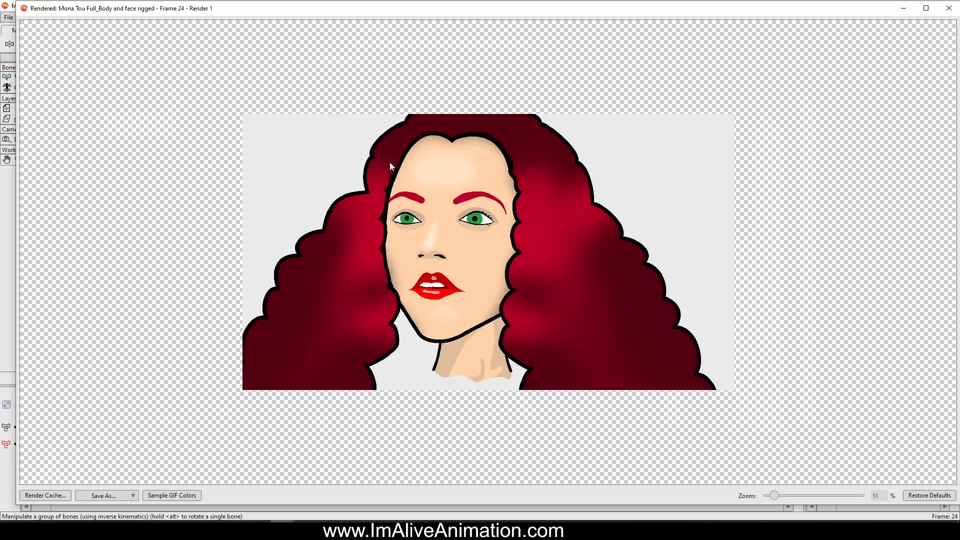
left_click(948, 8)
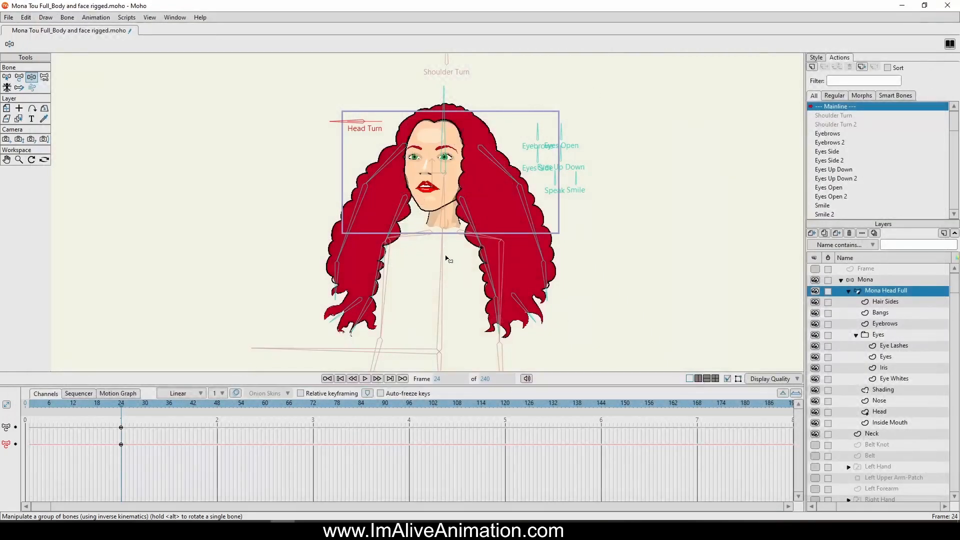
Select the Hair Back layer at the end of the Mona group.
scroll(428, 186, "up", 2)
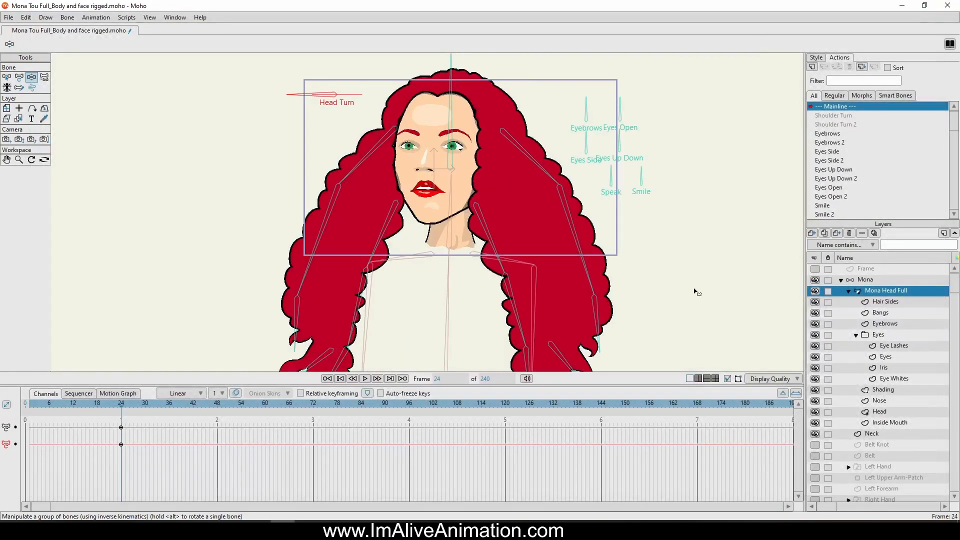
left_click(237, 393)
scroll(890, 426, "down", 6)
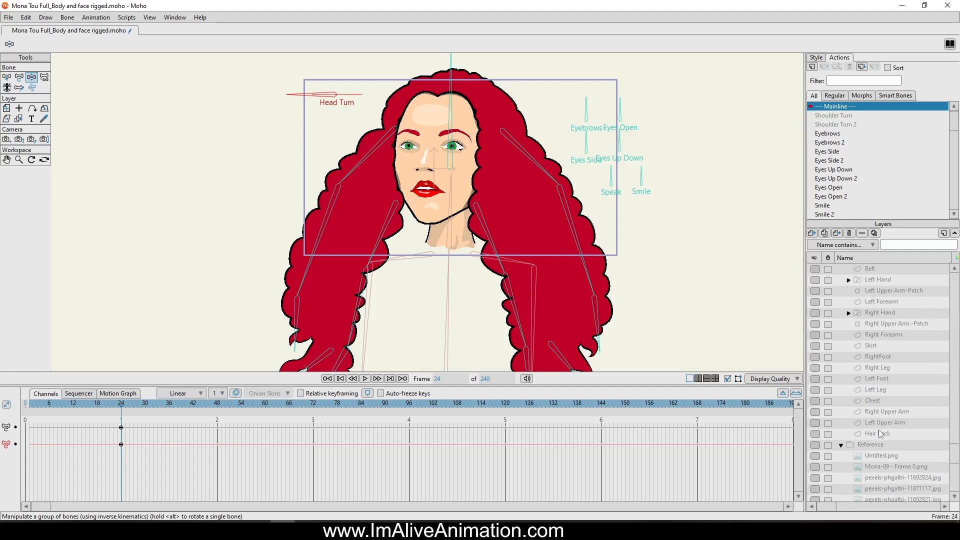
left_click(824, 435)
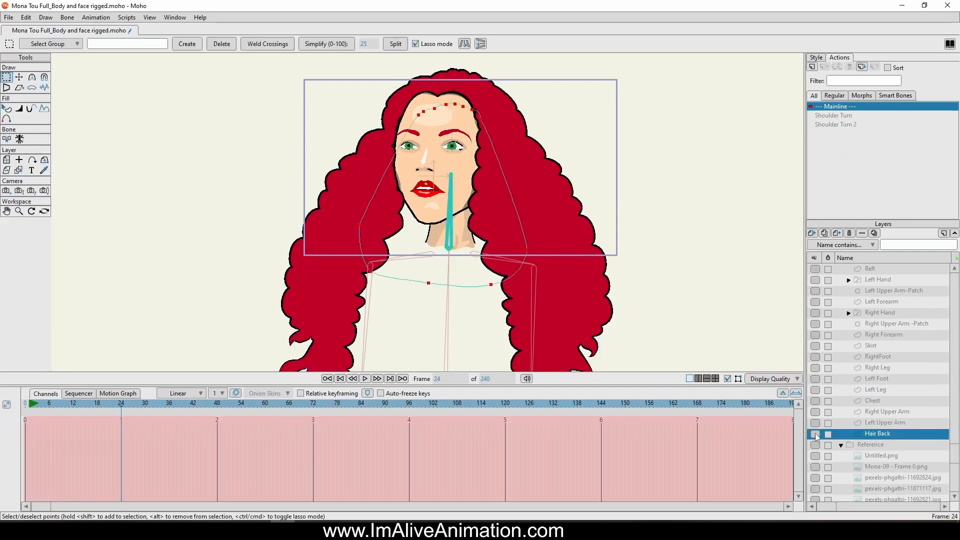
Show the Hair Back layer and scrub the timeline to check the back hair behind the turning head.
left_click(816, 434)
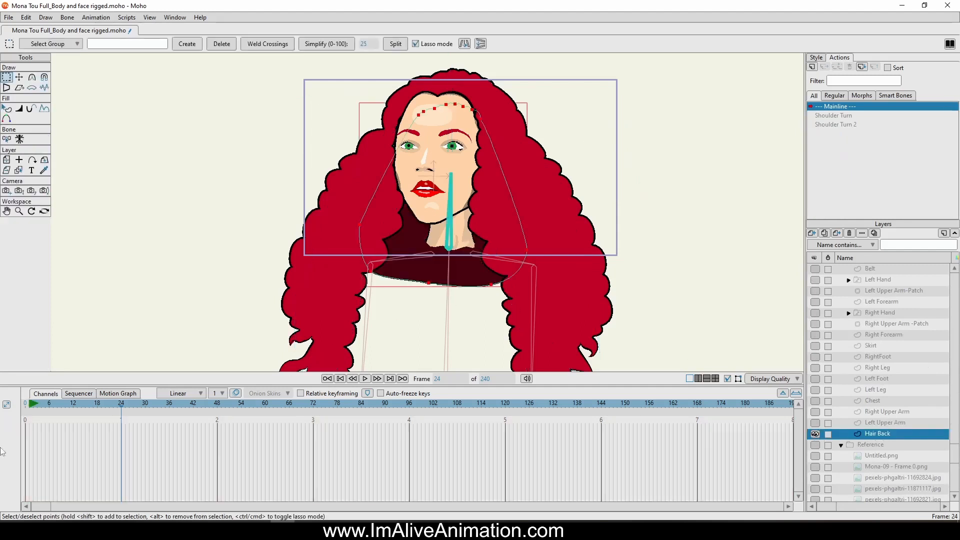
left_click_drag(26, 403, 325, 403)
scroll(445, 217, "up", 4)
scroll(480, 229, "up", 1)
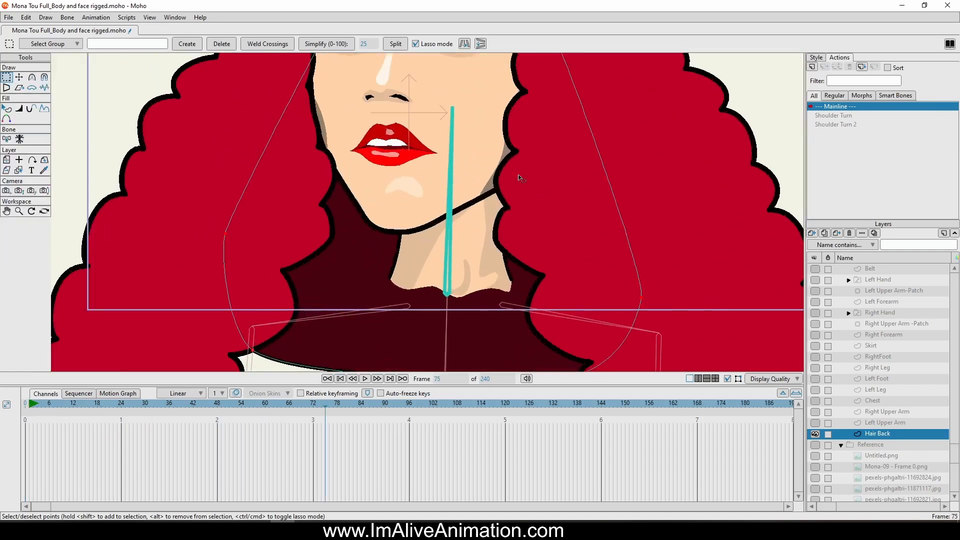
scroll(474, 232, "down", 5)
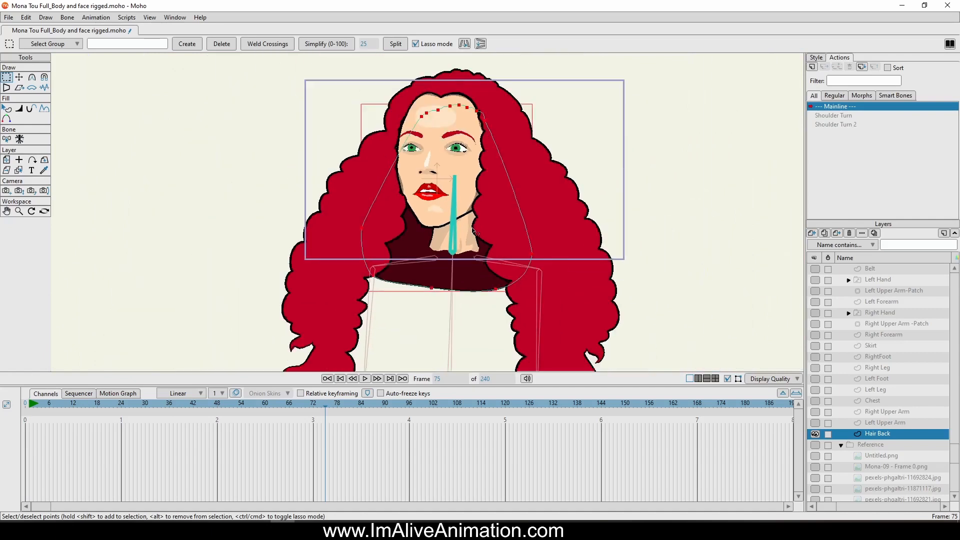
left_click_drag(30, 403, 14, 388)
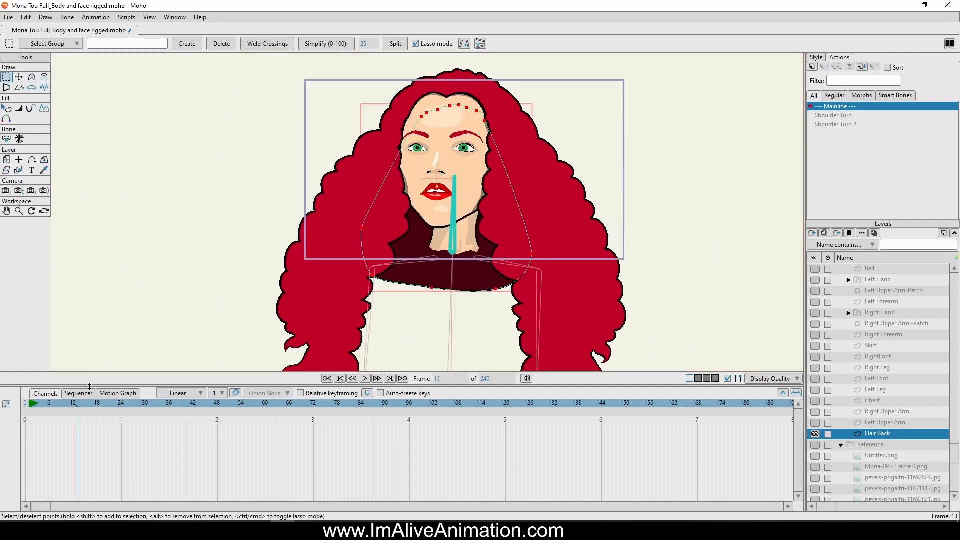
scroll(430, 139, "down", 3)
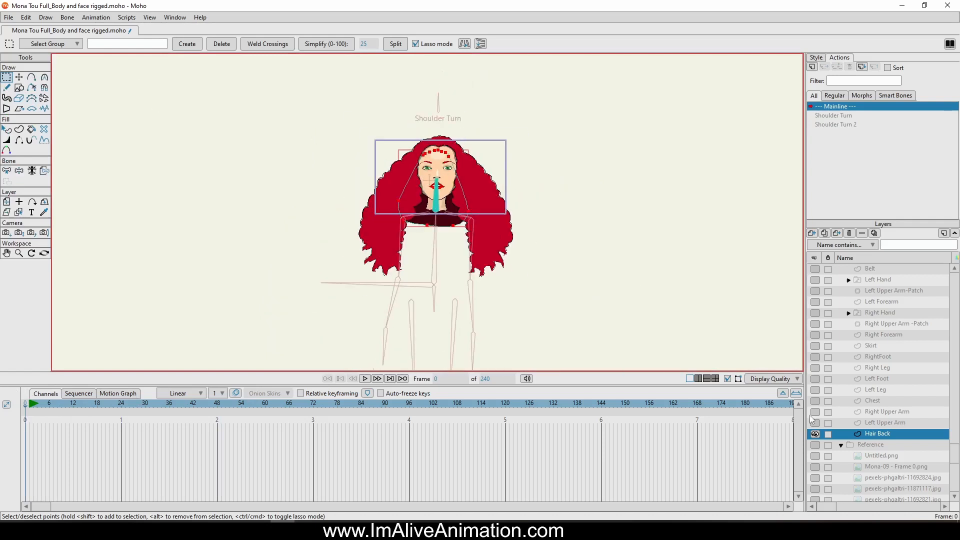
Select the Mona Head Full bone layer and delete its test keyframes at frame 24 on the Mainline timeline.
scroll(892, 367, "up", 5)
scroll(895, 311, "up", 3)
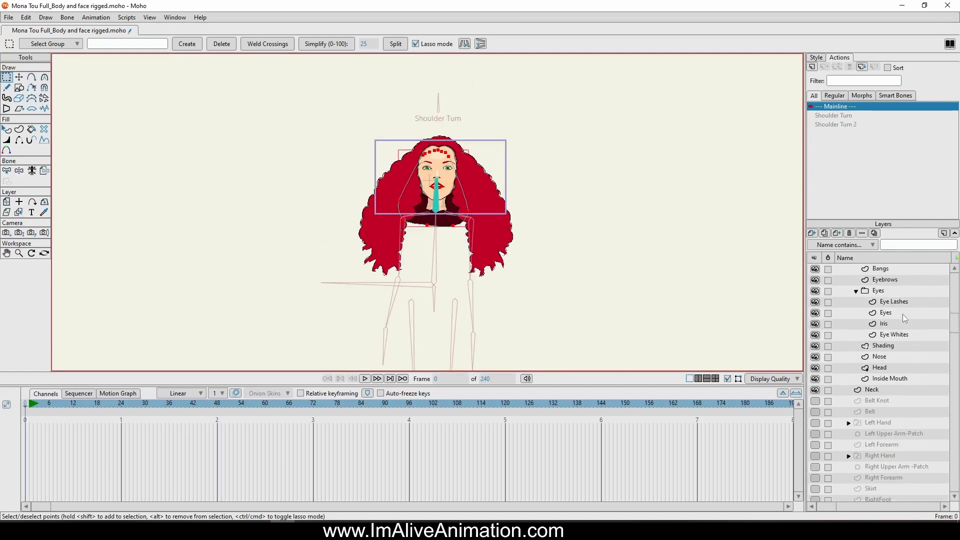
left_click(876, 291)
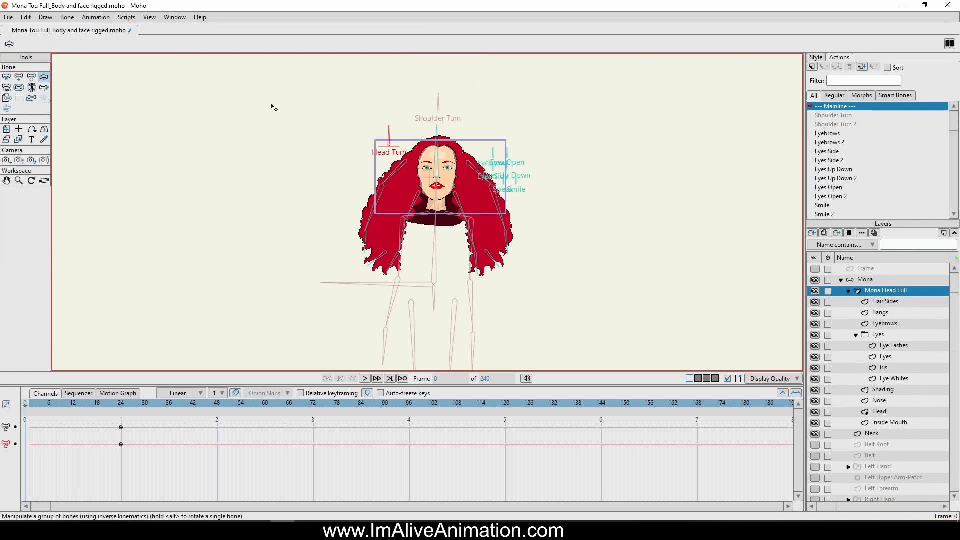
left_click(6, 77)
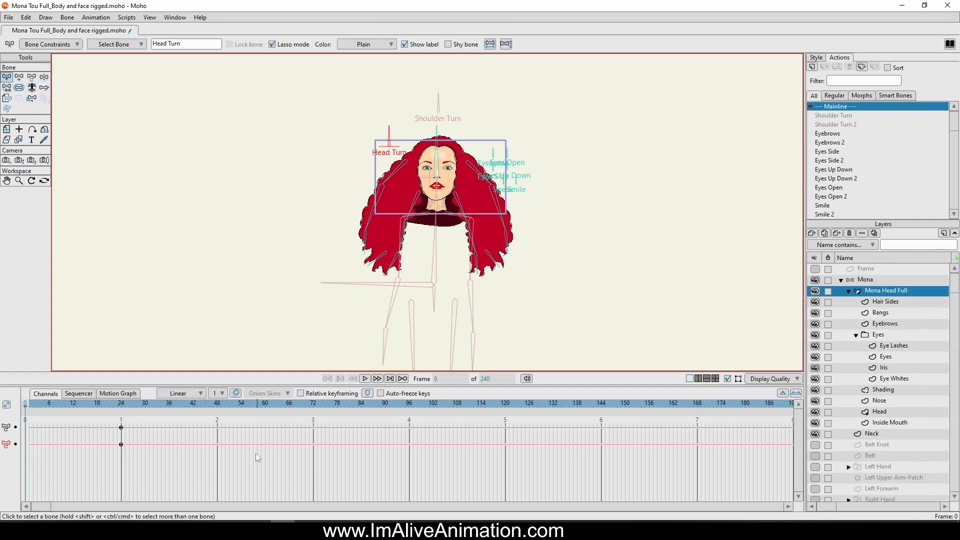
left_click_drag(158, 469, 101, 423)
key("Delete")
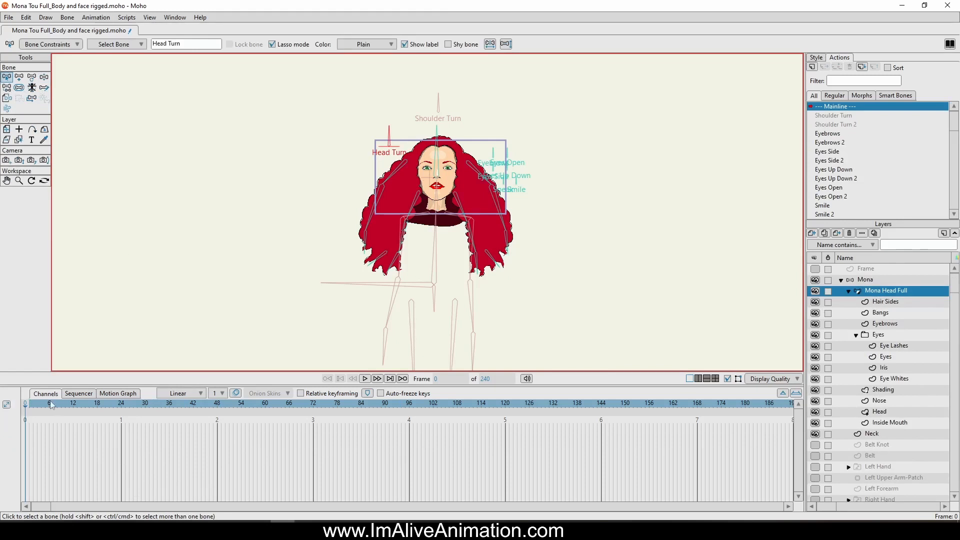
Track the camera at frame 0 to about X 0.2089, Y 0.6009 so that Mona's head sits inside the camera frame.
mouse_move(26, 405)
left_mouse_down()
mouse_move(117, 409)
mouse_move(25, 409)
left_mouse_up()
scroll(520, 207, "up", 3)
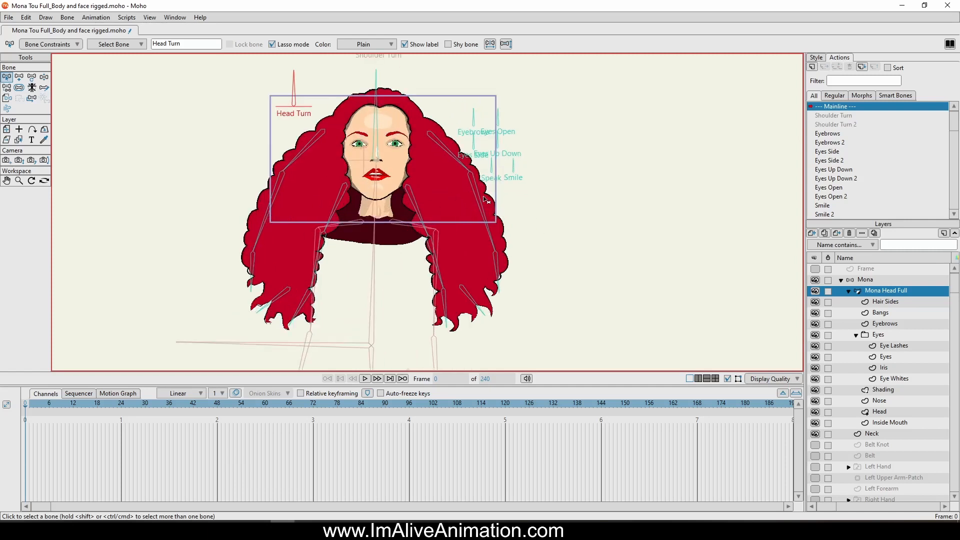
left_click(7, 130)
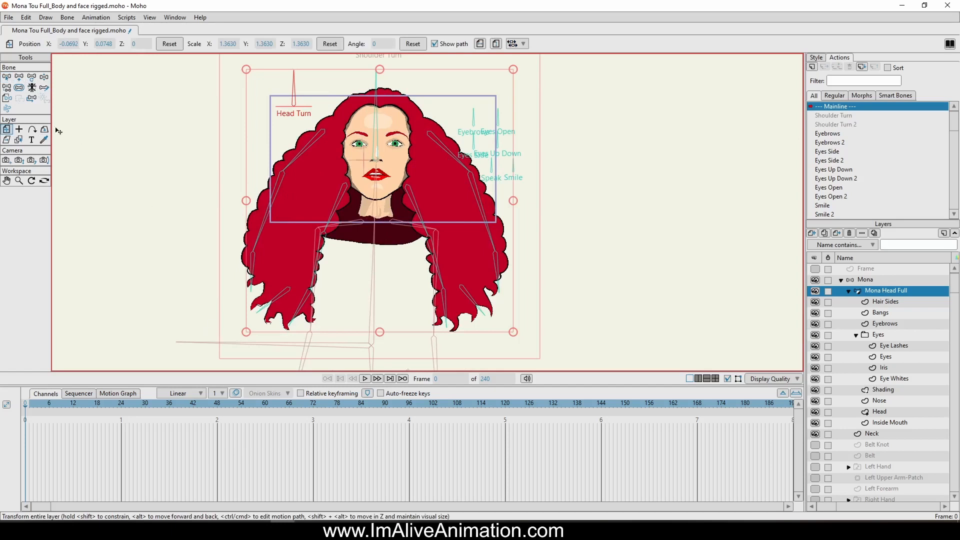
left_click(7, 161)
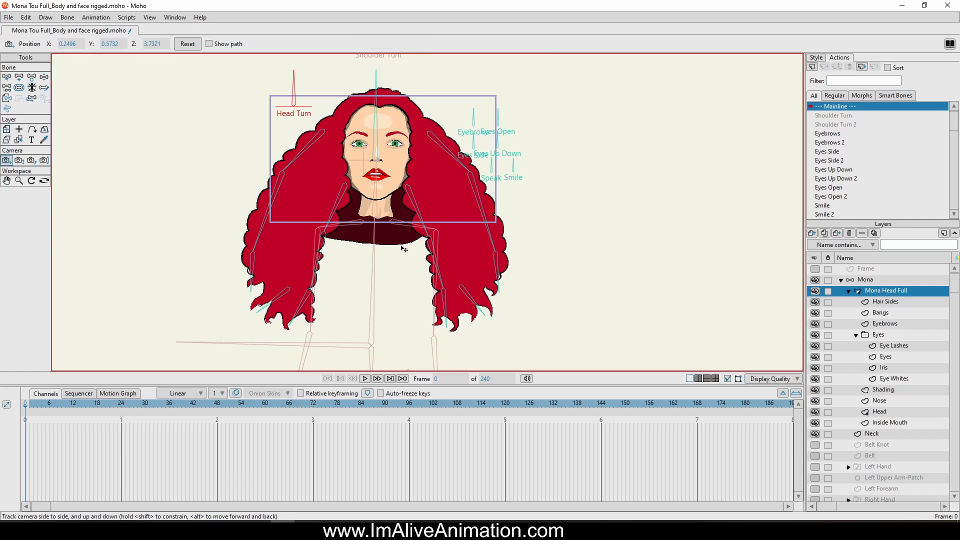
left_click_drag(303, 184, 304, 247)
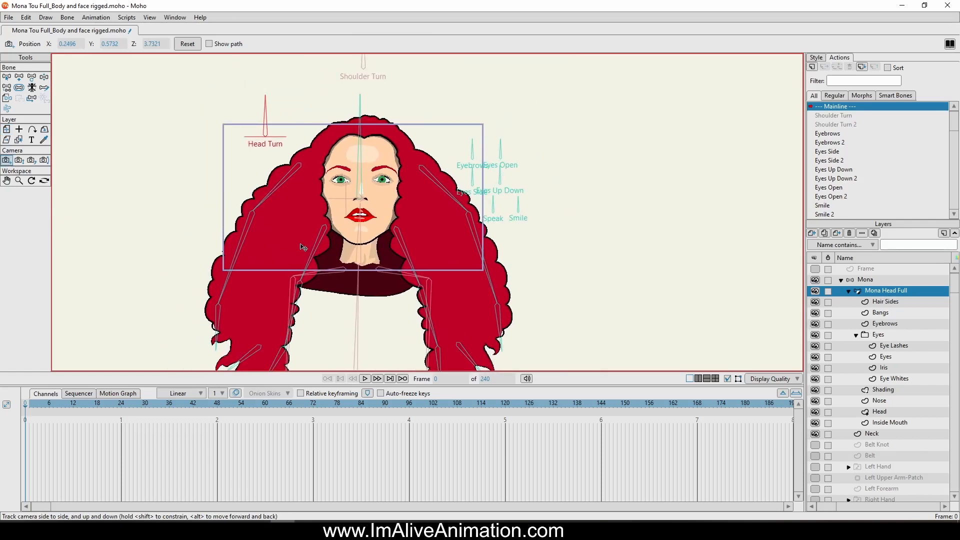
scroll(303, 199, "up", 3)
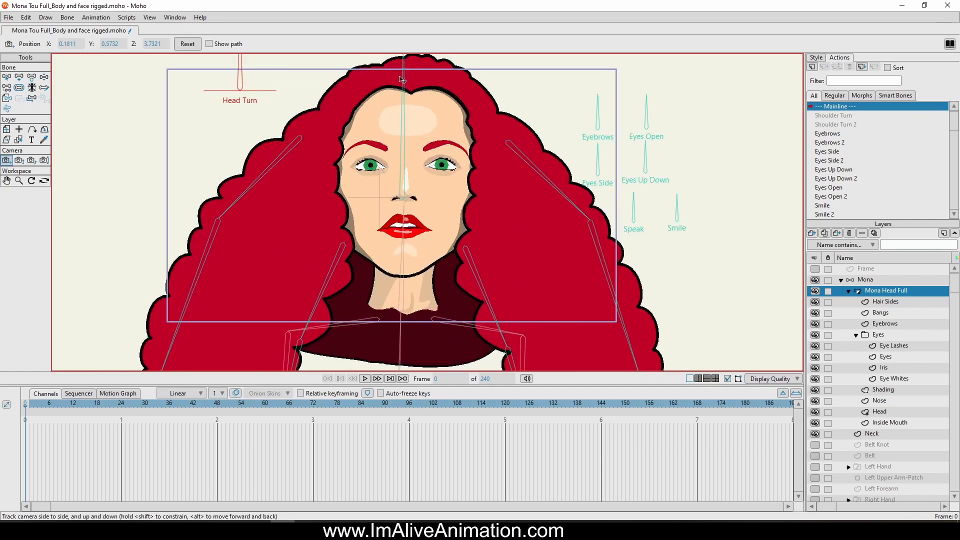
mouse_move(421, 179)
left_mouse_down()
mouse_move(404, 215)
mouse_move(419, 190)
mouse_move(405, 172)
left_mouse_up()
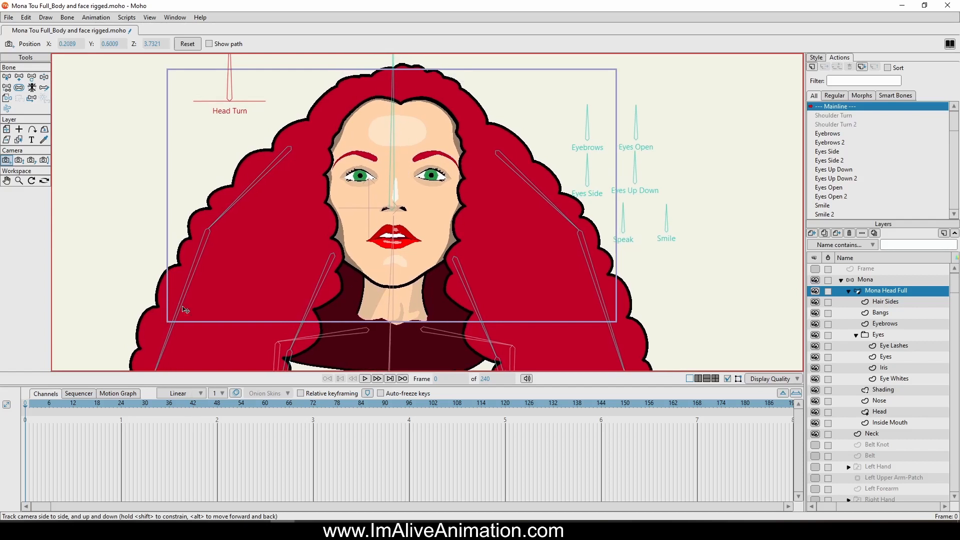
Go to frame 24 and rotate the Head Turn bone with Manipulate Bones to its full turned position.
left_click_drag(26, 410, 122, 408)
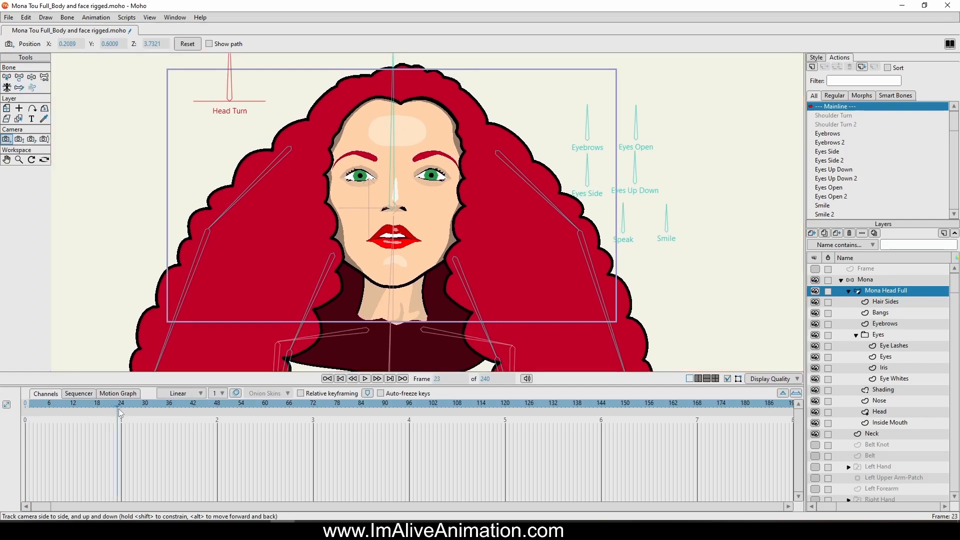
left_click(31, 76)
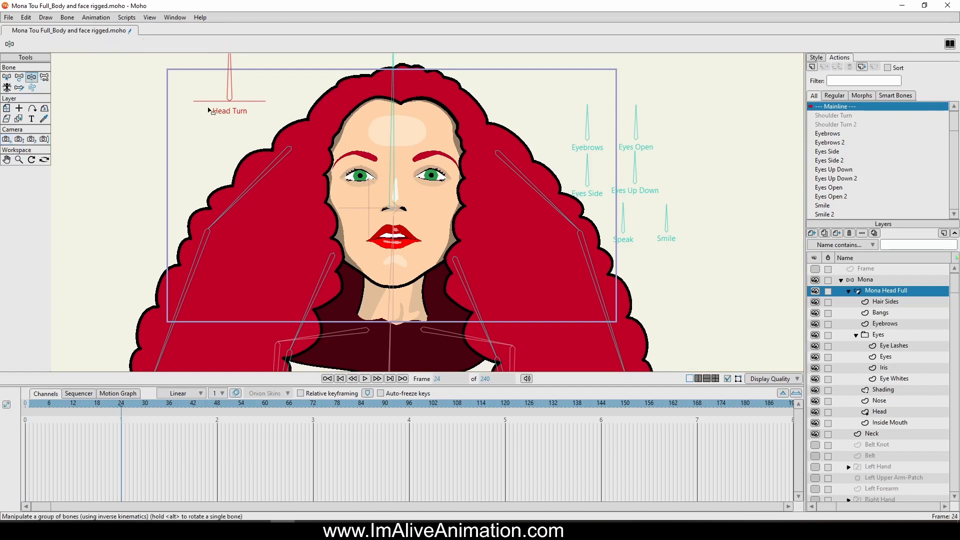
left_click_drag(226, 56, 172, 145)
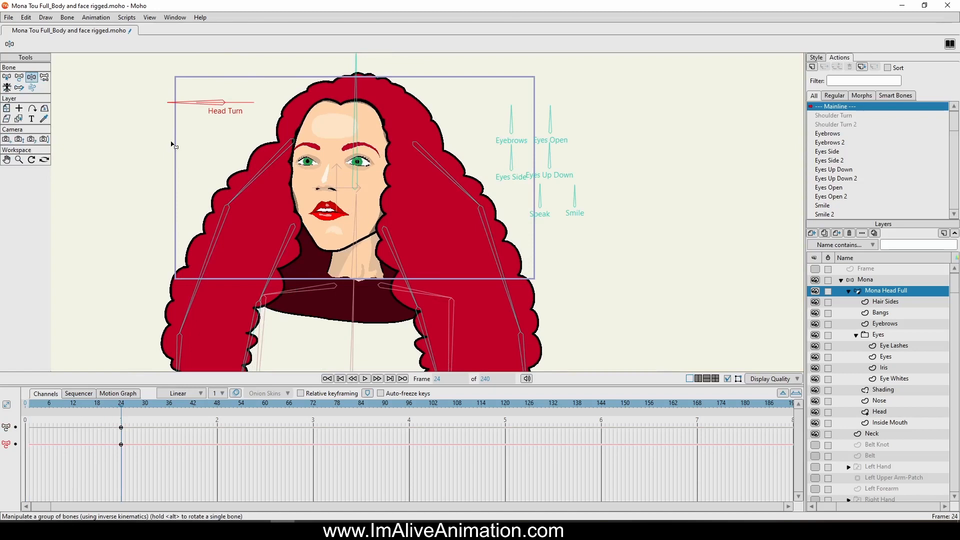
scroll(421, 135, "up", 2)
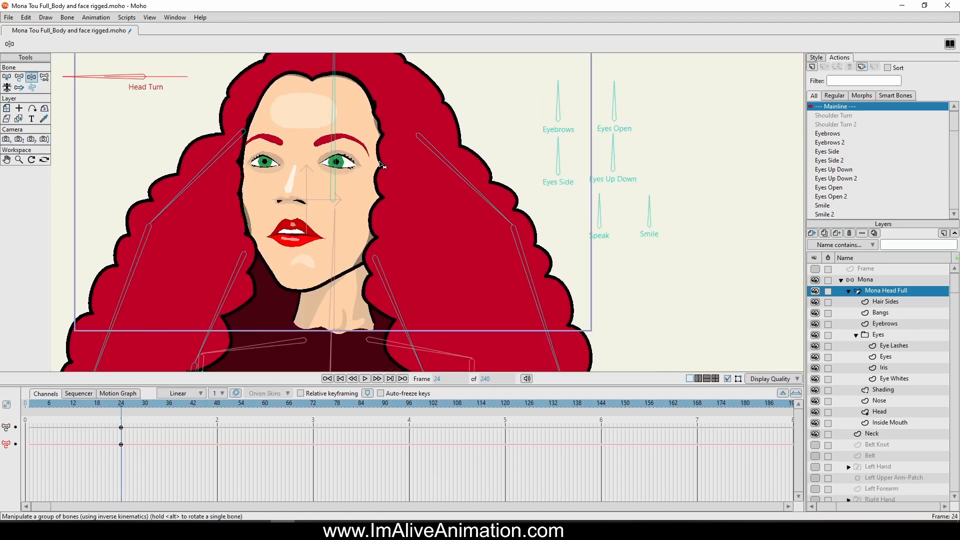
scroll(380, 164, "down", 2)
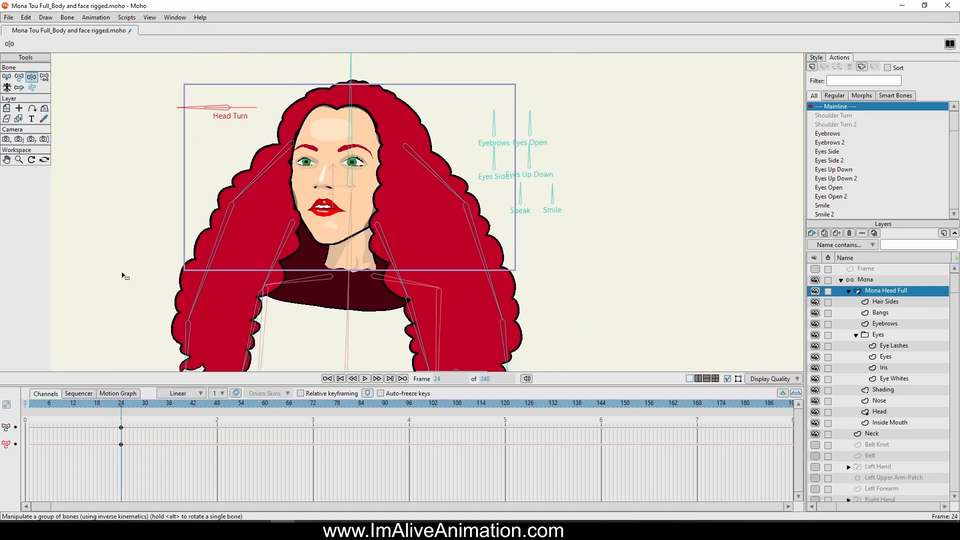
Render a preview of frame 24 and save it as the PNG "Mona Tou Full_Body and face rigged - Frame 24.png".
left_click(8, 18)
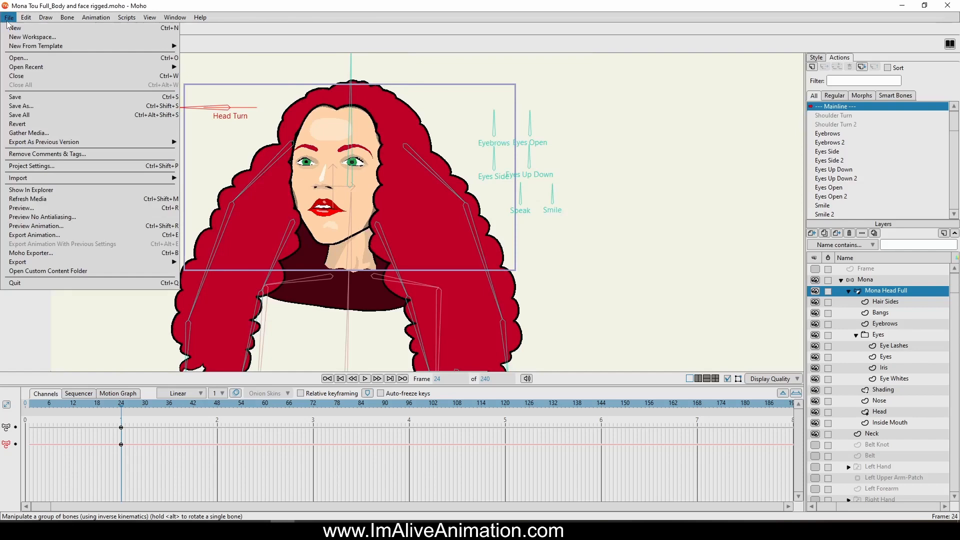
left_click(48, 208)
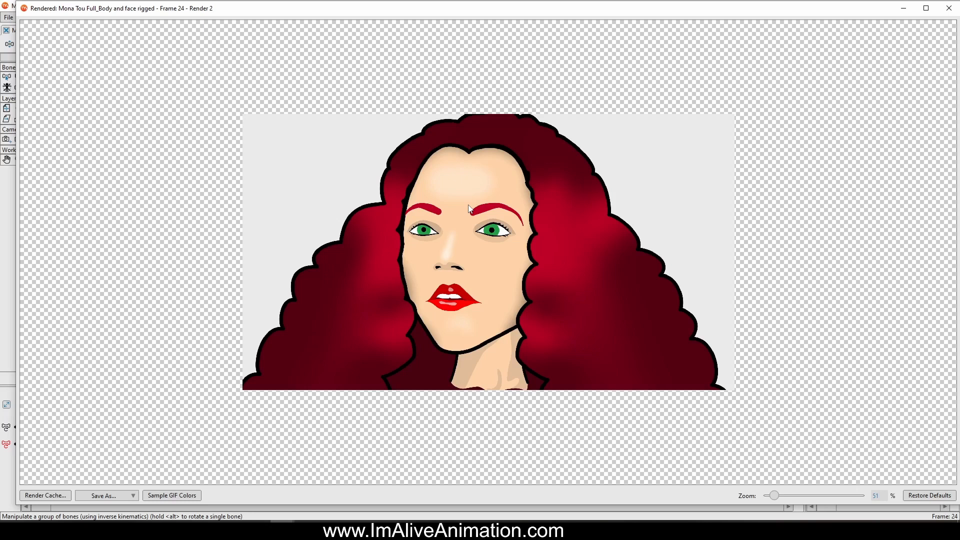
left_click(126, 494)
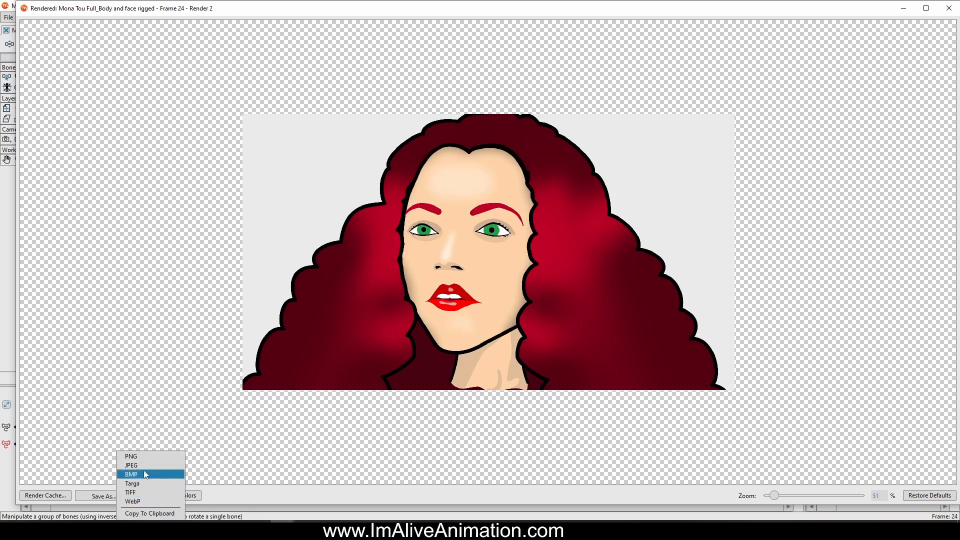
left_click(142, 456)
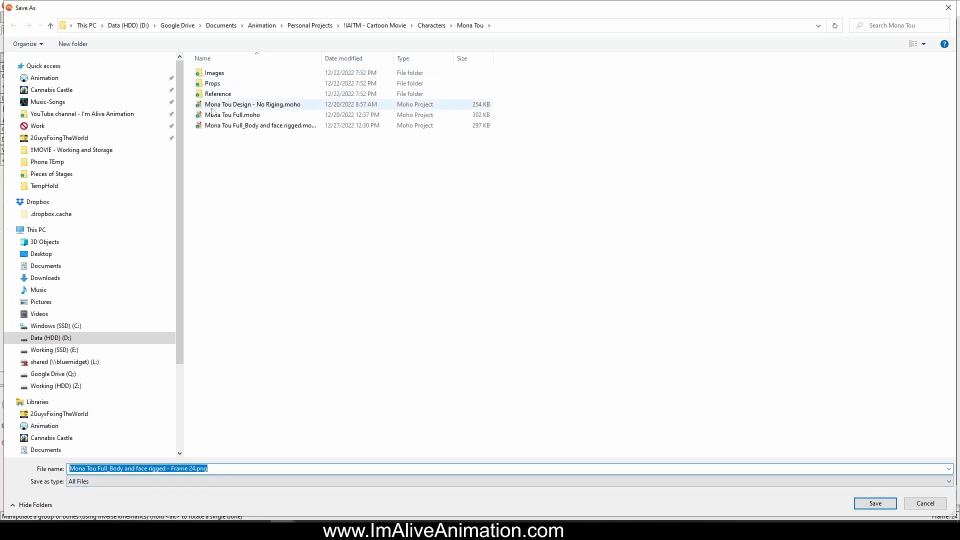
left_click(876, 504)
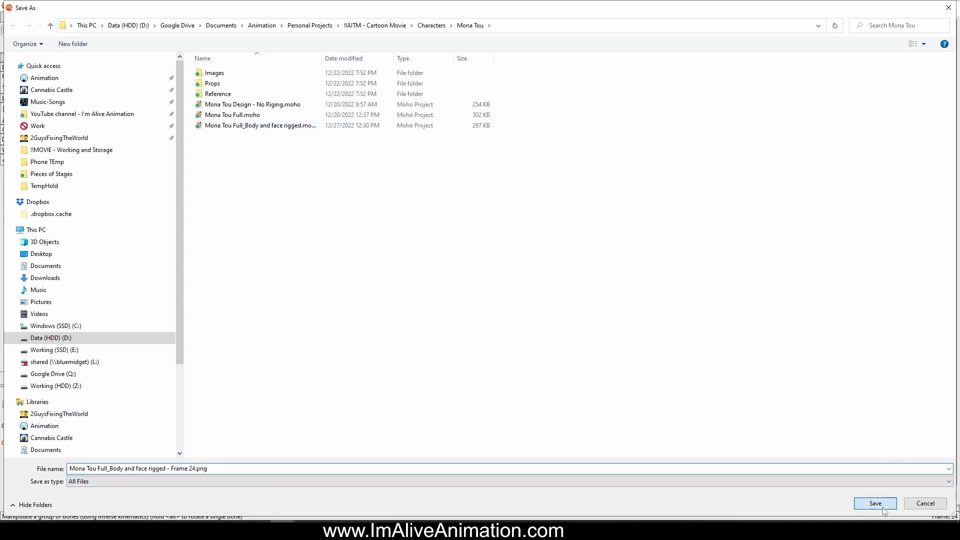
Return to frame 0, import the saved frame 24 PNG as an image layer, and hide the Mona layer.
left_click(26, 403)
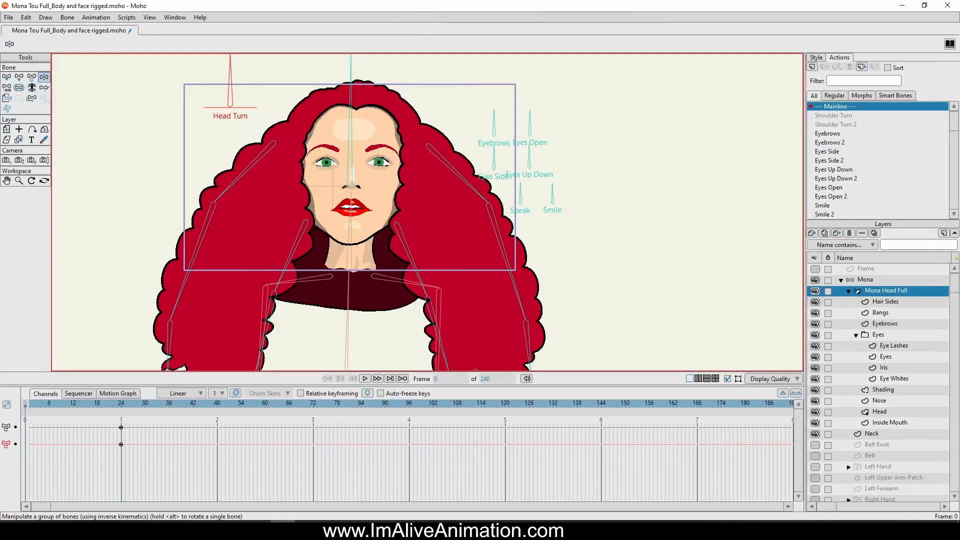
left_click(9, 17)
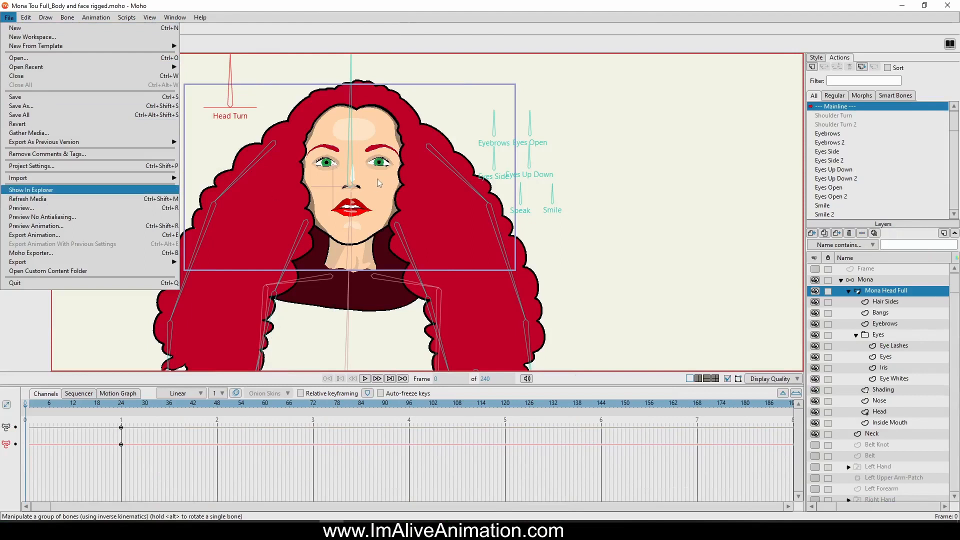
mouse_move(27, 180)
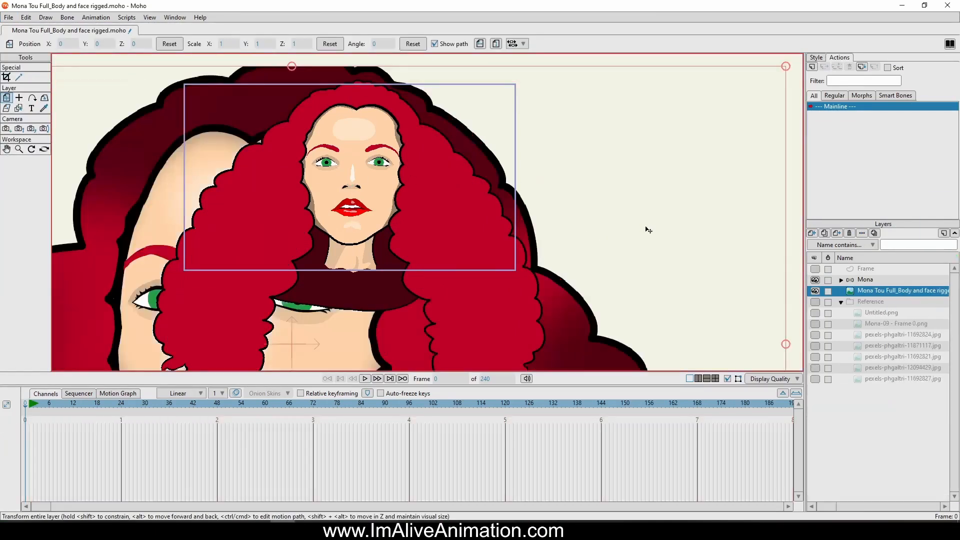
scroll(410, 214, "down", 6)
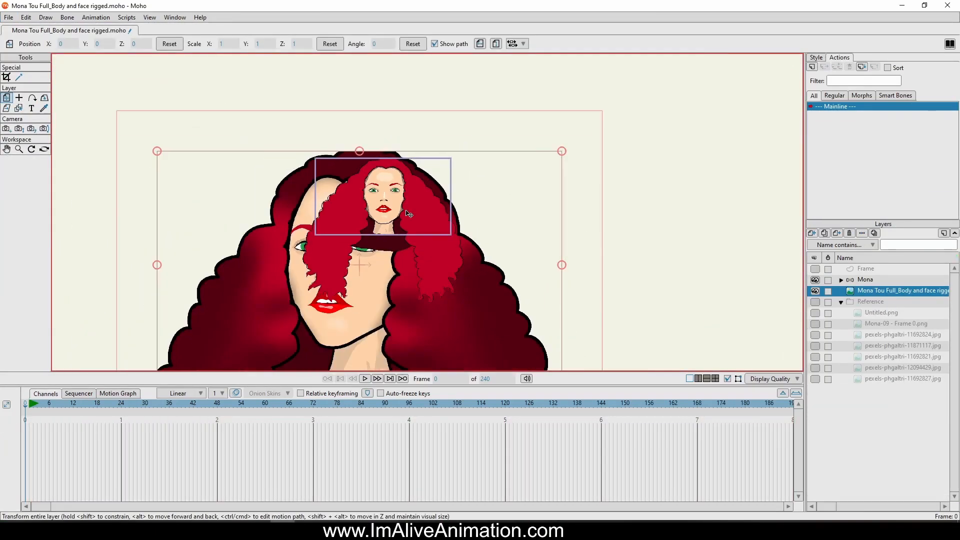
left_click(815, 280)
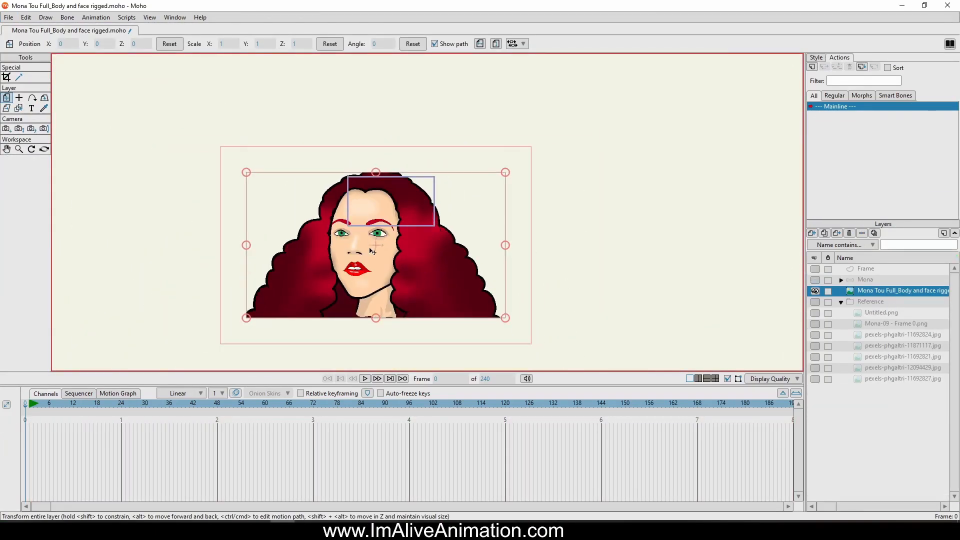
Scale the imported image layer down to about 0.21 and move it into the camera frame.
scroll(370, 249, "up", 1)
left_click_drag(223, 332, 347, 223)
scroll(347, 223, "up", 4)
left_click_drag(429, 142, 430, 115)
left_click_drag(456, 179, 379, 275)
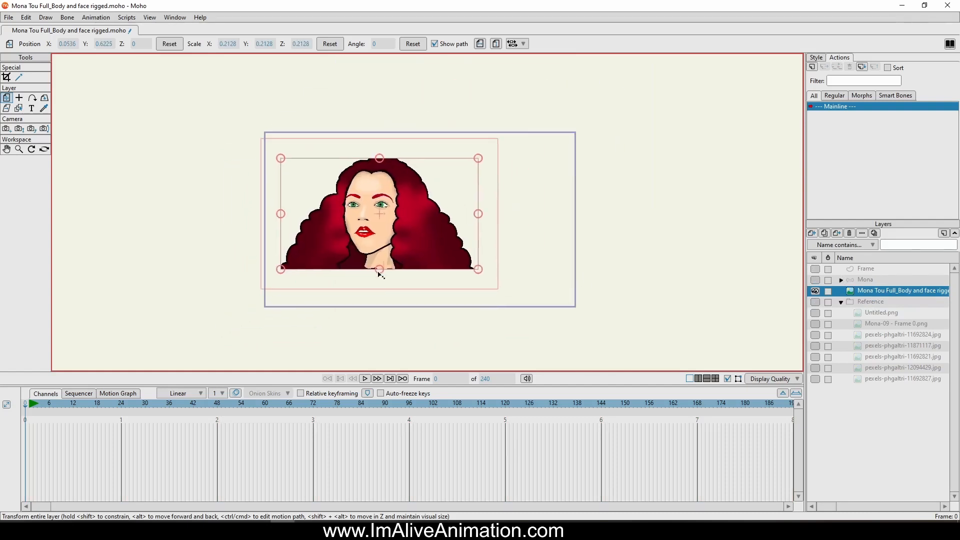
Enlarge the image layer to a scale of about 0.34 and align it with the camera frame's edges.
scroll(380, 274, "up", 4)
left_click_drag(381, 195, 463, 208)
left_click_drag(597, 129, 532, 136)
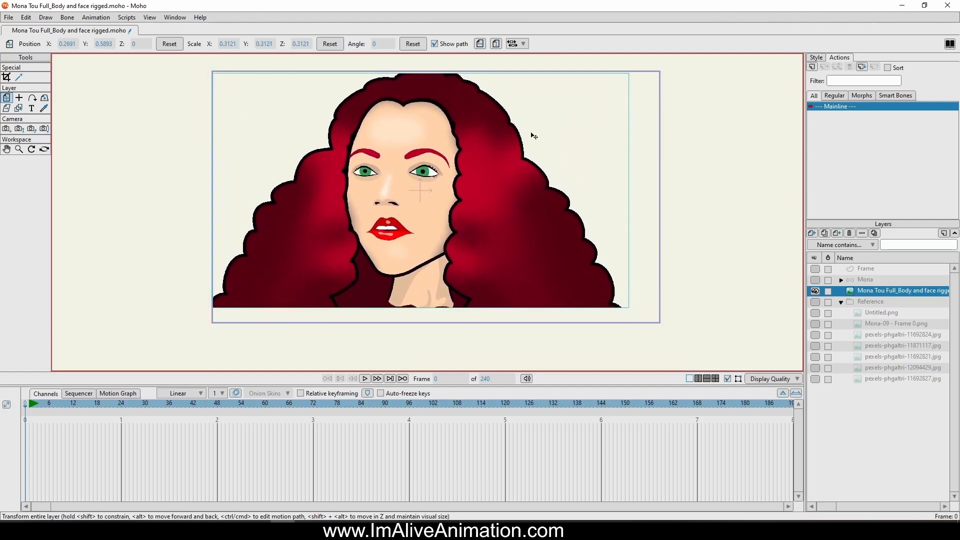
left_click_drag(629, 307, 652, 319)
left_click_drag(534, 230, 547, 236)
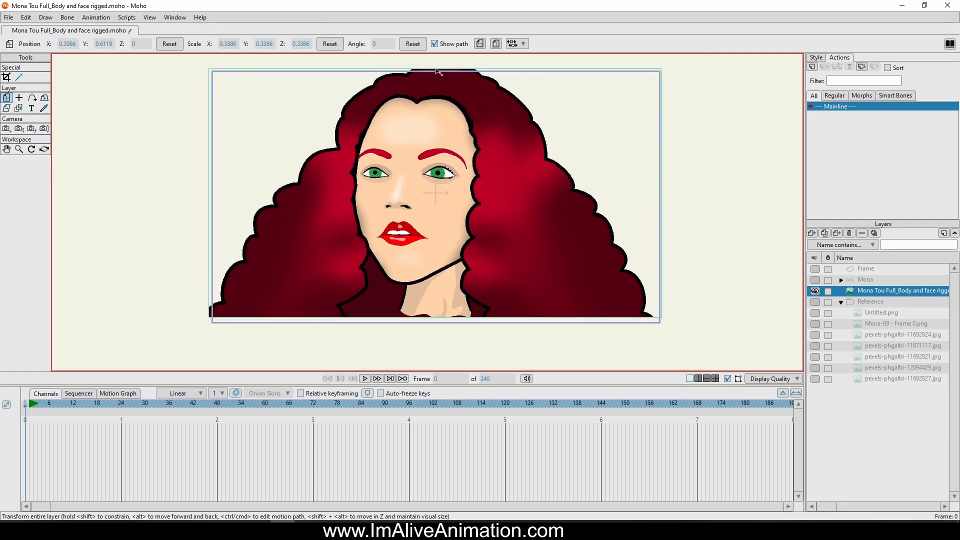
left_click_drag(448, 146, 450, 148)
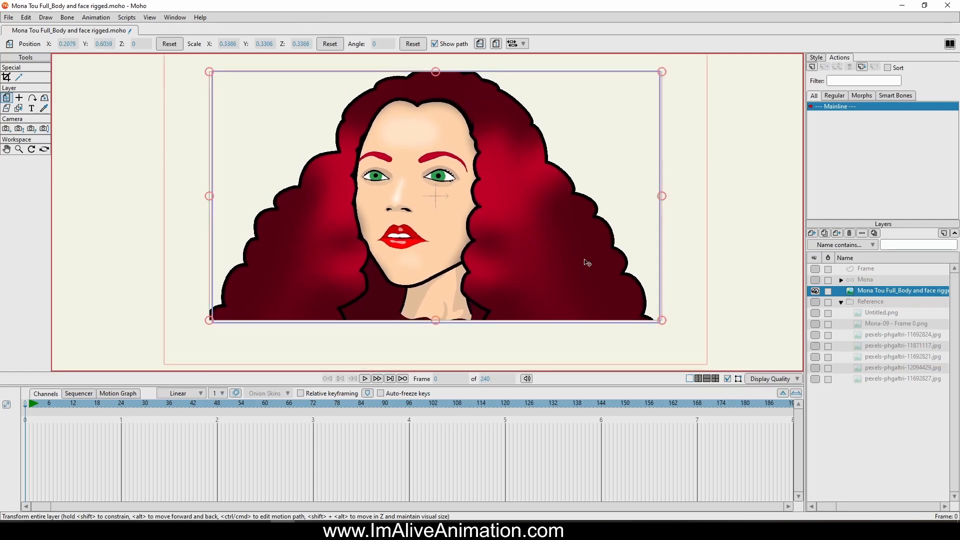
left_click_drag(666, 322, 669, 324)
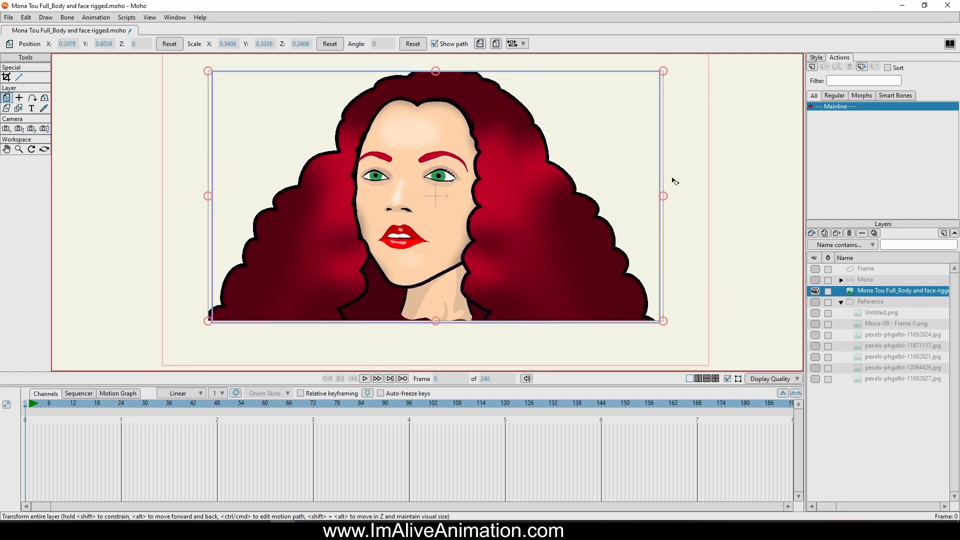
Fit the image layer to the camera frame, flip it horizontally, and move it right to X 0.2439.
left_click_drag(669, 199, 661, 198)
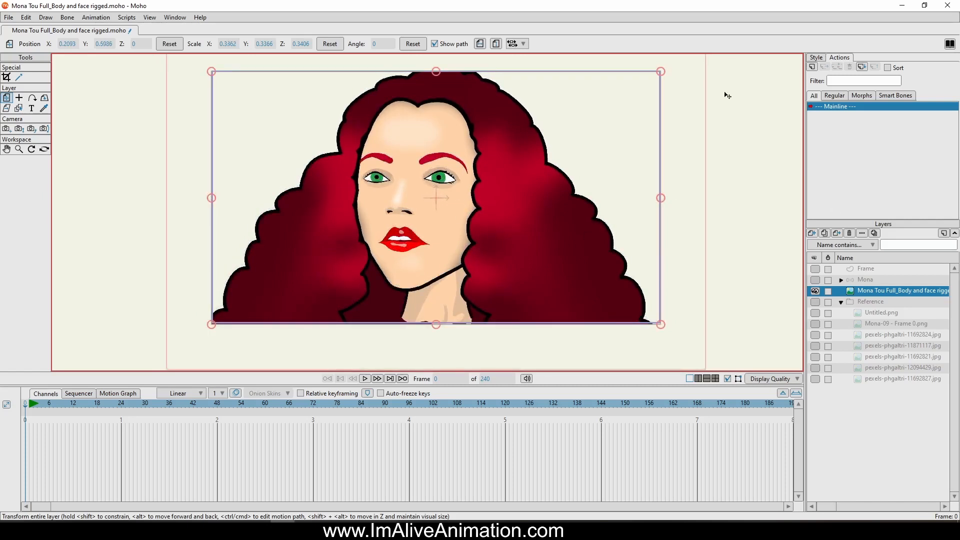
left_click(481, 44)
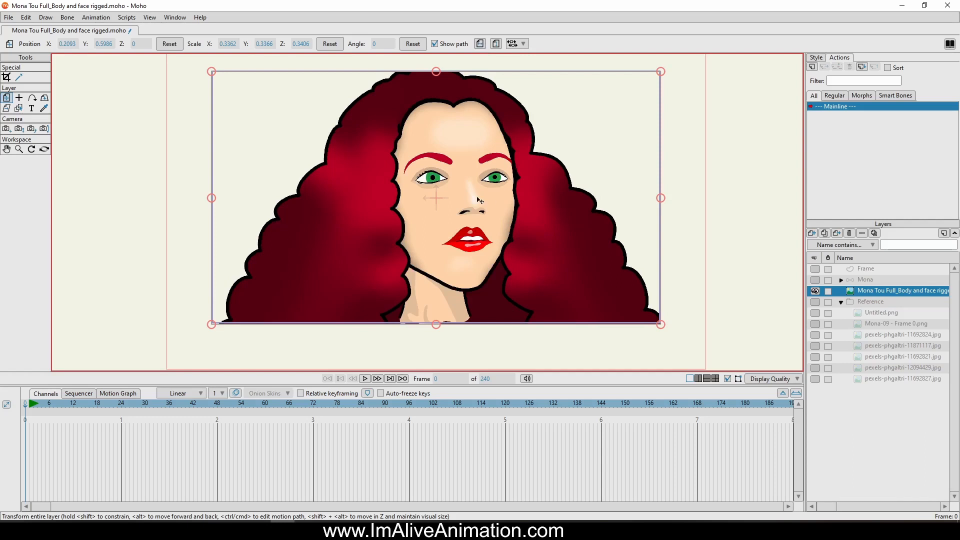
left_click_drag(538, 211, 551, 212)
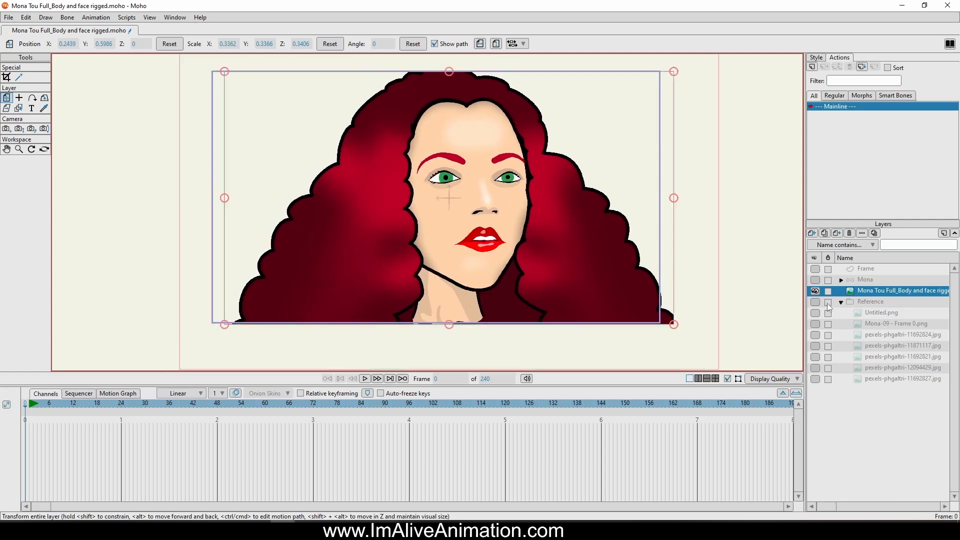
Toggle the Mona layer's visibility to compare it with the flipped image, and leave Mona shown.
left_click(814, 281)
left_click(814, 282)
left_click(814, 282)
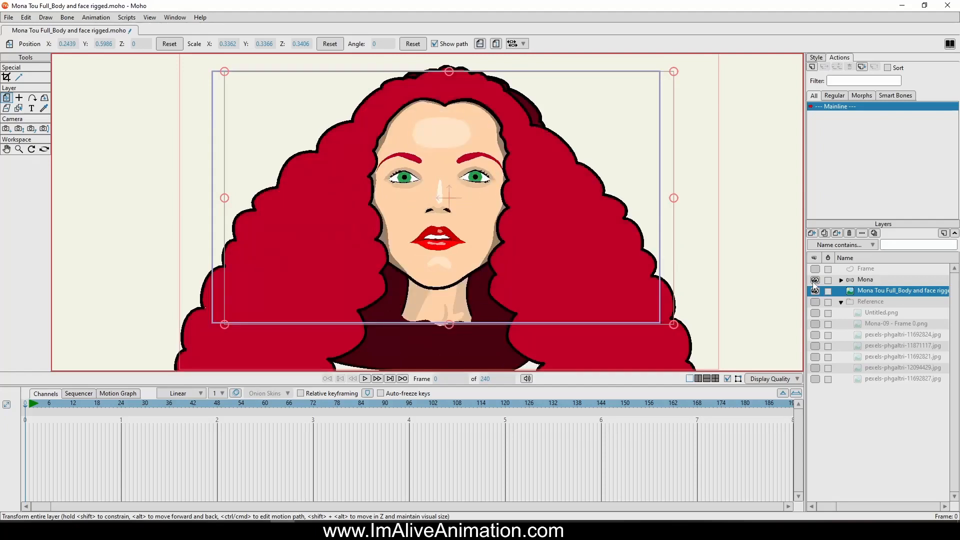
left_click(814, 282)
left_click(814, 282)
left_click(815, 280)
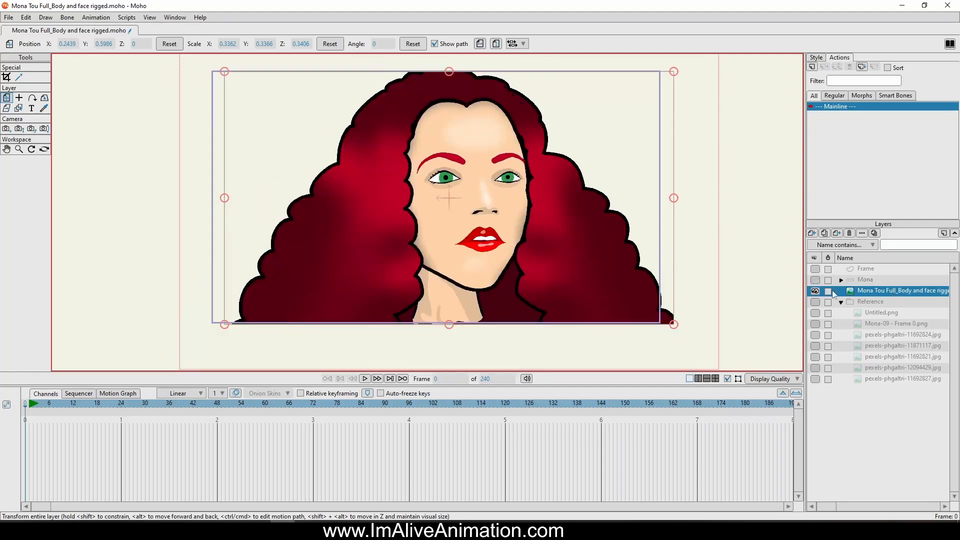
left_click(815, 280)
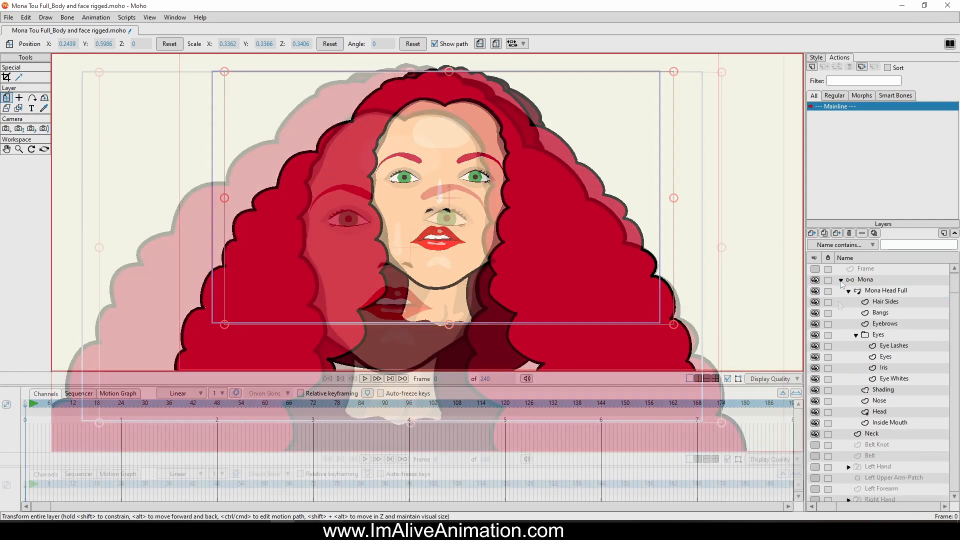
Select the Mona Head Full bone layer and open the Head Turn 2 action at frame 120 with a taller timeline.
scroll(459, 158, "down", 5)
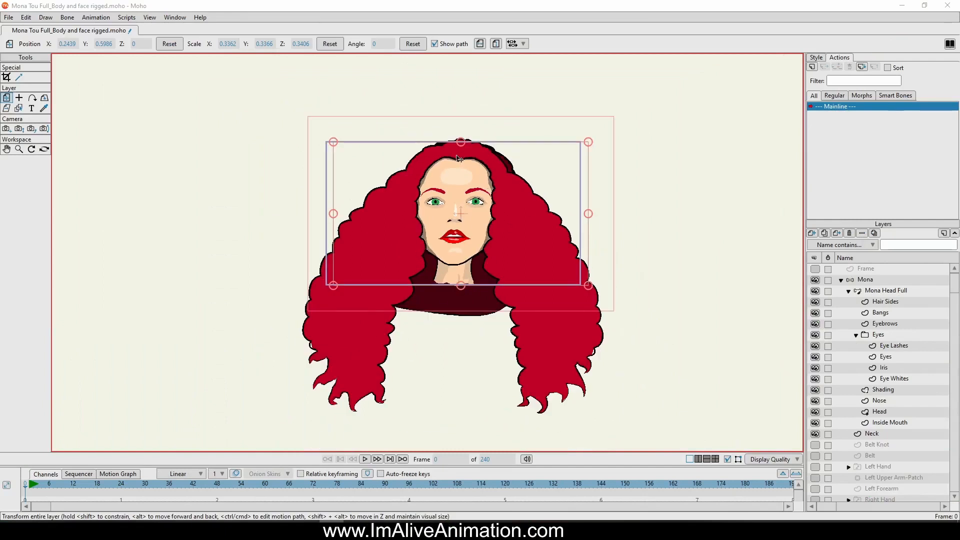
left_click(868, 293)
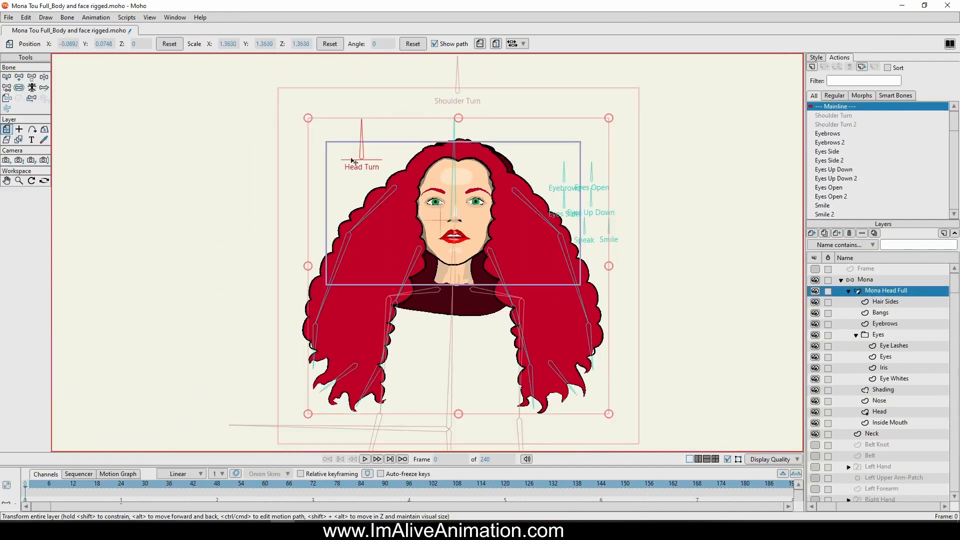
left_click(6, 78)
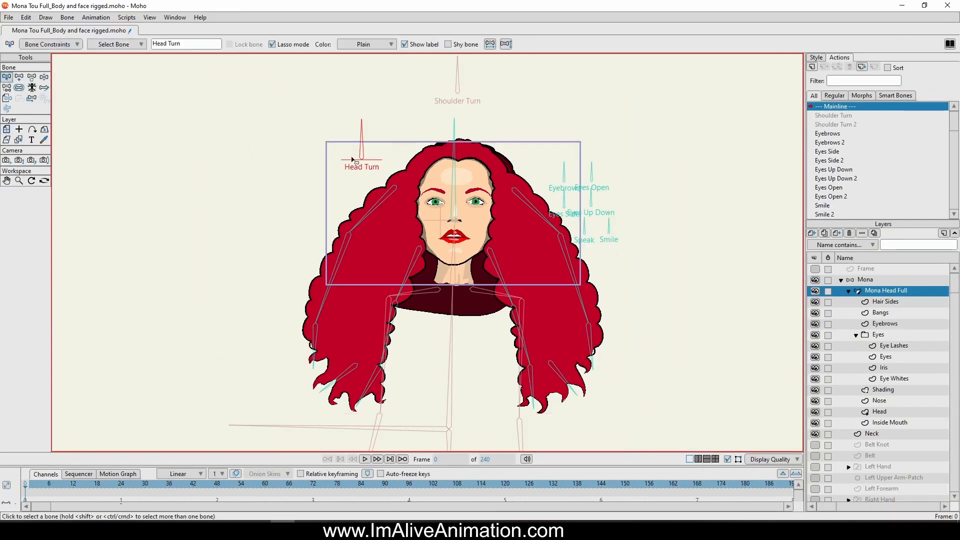
scroll(869, 205, "down", 2)
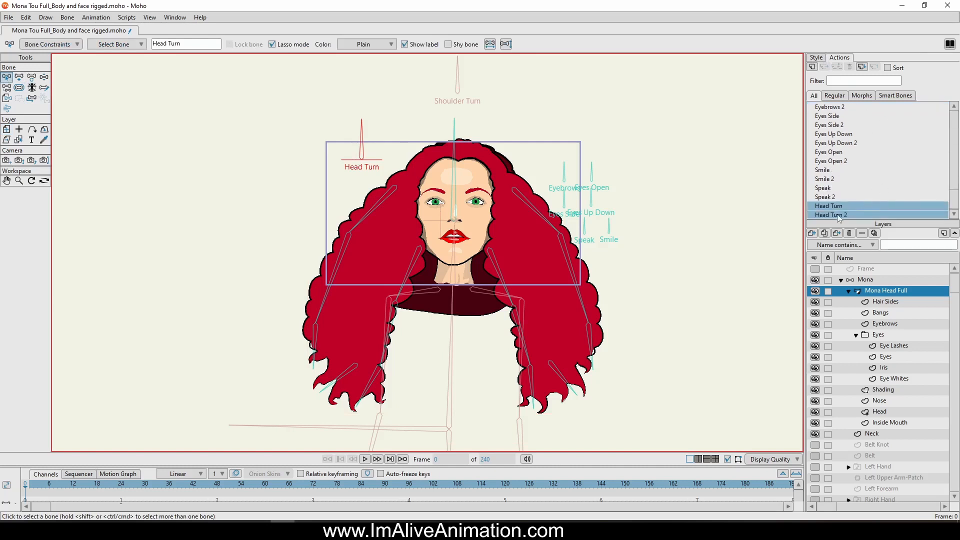
double_click(837, 214)
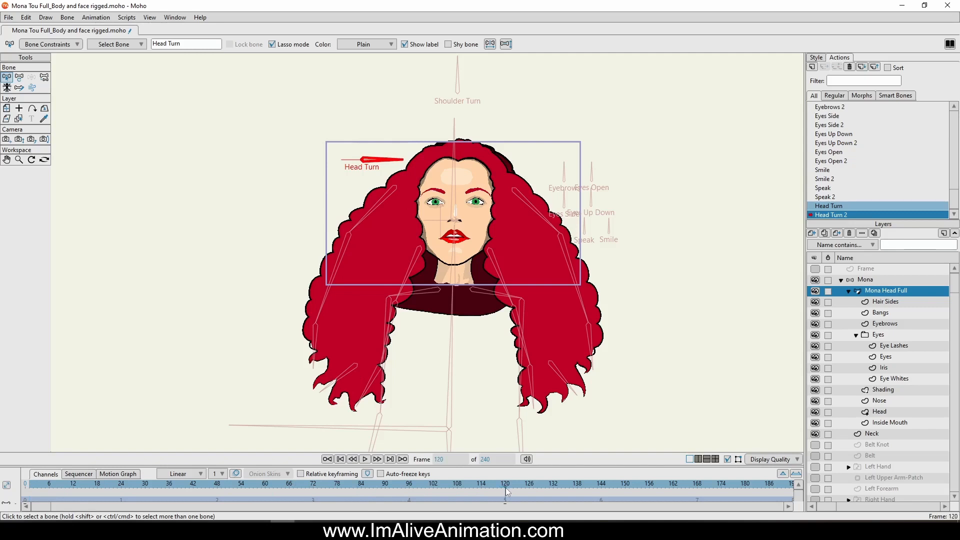
left_click_drag(515, 468, 507, 446)
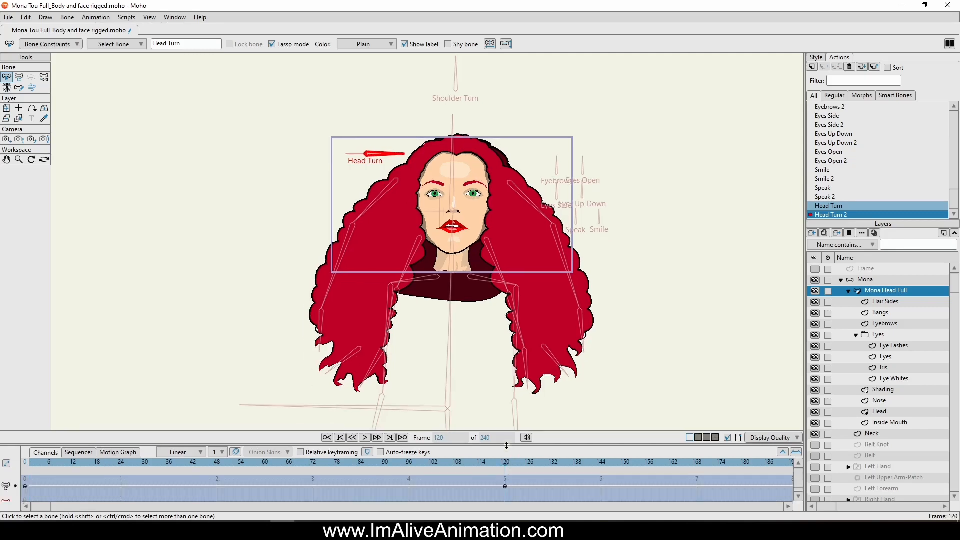
Hide all of Mona's artwork sublayers, from Hair Sides down to Hair Back, so only the reference image shows.
scroll(498, 244, "up", 5)
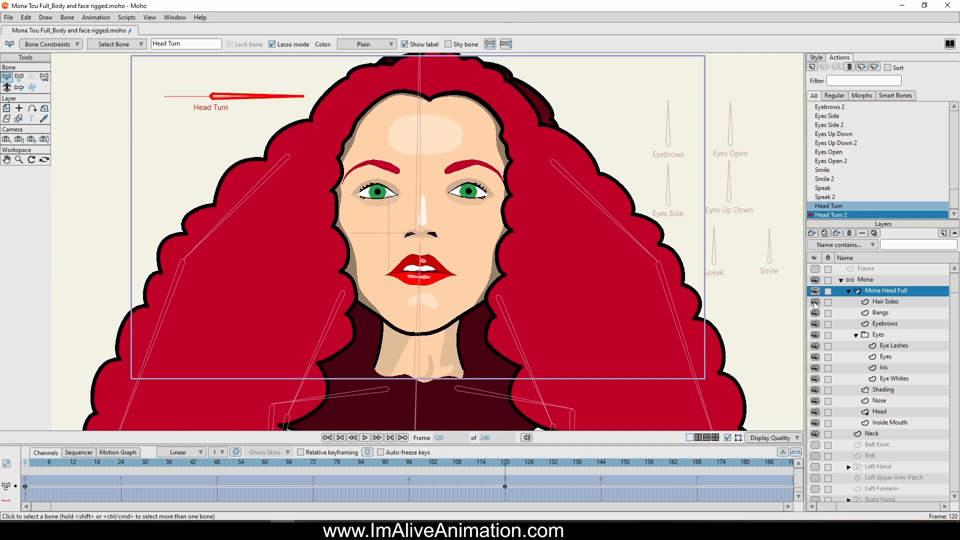
left_click_drag(815, 302, 816, 325)
left_click_drag(815, 379, 815, 437)
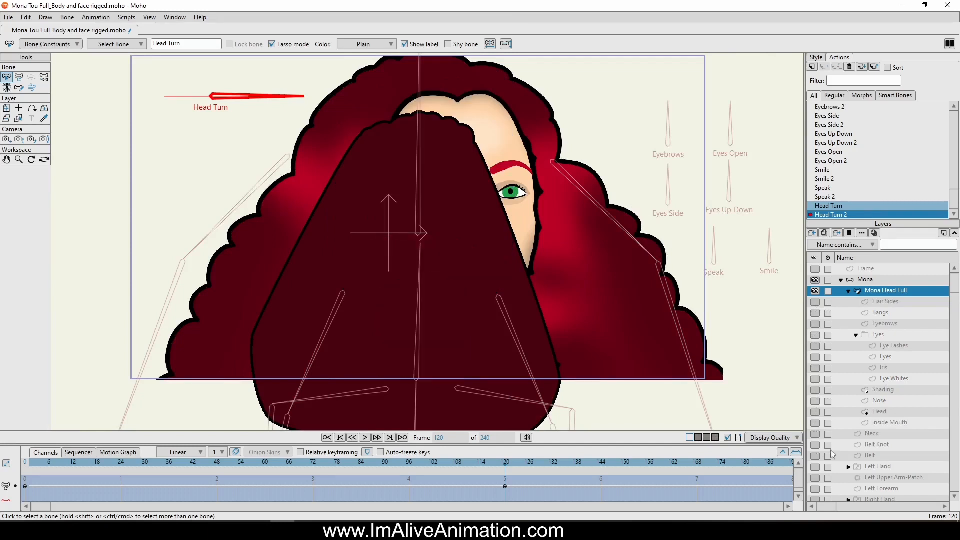
scroll(419, 196, "down", 5)
scroll(883, 455, "down", 5)
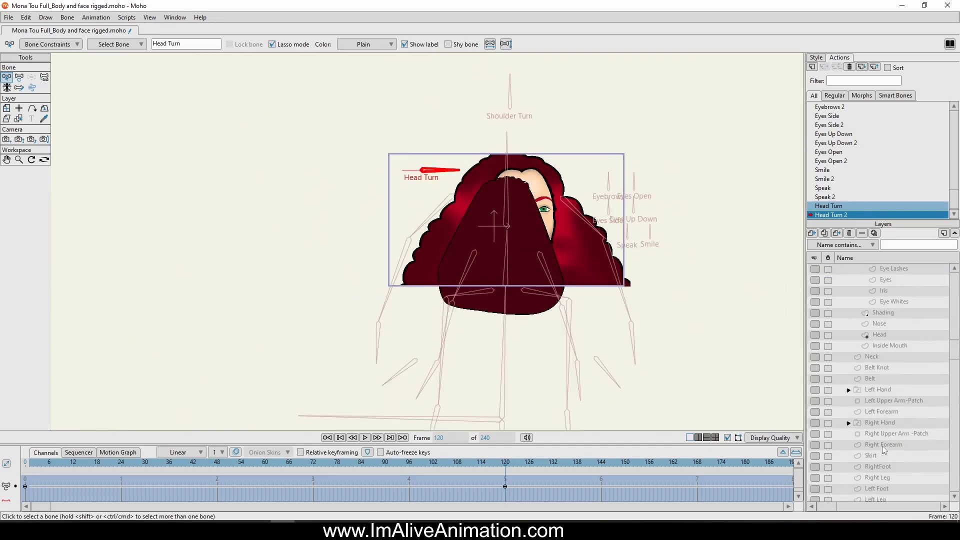
left_click(816, 456)
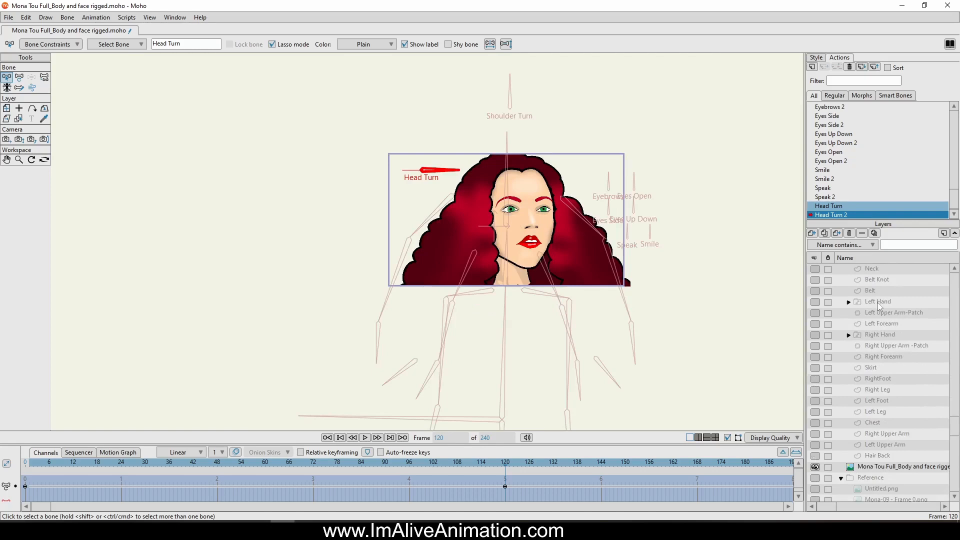
On the Head layer, select the mouth points and move them onto the reference image's lips.
scroll(532, 246, "up", 5)
left_click_drag(531, 220, 454, 294)
scroll(458, 235, "down", 1)
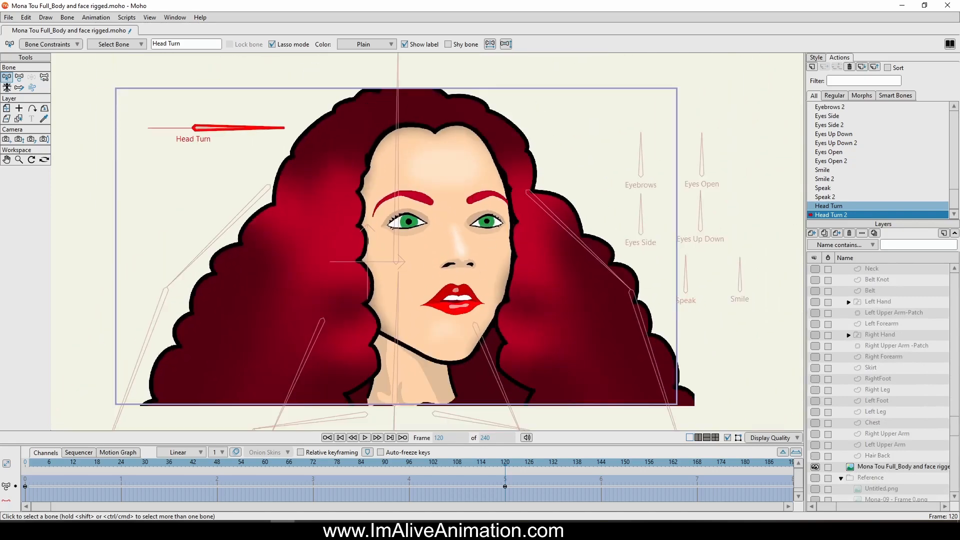
scroll(893, 322, "up", 3)
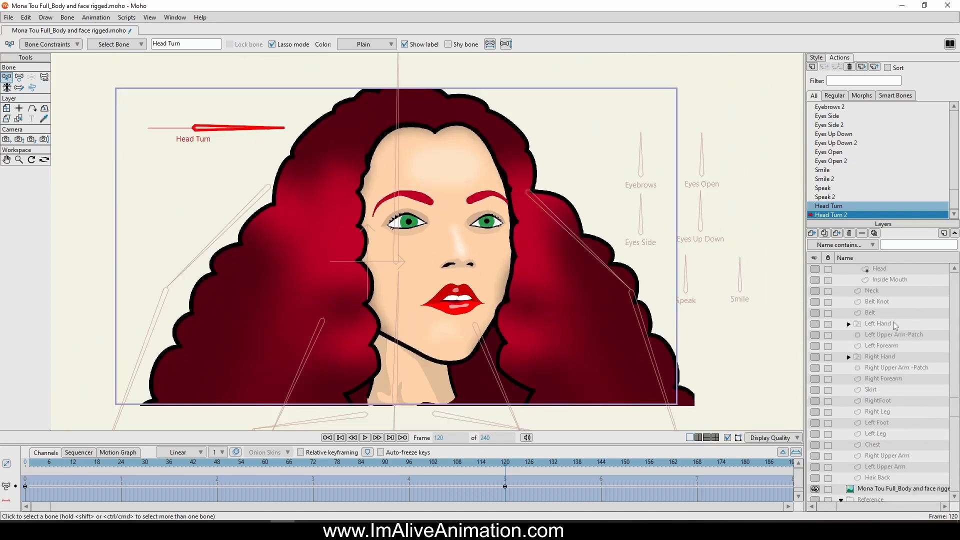
scroll(898, 329, "up", 3)
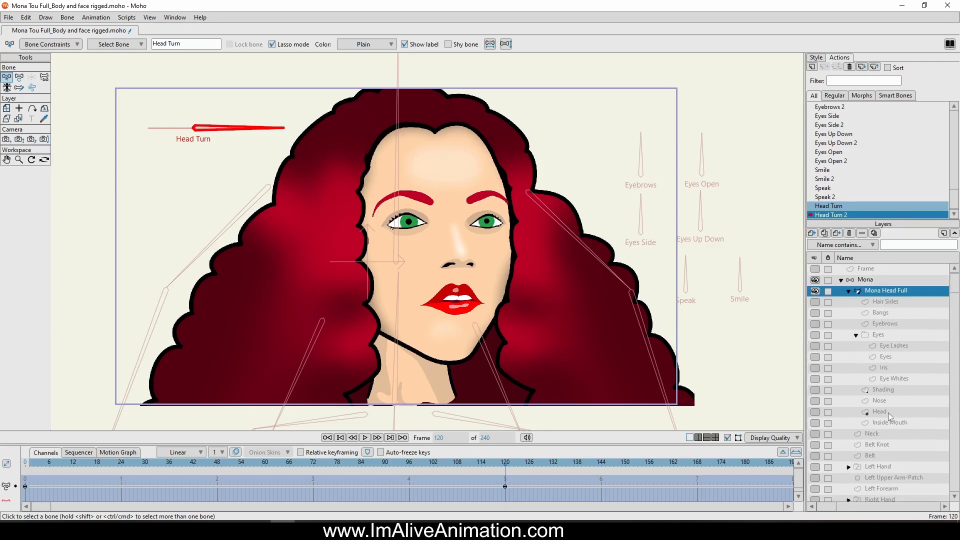
left_click(880, 411)
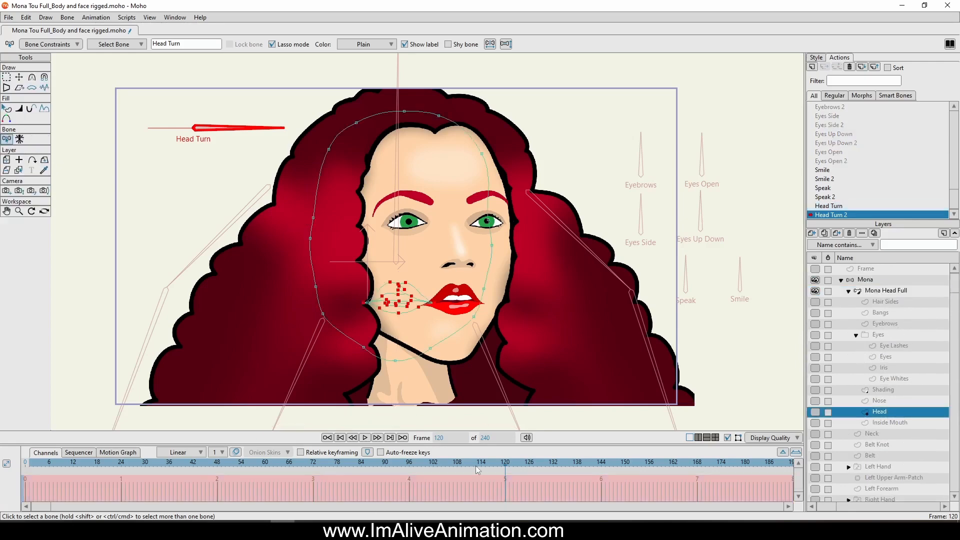
scroll(475, 283, "up", 4)
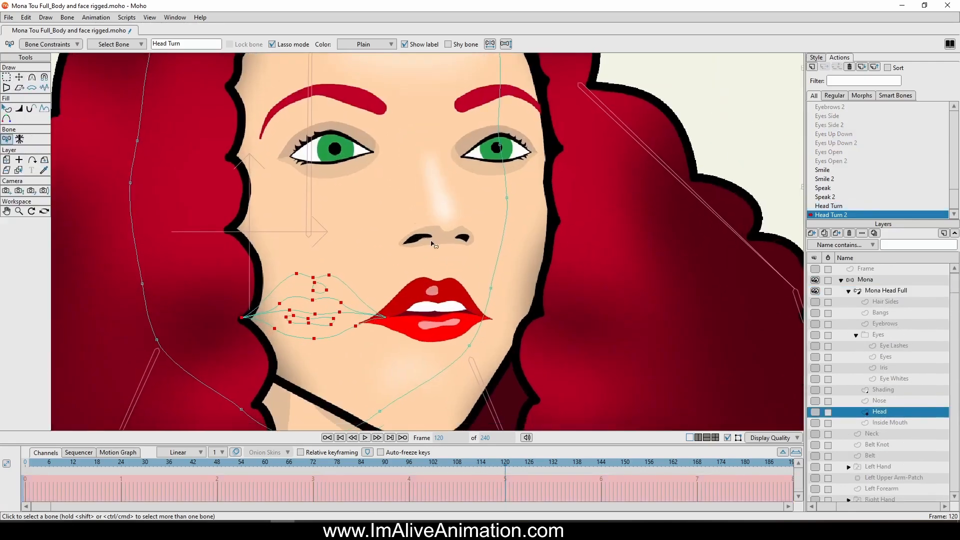
left_click_drag(433, 244, 475, 215)
left_click(19, 77)
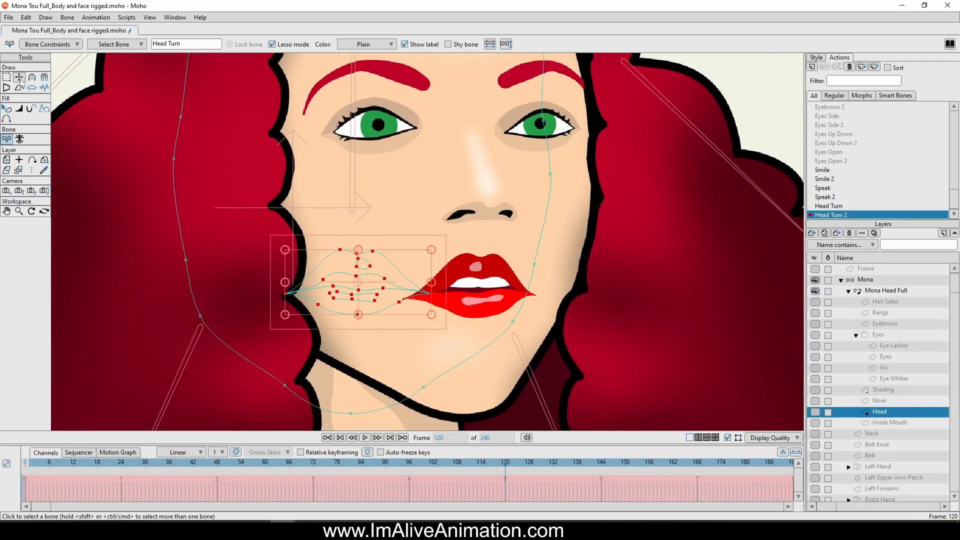
left_click_drag(332, 372, 457, 372)
scroll(457, 373, "up", 4)
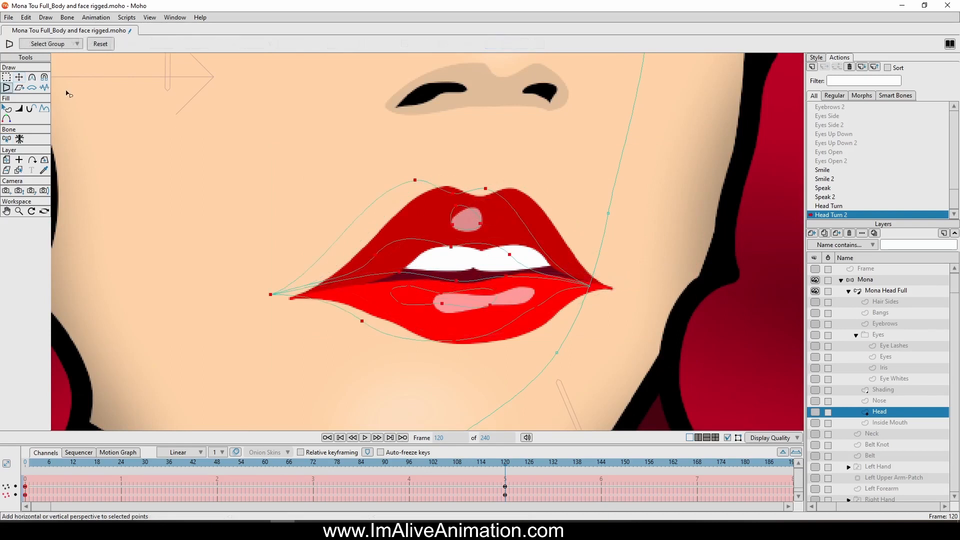
Shift the lips to X 0.2249 and align the upper-lip highlight and top lip points with the reference.
left_click(19, 78)
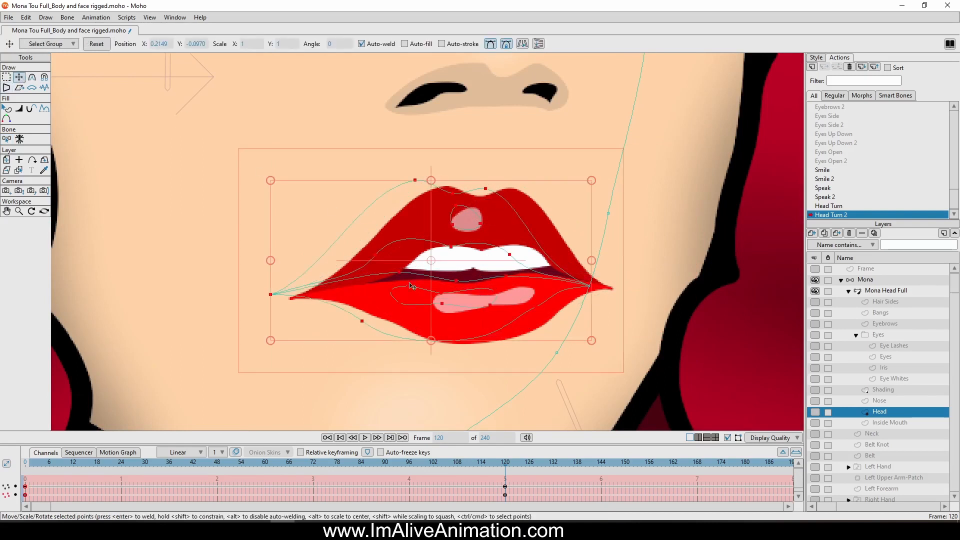
left_click_drag(313, 230, 333, 223)
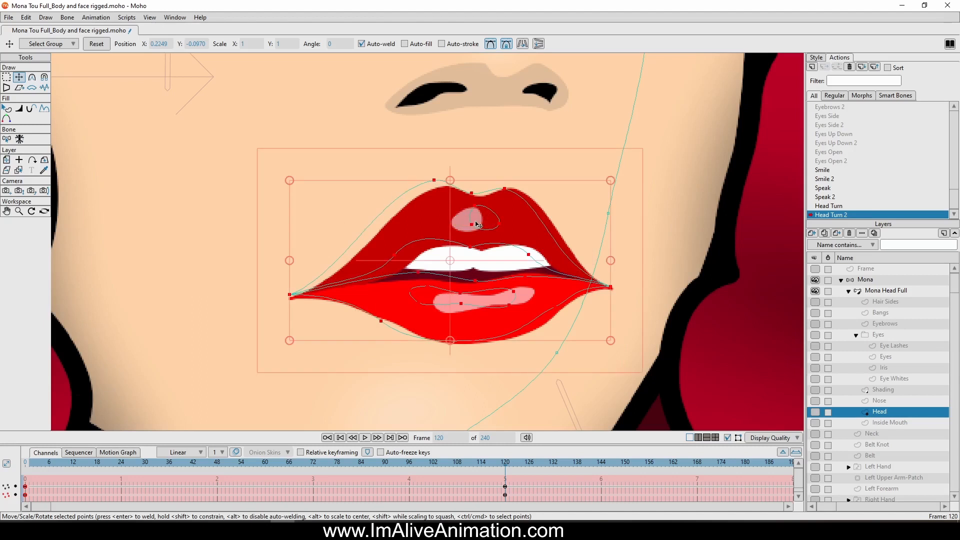
left_click_drag(479, 225, 484, 224)
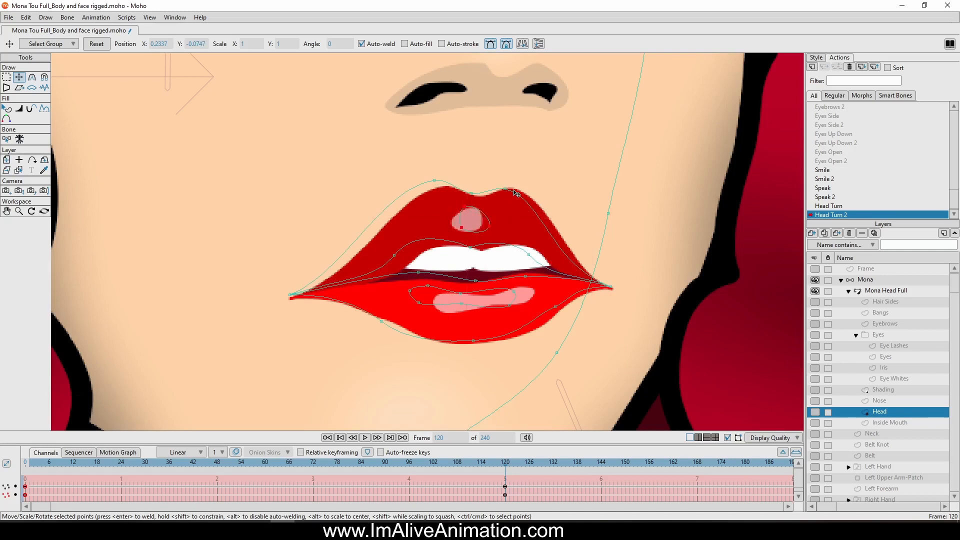
left_click_drag(507, 189, 516, 189)
left_click_drag(472, 193, 481, 196)
left_click_drag(434, 180, 445, 186)
Match the upper lip's inner edge above the teeth and the left mouth corner to the reference image.
scroll(621, 299, "up", 2)
left_click_drag(403, 223, 420, 227)
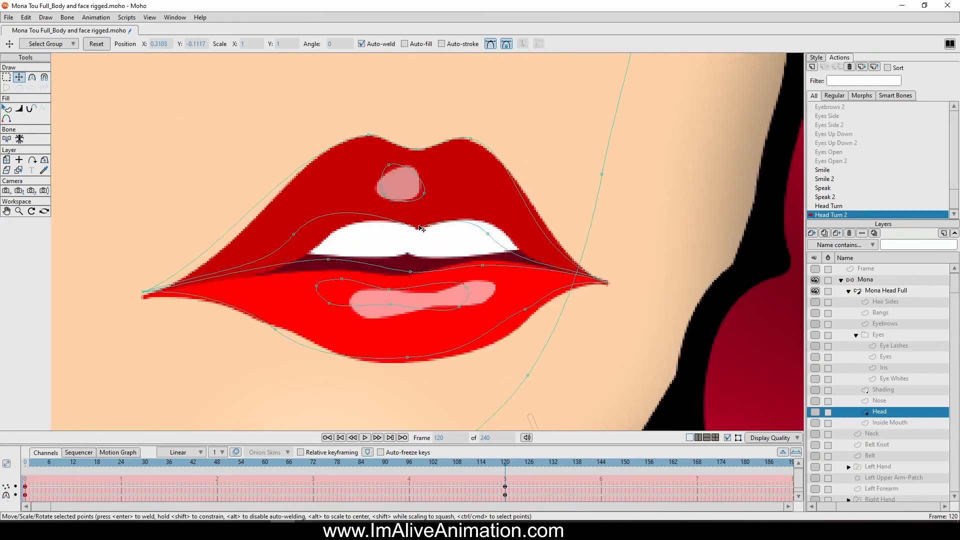
left_click_drag(487, 234, 506, 236)
scroll(589, 279, "up", 4)
scroll(650, 293, "down", 3)
left_click_drag(76, 269, 178, 282)
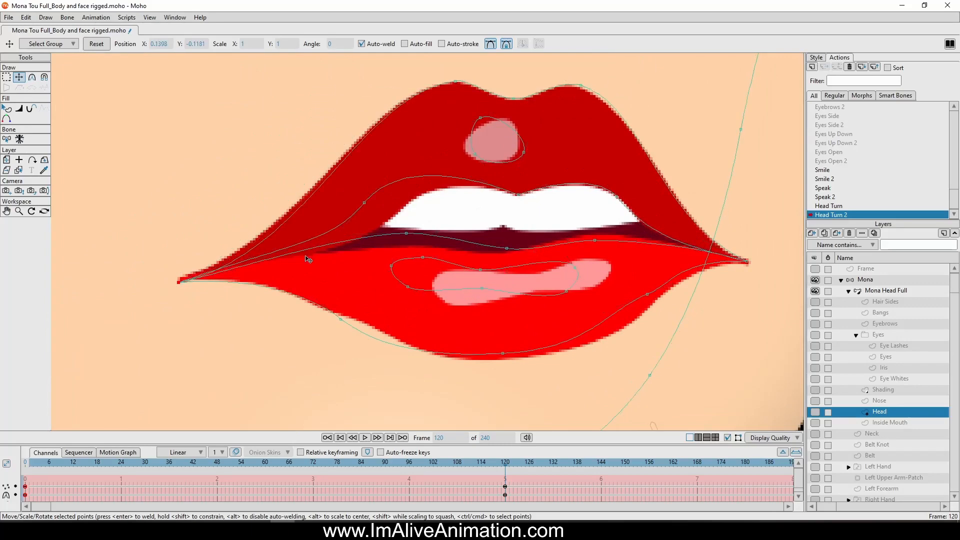
scroll(277, 261, "up", 3)
left_click_drag(306, 246, 319, 234)
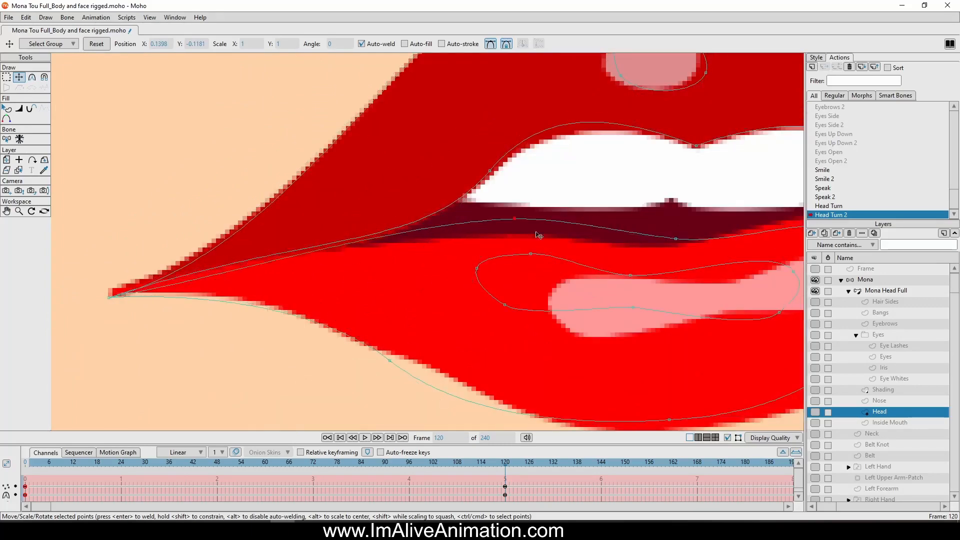
Match the lower lip's inner and outer edge points to the reference lip.
left_click_drag(536, 233, 553, 253)
scroll(537, 240, "down", 3)
scroll(210, 272, "up", 3)
scroll(310, 257, "down", 2)
left_click_drag(445, 222, 452, 225)
left_click_drag(558, 196, 565, 199)
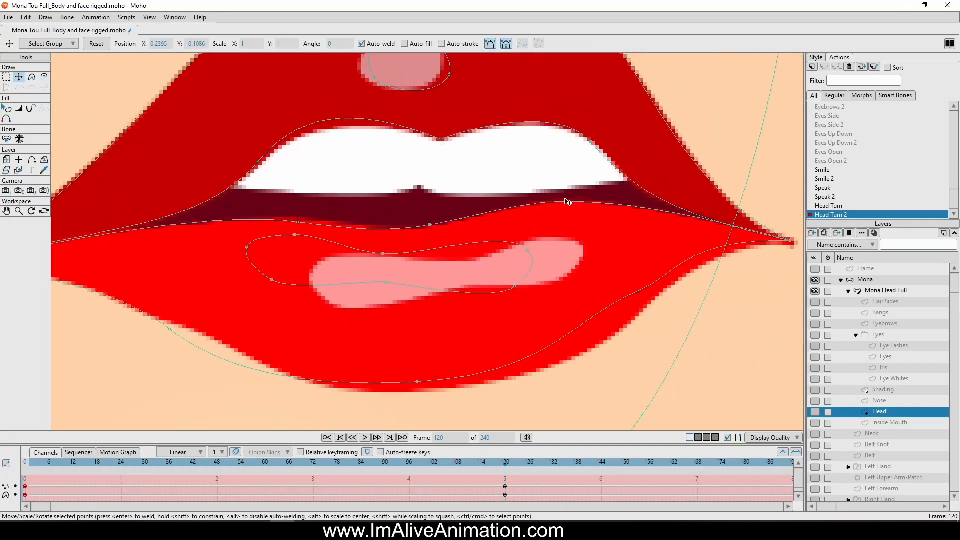
left_click_drag(638, 291, 649, 305)
left_click_drag(666, 292, 683, 246)
left_click_drag(435, 335, 452, 340)
Move and reshape the lower-lip highlight so it matches the highlight in the reference image.
left_click_drag(124, 287, 330, 302)
left_click_drag(393, 297, 413, 293)
left_click_drag(414, 292, 153, 273)
scroll(357, 224, "down", 2)
left_click_drag(356, 225, 407, 229)
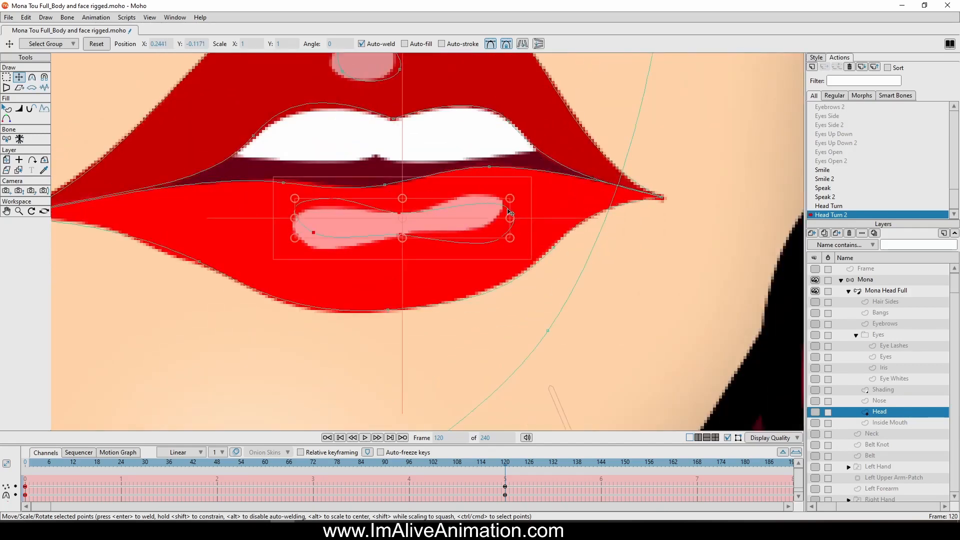
left_click_drag(508, 211, 497, 202)
scroll(381, 222, "up", 2)
left_click(395, 227)
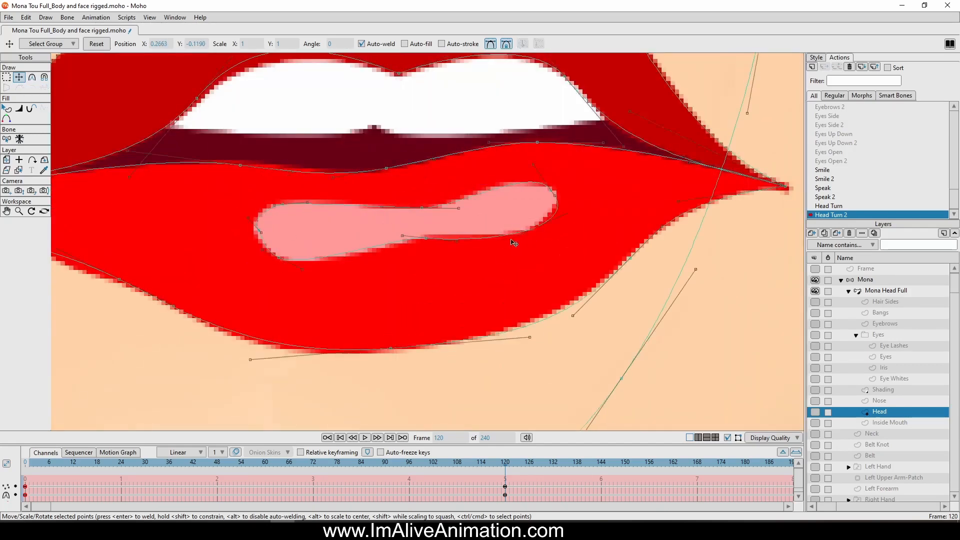
Select the face outline points and move them right toward the reference face.
scroll(622, 279, "down", 4)
left_click(571, 285)
scroll(575, 268, "up", 1)
left_click_drag(575, 268, 575, 159)
scroll(328, 162, "down", 2)
left_click_drag(329, 162, 229, 227)
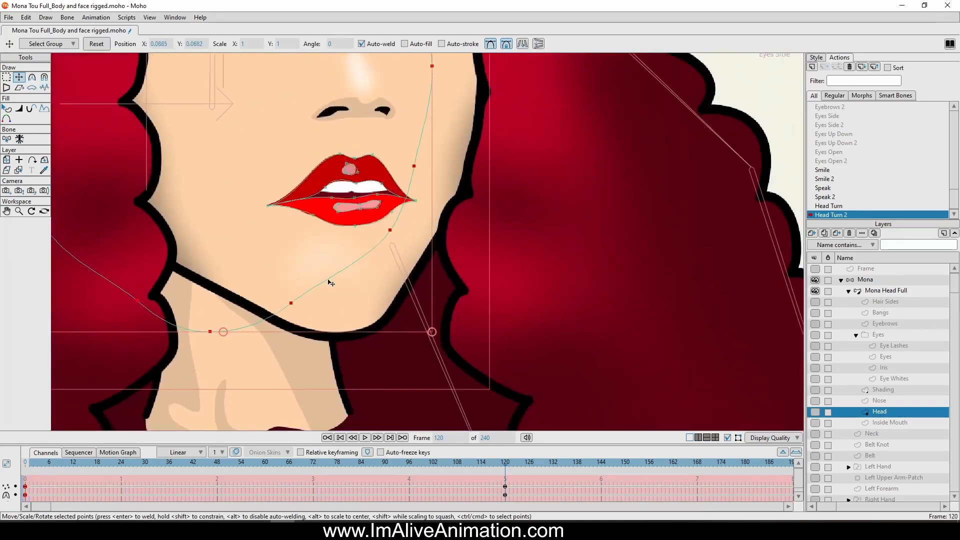
left_click_drag(330, 282, 383, 282)
Adjust the individual jaw, chin and cheek points so the face outline follows the reference contour.
key("g")
mouse_move(365, 363)
left_mouse_down()
mouse_move(109, 206)
mouse_move(356, 358)
left_mouse_up()
key("t")
scroll(357, 358, "up", 2)
left_click_drag(397, 287, 405, 295)
left_click_drag(338, 326, 347, 334)
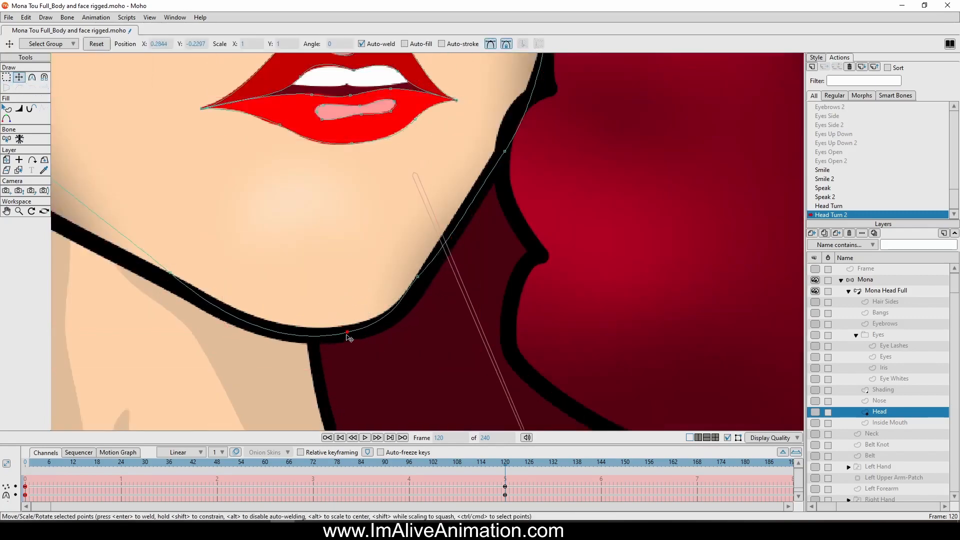
scroll(375, 250, "down", 3)
left_click_drag(500, 70, 506, 307)
left_click_drag(213, 316, 343, 268)
scroll(356, 392, "up", 3)
left_click_drag(357, 392, 444, 410)
On the Nose layer, select the nostril and nose shadow points and move them onto the reference nose.
scroll(425, 303, "down", 4)
left_click(879, 401)
scroll(529, 224, "up", 3)
key("g")
left_click_drag(128, 158, 314, 299)
key("t")
left_click_drag(278, 338, 498, 339)
scroll(458, 254, "up", 4)
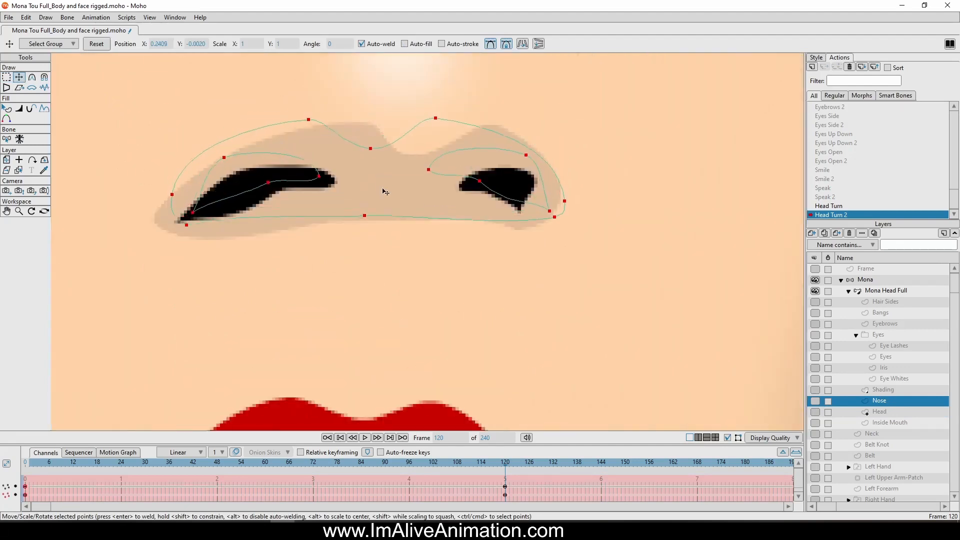
Adjust the individual points of the nose's left nostril so its outline follows the reference nostril.
key("h")
left_click_drag(385, 193, 410, 193)
scroll(221, 243, "up", 3)
left_click_drag(311, 155, 260, 188)
left_click_drag(269, 111, 229, 128)
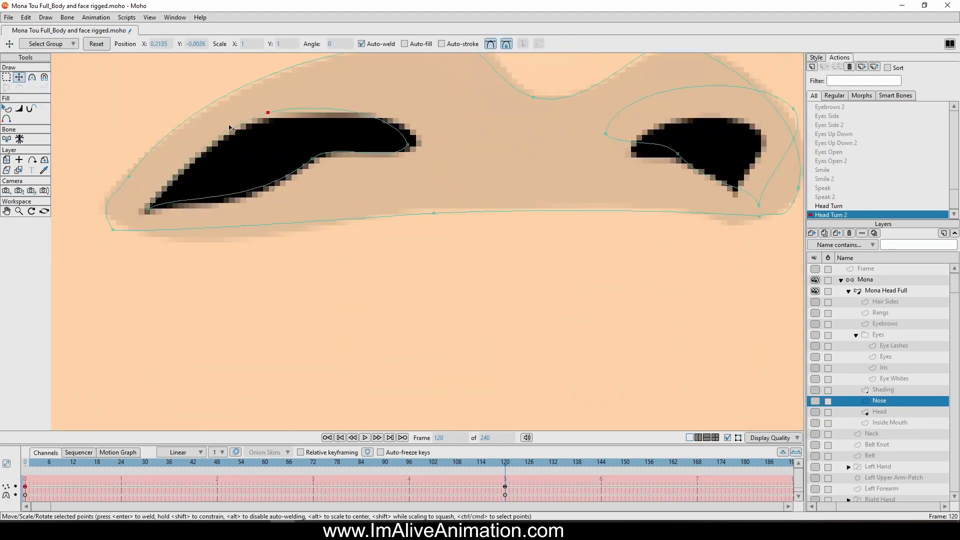
Reshape the right nostril and the adjoining nose shadow by moving their points onto the reference nose.
left_click_drag(600, 165, 332, 240)
left_click_drag(338, 208, 365, 233)
left_click_drag(411, 226, 428, 239)
left_click_drag(492, 279, 467, 265)
left_click_drag(526, 182, 487, 205)
scroll(466, 257, "down", 4)
Set the starting point keyframes of the Nose and Head layers to Linear interpolation.
left_click_drag(428, 445, 427, 324)
right_click(25, 375)
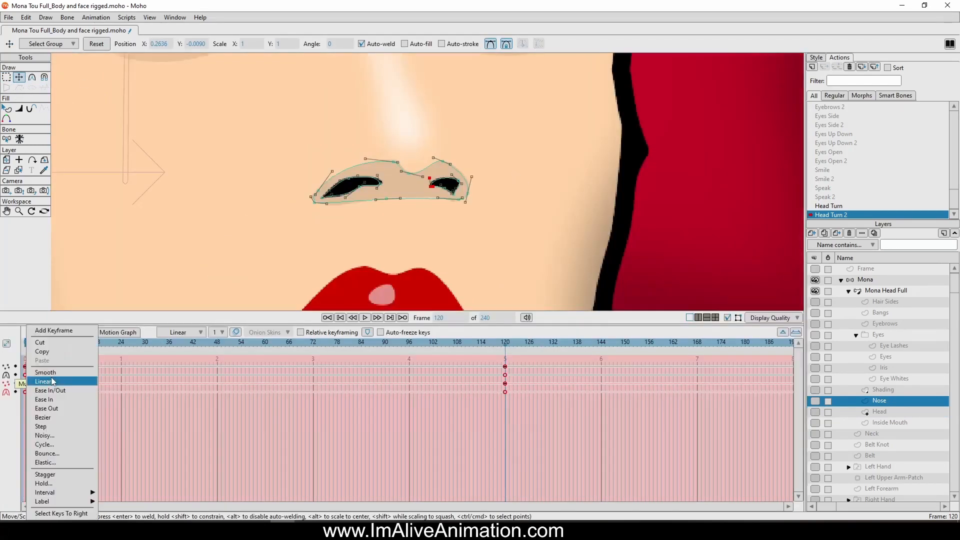
left_click(49, 381)
left_click(879, 412)
right_click(25, 375)
left_click(49, 381)
On the Eyebrows layer, move the right eyebrow onto the reference and align its individual curve points.
scroll(454, 178, "down", 4)
left_click(879, 400)
left_click(883, 390)
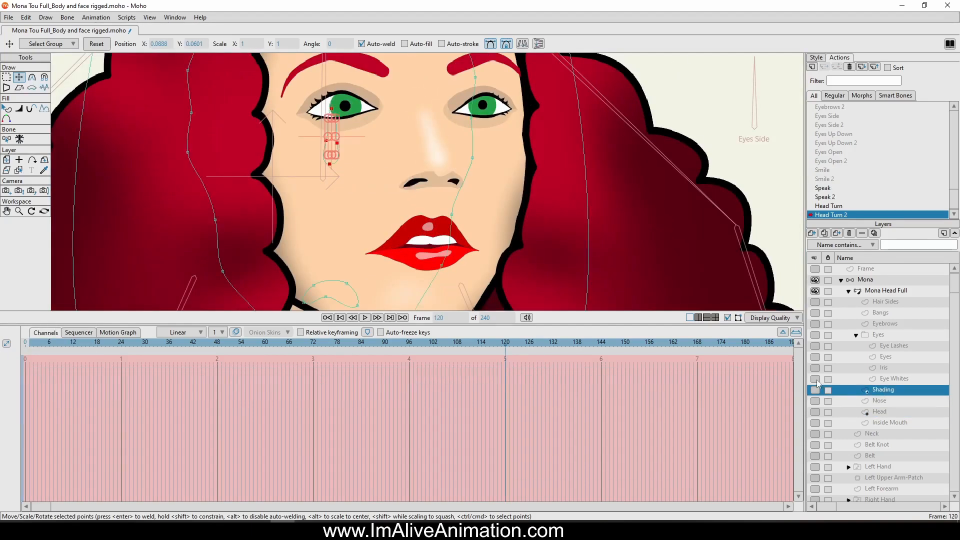
left_click(885, 324)
scroll(332, 228, "up", 3)
left_click_drag(330, 228, 453, 228)
scroll(565, 163, "up", 1)
left_click(490, 115)
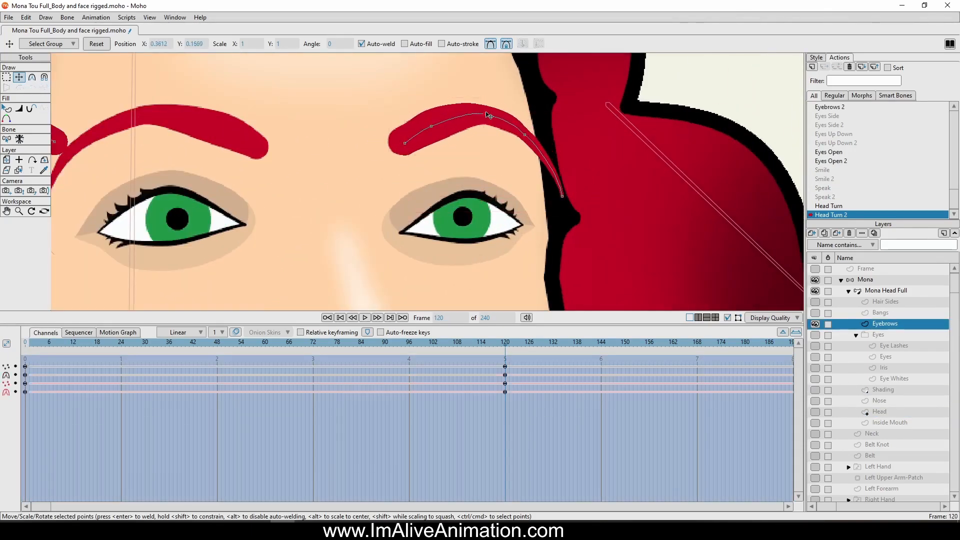
left_click(558, 197)
Move the left eyebrow's points onto the reference eyebrow and adjust its curve to match.
scroll(563, 195, "up", 1)
scroll(427, 183, "down", 1)
left_click_drag(210, 150, 560, 235)
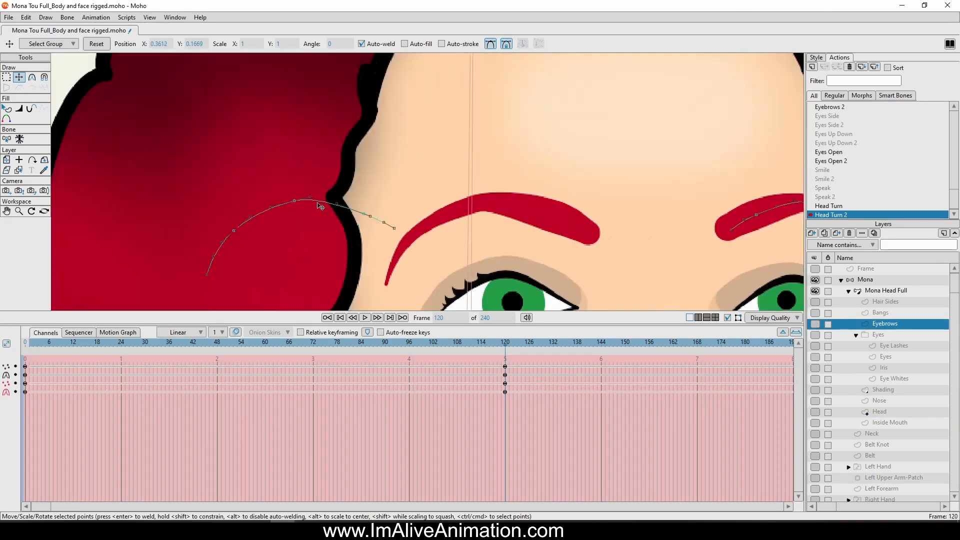
left_click_drag(321, 208, 516, 210)
scroll(427, 182, "up", 2)
left_click(232, 179)
scroll(222, 158, "down", 3)
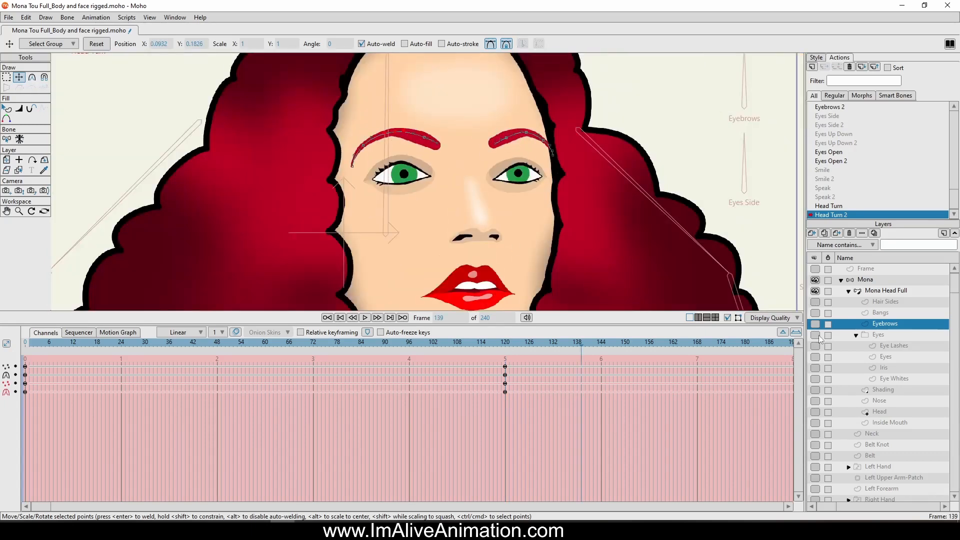
On the Eyes layer, select the right eye's outline and eyelid shadow points and move them onto the reference eye.
left_click(885, 356)
scroll(548, 164, "up", 2)
key("g")
left_click_drag(281, 130, 435, 215)
key("t")
scroll(465, 191, "up", 2)
left_click_drag(350, 175, 488, 205)
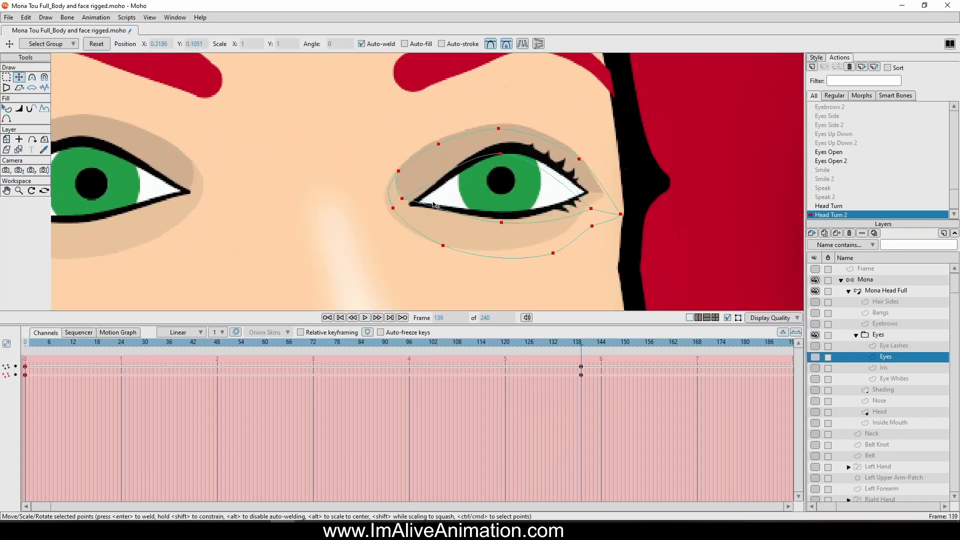
Fit the right eye's corner and eyelid shadow points to the reference and move their keyframes to frame 120.
left_click(19, 88)
key("t")
mouse_move(410, 194)
left_mouse_down()
mouse_move(400, 193)
mouse_move(411, 202)
left_mouse_up()
left_click_drag(435, 134, 453, 134)
scroll(610, 217, "up", 2)
left_click_drag(612, 198, 600, 178)
left_click_drag(570, 216, 566, 205)
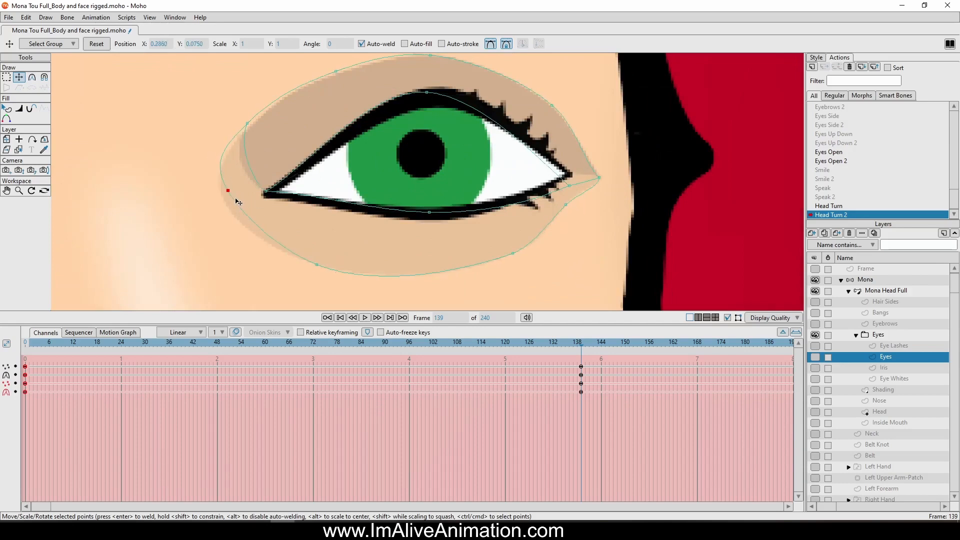
scroll(470, 212, "down", 5)
left_click_drag(582, 366, 506, 367)
Move the left eye's outline and eyelid shadow onto the reference eye and shift the keyframe to frame 120.
scroll(499, 113, "down", 3)
key("g")
left_click_drag(113, 131, 245, 205)
key("t")
left_click_drag(178, 167, 296, 154)
scroll(296, 154, "up", 6)
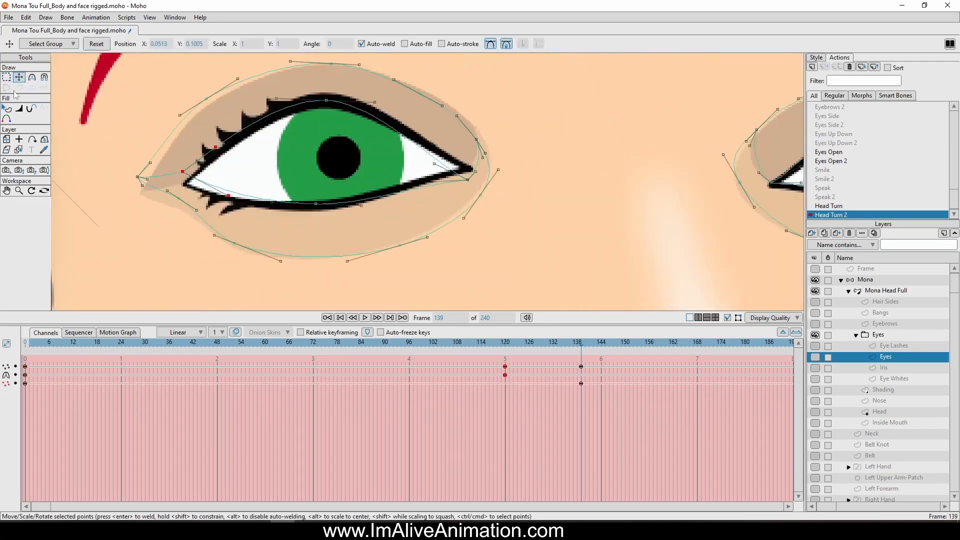
left_click_drag(581, 366, 505, 367)
Realign all of the left eye's points with the reference eye and move the resulting keyframe to frame 120.
scroll(521, 138, "down", 2)
key("g")
key("h")
left_click_drag(527, 120, 298, 163)
key("t")
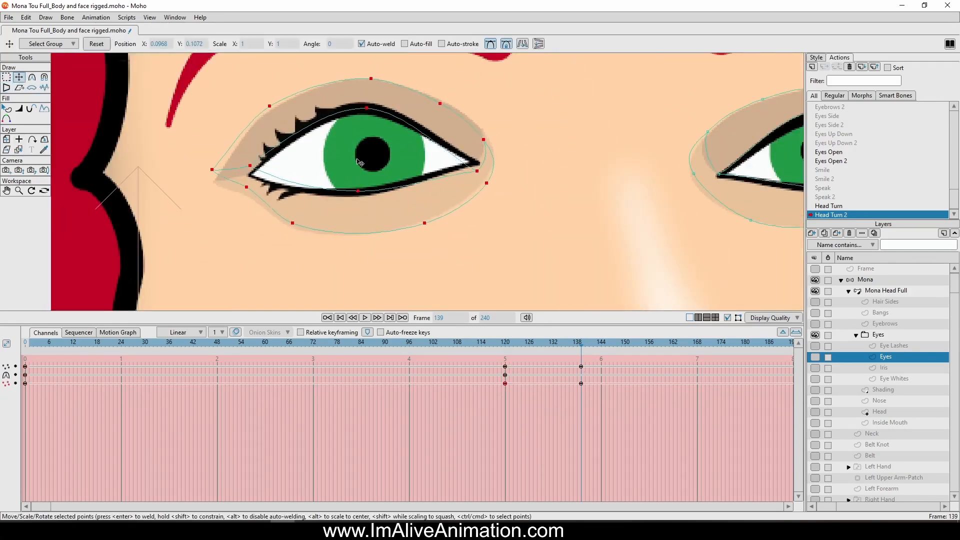
left_click_drag(581, 384, 505, 380)
On the Iris layer, select the left iris and pupil and move them onto the reference iris.
left_click(815, 345)
left_click(884, 368)
scroll(150, 155, "down", 1)
left_click_drag(167, 168, 275, 275)
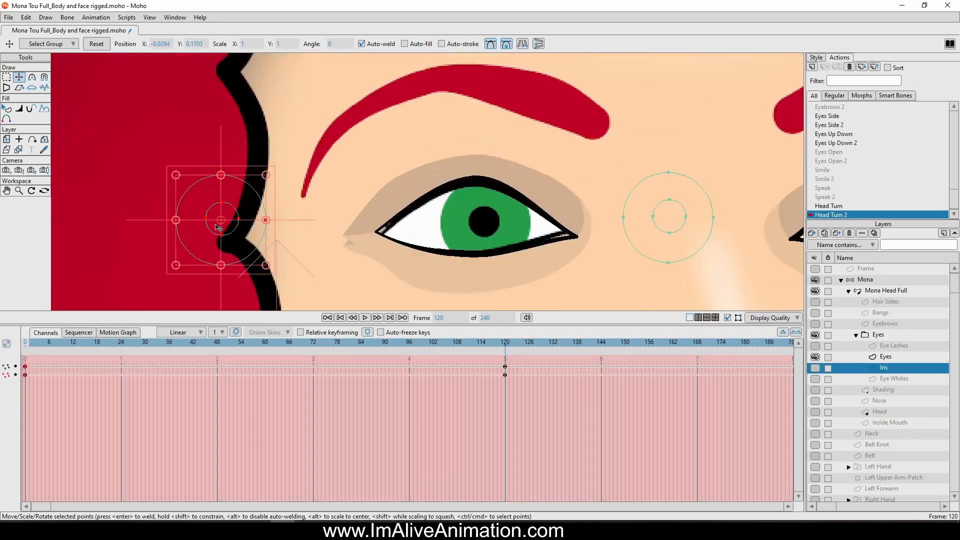
left_click_drag(321, 254, 585, 255)
Move the right iris and pupil onto the reference eye and scale them to match.
scroll(600, 258, "down", 2)
left_click_drag(185, 112, 278, 210)
left_click_drag(208, 239, 364, 233)
scroll(383, 131, "up", 4)
left_click_drag(321, 117, 329, 126)
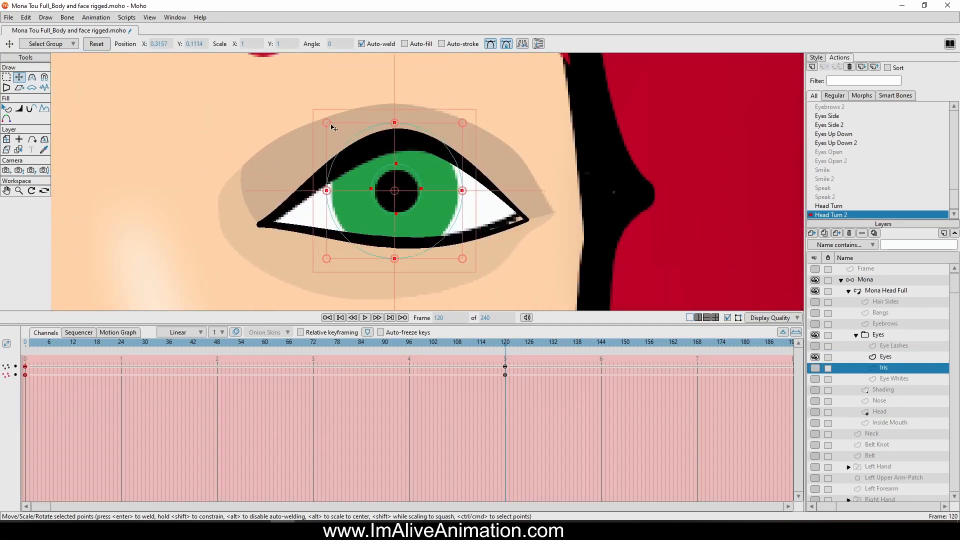
scroll(535, 228, "down", 5)
On the Eye Whites layer, move and reshape both eye whites to fit the reference eyes.
left_click(898, 379)
scroll(518, 287, "up", 2)
left_click_drag(212, 163, 393, 172)
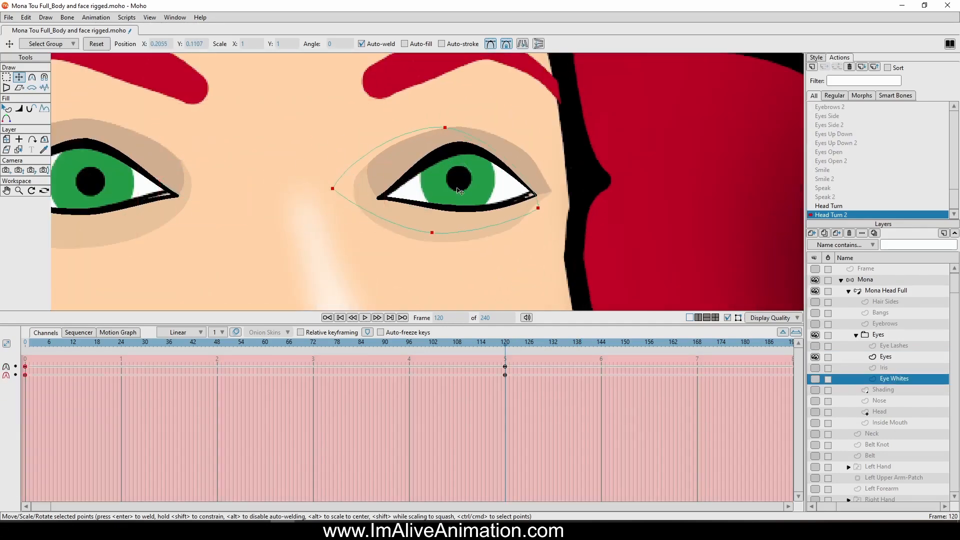
scroll(392, 170, "up", 2)
left_click_drag(603, 237, 743, 194)
scroll(606, 217, "down", 2)
left_click_drag(150, 203, 365, 201)
On the Eye Lashes layer, with the Eyes layer hidden, select the right eye's lashes and move them to the reference eye.
left_click(886, 348)
left_click_drag(816, 390, 816, 356)
left_click_drag(462, 154, 292, 178)
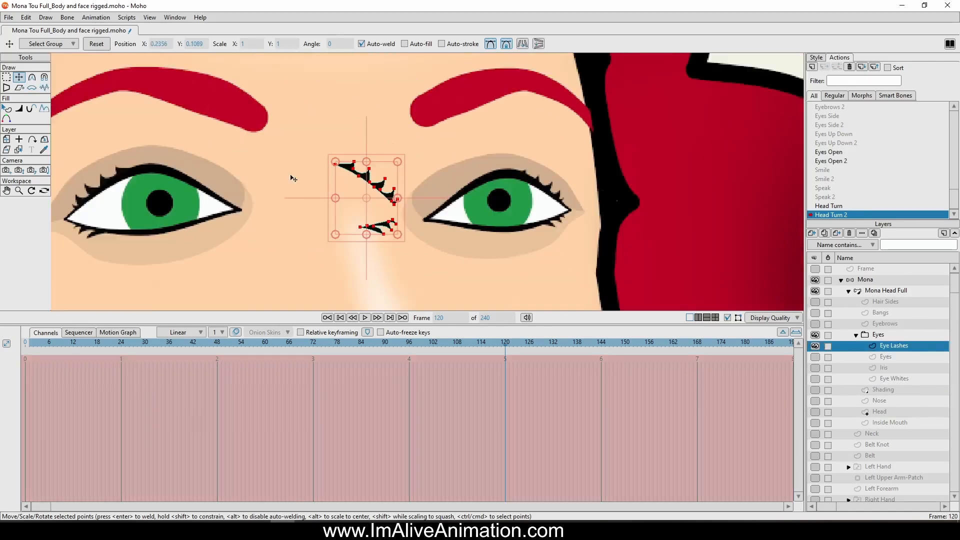
left_click_drag(340, 198, 517, 199)
Show the Eyes, Iris and Eye Whites layers and resize the right lashes to sit along the eye outline.
scroll(517, 199, "up", 4)
left_click_drag(816, 357, 816, 378)
scroll(588, 200, "up", 1)
left_click_drag(495, 96, 499, 102)
left_click_drag(681, 92, 656, 108)
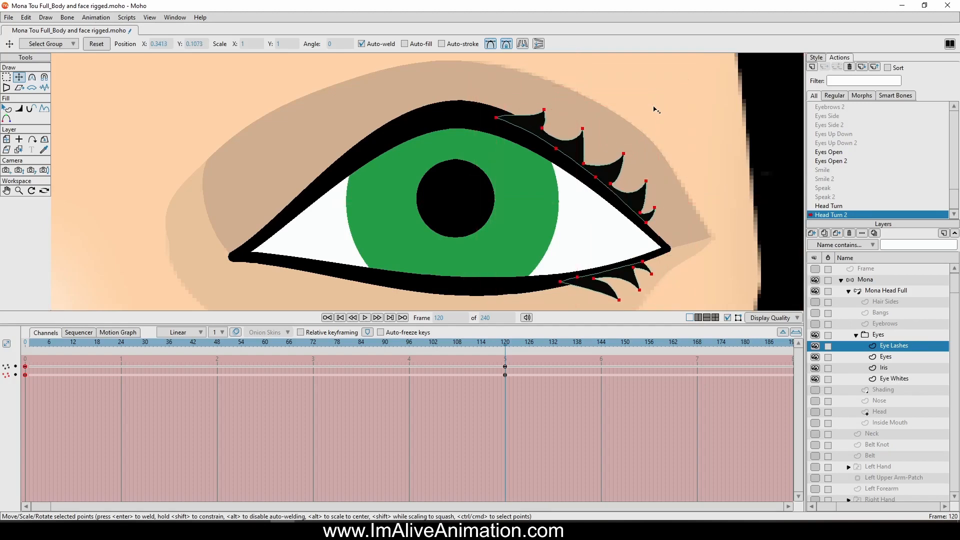
Invert the selection to the left eye's lashes, then move and scale them to fit the left eye outline.
key("ctrl+i")
scroll(629, 177, "down", 5)
left_click_drag(360, 217, 409, 217)
left_click_drag(318, 266, 480, 270)
scroll(315, 179, "up", 5)
left_click_drag(247, 97, 285, 131)
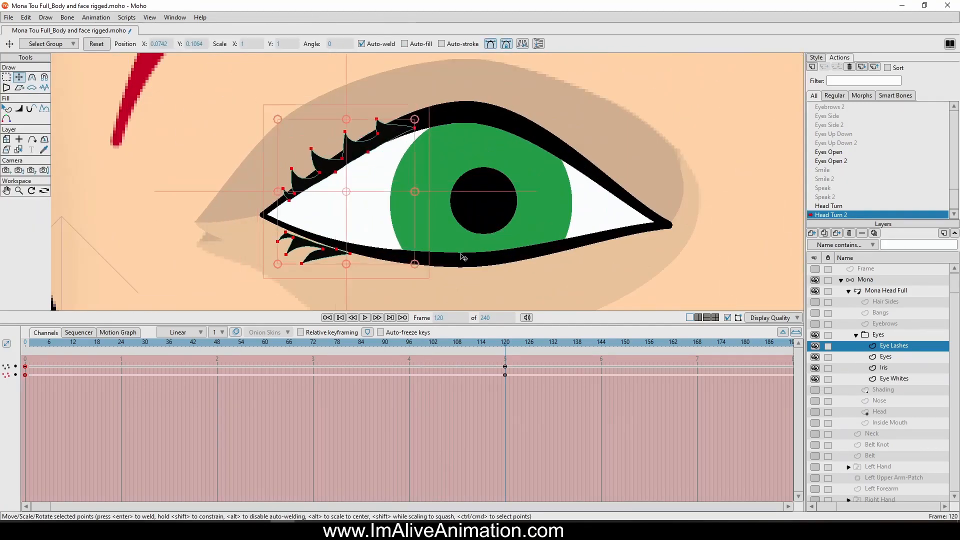
left_click_drag(463, 257, 450, 242)
Show the Nose and Head layers to check the turned face against the reference.
mouse_move(505, 344)
left_mouse_down()
mouse_move(122, 371)
mouse_move(510, 345)
left_mouse_up()
scroll(462, 230, "down", 5)
scroll(525, 173, "down", 2)
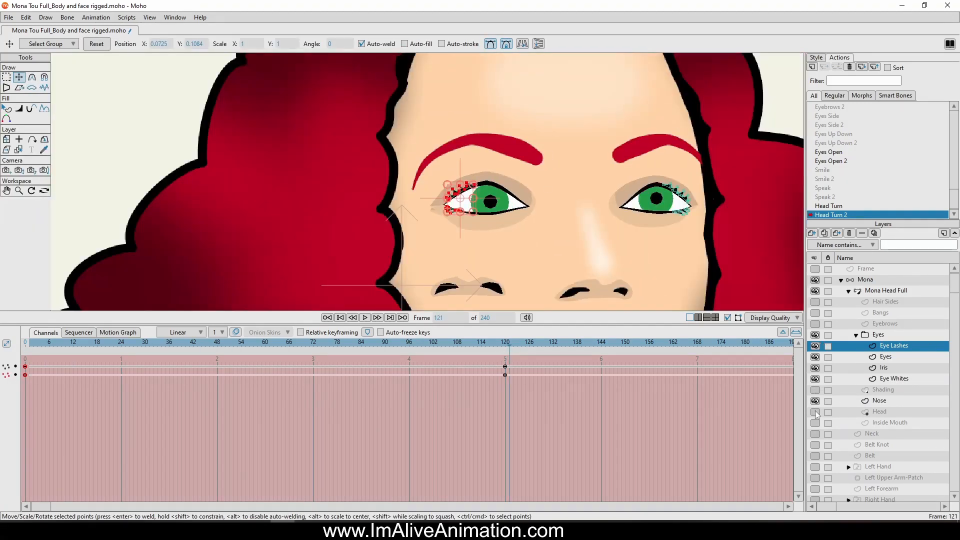
left_click(815, 412)
scroll(450, 165, "down", 2)
left_click_drag(450, 200, 436, 142)
On the Inside Mouth layer at frame 120, position the teeth and mouth interior behind the lips and pull in the outline's right-side points.
left_click_drag(510, 344, 505, 380)
left_click(890, 423)
scroll(530, 245, "up", 7)
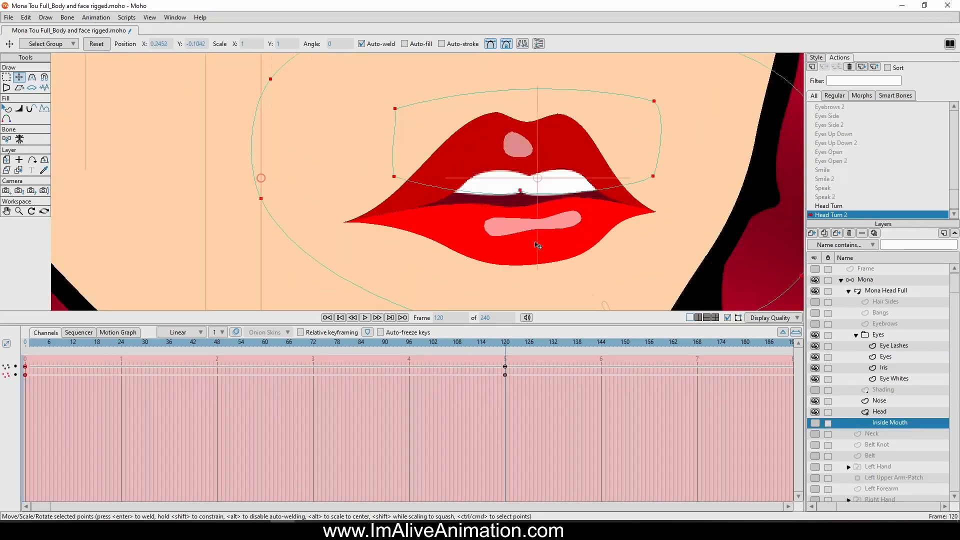
scroll(535, 242, "down", 3)
left_click_drag(735, 217, 657, 208)
left_click_drag(738, 88, 686, 89)
scroll(470, 210, "down", 7)
Show the Inside Mouth and Eyebrows layers and compare the face at frames 120 and 121.
left_click_drag(471, 210, 561, 214)
key("Right")
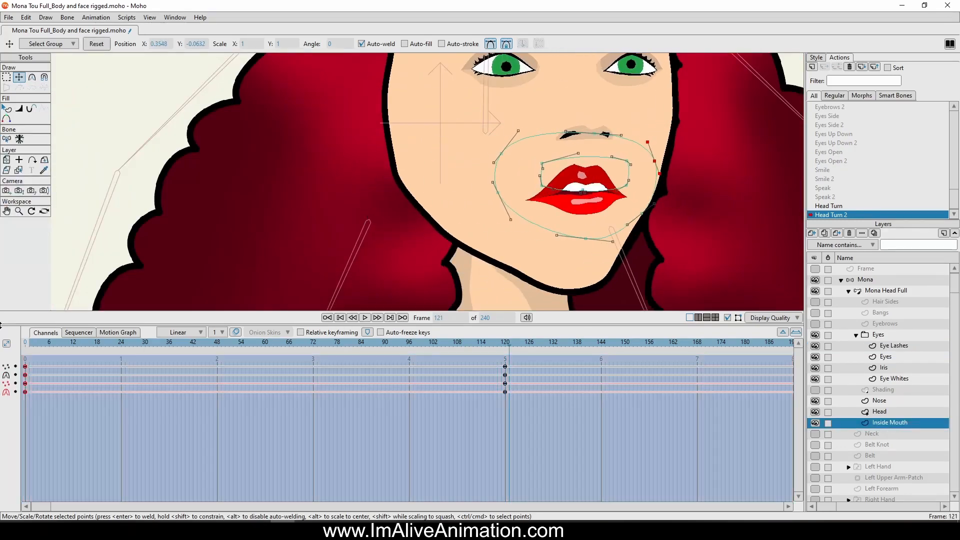
scroll(525, 180, "down", 5)
left_click(549, 387)
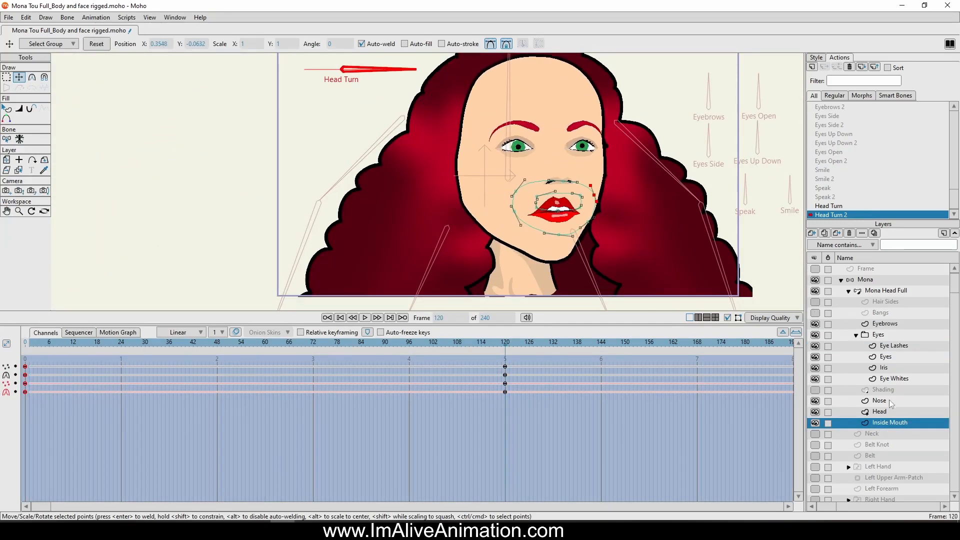
On the Shading layer, with Head and Inside Mouth hidden, move and skew the nose highlight onto the reference highlight.
left_click(884, 390)
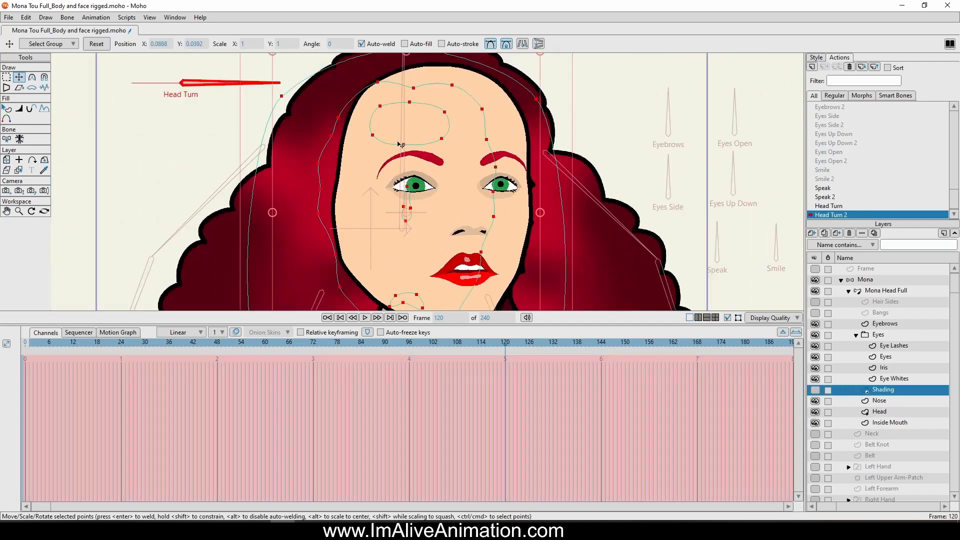
left_click(815, 412)
left_click(815, 423)
scroll(490, 209, "up", 5)
left_click(19, 88)
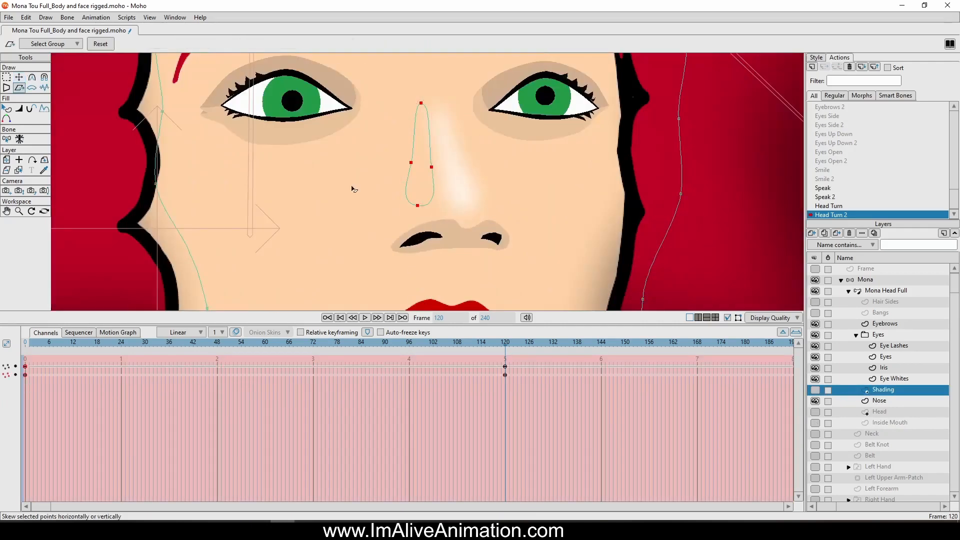
key("t")
scroll(475, 205, "down", 6)
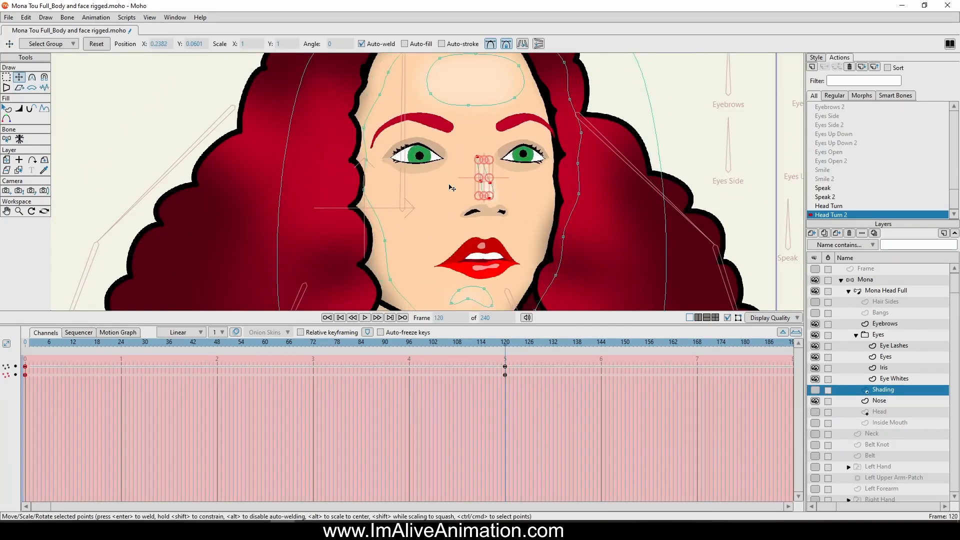
Reshape the cheek and jaw shading contour to match the reference and show the Shading layer.
scroll(452, 188, "down", 3)
key("g")
key("t")
scroll(440, 107, "up", 2)
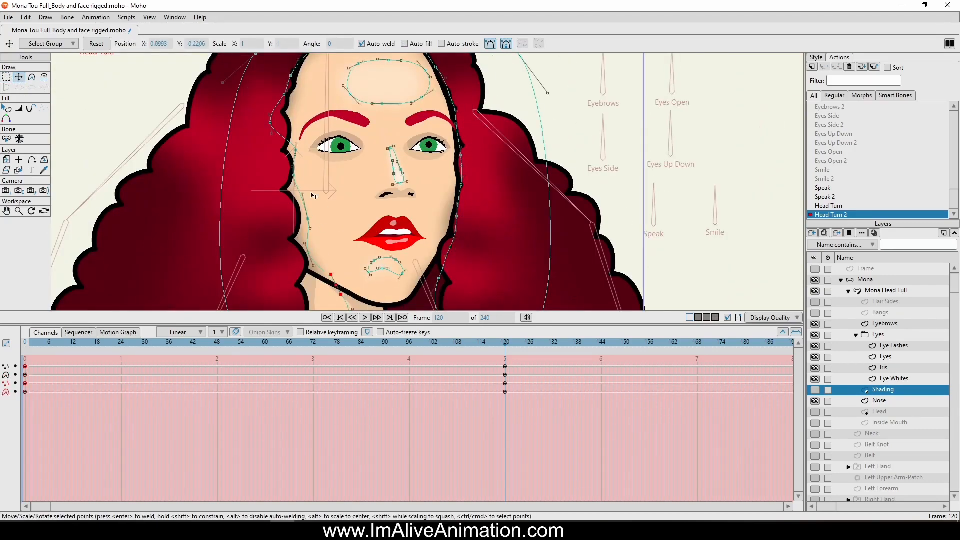
scroll(405, 190, "down", 3)
left_click(815, 390)
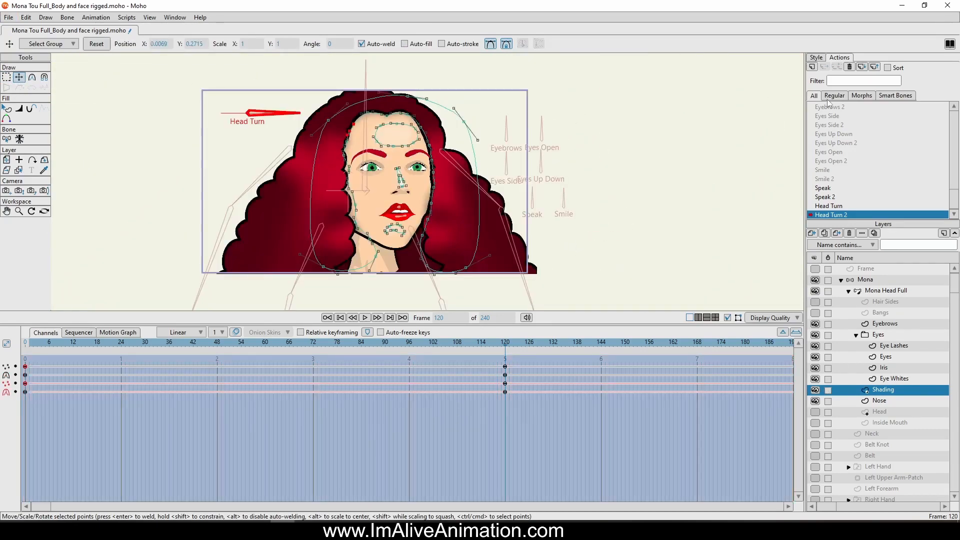
key("ctrl+r")
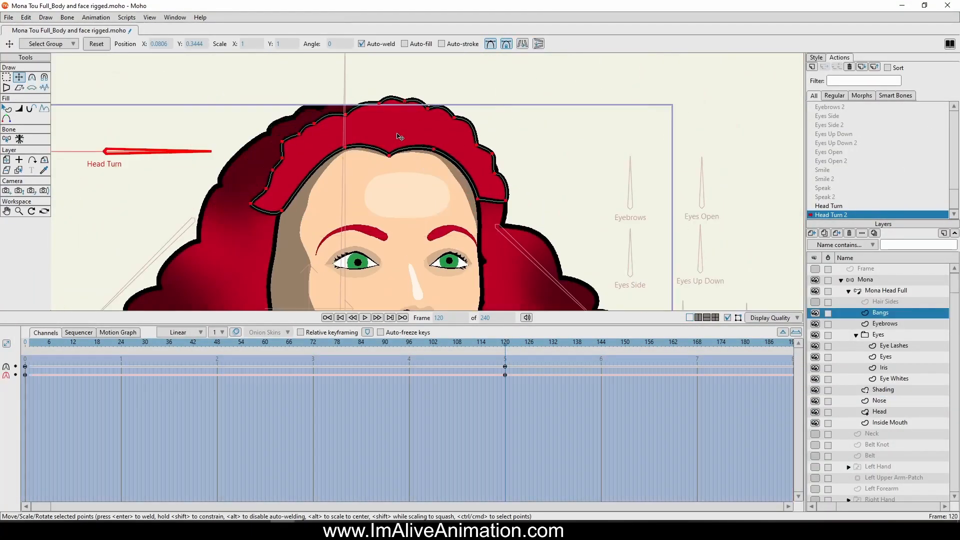
On the Bangs layer, with Shading and Head hidden, move the bangs' lower-edge points onto the reference hairline.
key("ctrl+a")
left_click(816, 390)
left_click(816, 411)
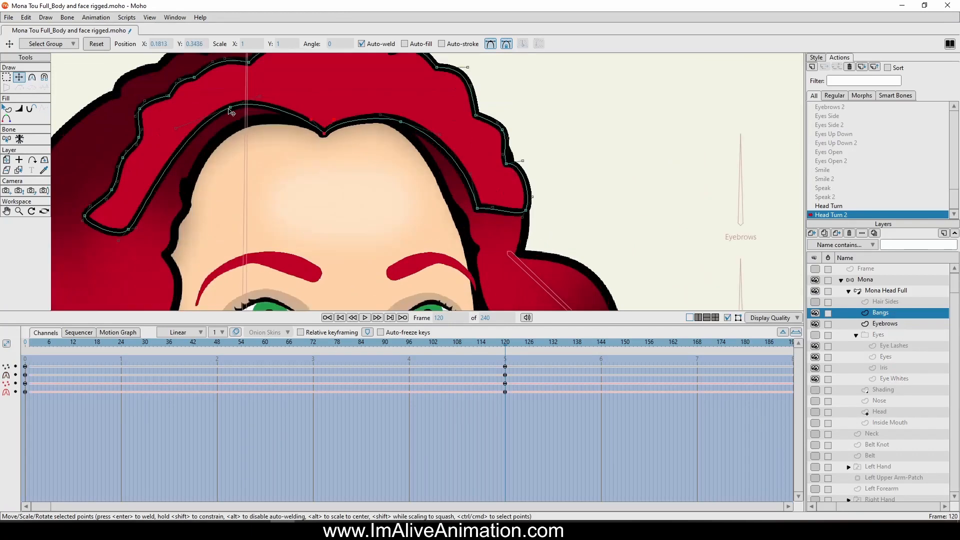
left_click_drag(232, 109, 247, 123)
left_click_drag(477, 207, 455, 212)
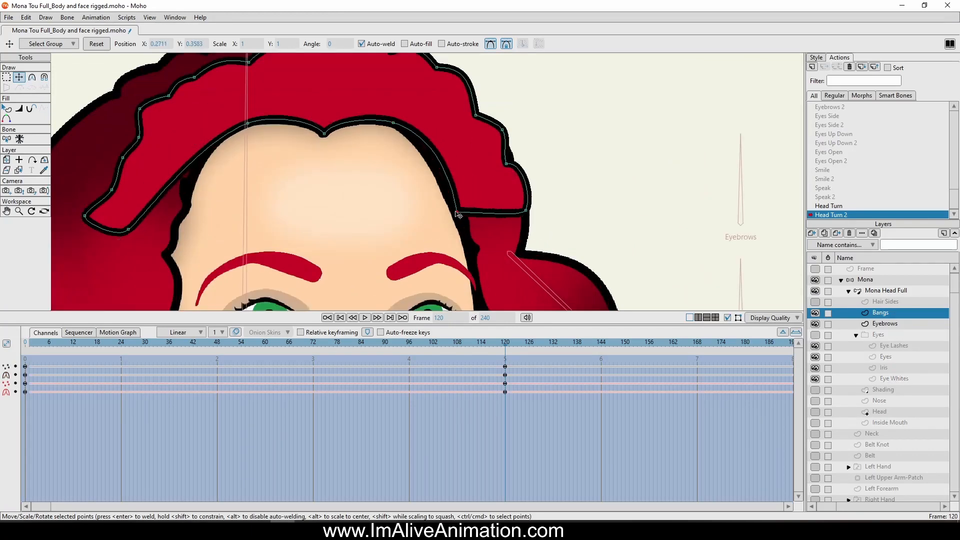
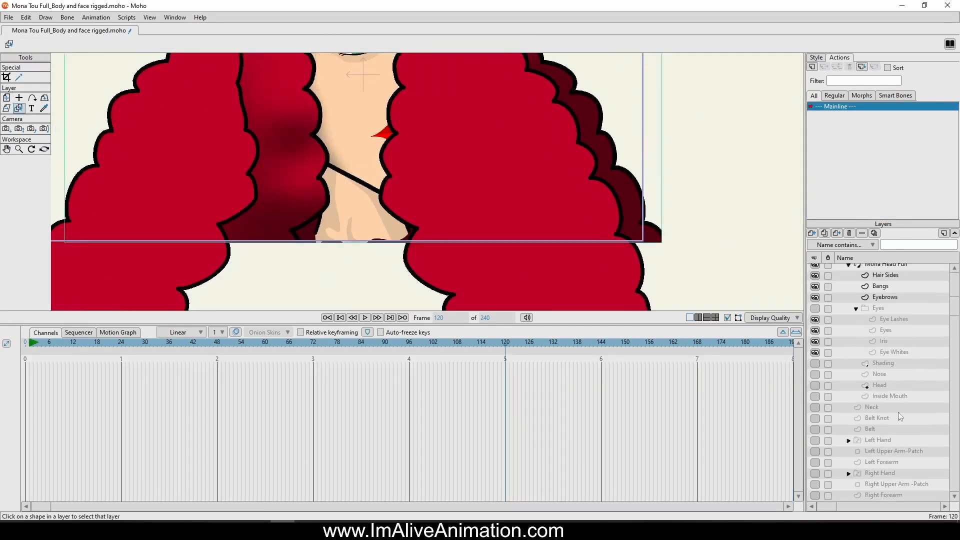
On the Hair Sides layer at frame 120 of Head Turn 2, adjust the hair points around the face.
key("t")
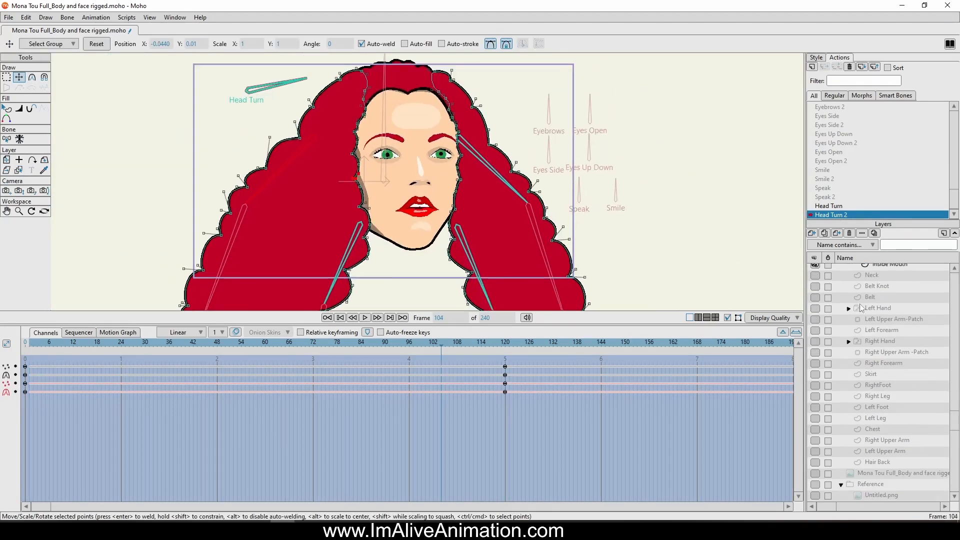
key("t")
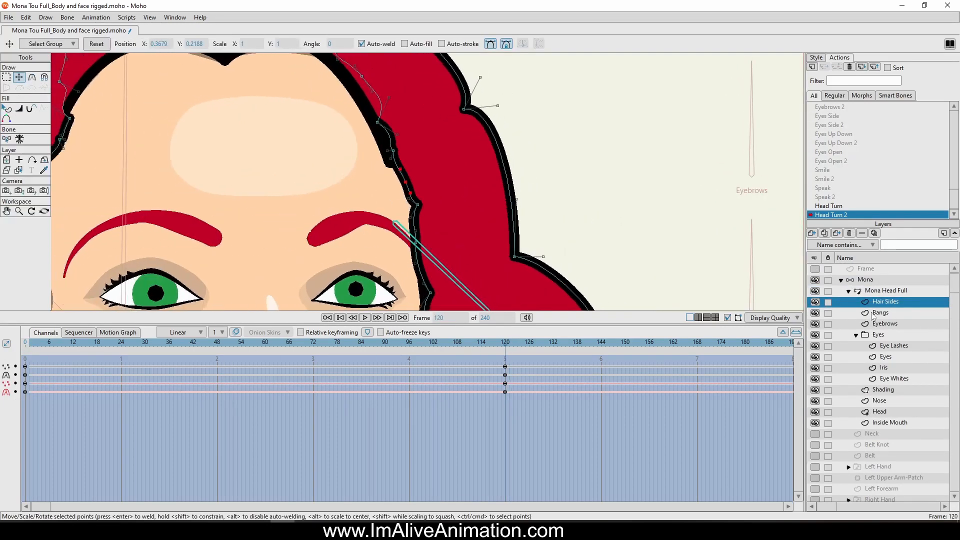
left_click(847, 310)
left_click(847, 303)
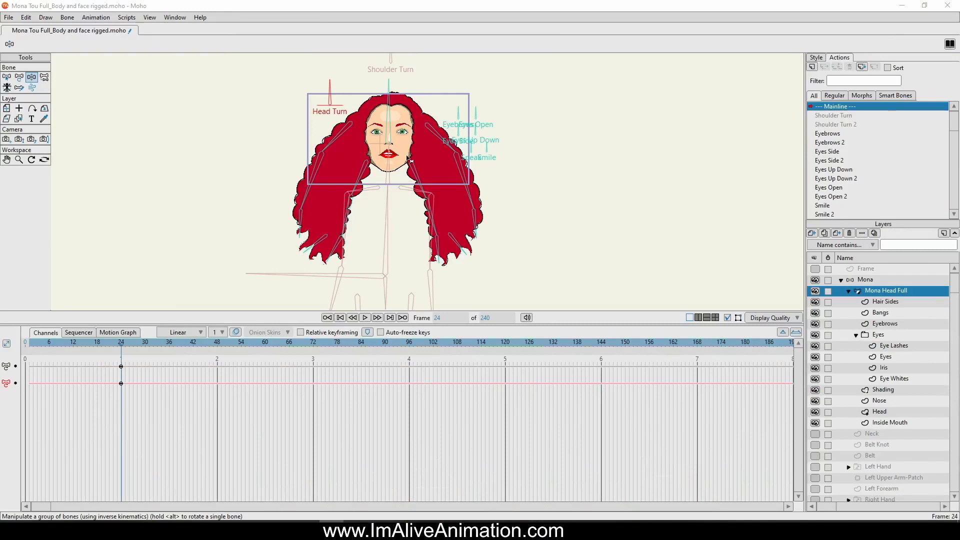
Test the head turn on the mainline at frame 24 by rotating the Head Turn bone, with the canvas area enlarged.
left_click_drag(312, 123, 285, 164)
scroll(285, 164, "up", 3)
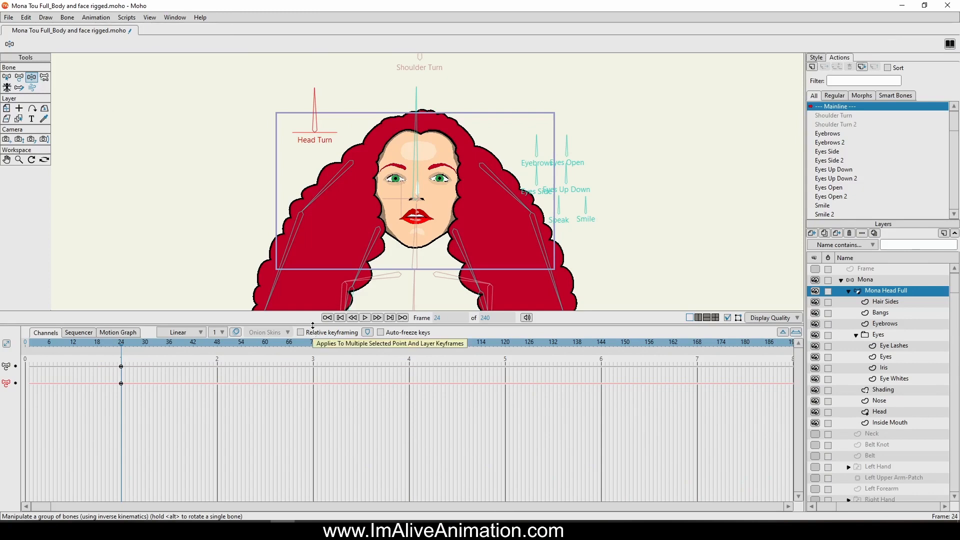
left_click_drag(312, 325, 313, 452)
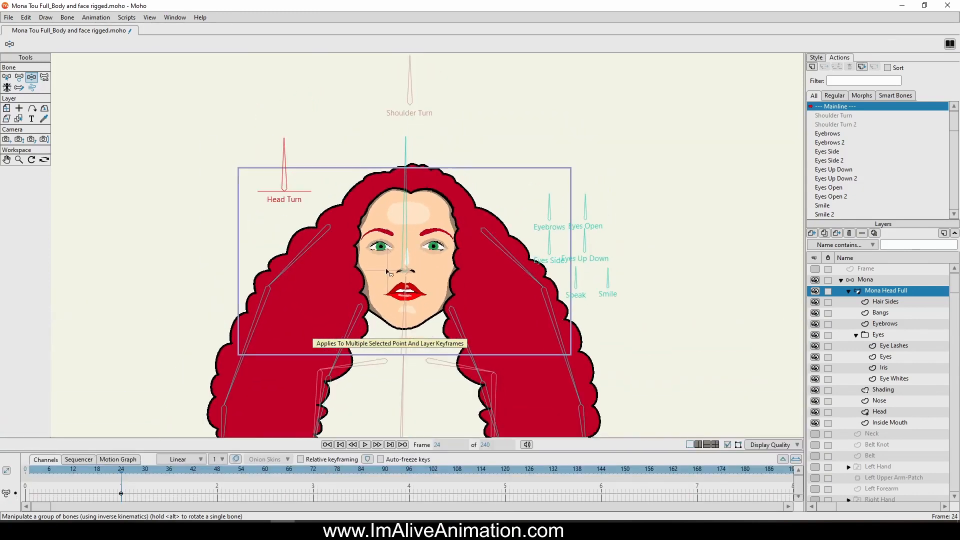
left_click_drag(382, 272, 379, 182)
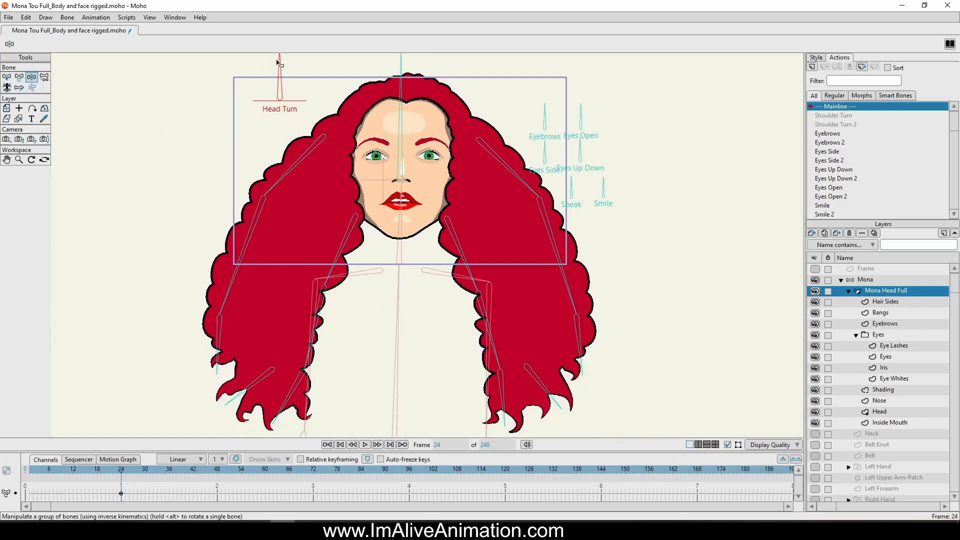
mouse_move(277, 62)
left_mouse_down()
mouse_move(242, 89)
mouse_move(235, 118)
mouse_move(262, 90)
mouse_move(313, 85)
mouse_move(235, 98)
mouse_move(321, 71)
mouse_move(268, 86)
mouse_move(261, 119)
mouse_move(300, 90)
mouse_move(326, 91)
mouse_move(302, 59)
mouse_move(240, 104)
mouse_move(281, 81)
mouse_move(298, 96)
mouse_move(273, 79)
left_mouse_up()
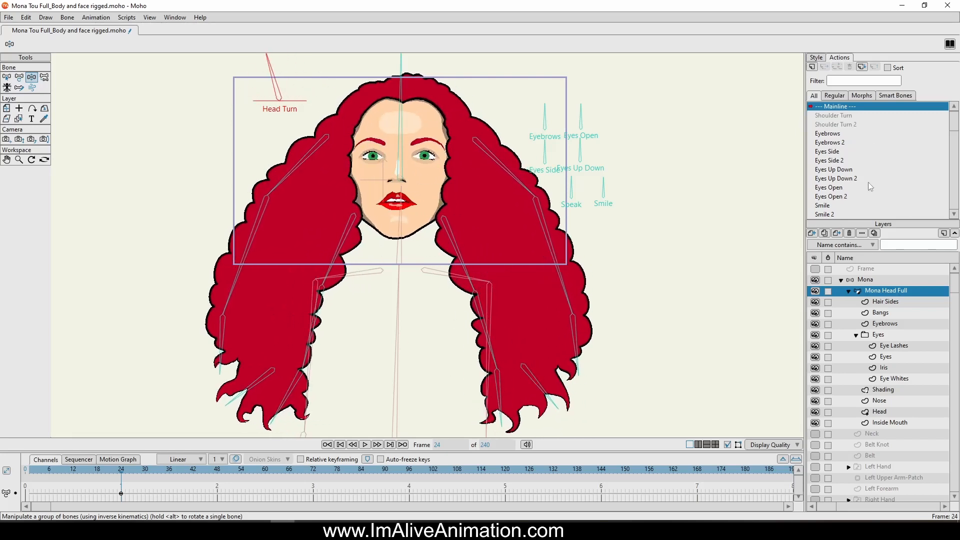
In the Head Turn 2 action at frame 120, move the bone of the stray outer hair tip inward and scrub the turn.
left_click(846, 170)
scroll(861, 195, "down", 2)
double_click(848, 214)
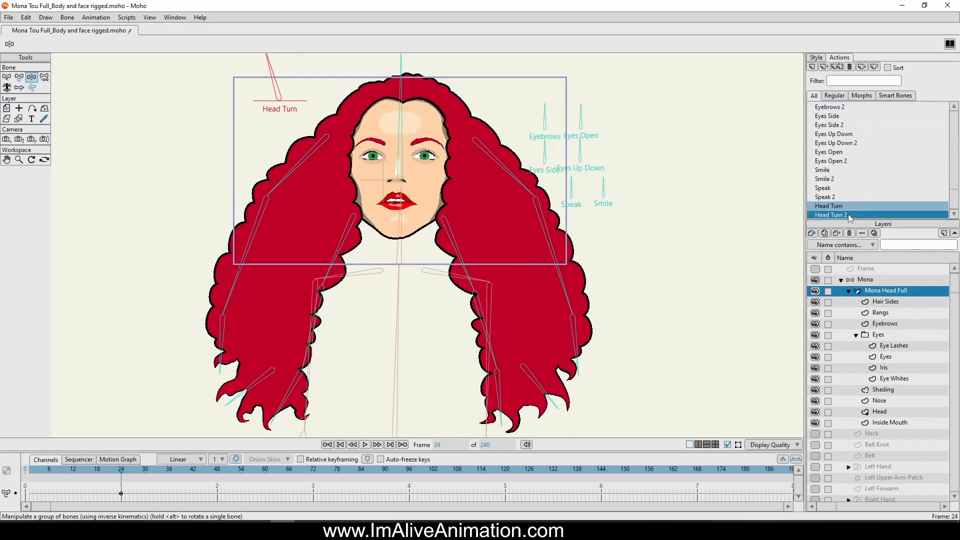
left_click(506, 472)
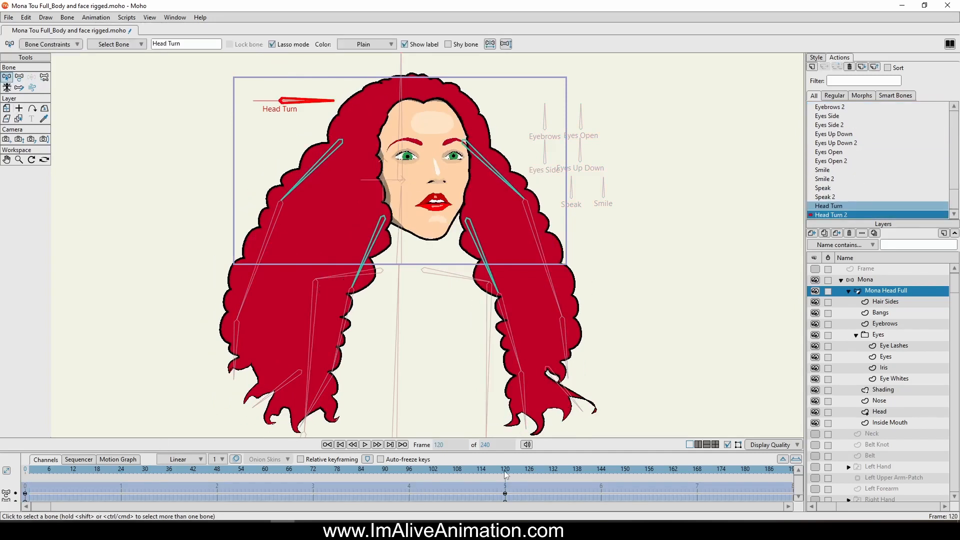
left_click(18, 78)
scroll(506, 279, "up", 4)
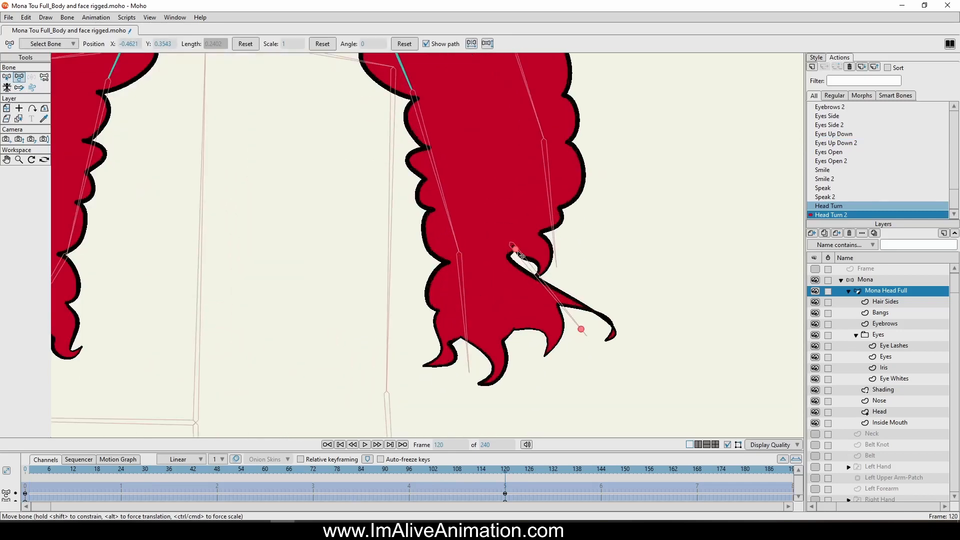
left_click_drag(520, 255, 485, 260)
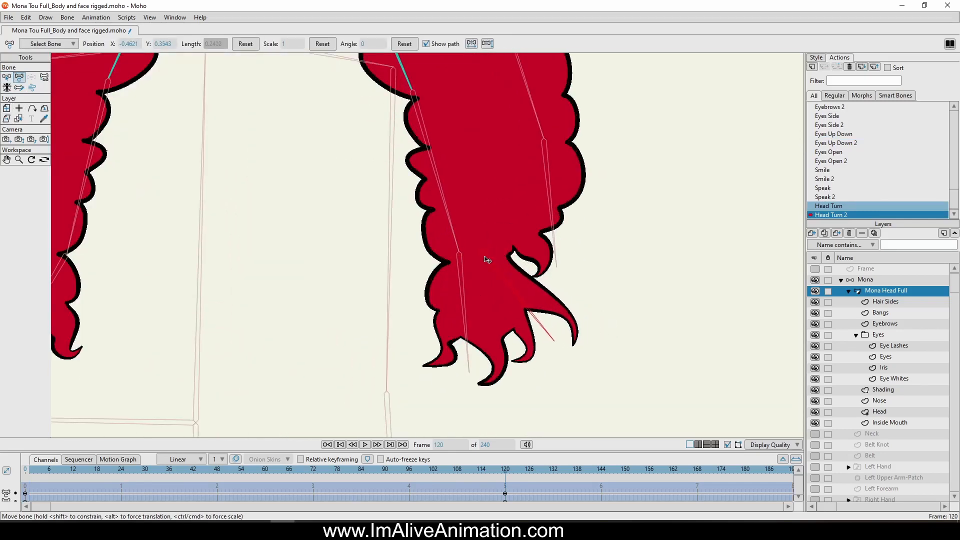
left_click_drag(505, 470, 41, 470)
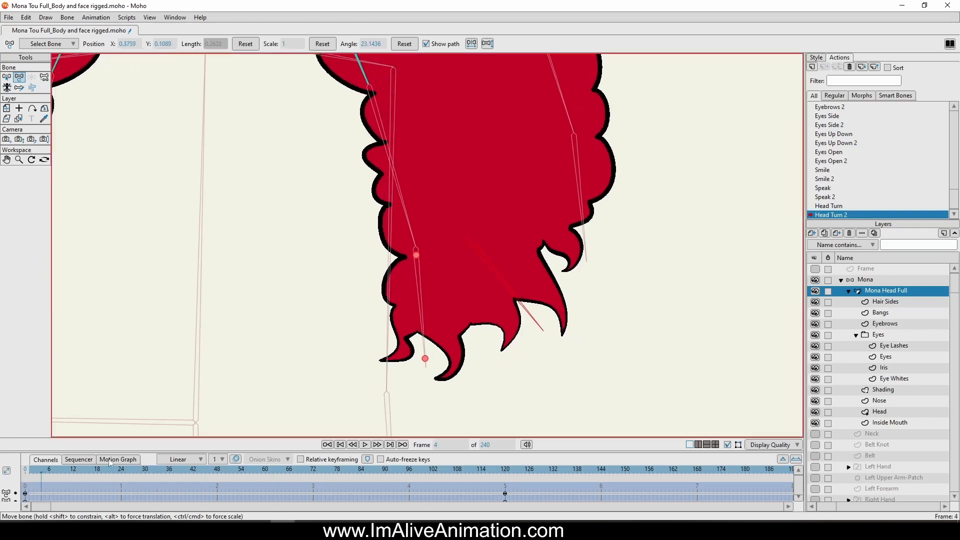
left_click_drag(109, 462, 433, 470)
Return to the mainline and rotate the Head Turn bone on Mona Head Full at frame 24 to test the corrected turn.
scroll(457, 174, "down", 7)
left_click_drag(459, 175, 646, 295)
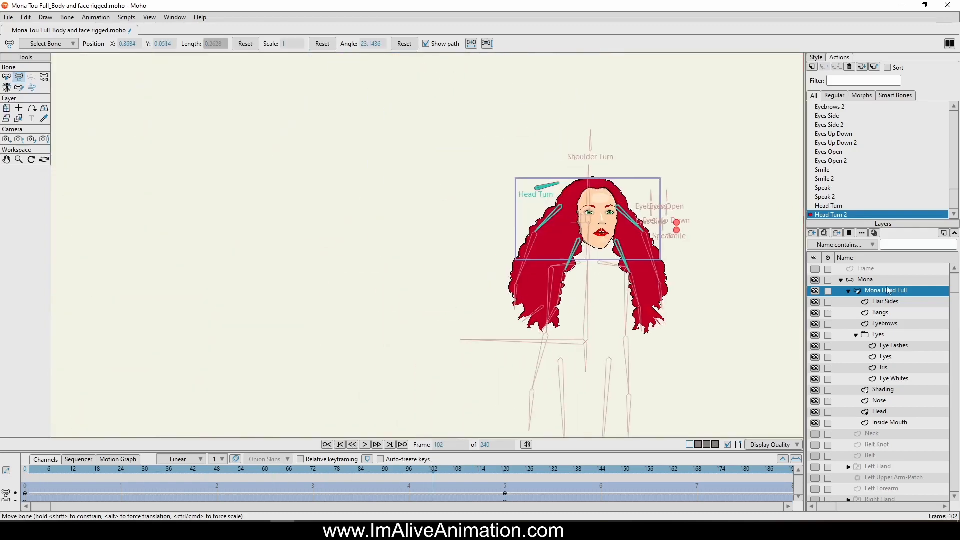
left_click(873, 284)
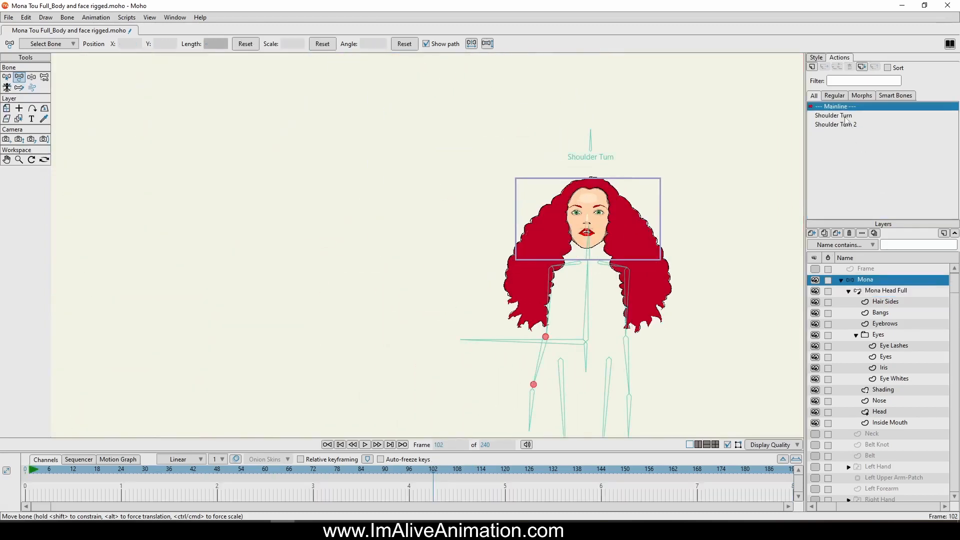
left_click(31, 77)
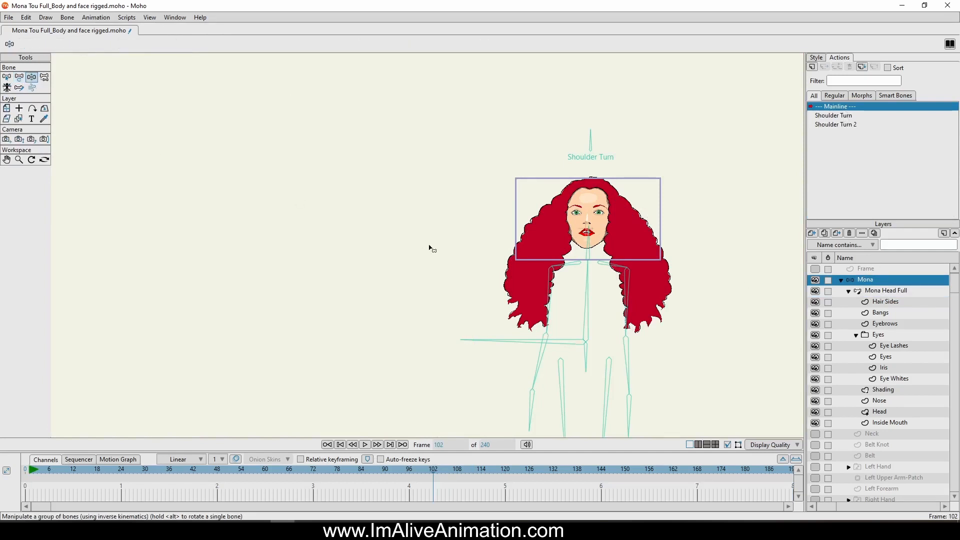
scroll(427, 250, "up", 3)
scroll(425, 248, "up", 2)
left_click_drag(386, 230, 75, 220)
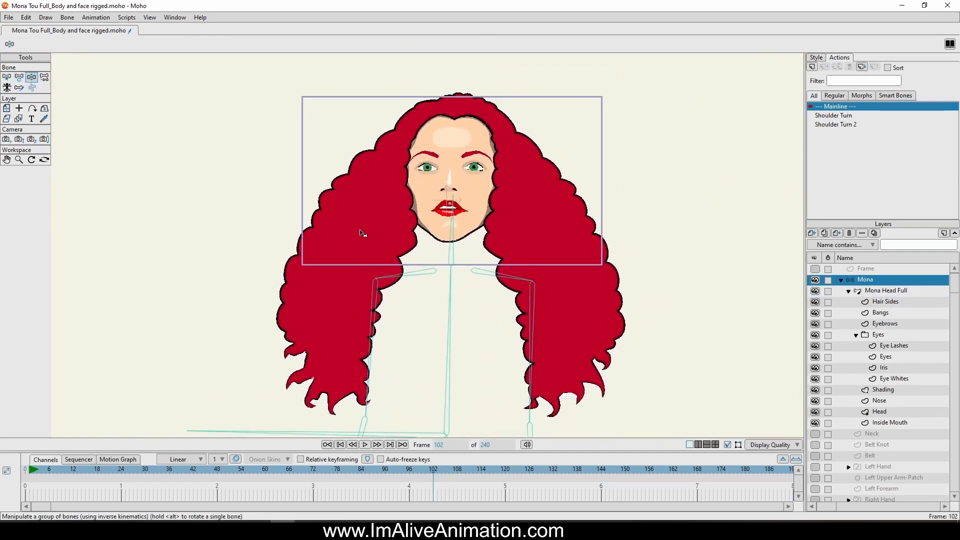
scroll(368, 227, "up", 1)
left_click_drag(359, 222, 297, 219)
left_click(27, 472)
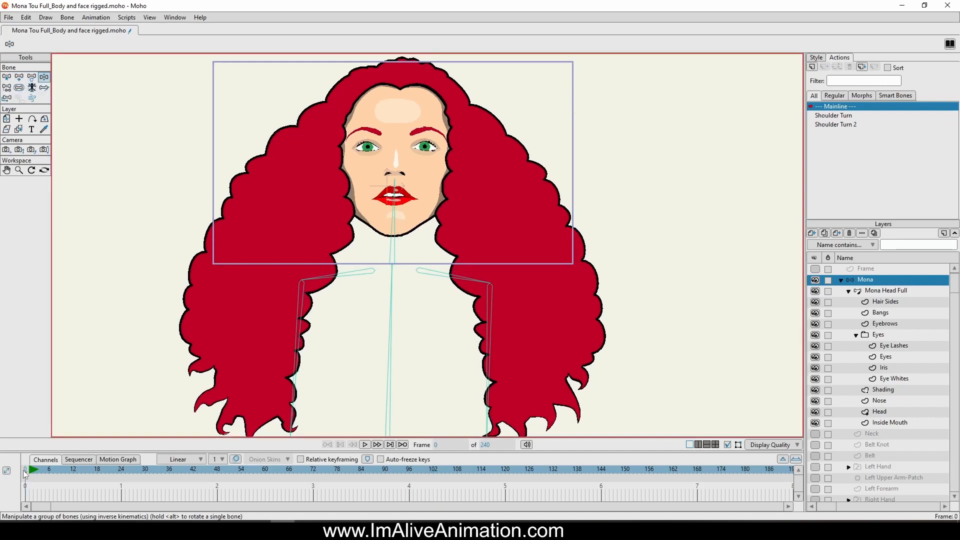
left_click(77, 475)
left_click(883, 290)
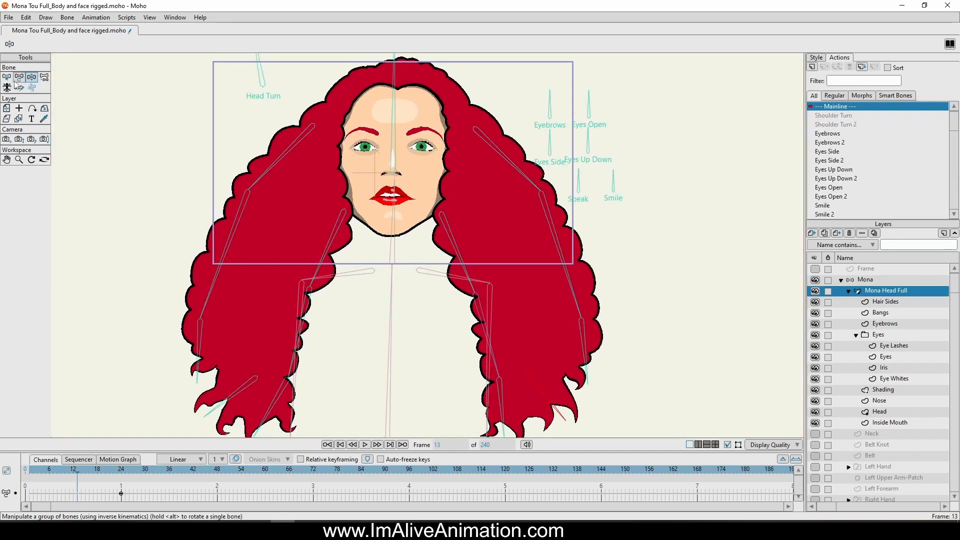
left_click(121, 473)
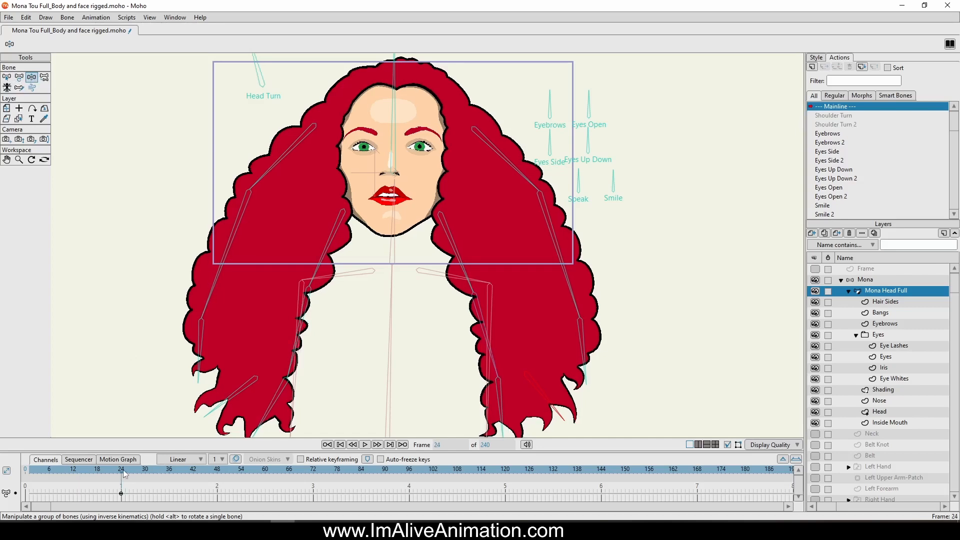
scroll(197, 134, "down", 2)
left_click_drag(219, 64, 249, 93)
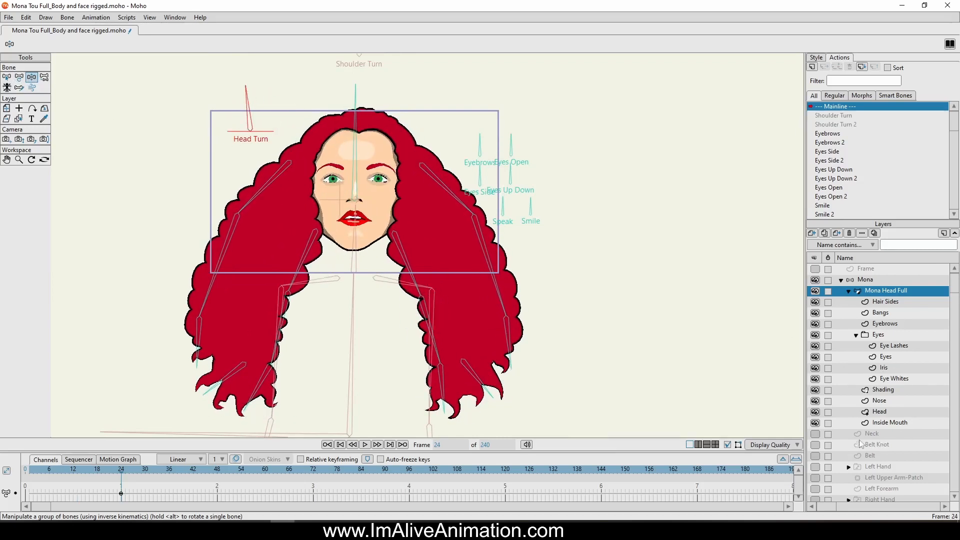
Show the Neck layer and add a short upright bone on the Mona layer at frame 0, placed beside the hair at mouth height.
left_click(817, 434)
mouse_move(260, 104)
left_mouse_down()
mouse_move(248, 97)
mouse_move(220, 150)
mouse_move(280, 115)
mouse_move(253, 86)
mouse_move(270, 108)
left_mouse_up()
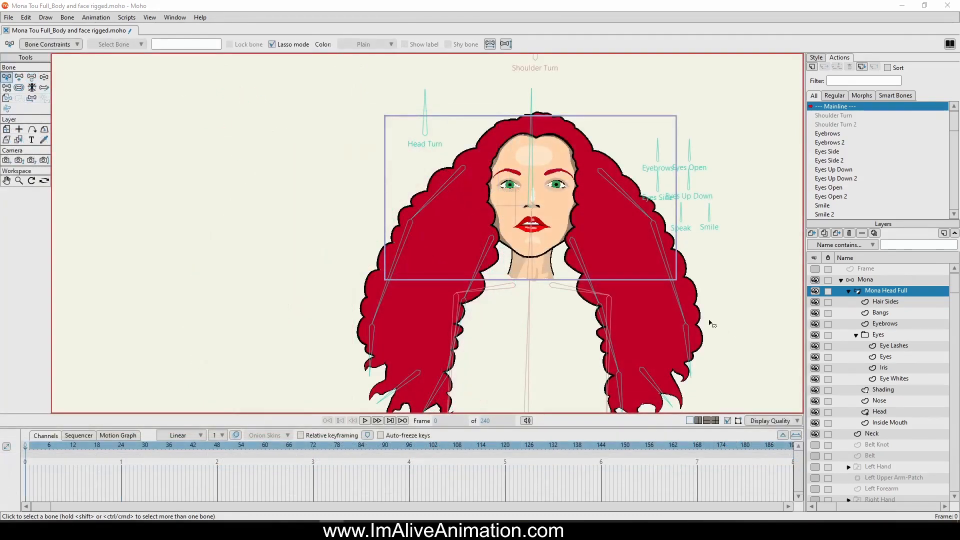
left_click(870, 283)
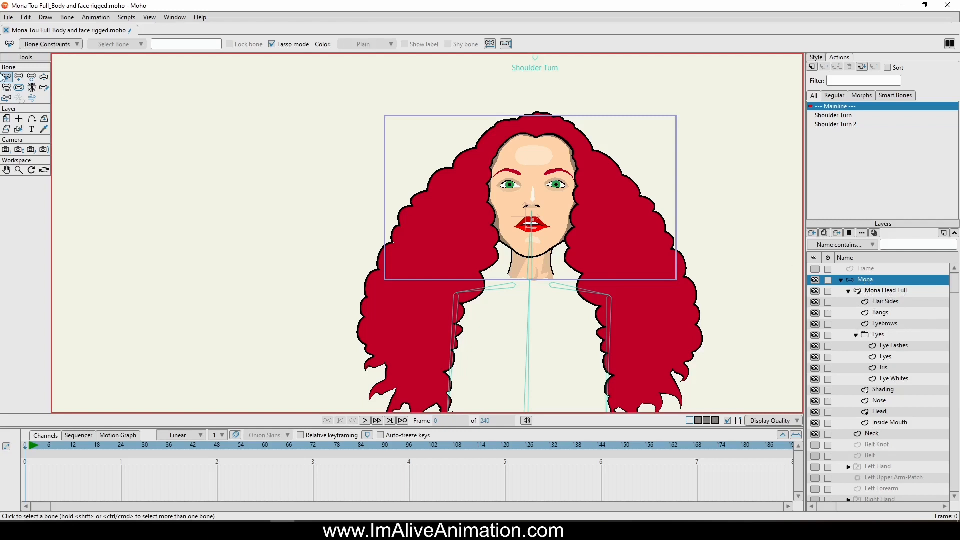
left_click(19, 77)
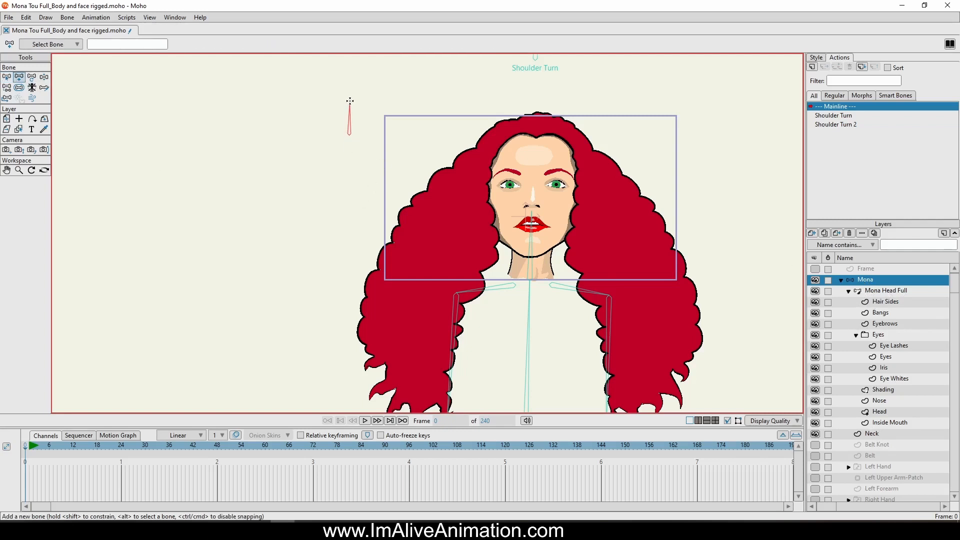
left_click(32, 77)
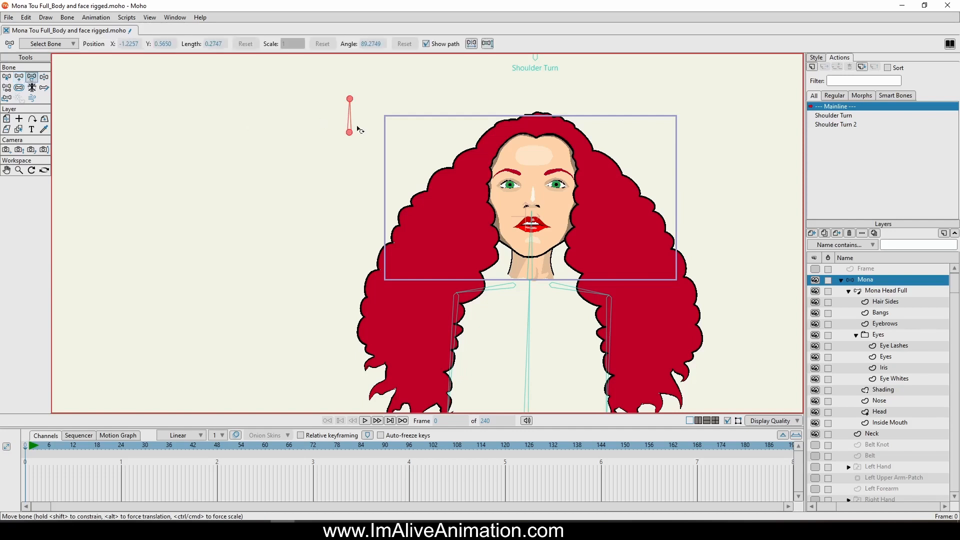
left_click_drag(353, 134, 350, 234)
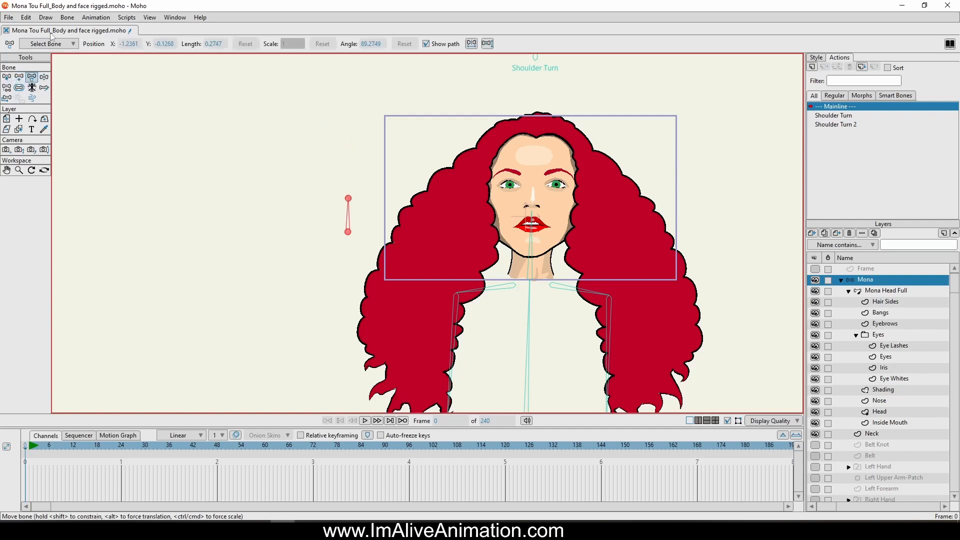
Make the bone a smart bone dial named Neck, from -90 to 90 over 120 frames, with separate actions for positive and negative angles.
left_click(68, 18)
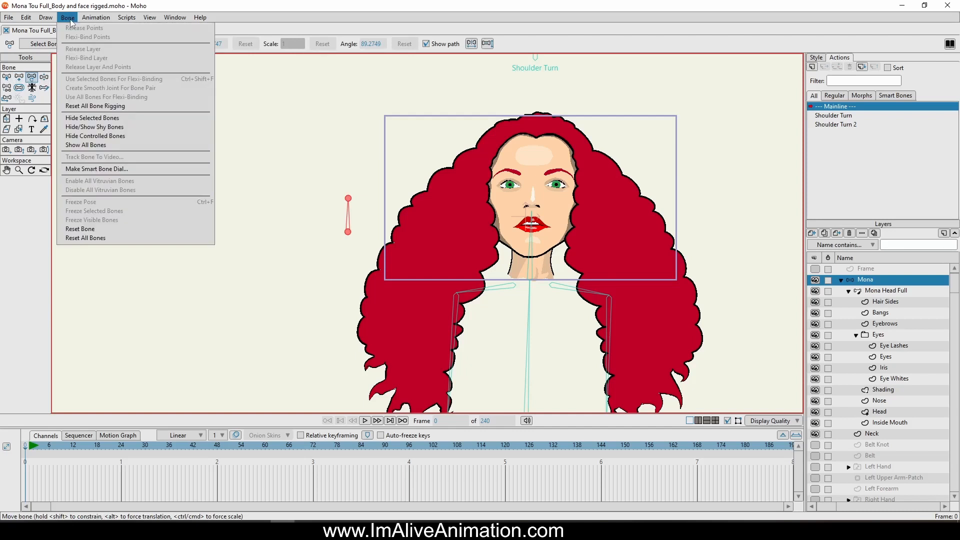
left_click(111, 170)
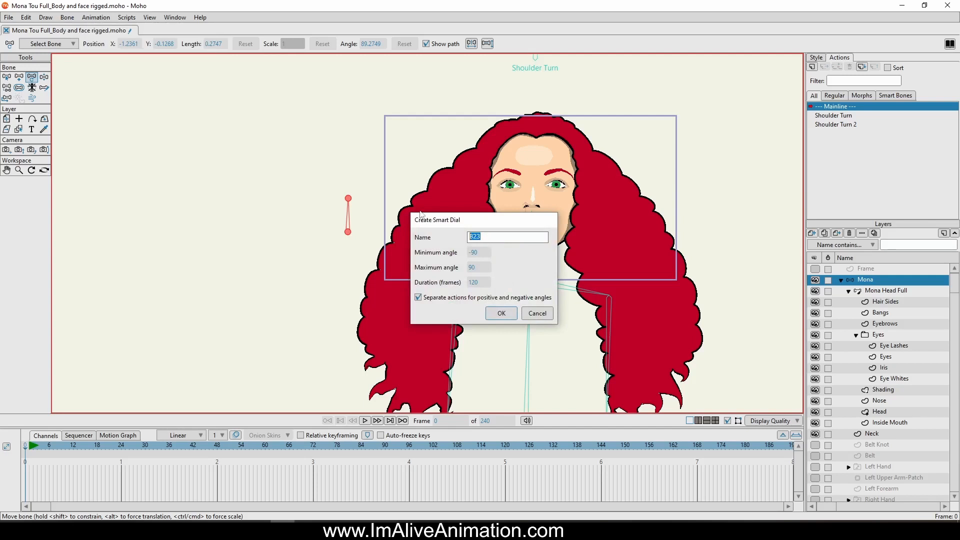
type("Neck")
left_click(501, 313)
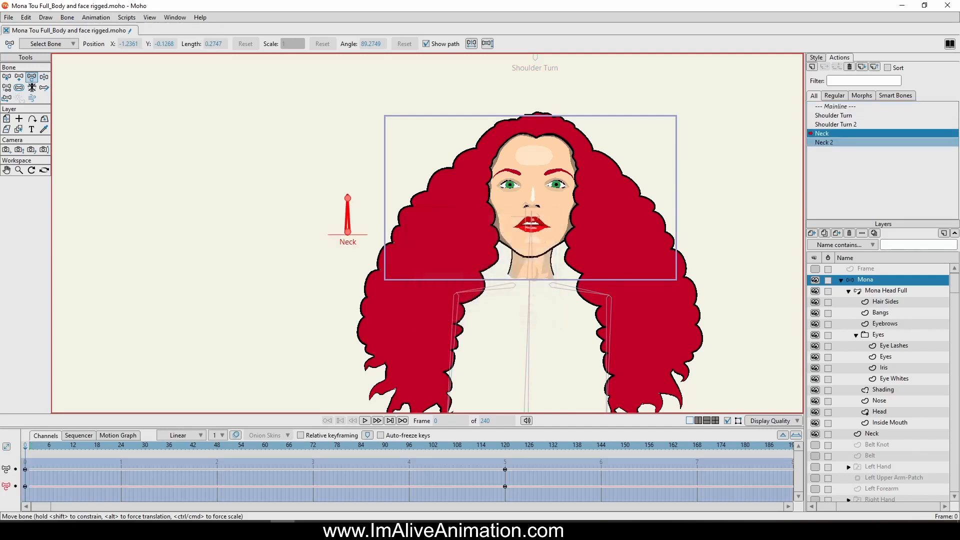
In the Neck action at frame 120, skew all Neck layer points above the fixed base edge sideways toward the Neck dial.
left_click(507, 451)
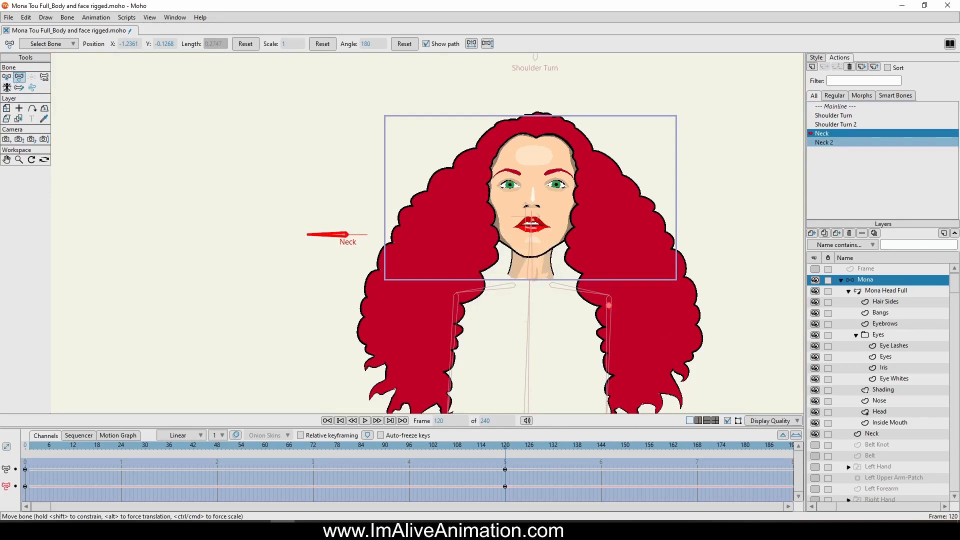
left_click(910, 433)
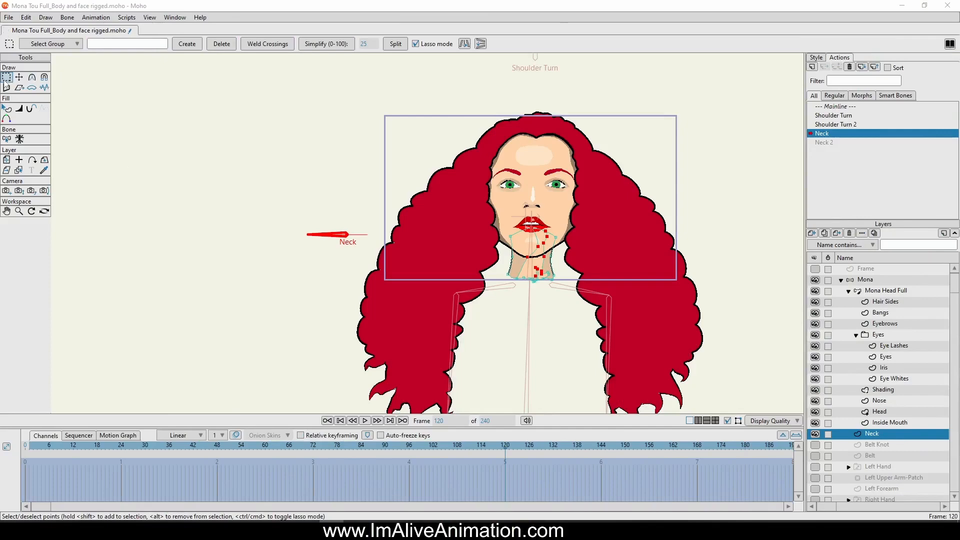
scroll(539, 192, "up", 3)
scroll(540, 192, "up", 2)
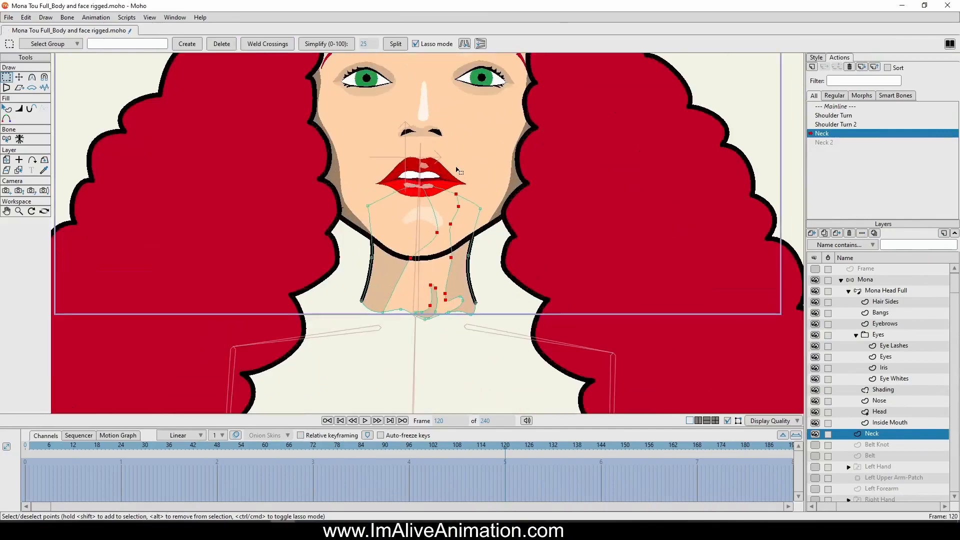
mouse_move(401, 153)
left_mouse_down()
mouse_move(360, 163)
mouse_move(315, 257)
left_mouse_up()
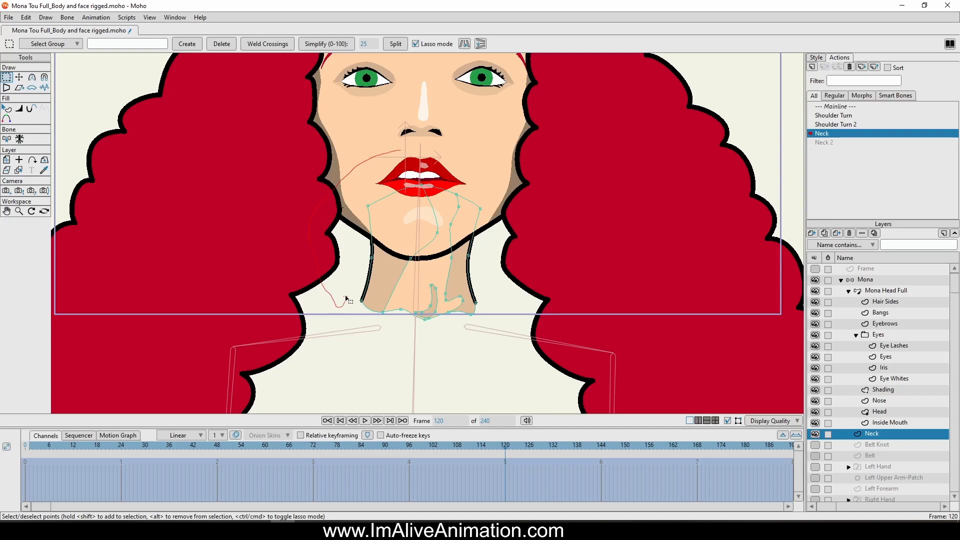
left_click_drag(346, 299, 421, 306)
mouse_move(476, 290)
left_mouse_down()
mouse_move(550, 211)
mouse_move(343, 179)
mouse_move(348, 185)
left_mouse_up()
left_click(19, 77)
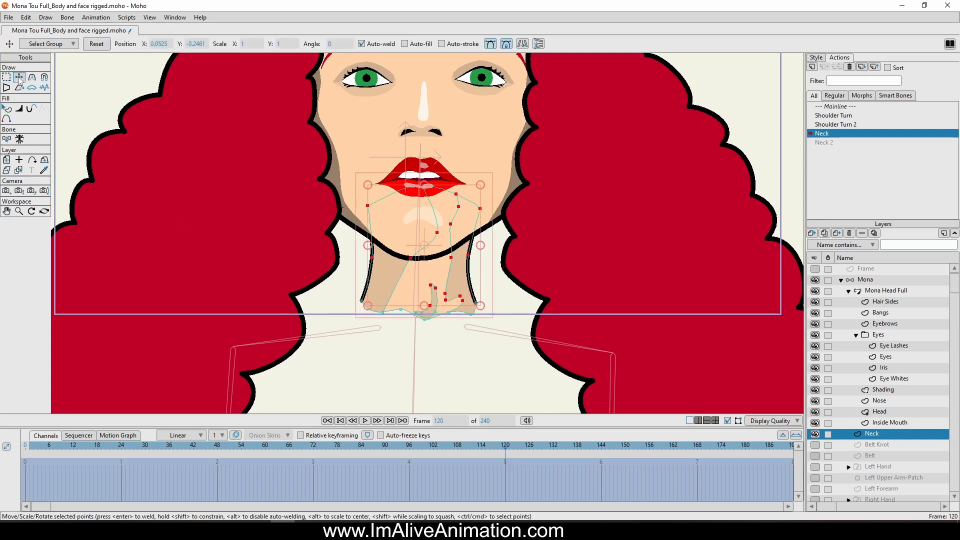
left_click(19, 87)
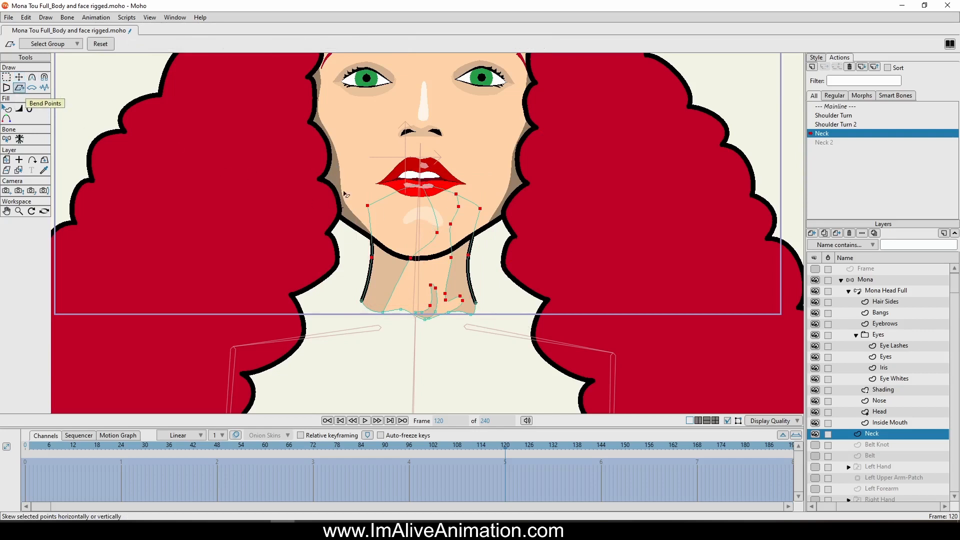
left_click_drag(419, 216, 407, 248)
left_click(19, 77)
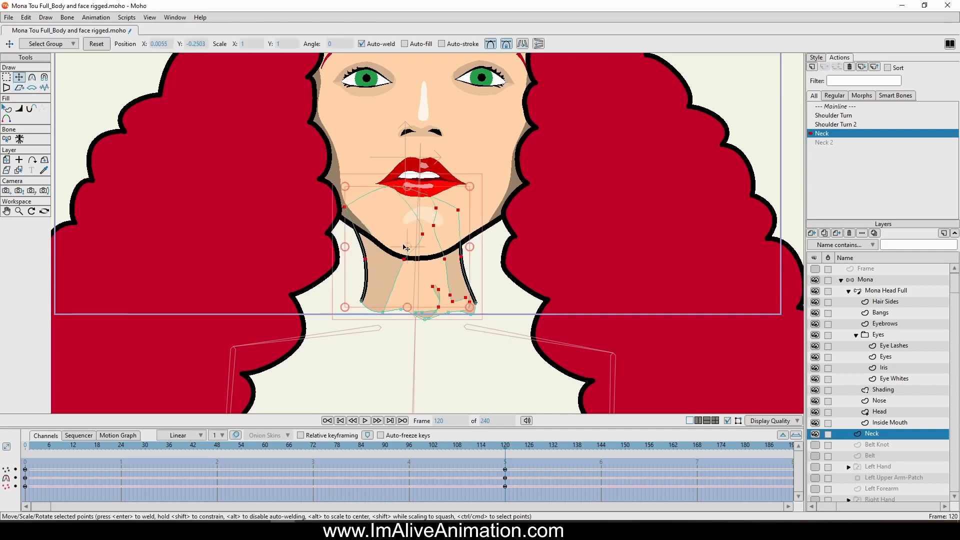
Reselect only the inner neck and throat shading points and skew them further toward the Neck dial side at frame 120.
left_click(6, 78)
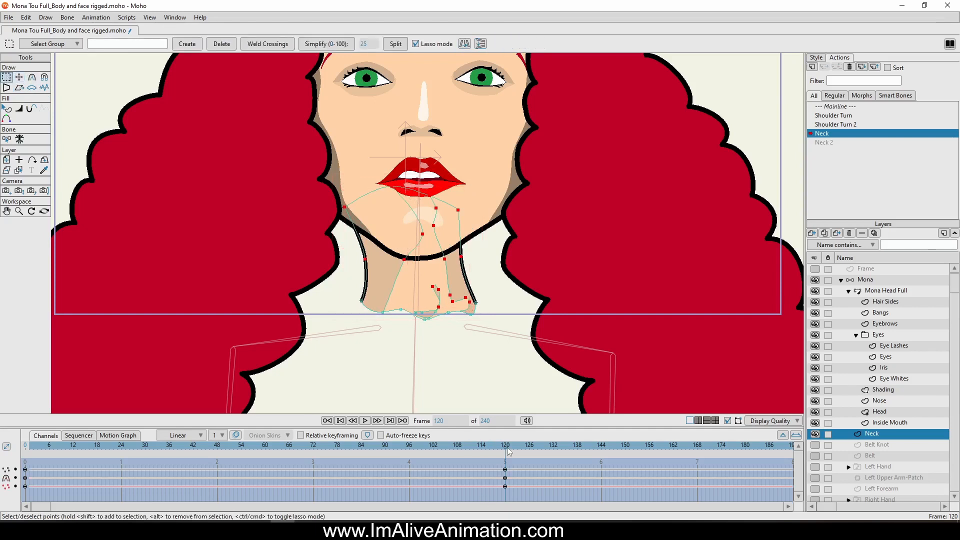
left_click_drag(507, 448, 505, 479)
left_click_drag(435, 175, 454, 228)
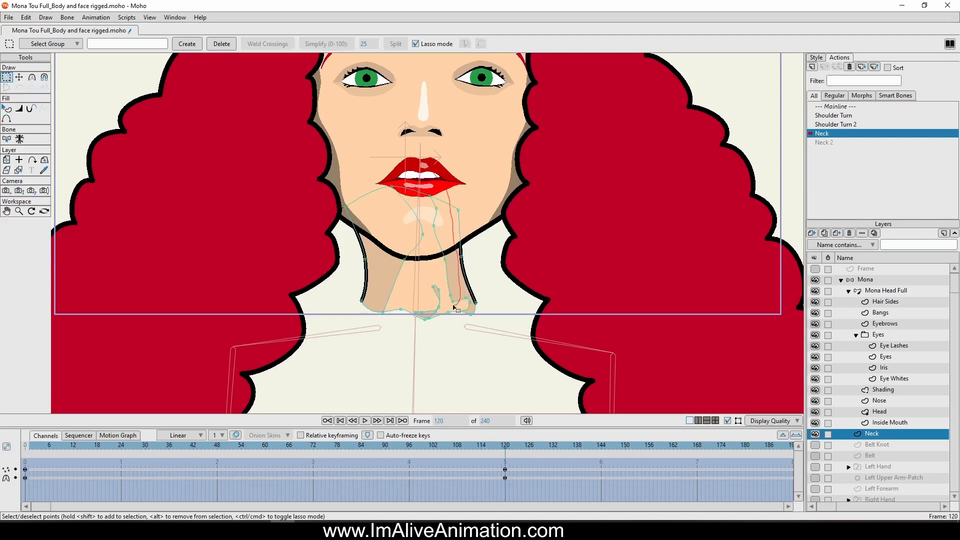
mouse_move(451, 308)
left_mouse_down()
mouse_move(407, 298)
mouse_move(374, 198)
mouse_move(395, 173)
left_mouse_up()
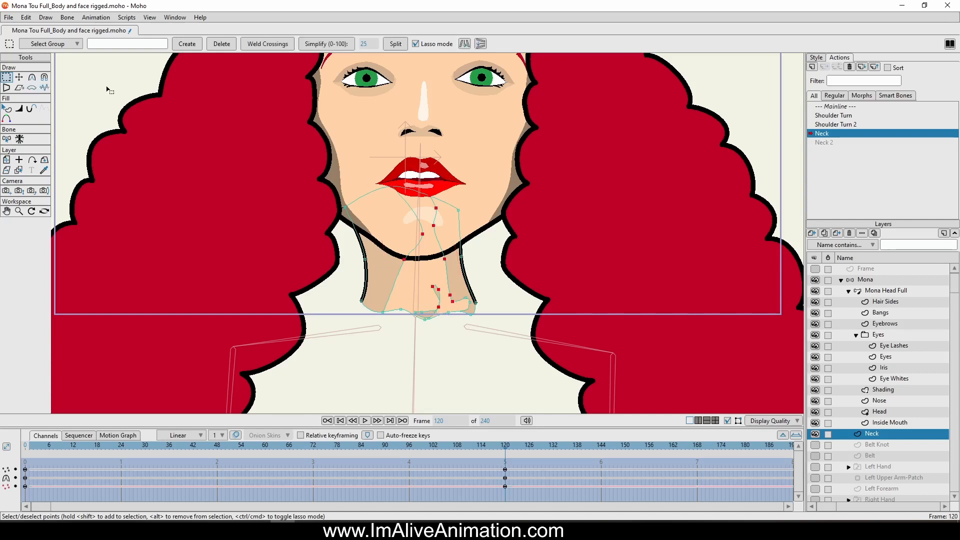
left_click(19, 77)
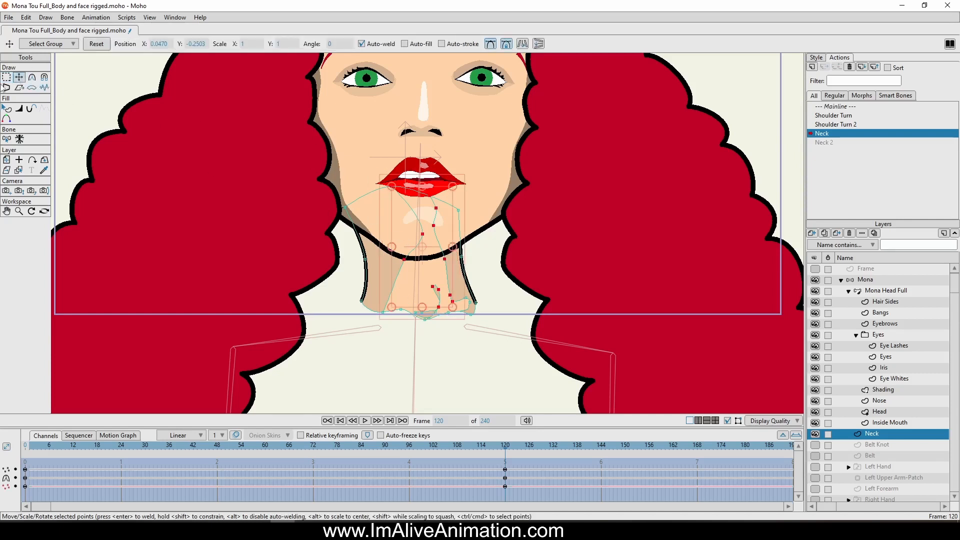
left_click(19, 87)
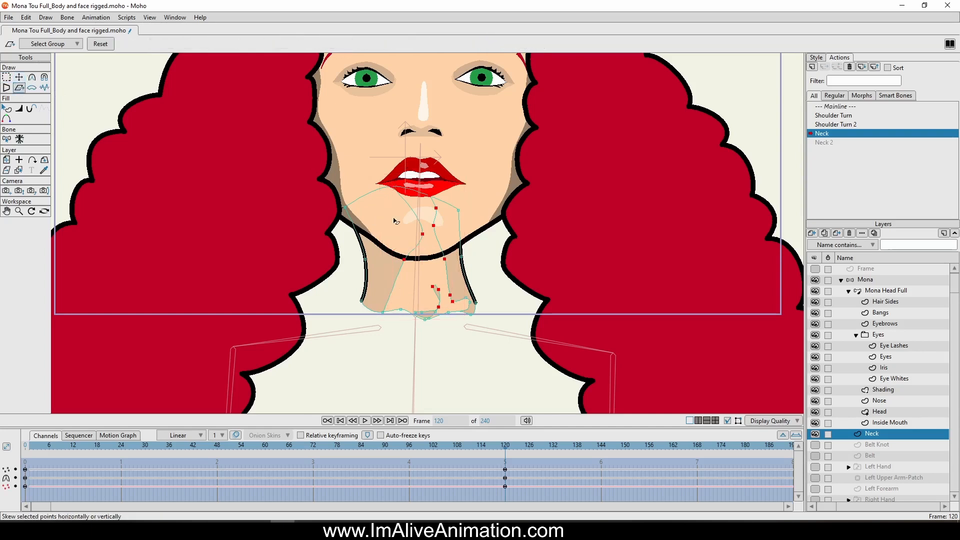
left_click(19, 77)
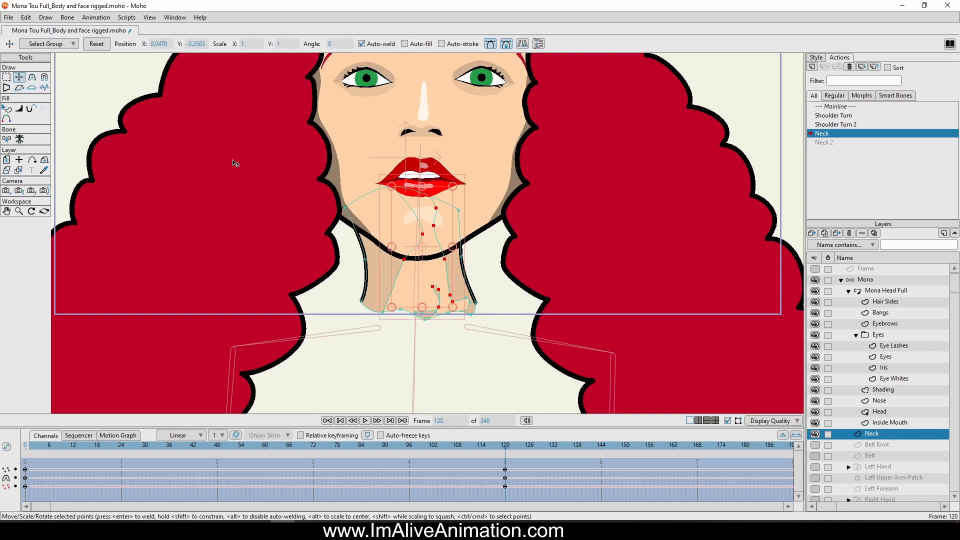
left_click(18, 88)
left_click_drag(419, 244, 402, 260)
left_click(19, 77)
left_click_drag(502, 453, 506, 485)
Reshape the light collarbone tip at the neck's base by pulling its outer points inward and adjusting the curve handle.
scroll(521, 272, "up", 8)
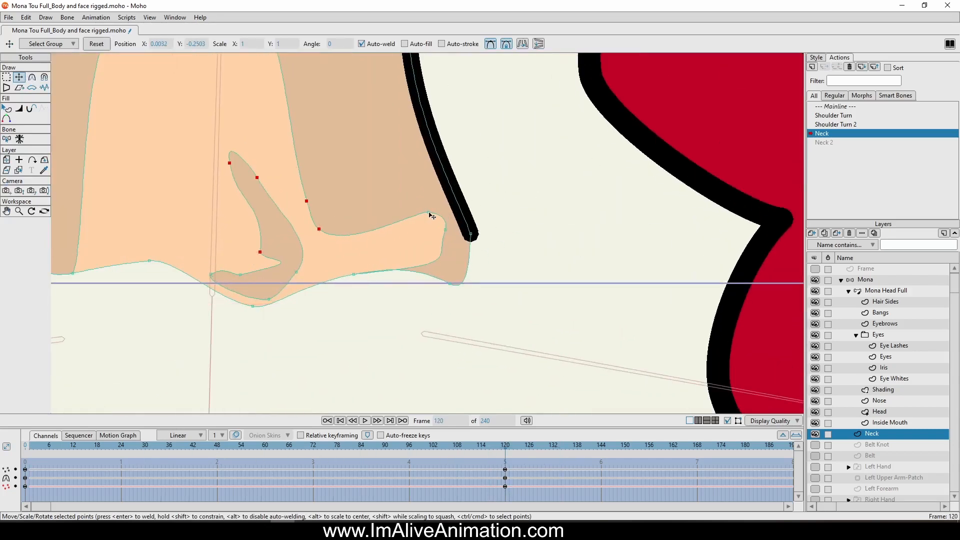
left_click(429, 213, "ctrl")
left_click_drag(429, 213, 364, 233)
left_click_drag(445, 231, 401, 242)
left_click_drag(463, 263, 376, 268)
left_click_drag(409, 213, 413, 207)
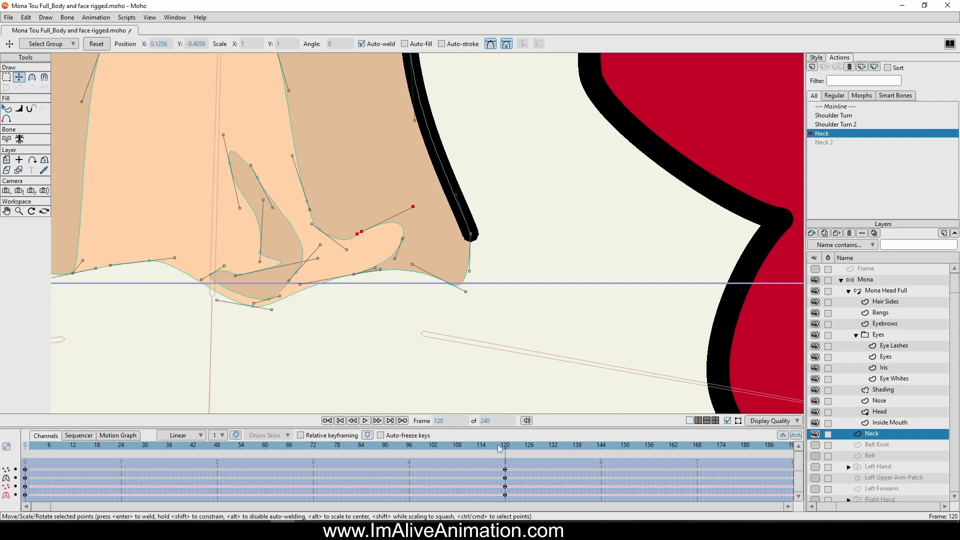
Adjust the throat shadow's curve handle, move the keys from frame 117 to frame 120, and scrub the Neck action to check.
mouse_move(497, 449)
left_mouse_down()
mouse_move(139, 452)
mouse_move(494, 447)
left_mouse_up()
left_click(318, 270)
left_click_drag(258, 265, 261, 265)
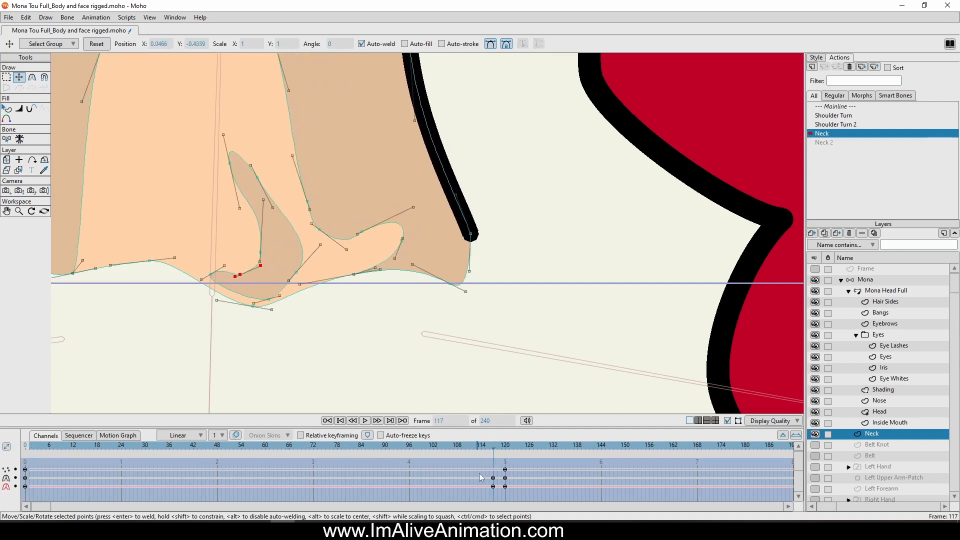
left_click_drag(482, 474, 505, 488)
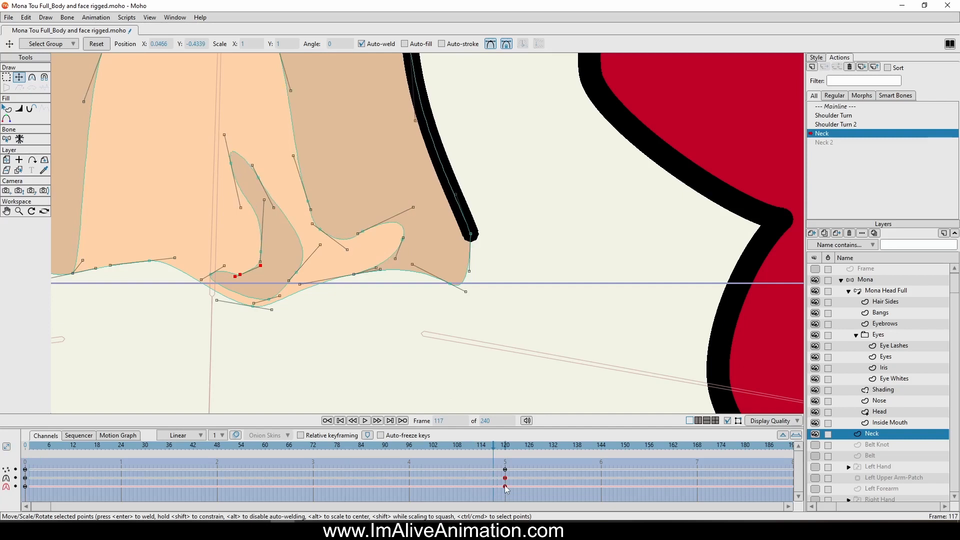
left_click_drag(505, 452, 269, 450)
scroll(327, 234, "down", 4)
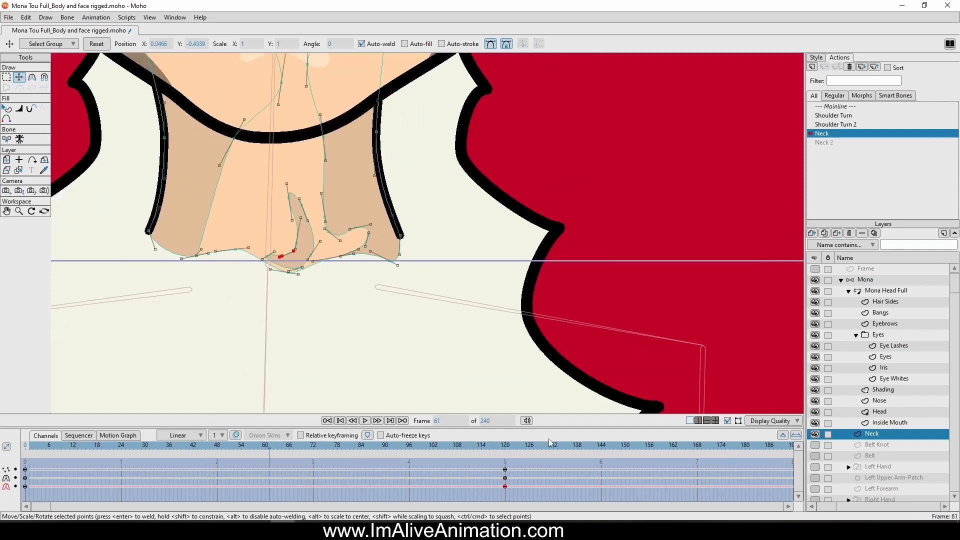
mouse_move(504, 450)
left_mouse_down()
mouse_move(185, 450)
mouse_move(505, 451)
left_mouse_up()
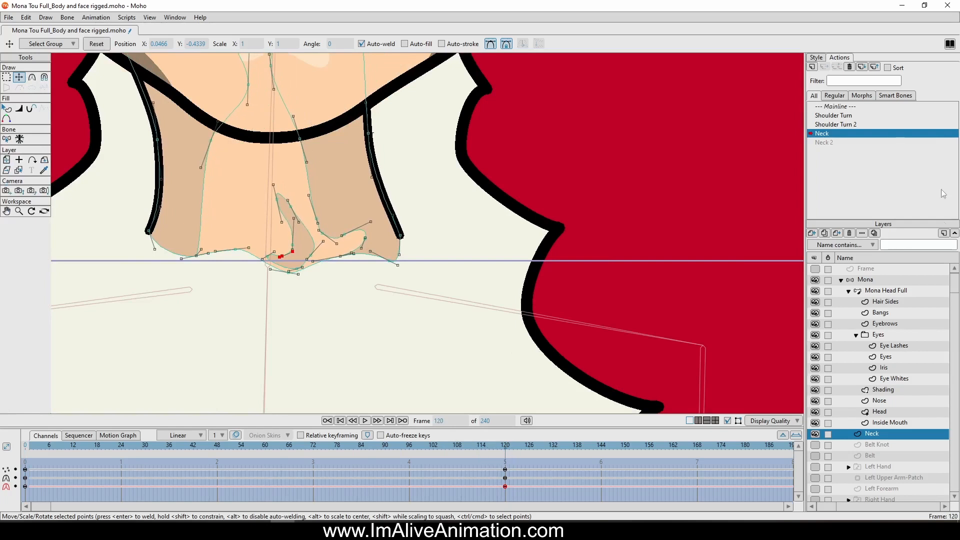
In the Neck 2 action at frame 120, skew all neck points above the fixed base edge in the opposite direction.
double_click(829, 142)
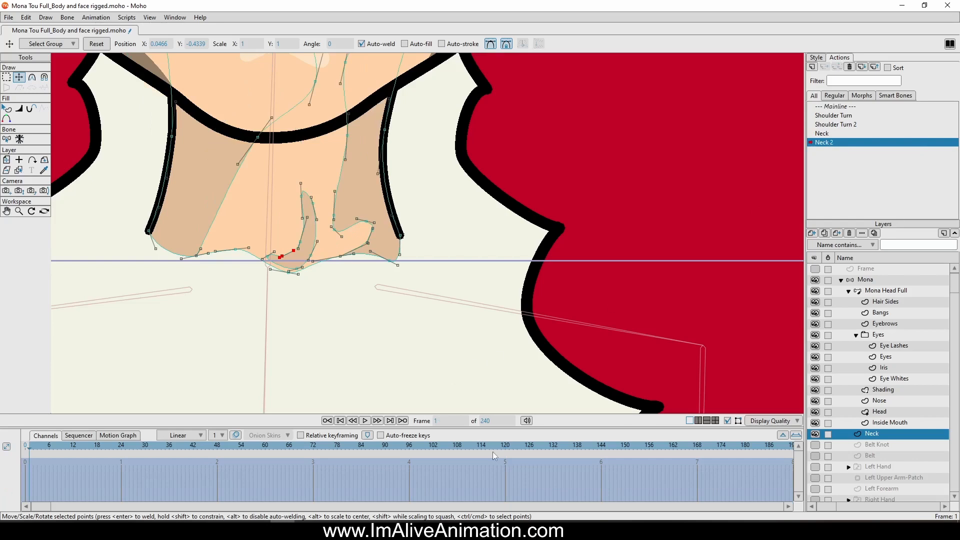
left_click(507, 449)
scroll(362, 176, "down", 5)
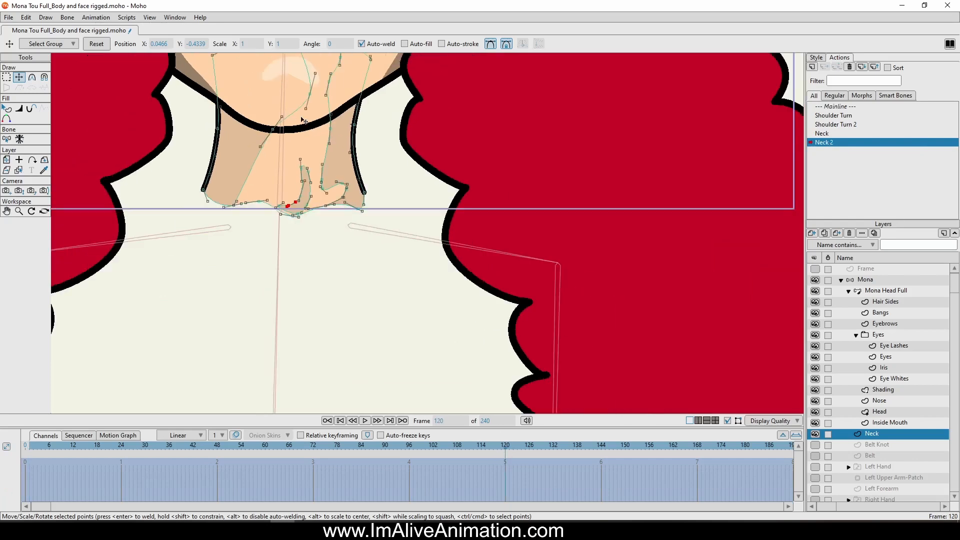
left_click(6, 77)
left_click_drag(264, 192, 204, 132)
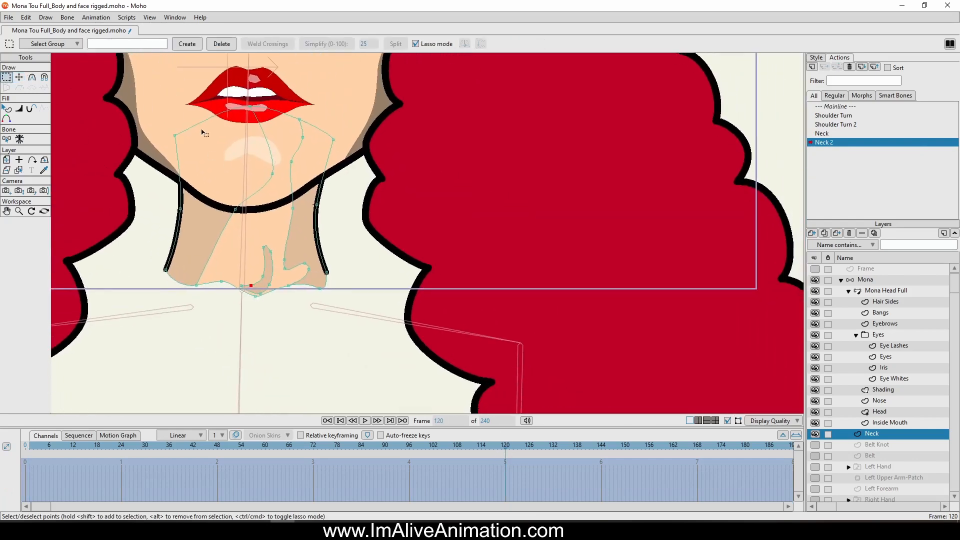
mouse_move(191, 79)
left_mouse_down()
mouse_move(117, 140)
mouse_move(133, 231)
mouse_move(271, 288)
mouse_move(321, 270)
mouse_move(377, 164)
mouse_move(375, 106)
mouse_move(233, 54)
mouse_move(157, 109)
left_mouse_up()
mouse_move(361, 223)
left_mouse_down()
mouse_move(308, 249)
mouse_move(300, 270)
mouse_move(270, 283)
mouse_move(232, 277)
mouse_move(136, 189)
mouse_move(357, 75)
mouse_move(358, 227)
left_mouse_up()
left_click(19, 88)
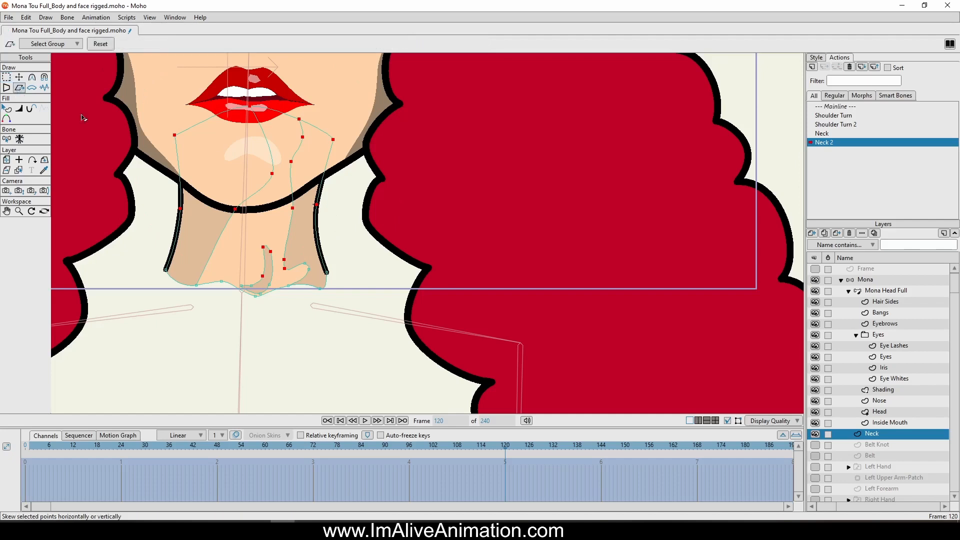
left_click_drag(275, 158, 284, 159)
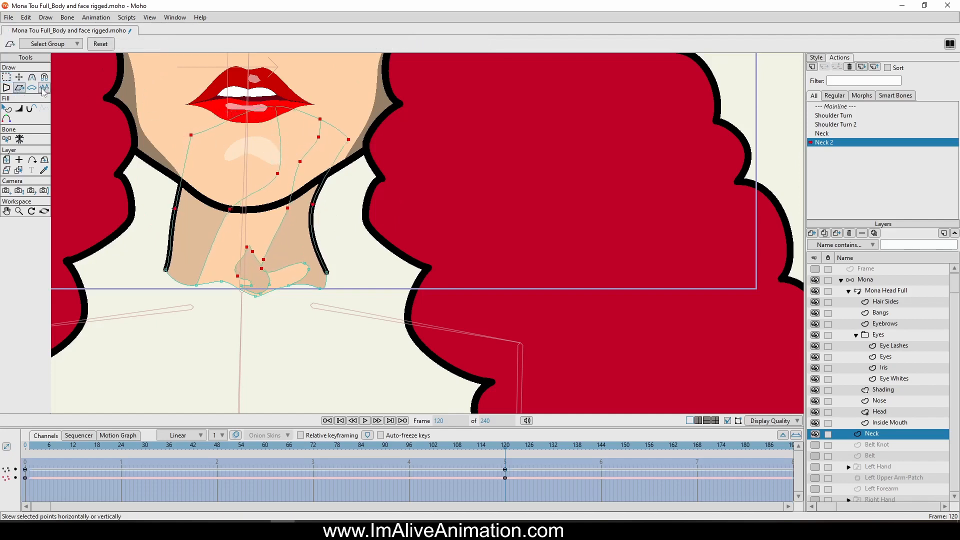
left_click(19, 77)
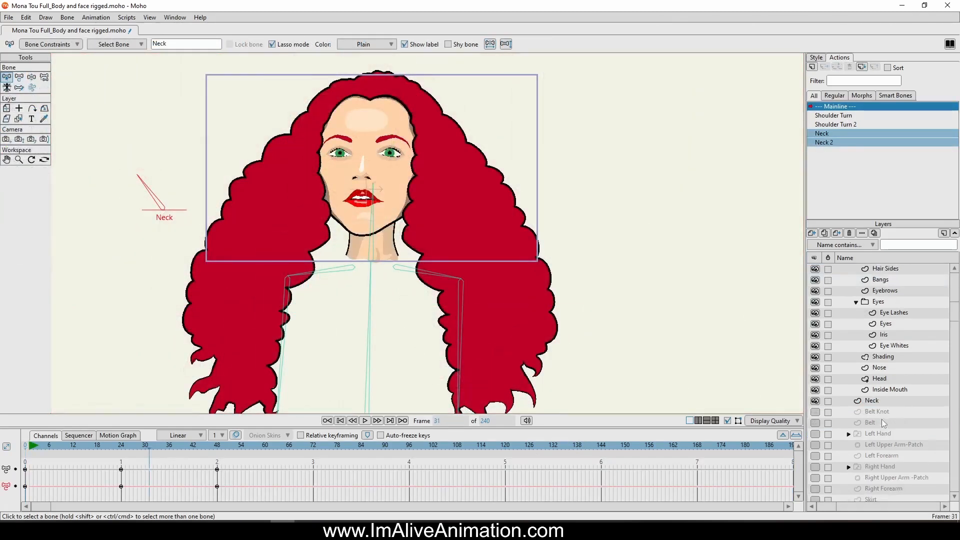
Show the hidden body layers from Belt Knot down to Hair Back and scrub the mainline to check the neck bend.
scroll(882, 419, "down", 3)
left_click_drag(814, 347, 816, 480)
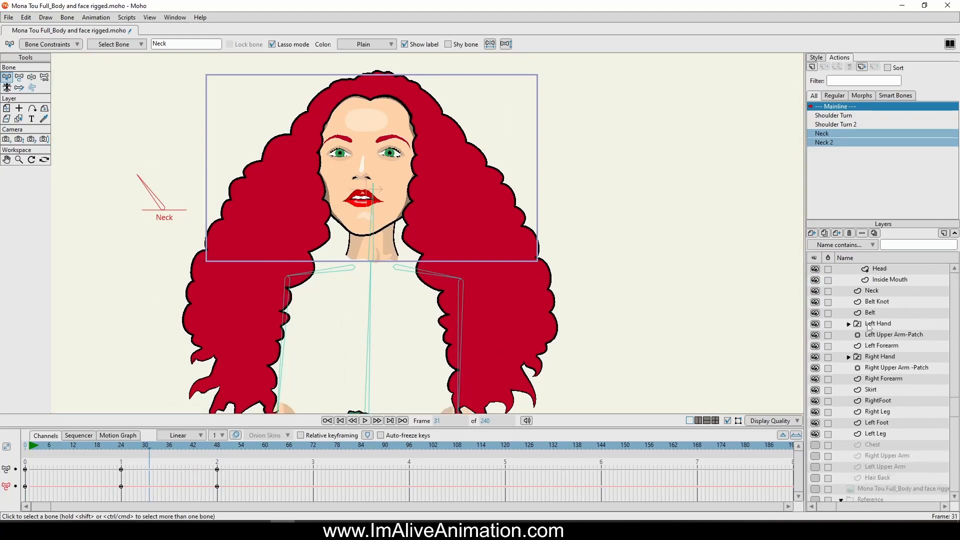
scroll(854, 404, "down", 3)
left_click_drag(819, 393, 818, 425)
scroll(541, 251, "down", 2)
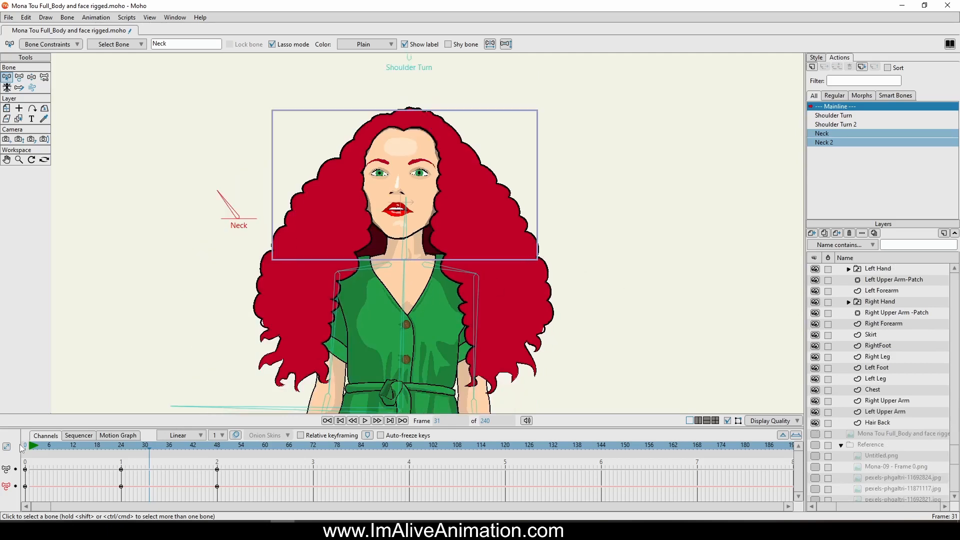
left_click_drag(36, 445, 366, 475)
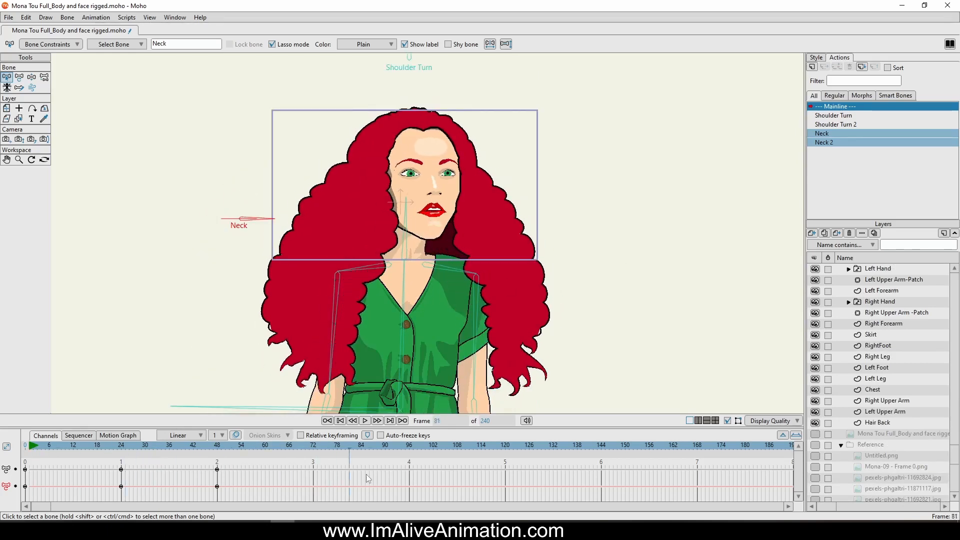
left_click_drag(204, 449, 0, 398)
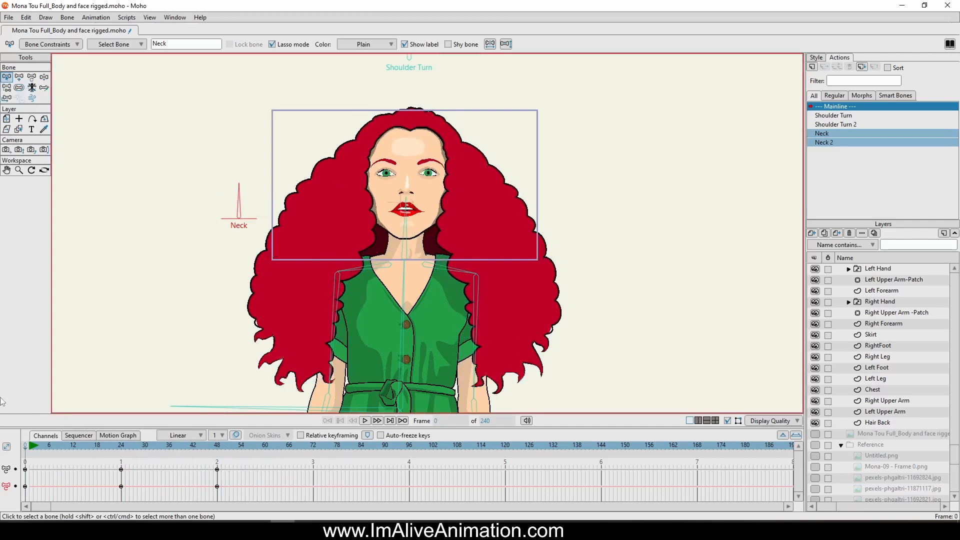
On Mona Head Full at frame 24, tilt the Eyebrows dial and close the eyes with the Eyes Open dial.
scroll(849, 326, "up", 5)
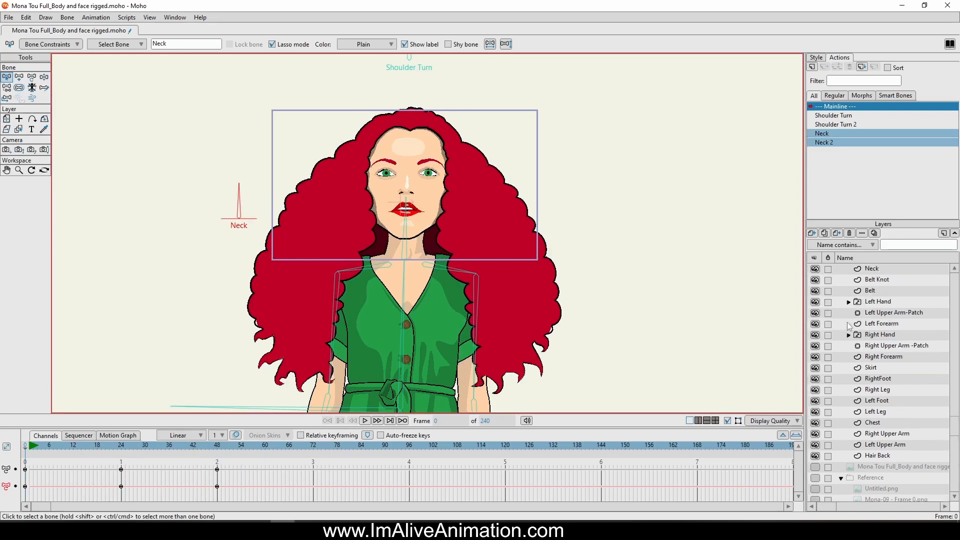
scroll(849, 324, "up", 2)
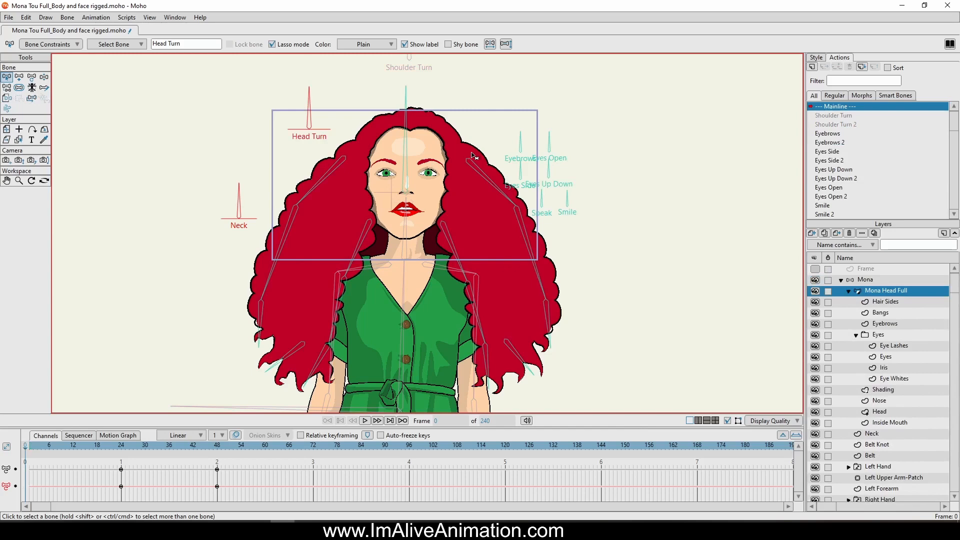
left_click(122, 447)
scroll(270, 177, "up", 2)
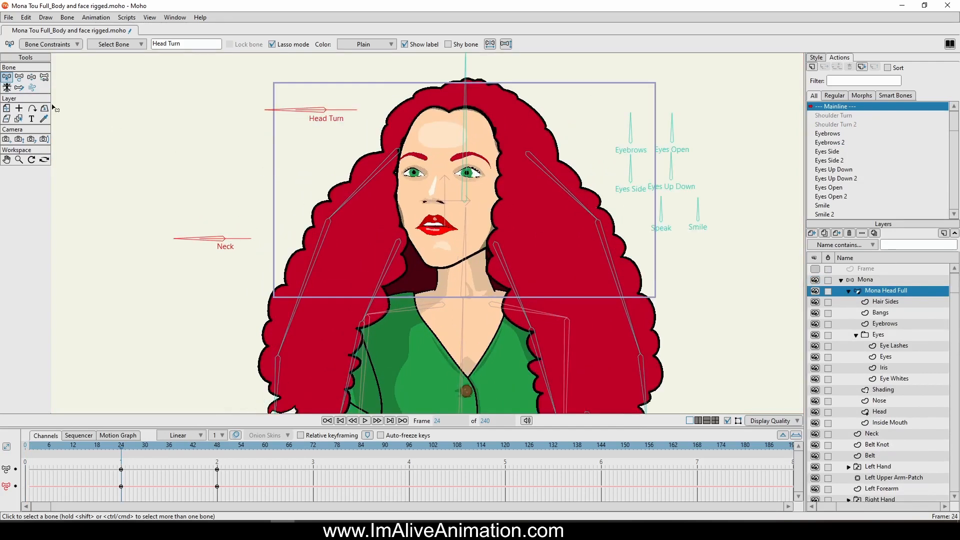
left_click(32, 77)
scroll(465, 231, "up", 2)
scroll(567, 150, "up", 1)
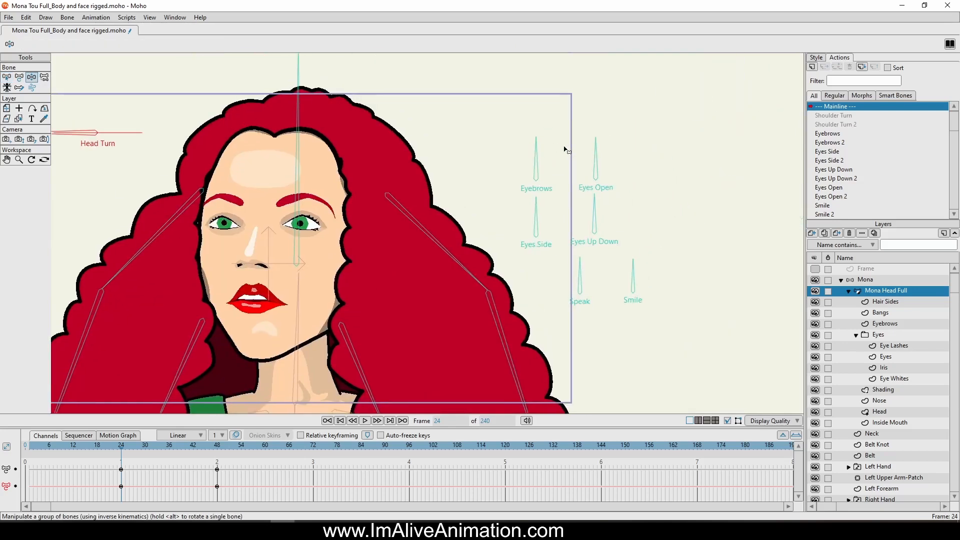
left_click_drag(542, 153, 560, 172)
scroll(330, 195, "up", 5)
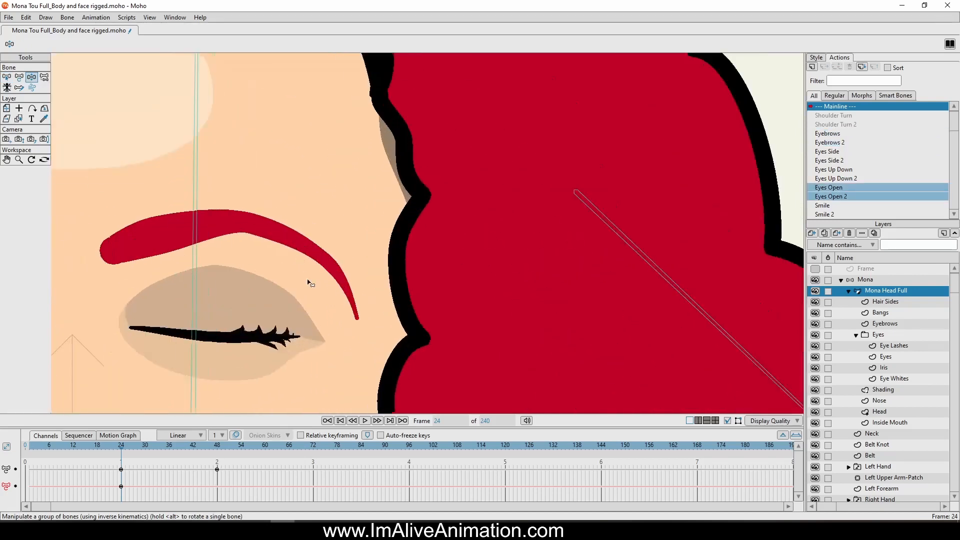
left_click_drag(233, 369, 422, 261)
scroll(421, 261, "down", 5)
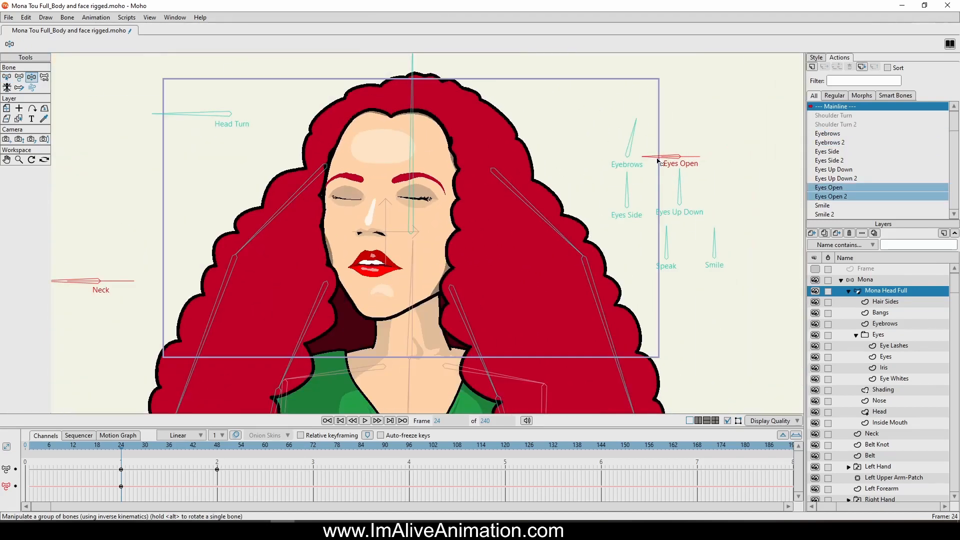
Reopen the eyes and rotate the Eyebrows, Eyes Side and Eyes Up Down dials to test the turned face's expression.
left_click_drag(657, 159, 622, 119)
mouse_move(632, 183)
left_mouse_down()
mouse_move(654, 189)
mouse_move(673, 213)
mouse_move(590, 193)
mouse_move(675, 208)
mouse_move(645, 170)
left_mouse_up()
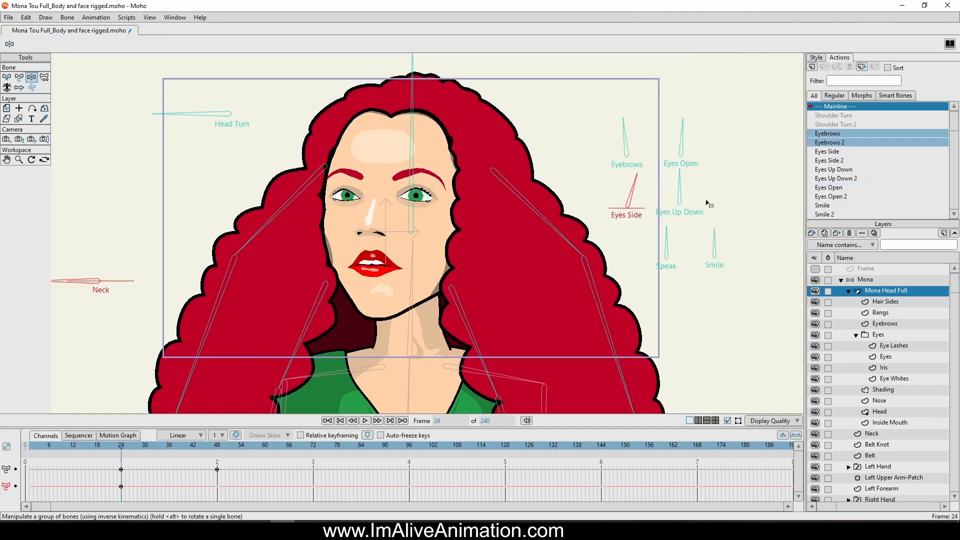
left_click_drag(681, 196, 676, 170)
scroll(665, 240, "up", 3)
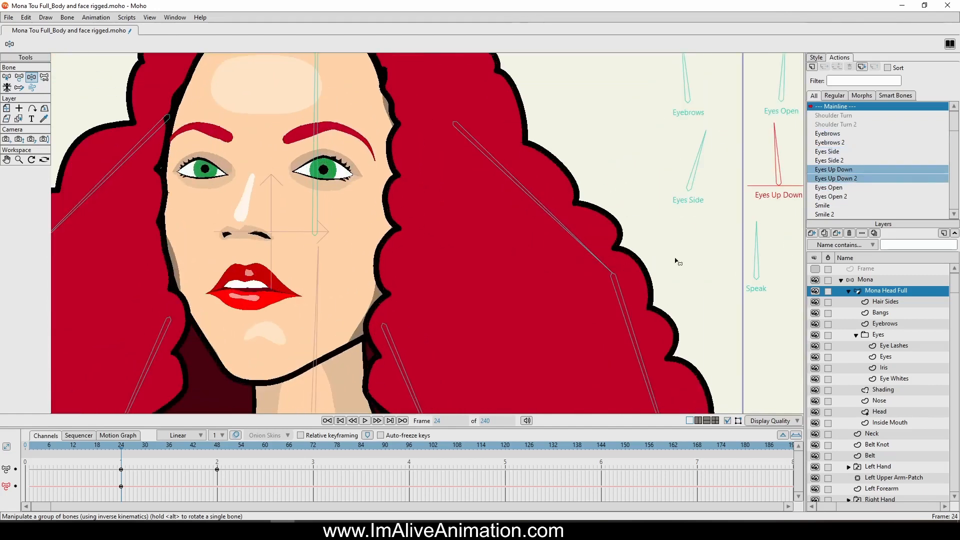
Rotate the Speak dial both ways to test the rounded and wide-open mouth shapes on the turned head.
left_click_drag(734, 263, 725, 206)
left_click_drag(755, 172, 799, 204)
scroll(385, 188, "down", 2)
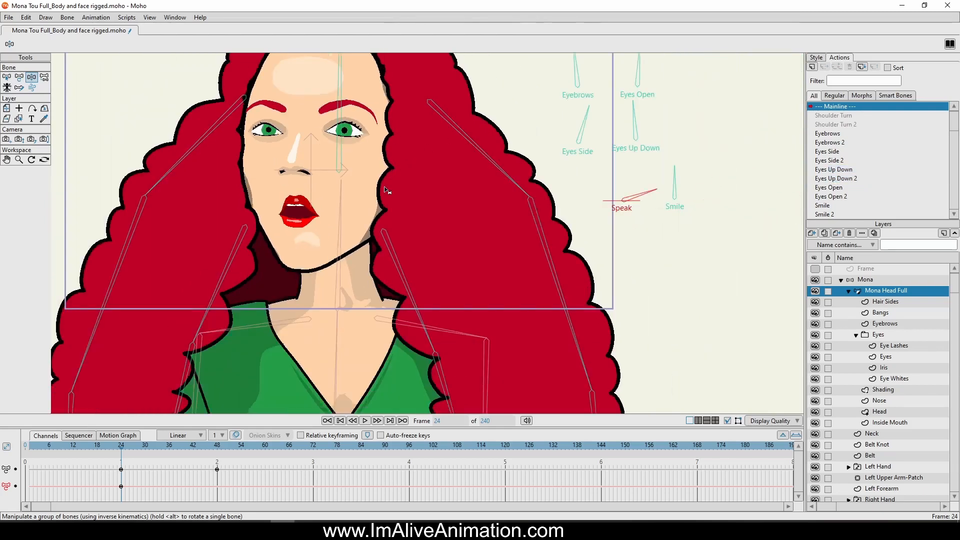
scroll(384, 188, "up", 3)
left_click_drag(670, 210, 275, 221)
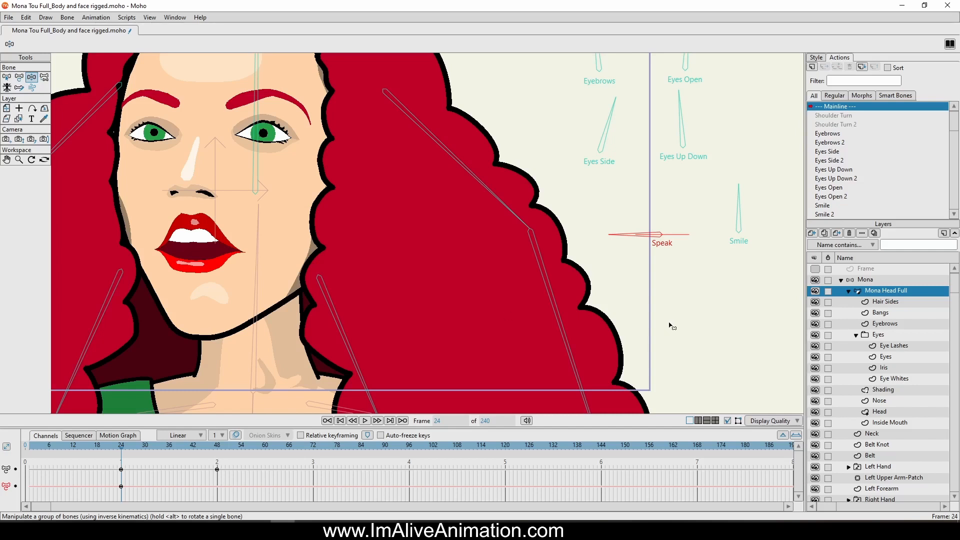
Rotate the Smile dial together with the fully rotated Speak dial to test an open-mouthed smile.
left_click_drag(620, 236, 673, 171)
left_click_drag(741, 191, 675, 257)
left_click_drag(665, 219, 604, 269)
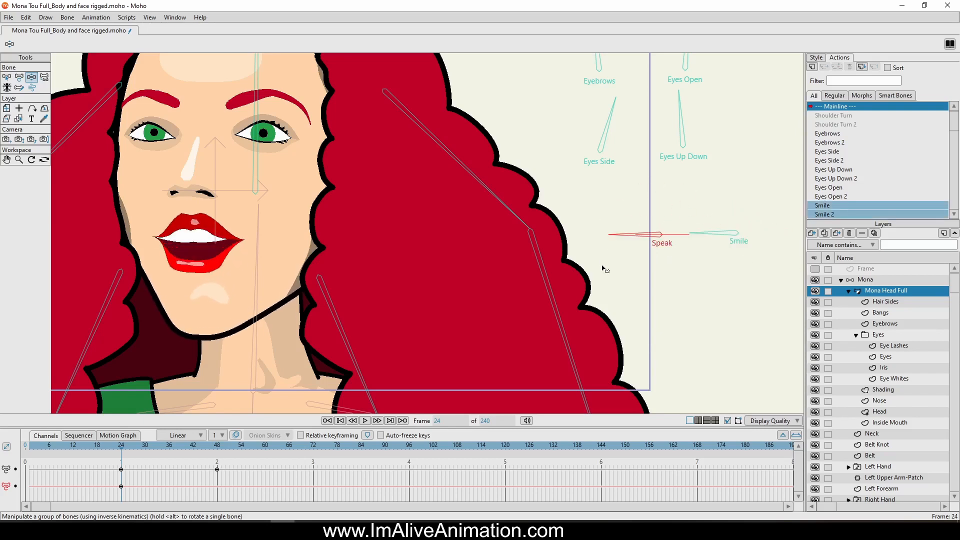
Rotate the Head Turn dial to the opposite side to test the facial expression with the head turned the other way.
scroll(507, 187, "down", 3)
left_click_drag(390, 152, 373, 280)
left_click_drag(176, 221, 295, 237)
left_click_drag(364, 258, 306, 160)
scroll(461, 192, "up", 2)
Adjust the eyebrow and eye dials on the opposite head turn and inspect the Eyes Open result around the eyelids.
left_click_drag(517, 150, 528, 162)
left_click_drag(491, 129, 585, 163)
scroll(526, 207, "up", 3)
scroll(527, 207, "down", 2)
left_click_drag(590, 105, 615, 82)
scroll(425, 141, "up", 3)
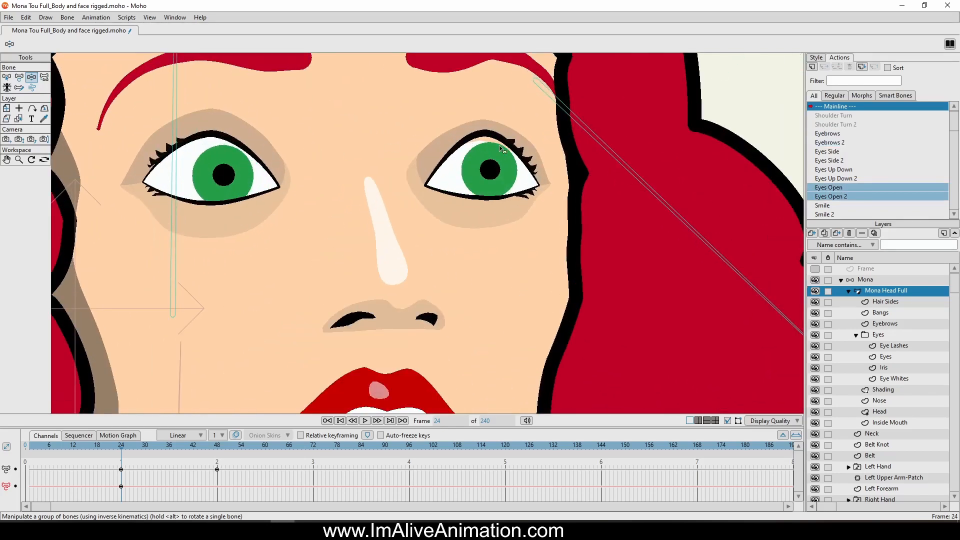
scroll(510, 144, "down", 2)
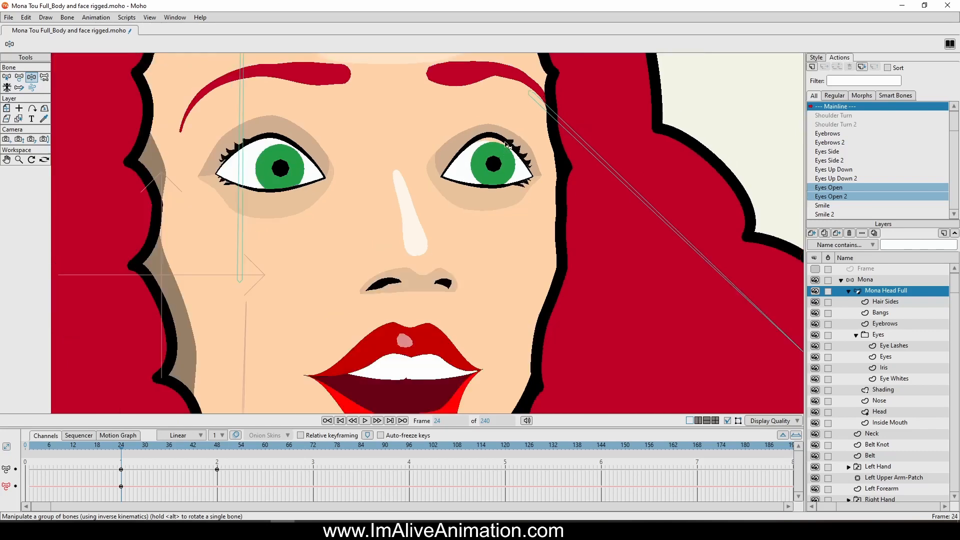
At frame 1, rotate the Eyes Open dial fully to check the wide-open eyes, and bring the Eyes Open and Eyebrows dials back near upright.
scroll(507, 144, "down", 2)
left_click_drag(136, 453, 13, 457)
scroll(507, 216, "down", 4)
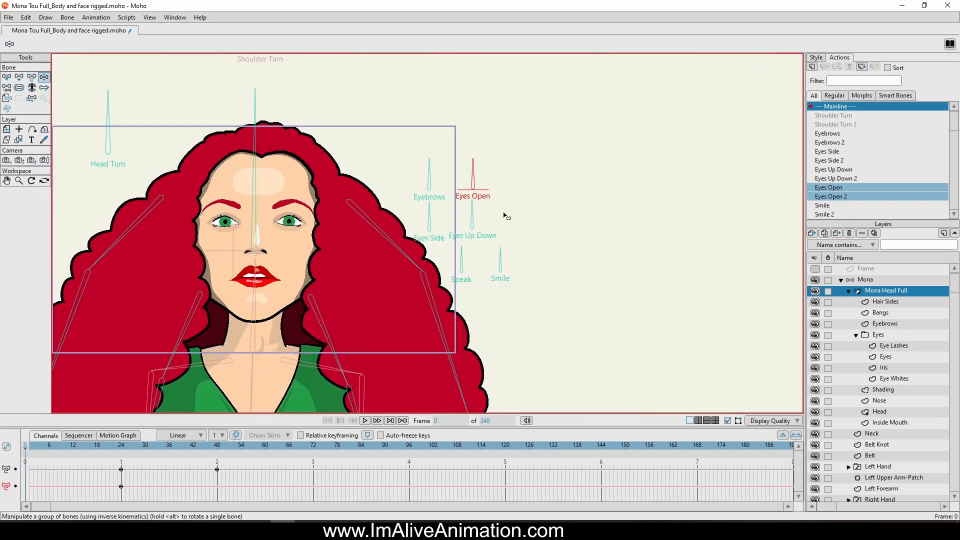
left_click(33, 446)
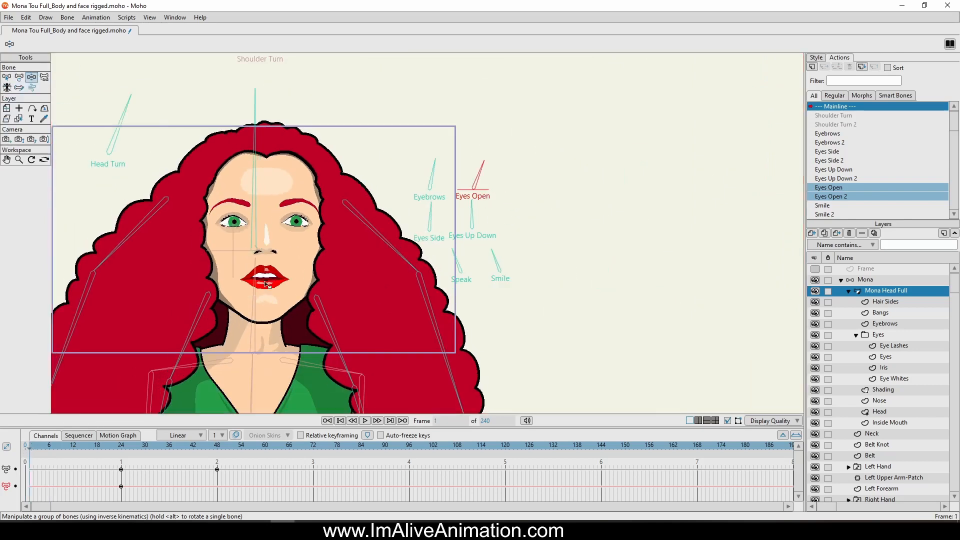
scroll(535, 199, "up", 3)
left_click_drag(555, 144, 557, 246)
scroll(250, 240, "up", 4)
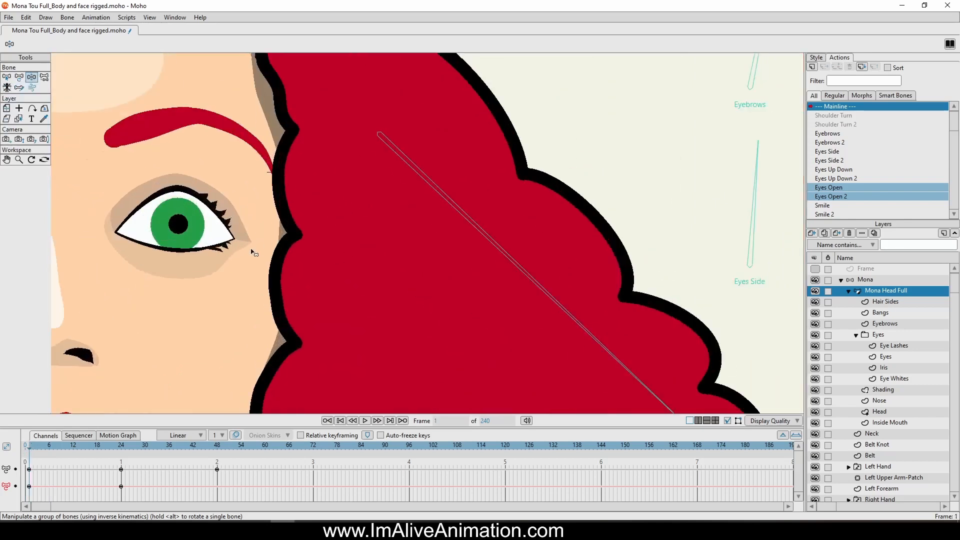
scroll(443, 192, "down", 4)
scroll(445, 185, "down", 2)
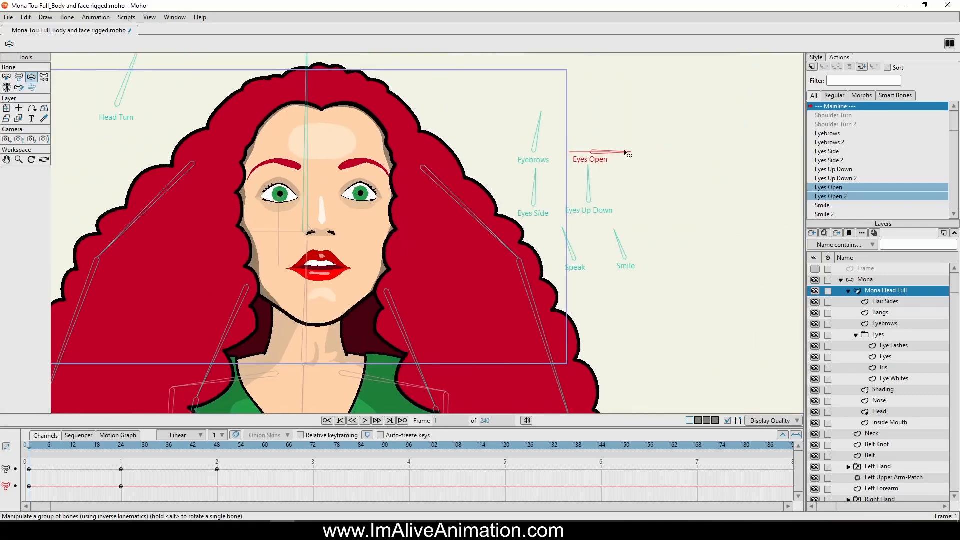
left_click_drag(625, 152, 531, 113)
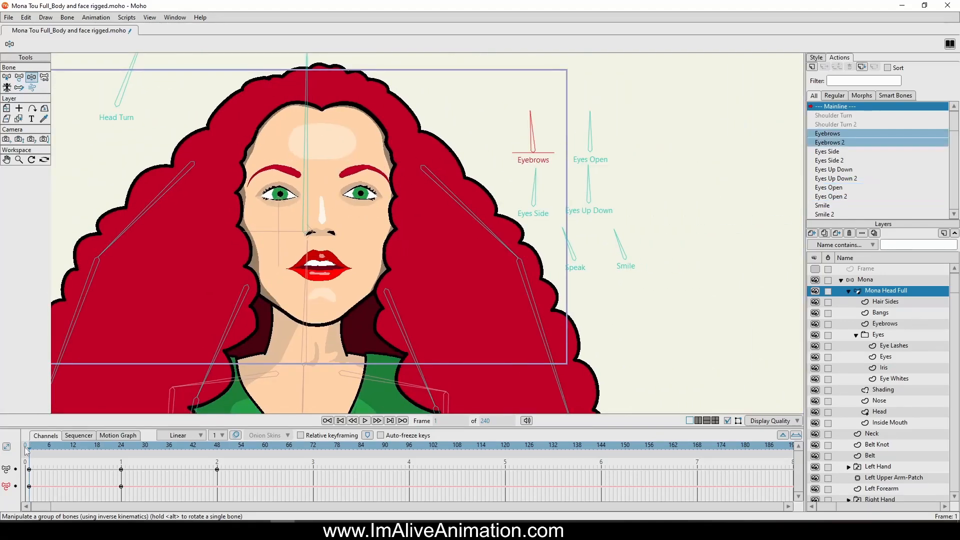
Rotate the Speak dial to the opposite side on the turned head and scrub around frame 24 to inspect the rounded mouth.
left_click_drag(41, 447, 129, 457)
scroll(580, 288, "up", 3)
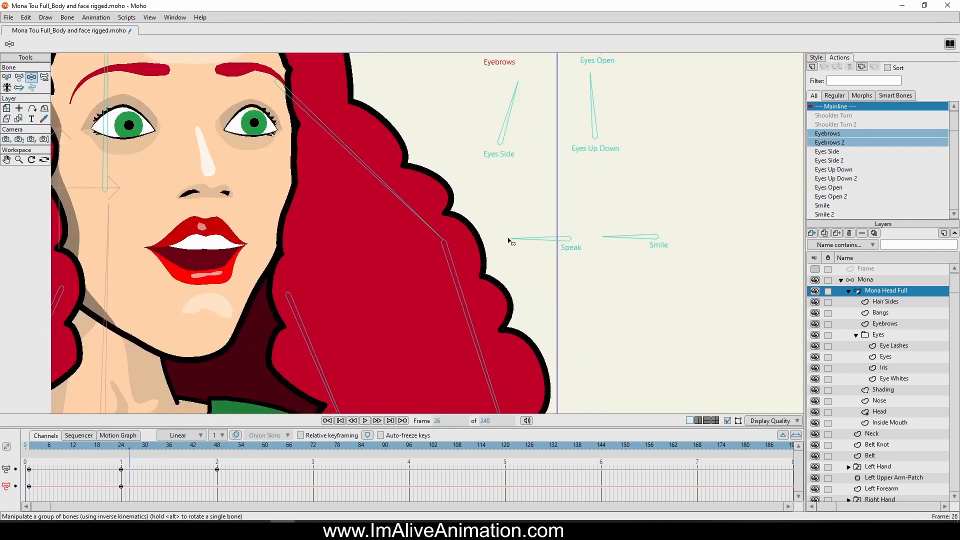
left_click_drag(510, 242, 585, 257)
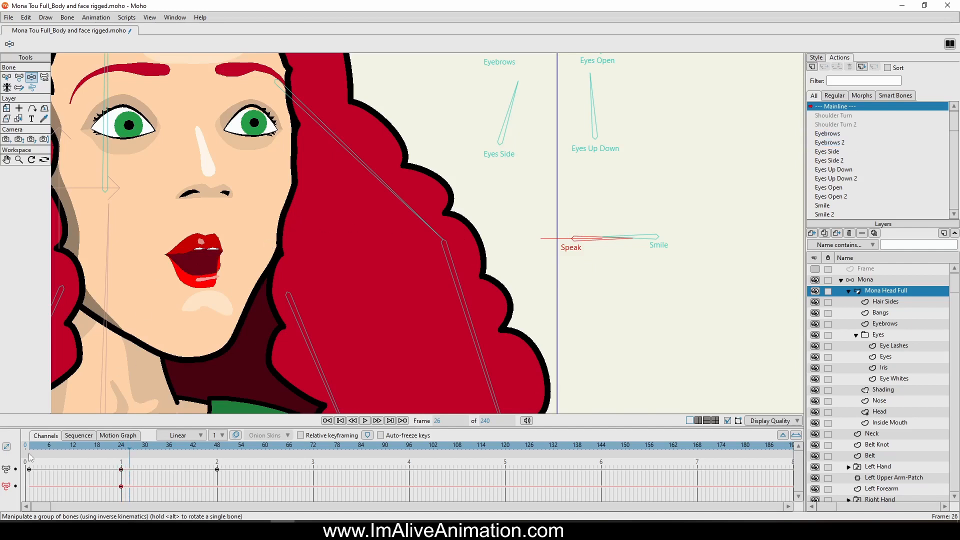
left_click_drag(28, 453, 153, 452)
scroll(165, 232, "down", 3)
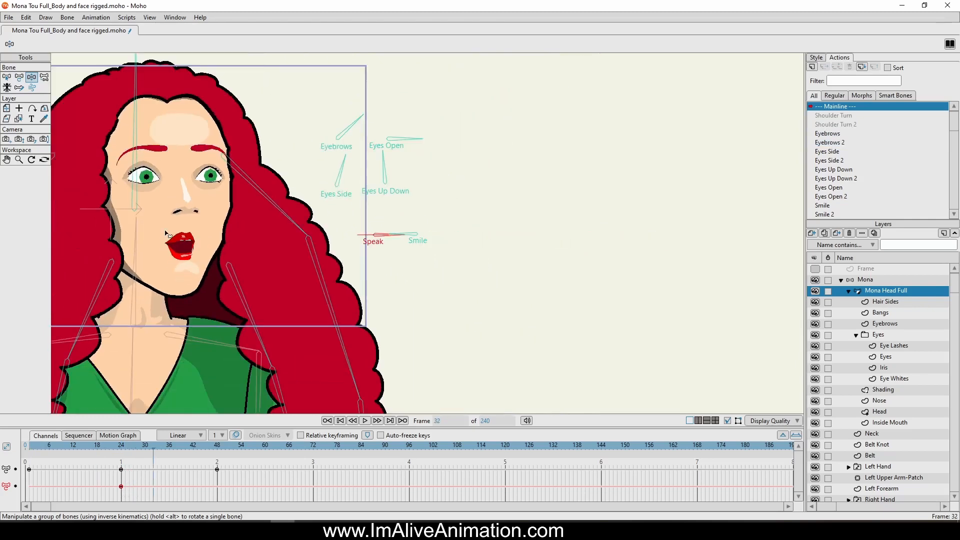
left_click_drag(240, 218, 352, 207)
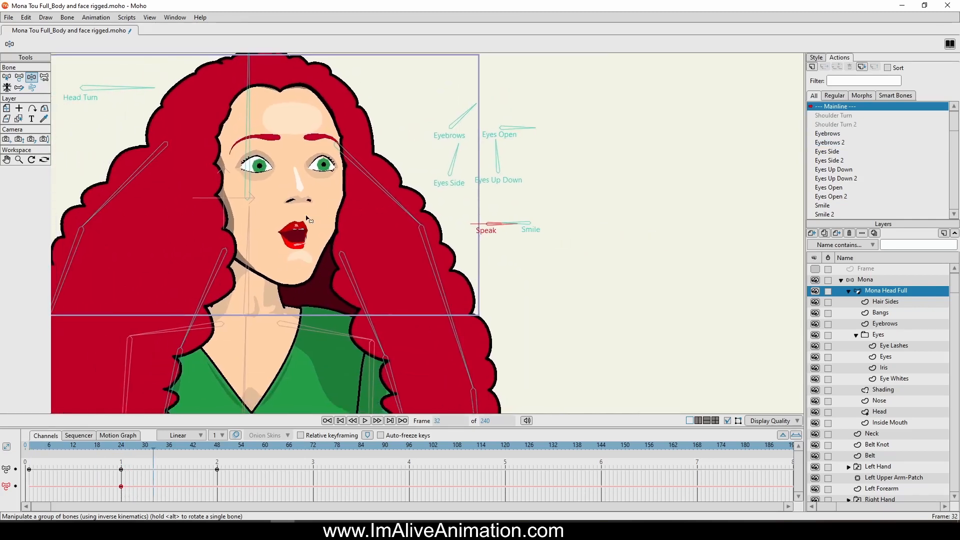
left_click(120, 446)
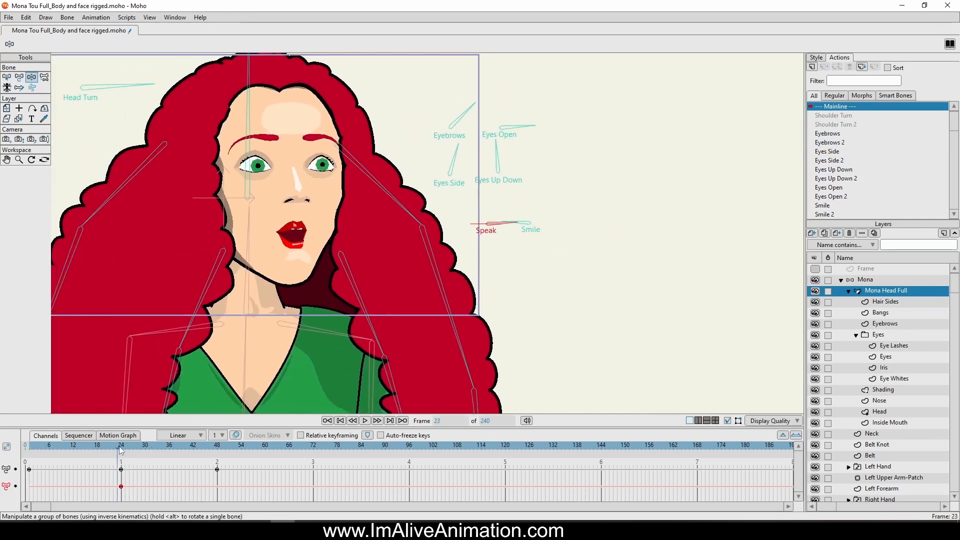
scroll(349, 210, "up", 3)
scroll(397, 199, "up", 2)
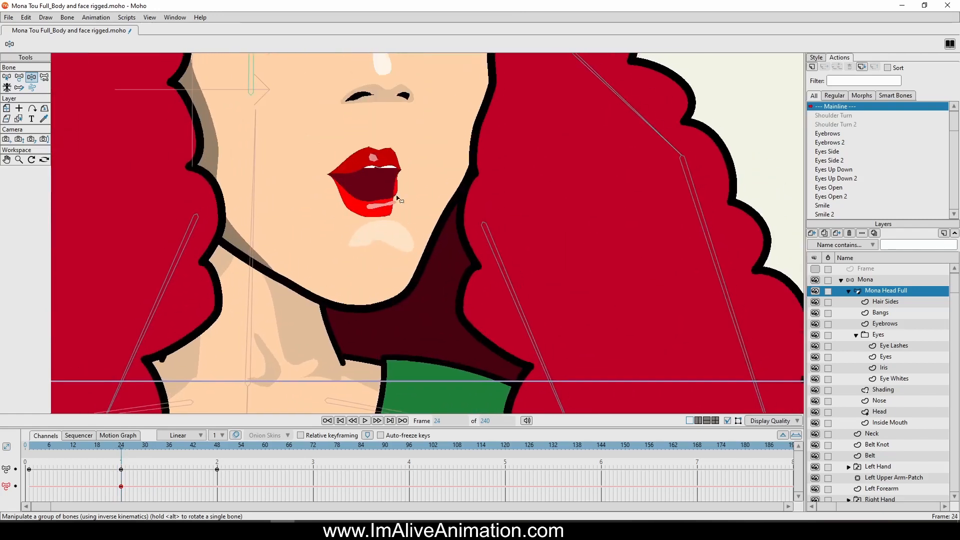
scroll(294, 327, "down", 2)
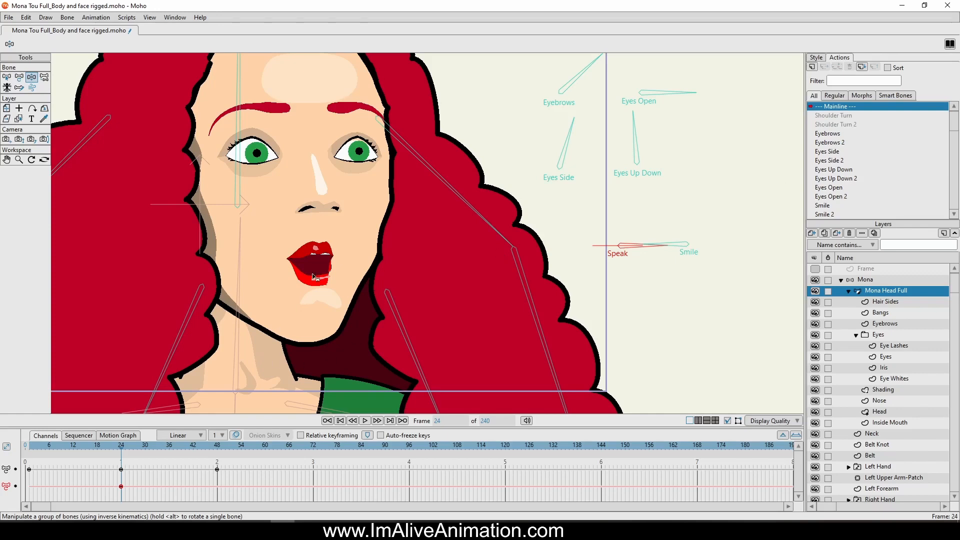
Adjust the Speak and Smile dials at frame 24 to test milder mouth combinations, ending with Speak nearly upright.
mouse_move(28, 452)
left_mouse_down()
mouse_move(148, 456)
mouse_move(122, 460)
left_mouse_up()
left_click_drag(639, 246, 795, 293)
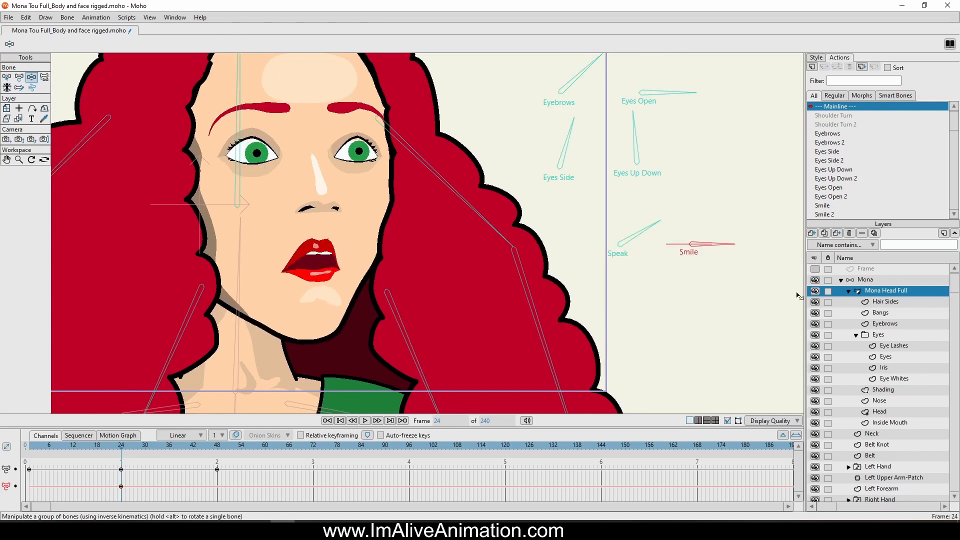
left_click_drag(651, 230, 618, 219)
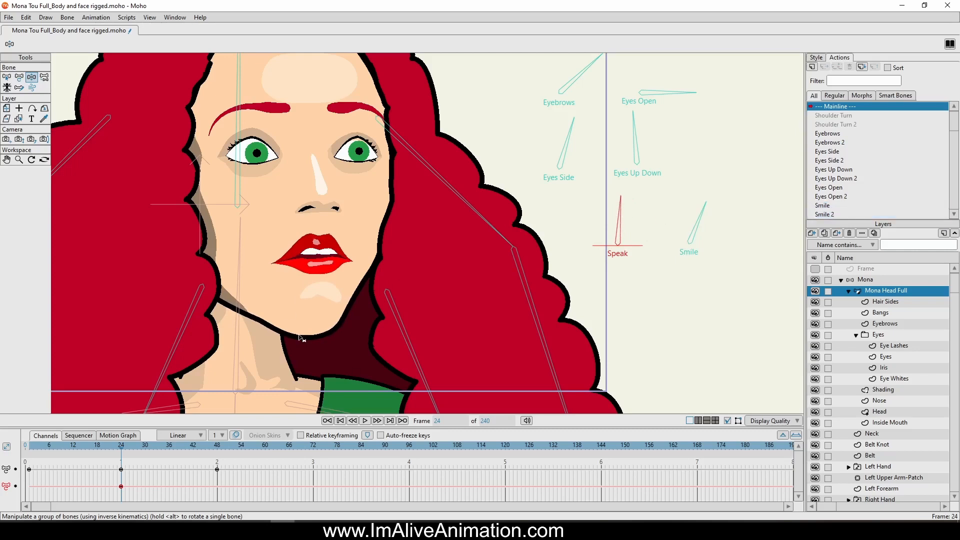
scroll(584, 295, "down", 2)
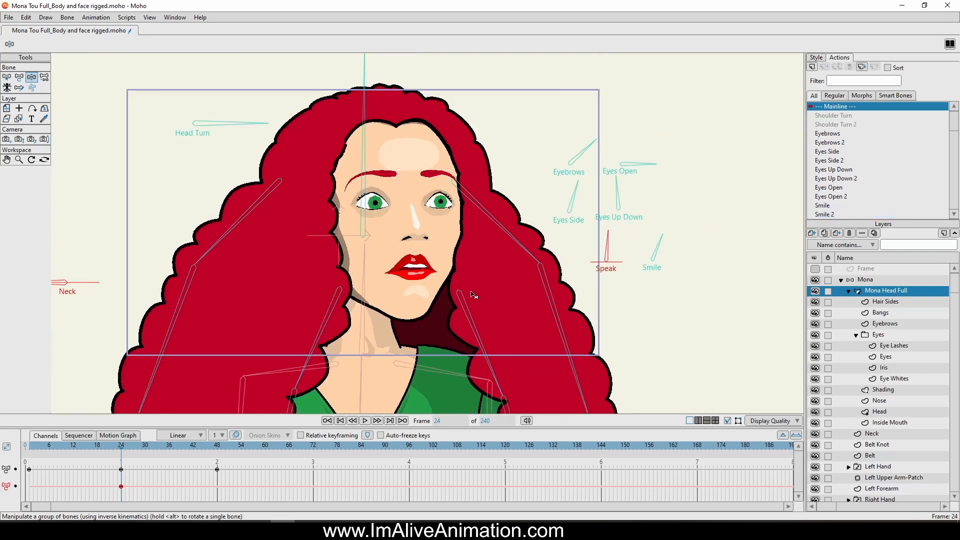
Flip the Mona Head Full layer horizontally to test the mirrored head, and flip it back.
left_click(866, 281)
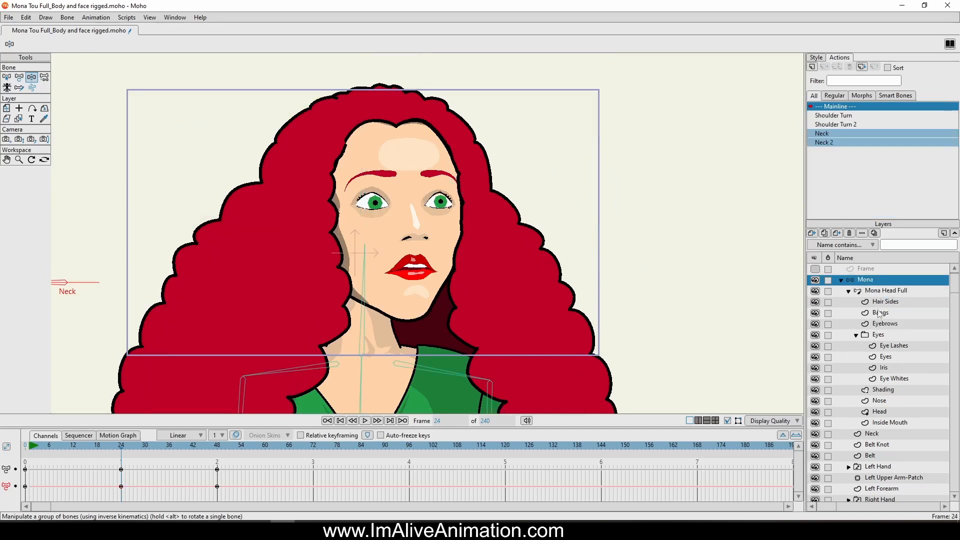
left_click(883, 292)
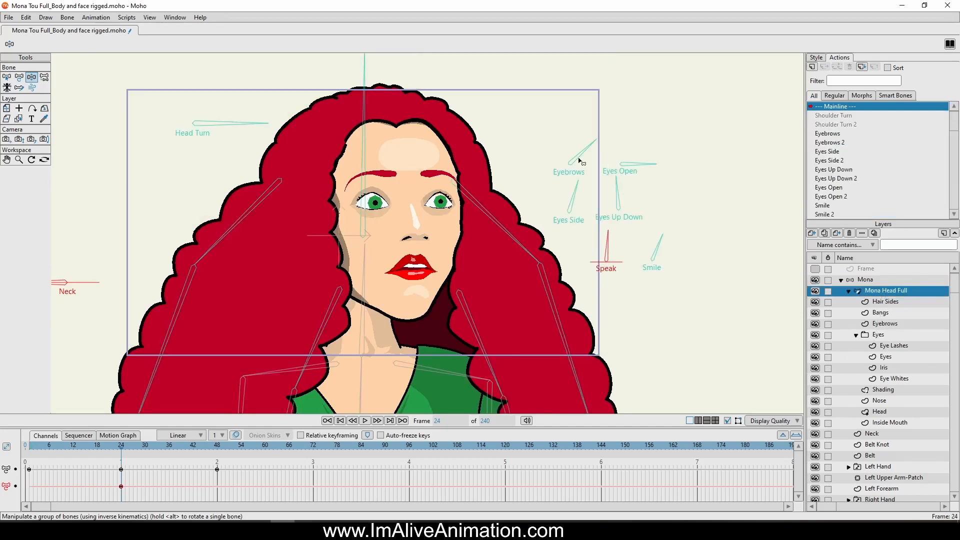
left_click(7, 109)
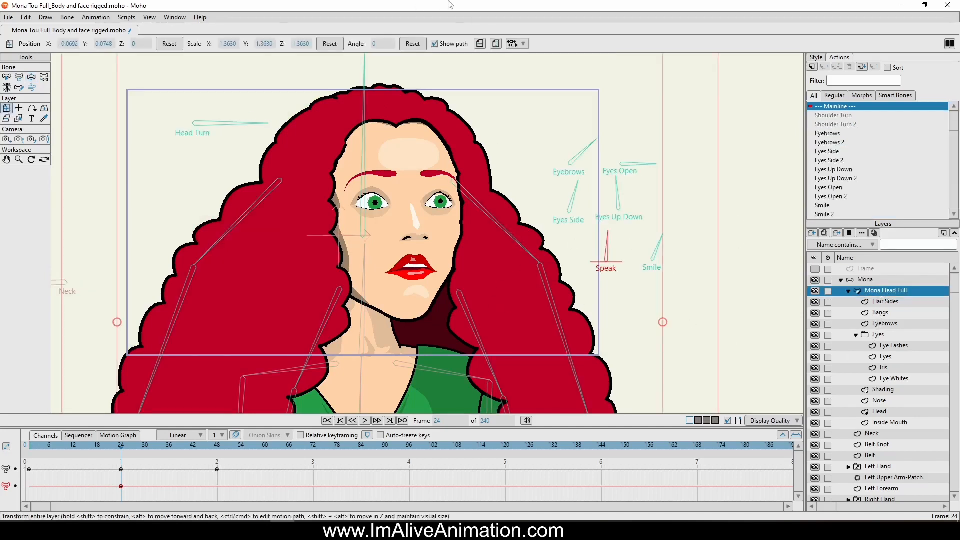
left_click(484, 45)
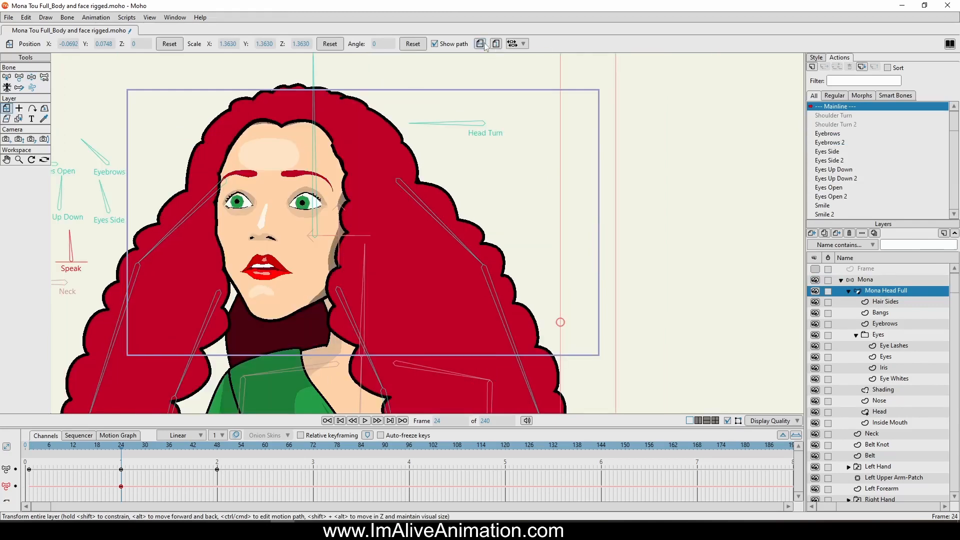
left_click(484, 45)
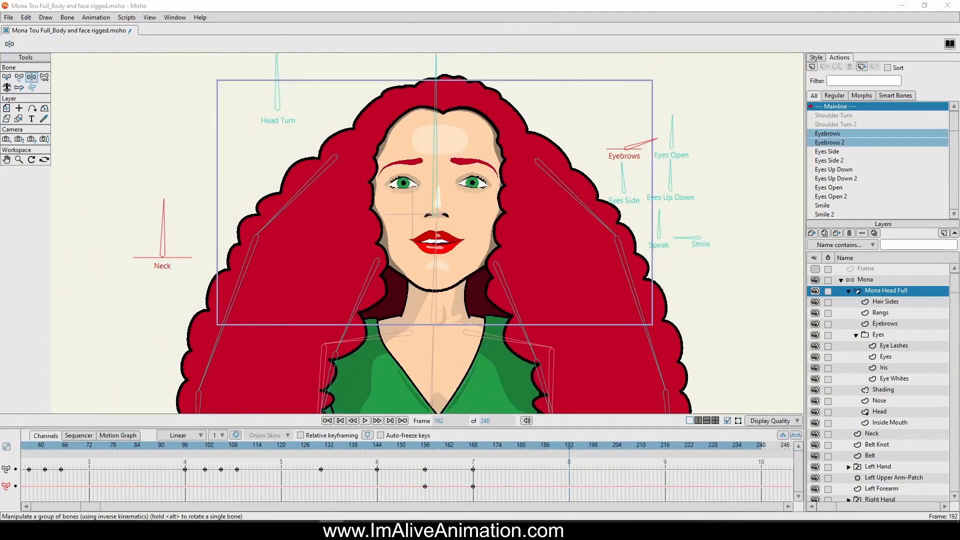
Scrub the keyframed facial animation around frames 60 to 63 and export the animation as a video.
left_click(61, 445)
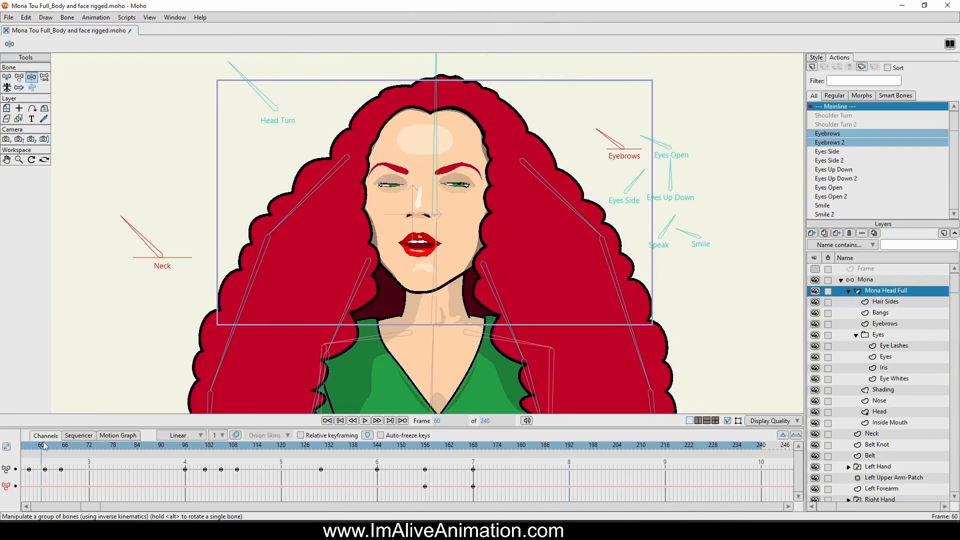
left_click_drag(72, 450, 57, 480)
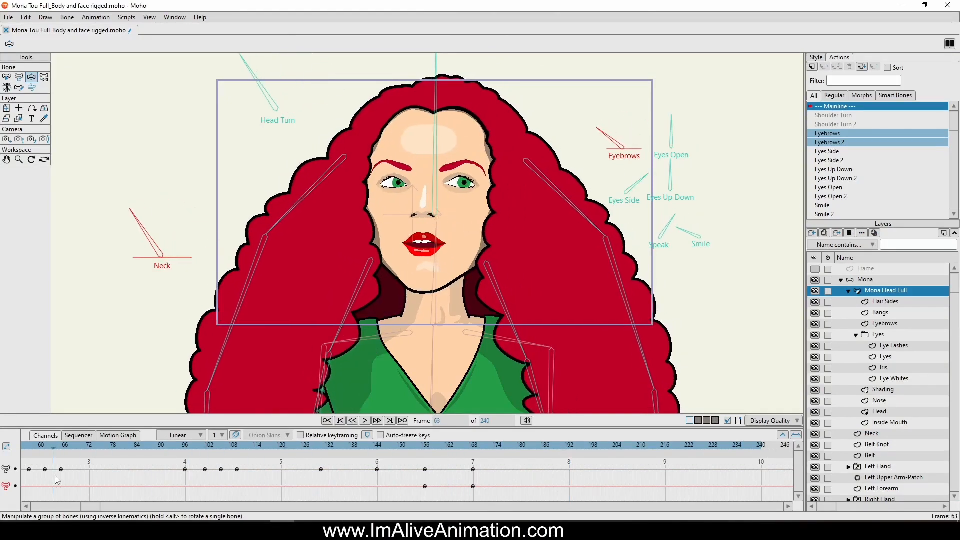
left_click(9, 17)
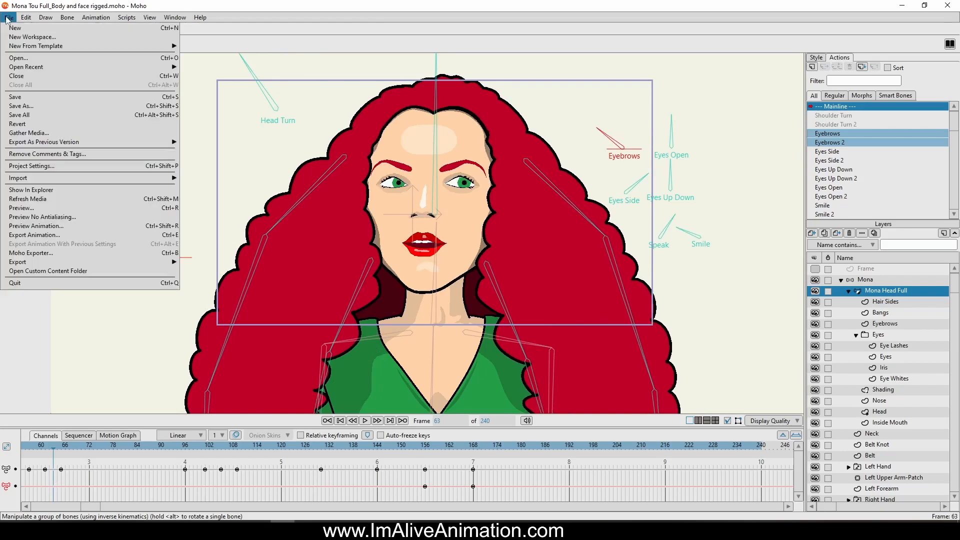
left_click(58, 236)
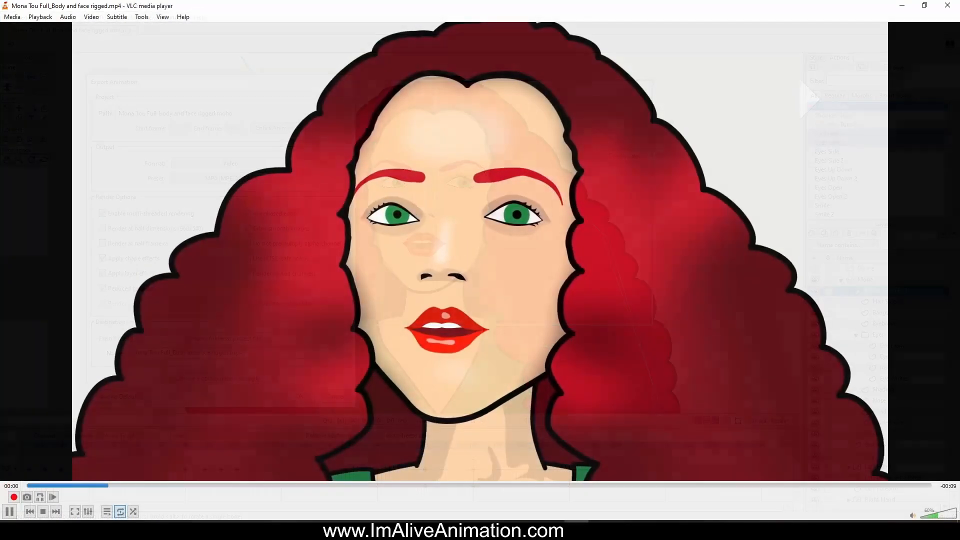